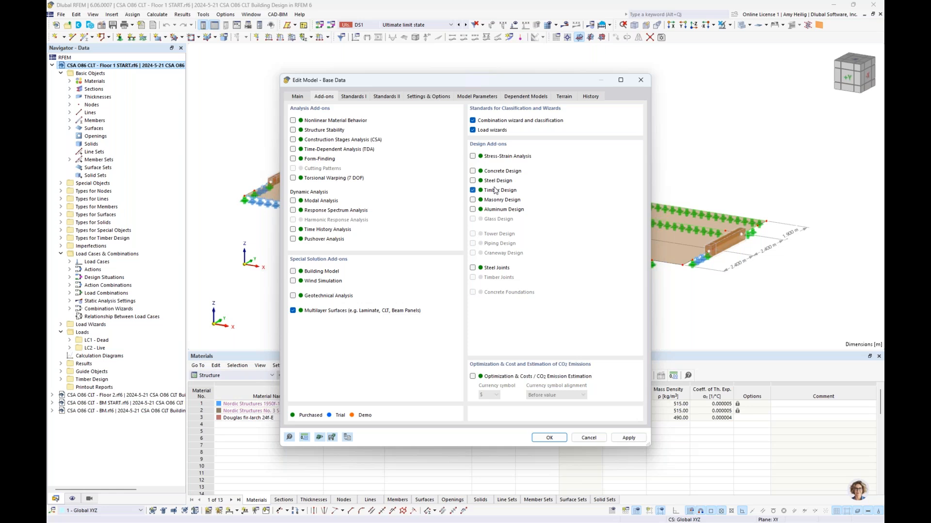
- Review the standard groups available for load case classification and combinations in the model's base data
{"action": "left_click", "coordinate": [362, 98]}
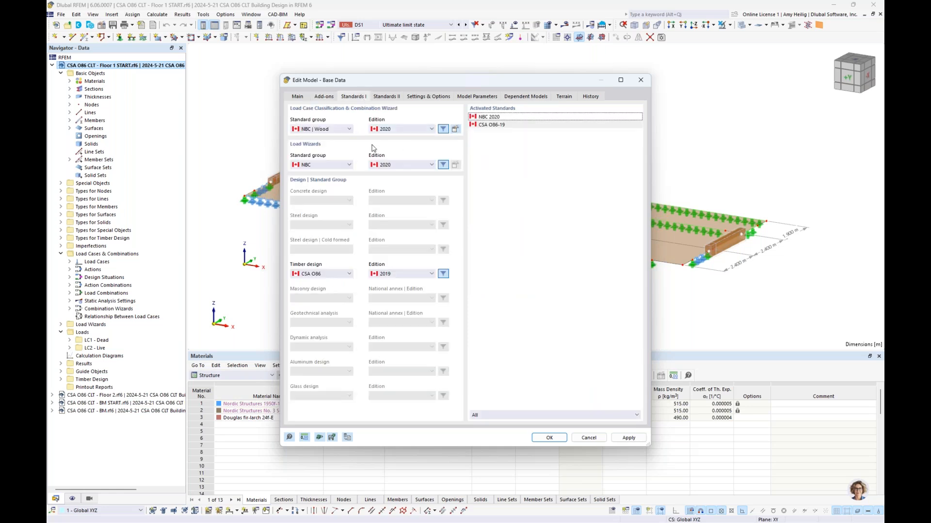
{"action": "left_click", "coordinate": [348, 129]}
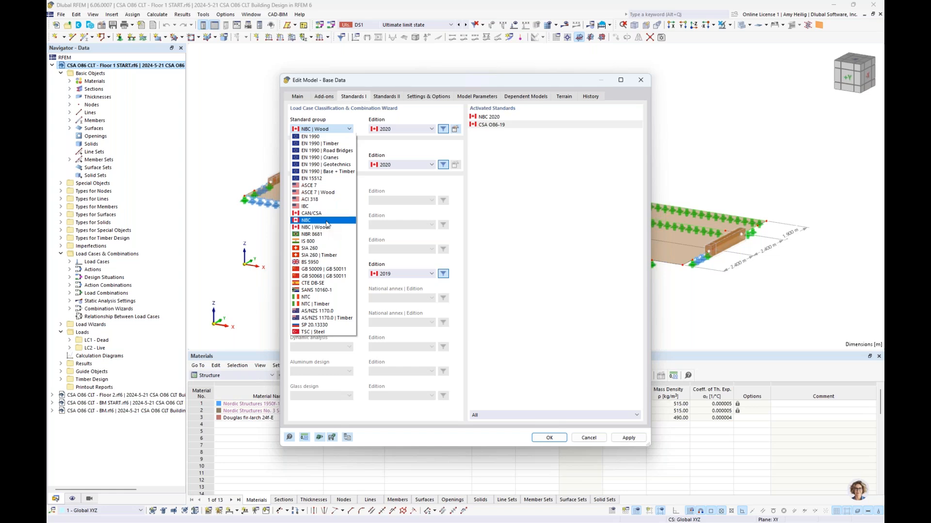
{"action": "left_click", "coordinate": [444, 188]}
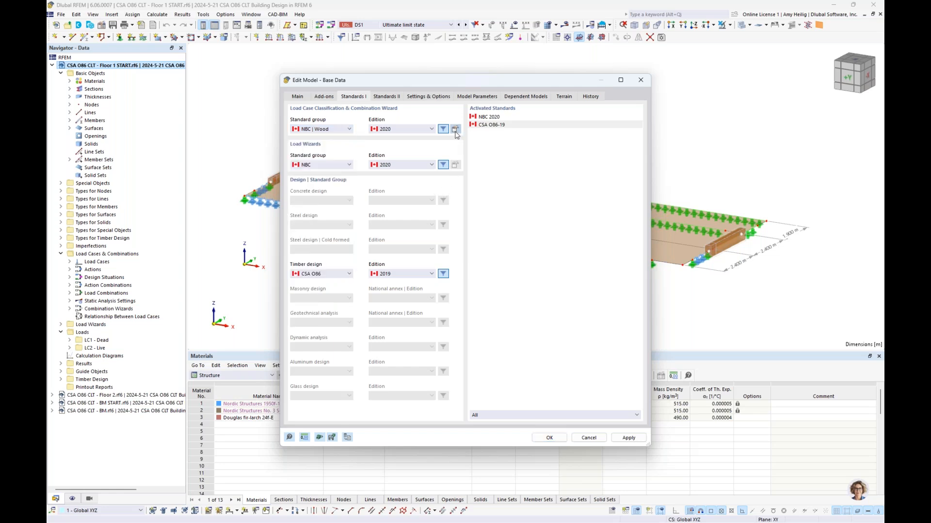
- Inspect the creep factor choices in the NBC | Wood 2020 combination settings and the available timber design standards
{"action": "left_click", "coordinate": [455, 130]}
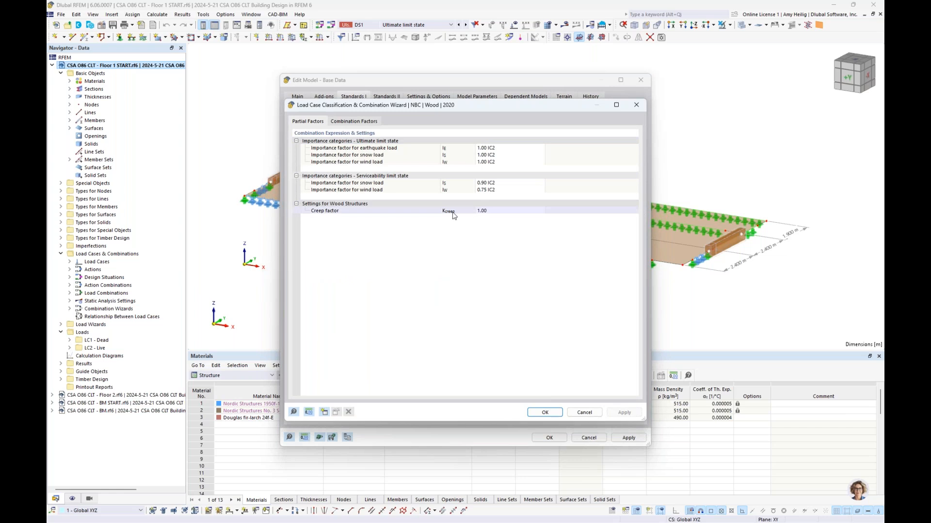
{"action": "left_click", "coordinate": [483, 212]}
{"action": "left_click", "coordinate": [495, 212]}
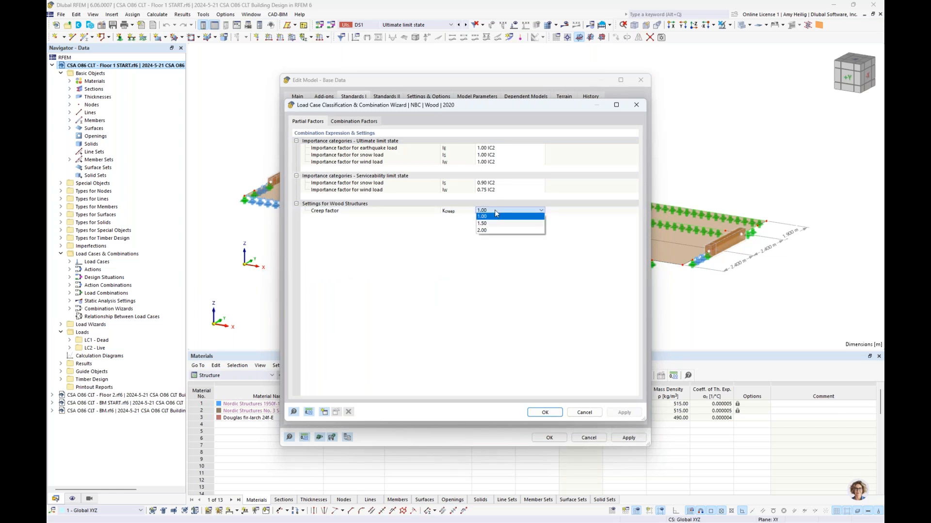
{"action": "left_click", "coordinate": [531, 292]}
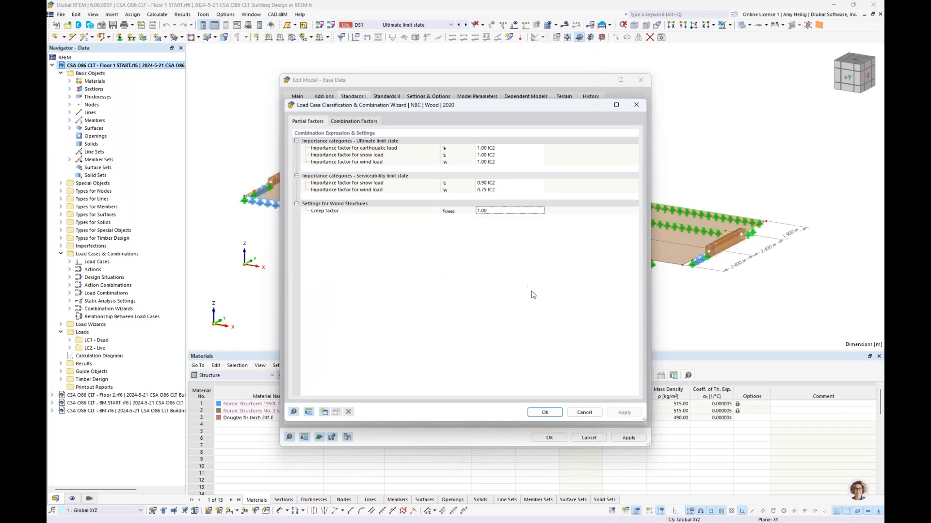
{"action": "left_click", "coordinate": [585, 413]}
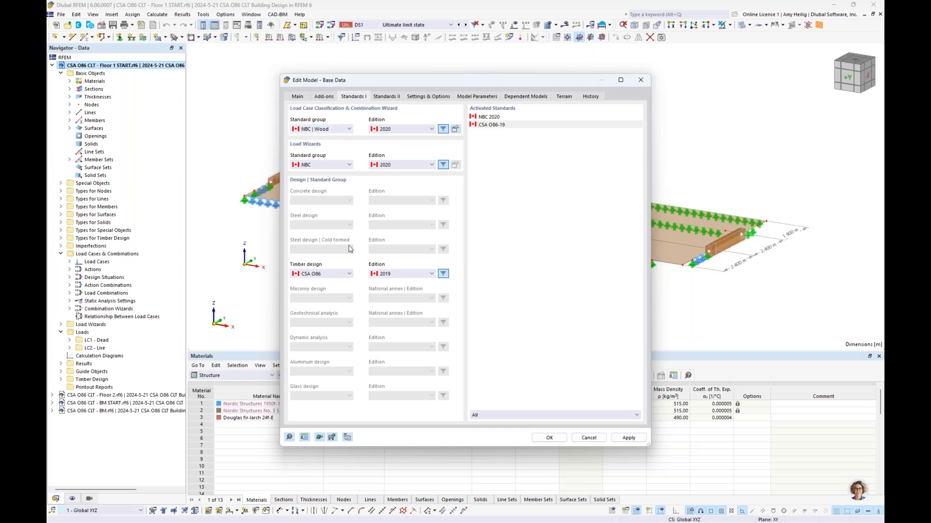
{"action": "left_click", "coordinate": [340, 275]}
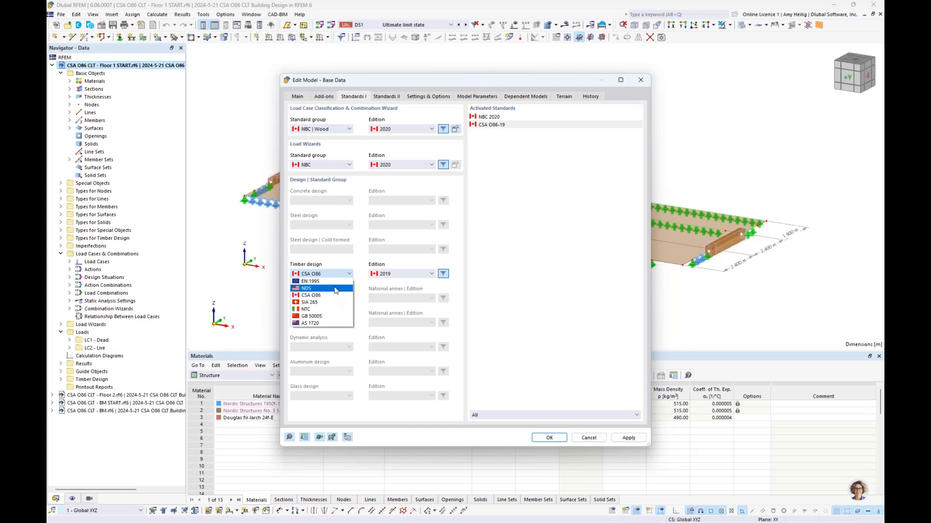
{"action": "left_click", "coordinate": [527, 306]}
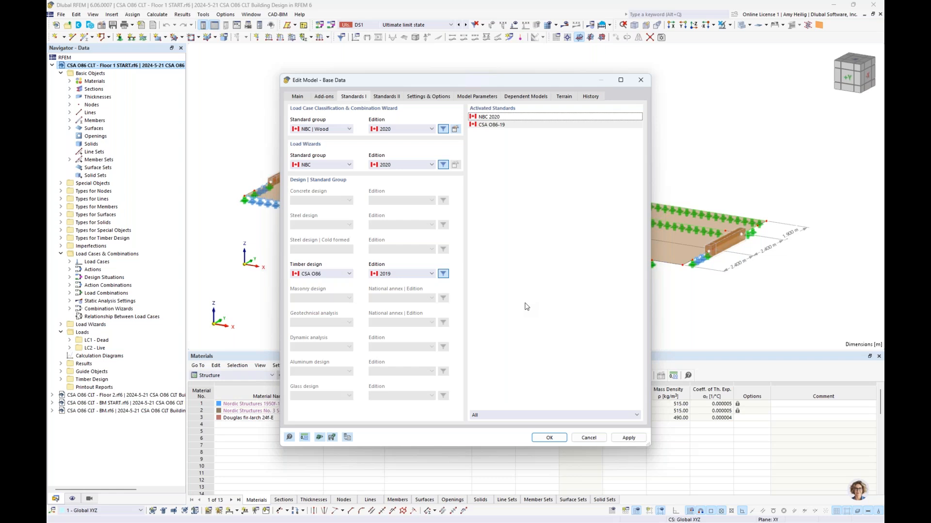
- Check the Metric and Imperial templates for units and decimal places, and leave the base data without changes
{"action": "left_click", "coordinate": [304, 438]}
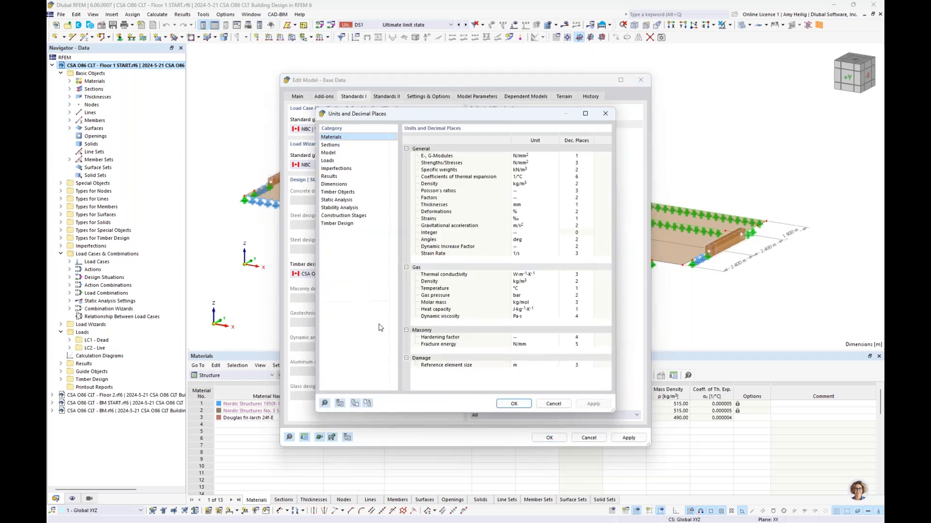
{"action": "left_click", "coordinate": [356, 404]}
{"action": "left_click", "coordinate": [444, 213]}
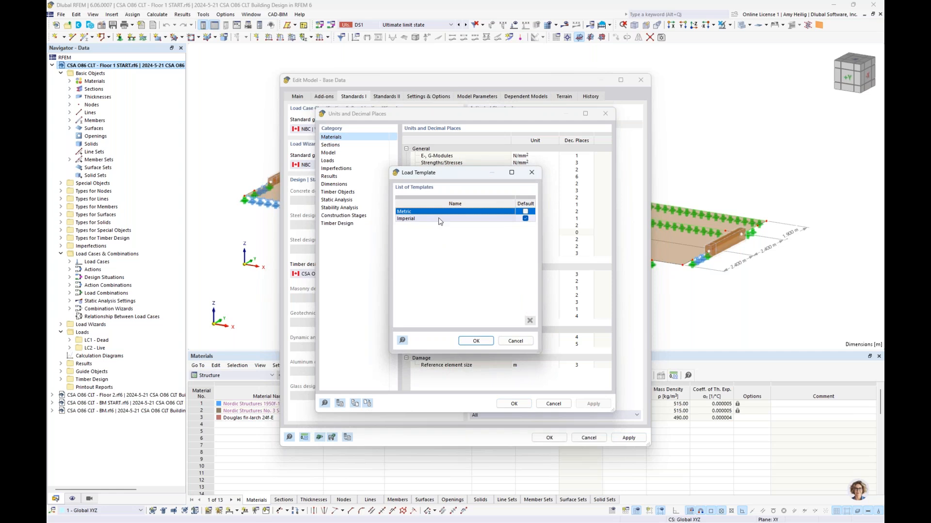
{"action": "left_click", "coordinate": [514, 342]}
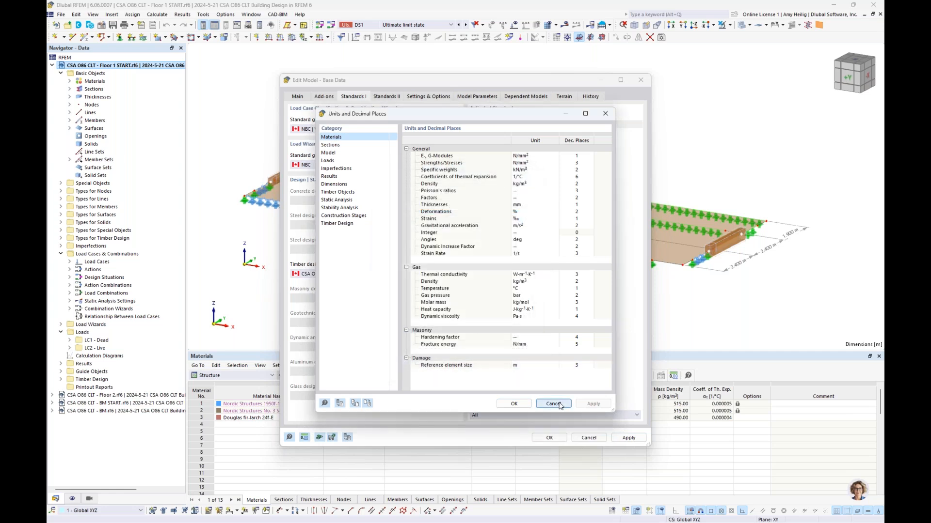
{"action": "left_click", "coordinate": [553, 403]}
{"action": "left_click", "coordinate": [588, 438]}
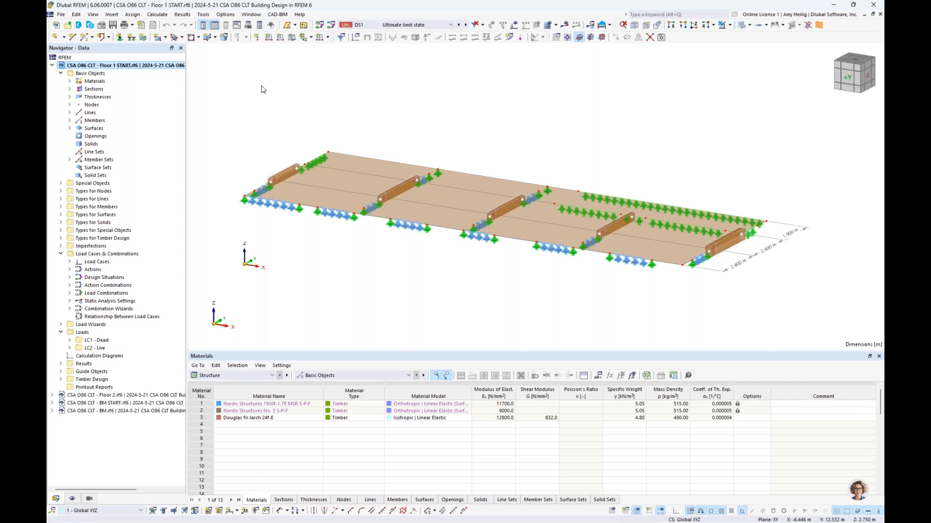
- Start a new rectangular surface and create a new thickness for it with the thickness type Layers
{"action": "left_click", "coordinate": [165, 38]}
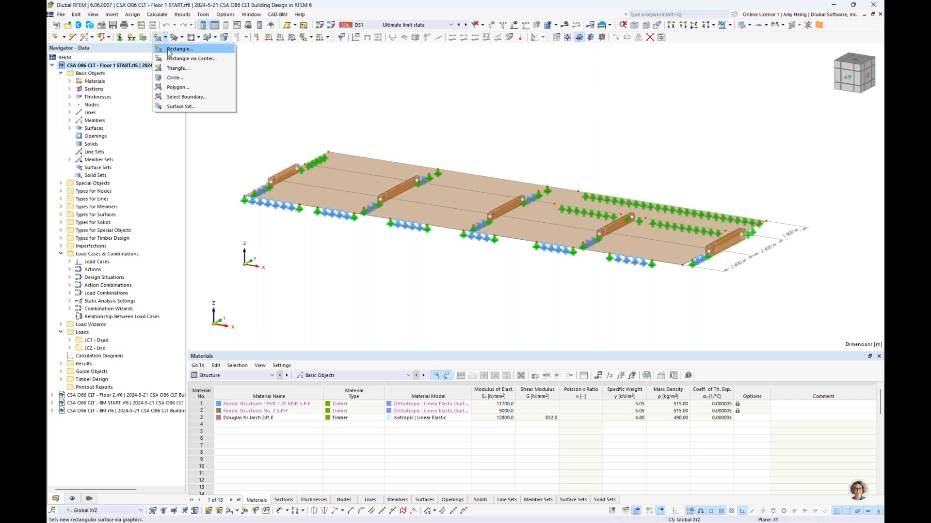
{"action": "left_click", "coordinate": [168, 51]}
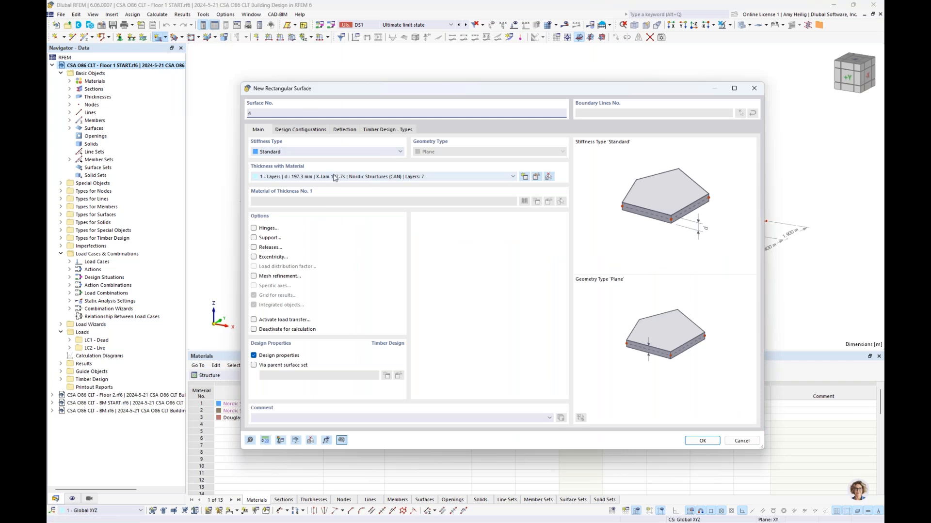
{"action": "left_click", "coordinate": [536, 177]}
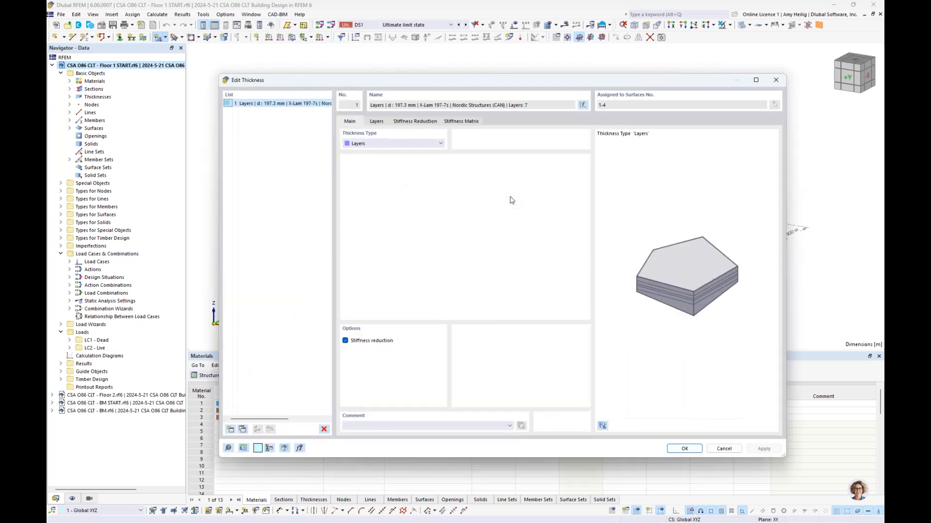
{"action": "left_click", "coordinate": [231, 429]}
{"action": "left_click", "coordinate": [385, 142]}
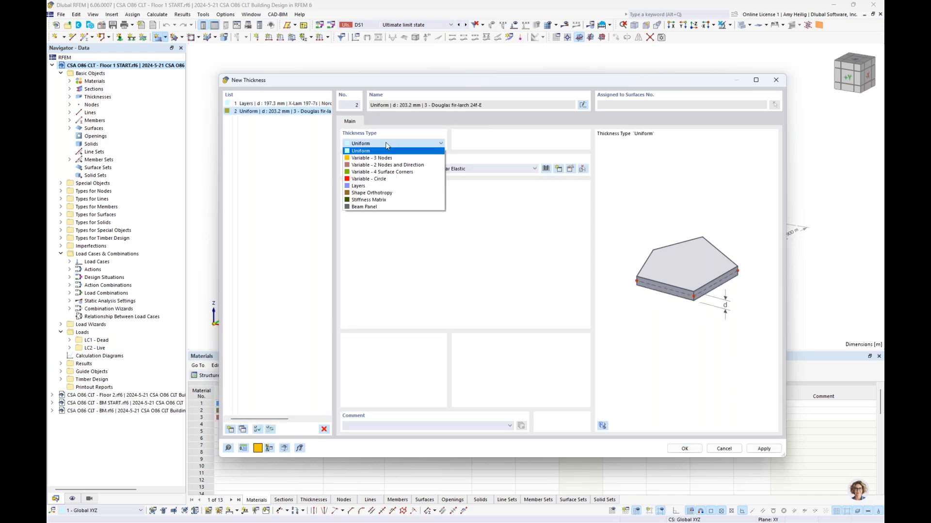
{"action": "left_click", "coordinate": [370, 187]}
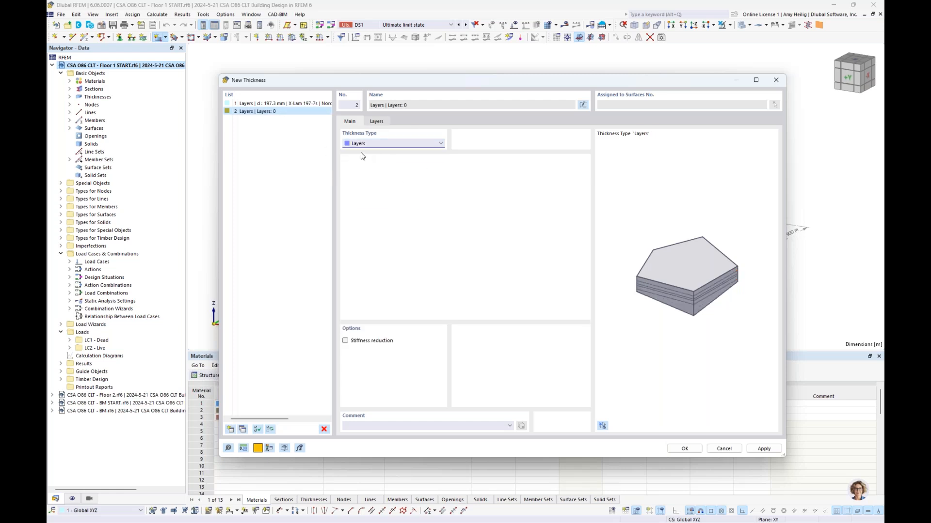
- Start a new material for layer 1 of the thickness and open the material library for it
{"action": "left_click", "coordinate": [380, 122]}
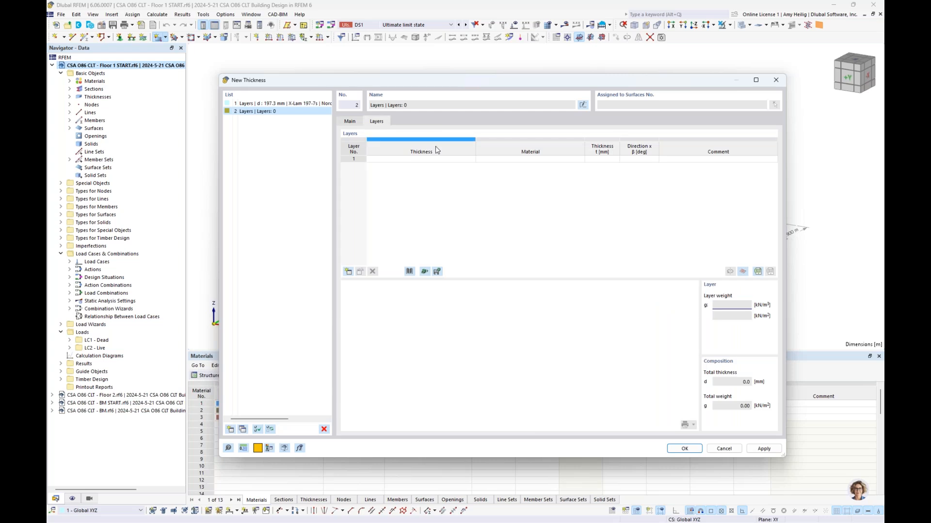
{"action": "left_click", "coordinate": [518, 160]}
{"action": "left_click", "coordinate": [580, 159]}
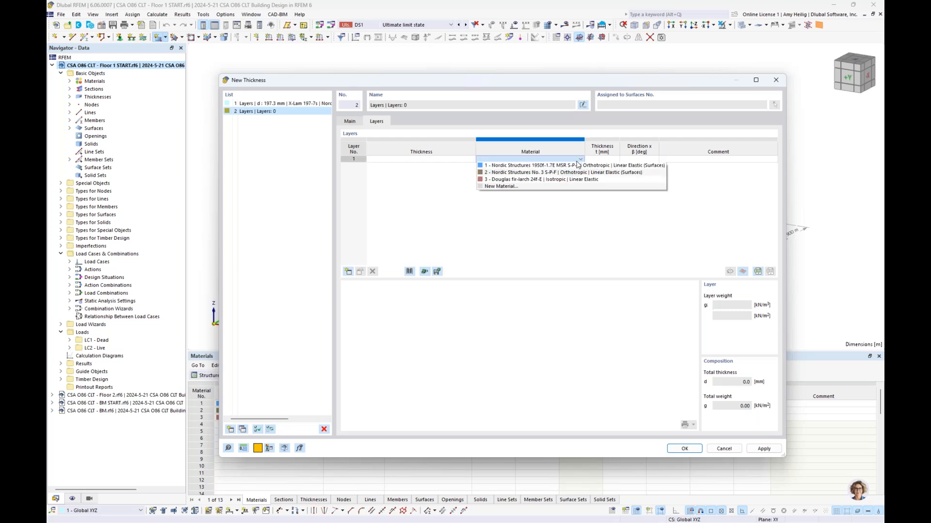
{"action": "left_click", "coordinate": [564, 188]}
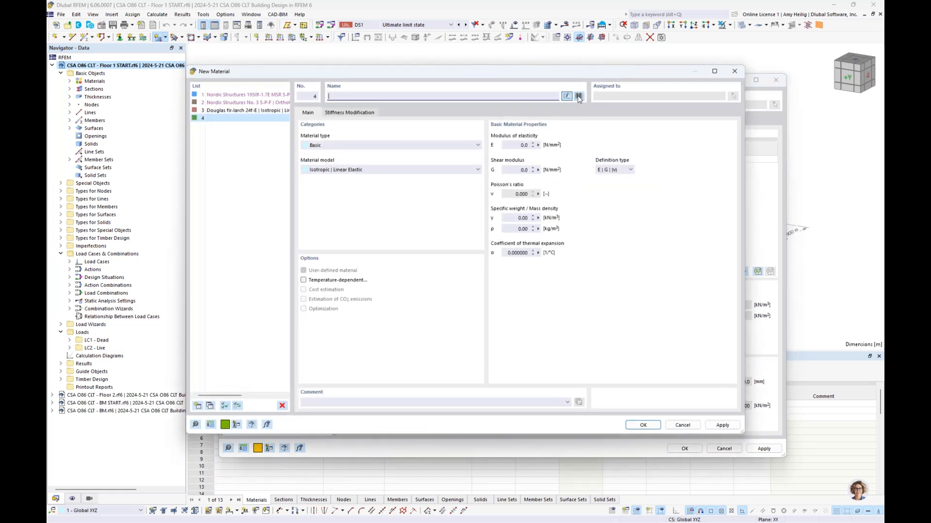
{"action": "left_click", "coordinate": [578, 98]}
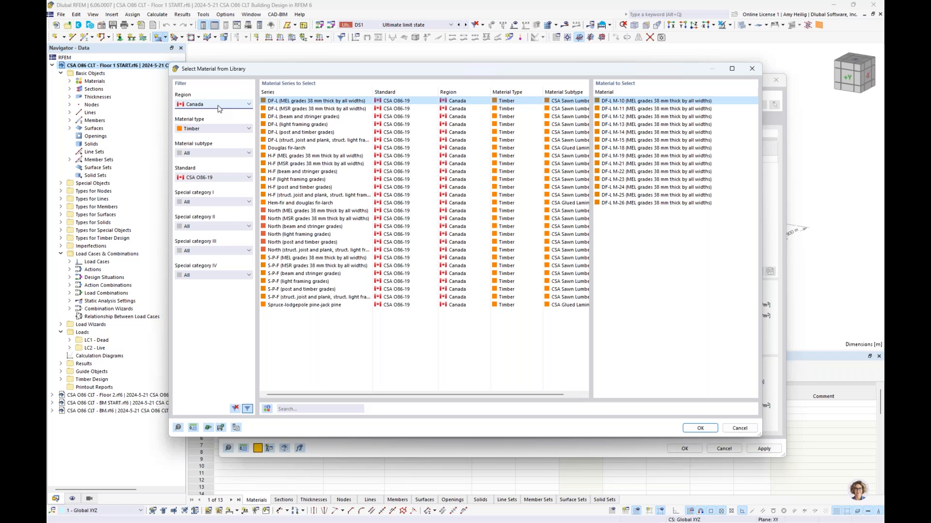
- Browse the CSA O86-19 DF-L timber series and select DF-L SS from the structural joist and plank, light framing and stud grades
{"action": "left_click", "coordinate": [210, 178]}
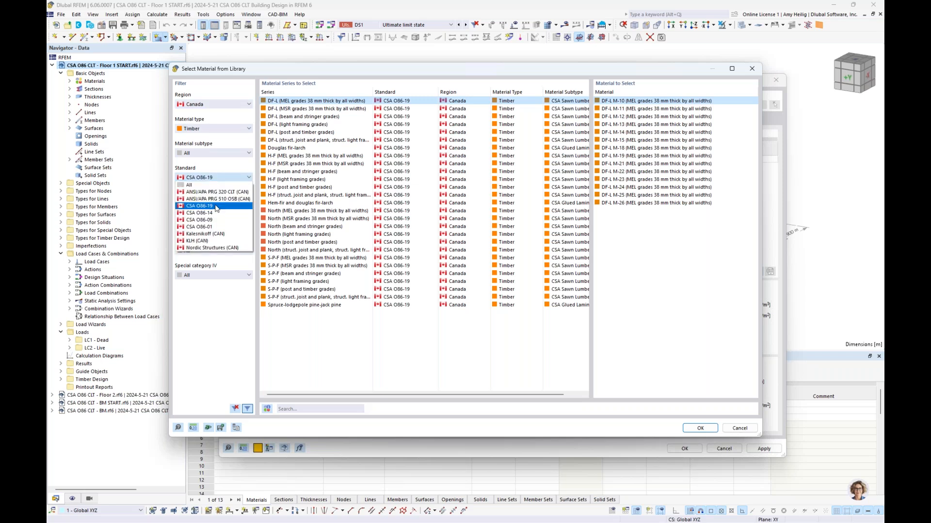
{"action": "left_click", "coordinate": [229, 170]}
{"action": "left_click", "coordinate": [287, 109]}
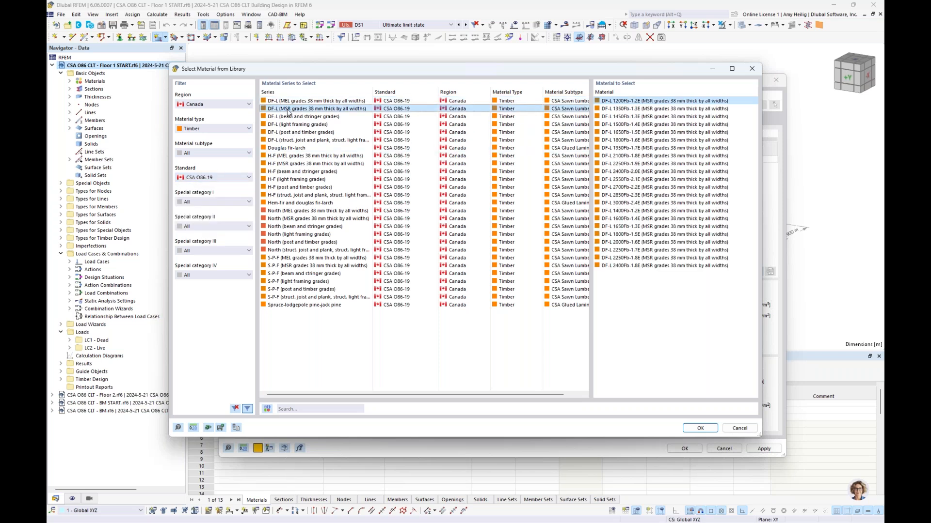
{"action": "left_click", "coordinate": [288, 117]}
{"action": "left_click", "coordinate": [288, 125]}
{"action": "left_click", "coordinate": [287, 132]}
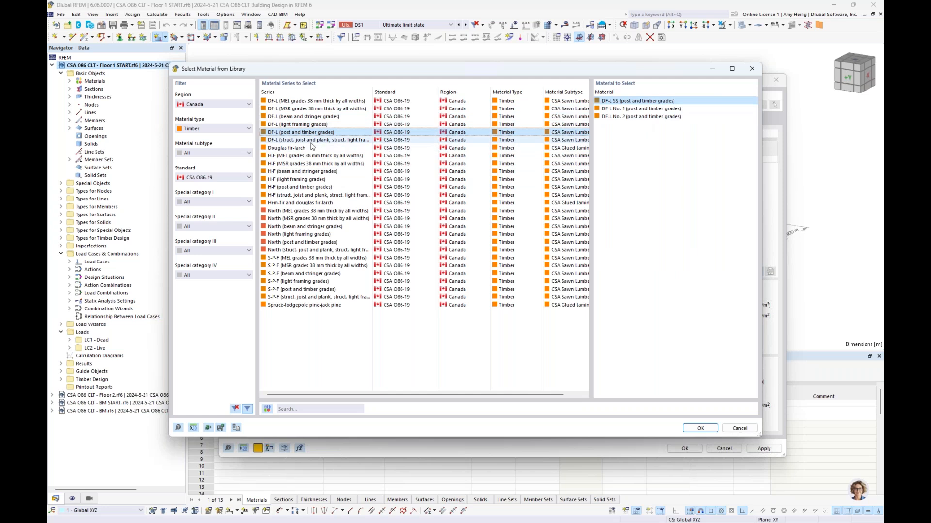
{"action": "left_click", "coordinate": [312, 140]}
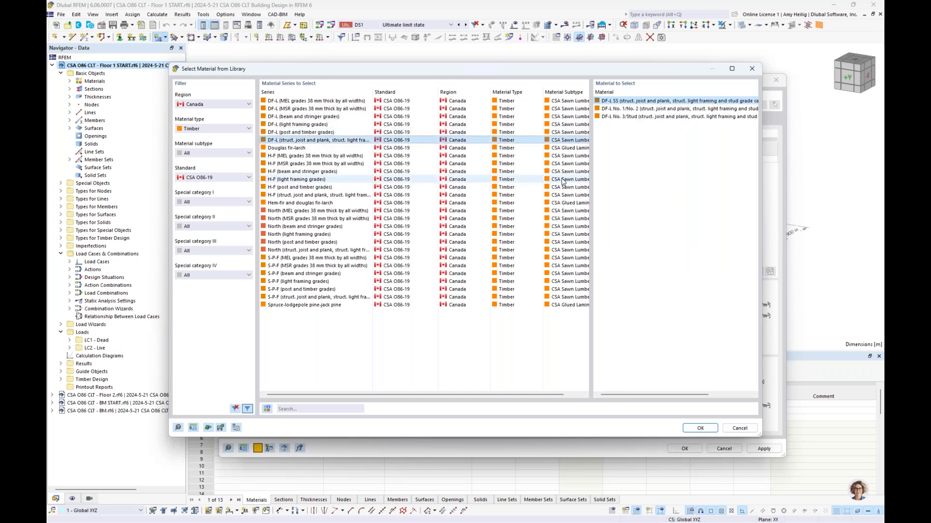
{"action": "left_click", "coordinate": [699, 429]}
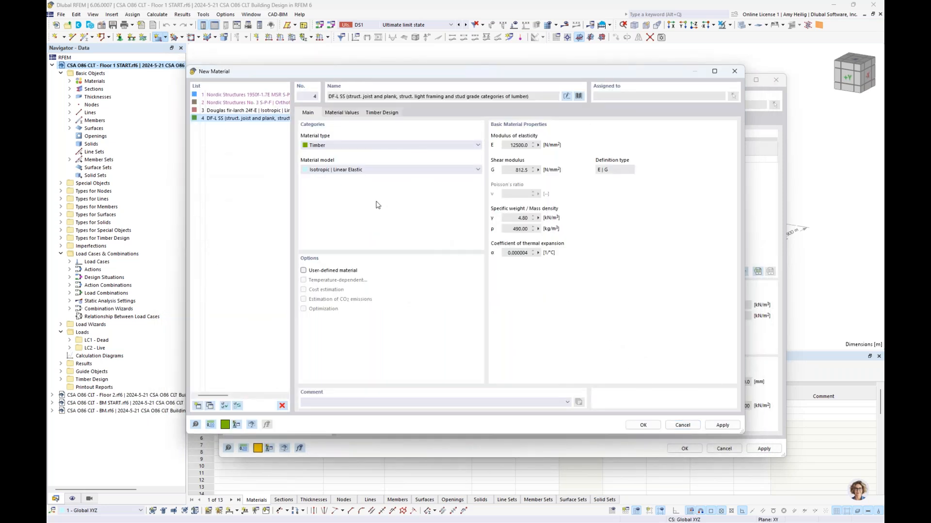
- Set the DF-L SS material model to Orthotropic | Linear Elastic (Surfaces), make it user-defined, and set the modulus of elasticity Ey to 0
{"action": "left_click", "coordinate": [353, 169]}
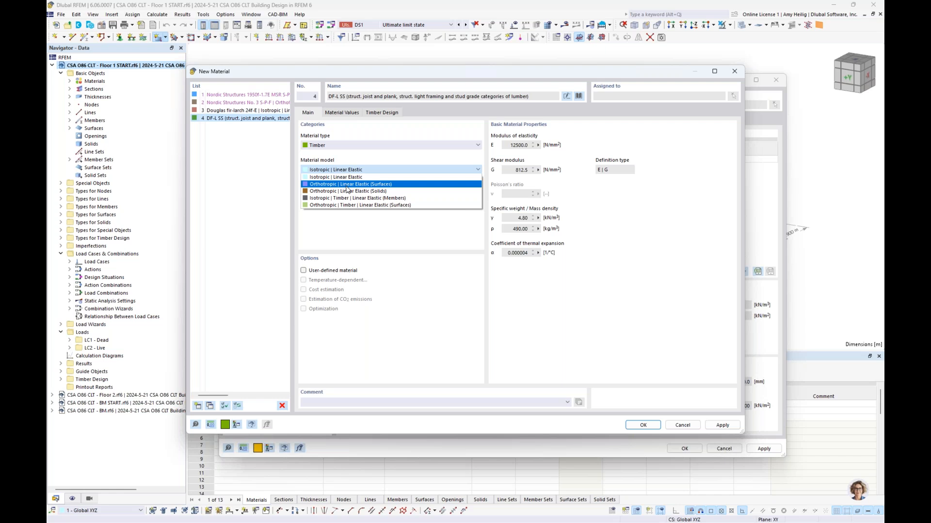
{"action": "left_click", "coordinate": [347, 189]}
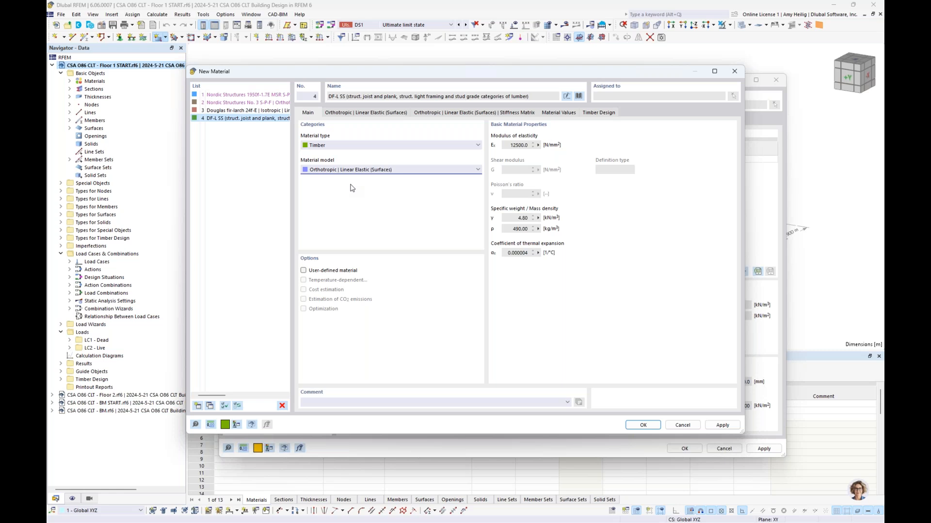
{"action": "left_click", "coordinate": [330, 270]}
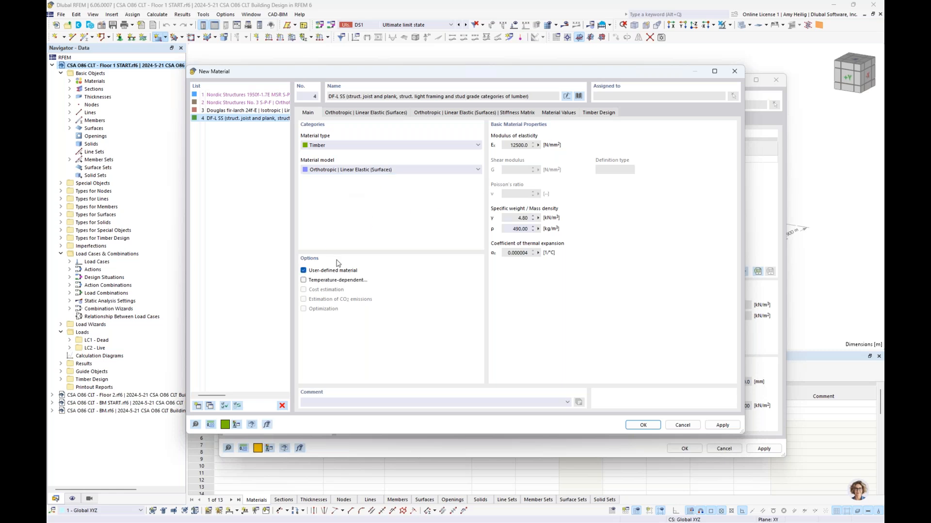
{"action": "left_click", "coordinate": [376, 113]}
{"action": "double_click", "coordinate": [323, 157]}
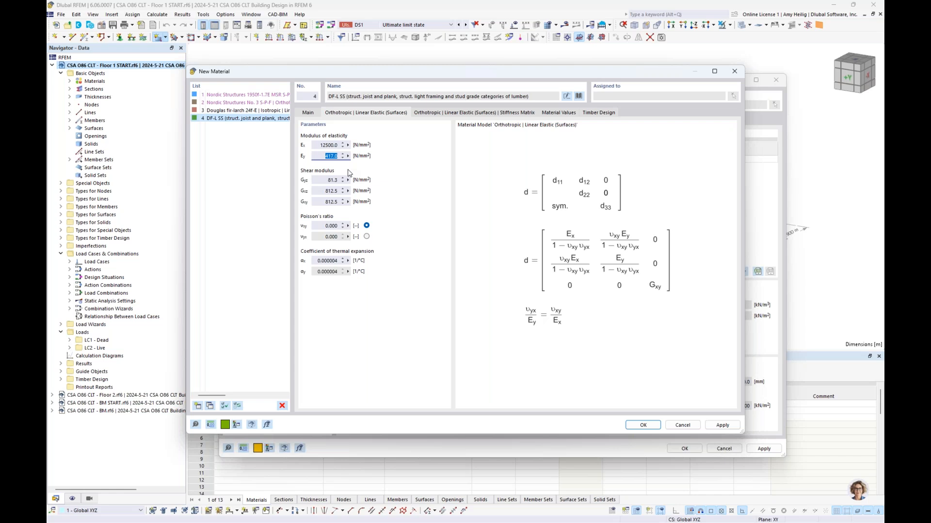
{"action": "type", "text": "0"}
{"action": "left_click", "coordinate": [643, 425]}
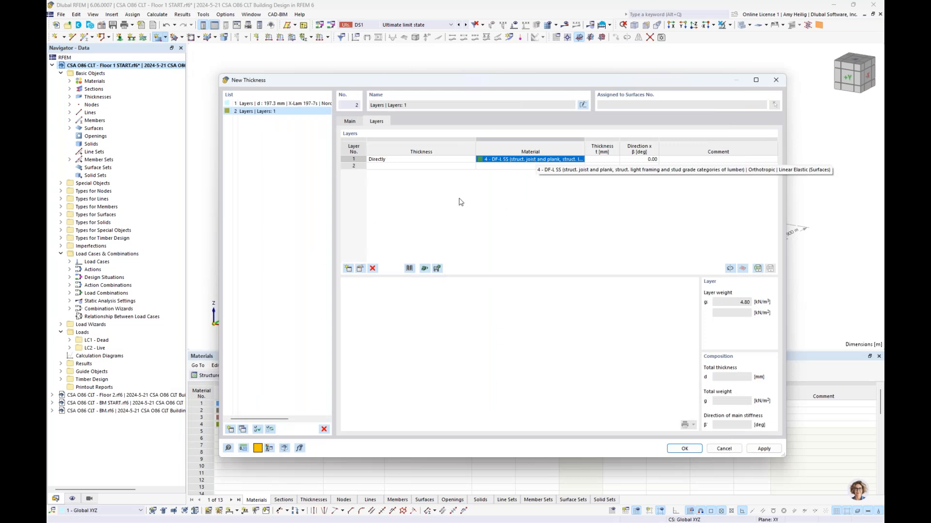
- Set layer 1's thickness to 40 mm and add layer 2 in DF-L SS with 40 mm thickness and a 90° direction
{"action": "left_click", "coordinate": [611, 161]}
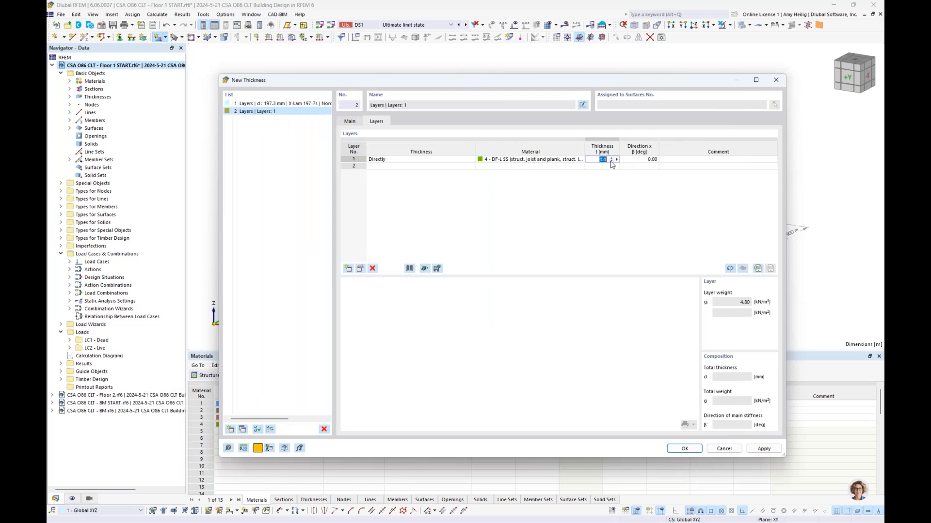
{"action": "type", "text": "40"}
{"action": "left_click", "coordinate": [542, 167]}
{"action": "left_click", "coordinate": [543, 166]}
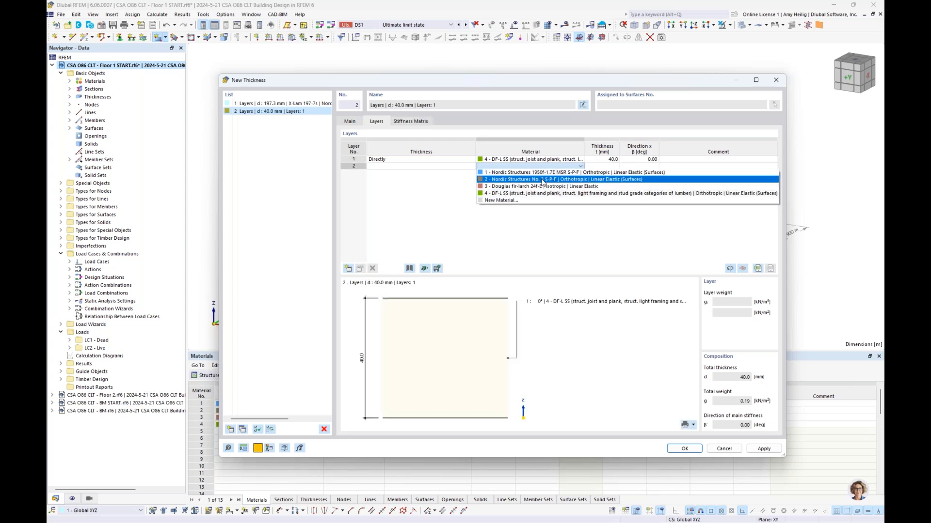
{"action": "left_click", "coordinate": [536, 193]}
{"action": "left_click", "coordinate": [601, 166]}
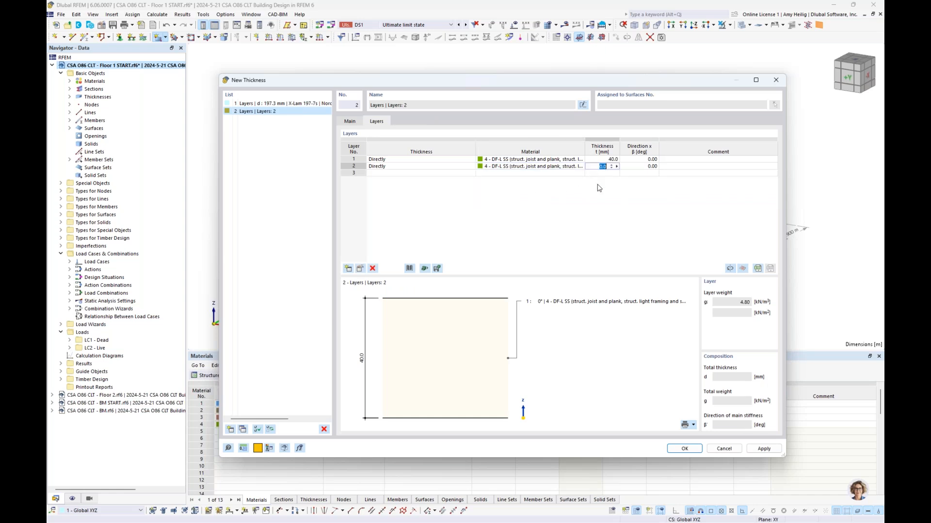
{"action": "type", "text": "40"}
{"action": "left_click", "coordinate": [641, 166]}
{"action": "type", "text": "90"}
{"action": "key", "text": "Return"}
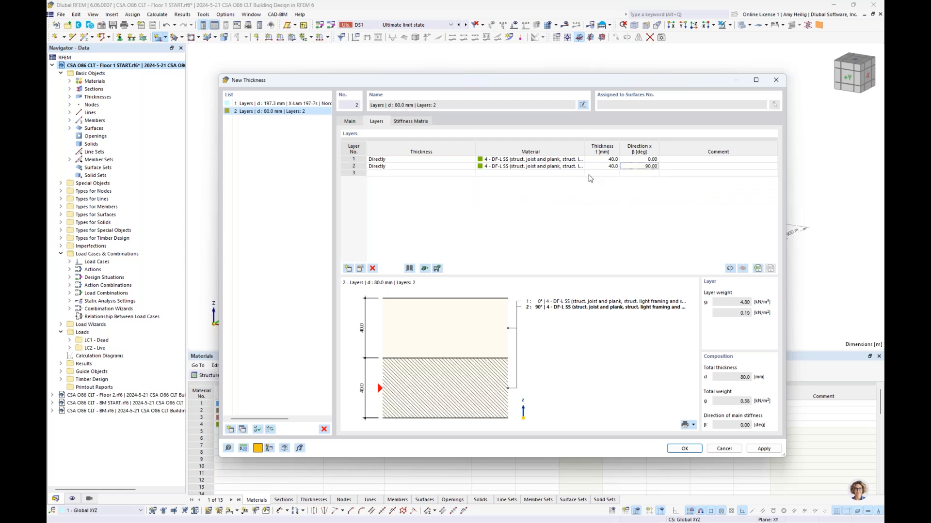
- Add layer 3 to the thickness with the DF-L SS material and a thickness of 40 mm
{"action": "left_click", "coordinate": [533, 173]}
{"action": "left_click", "coordinate": [580, 173]}
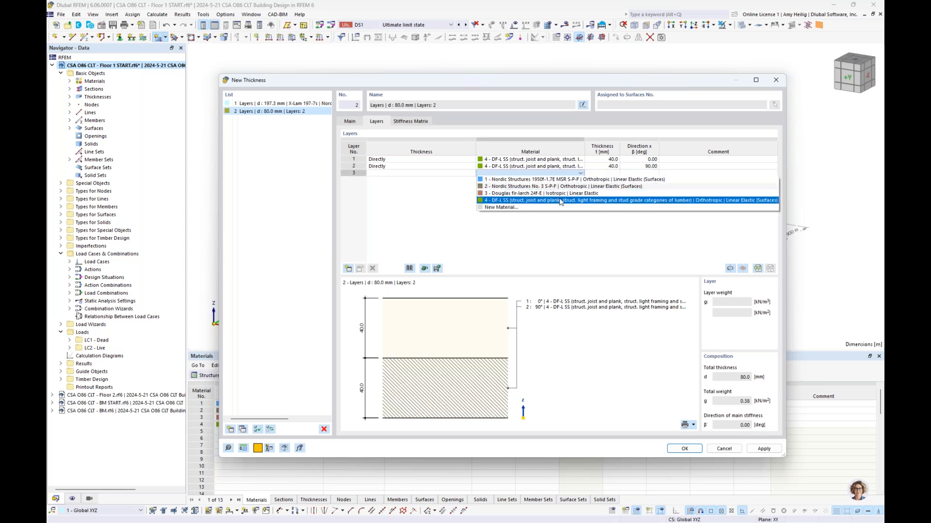
{"action": "left_click", "coordinate": [560, 200]}
{"action": "key", "text": "Tab"}
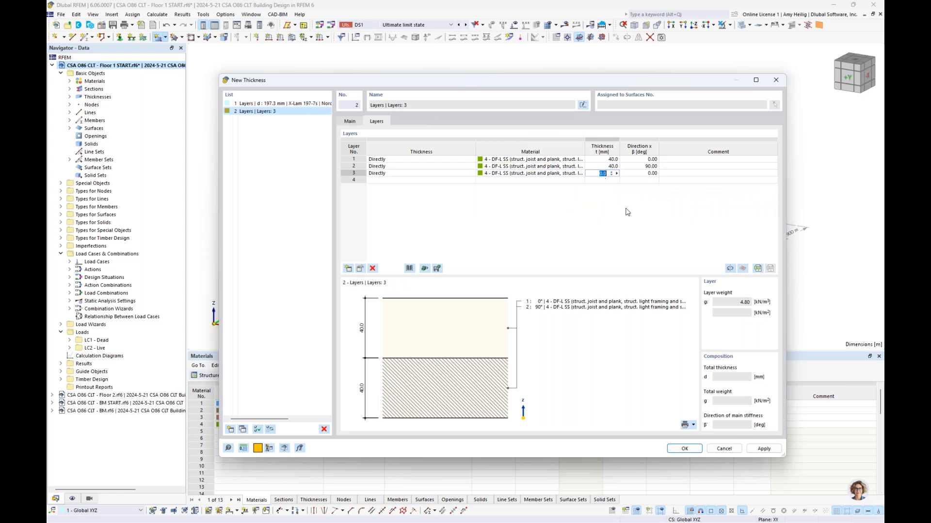
{"action": "type", "text": "40"}
{"action": "key", "text": "Return"}
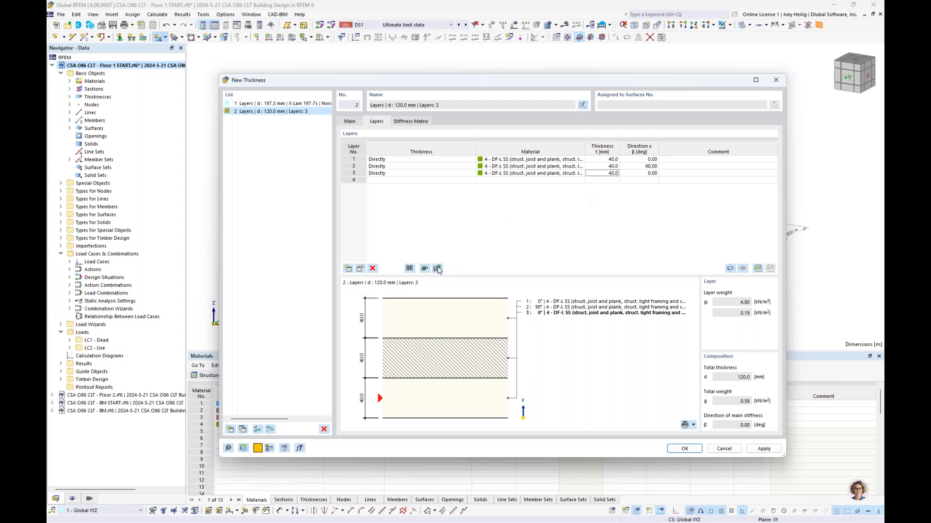
- View the option to save the layers as a template, and delete thickness 2 with the custom DF-L SS layers
{"action": "left_click", "coordinate": [437, 268]}
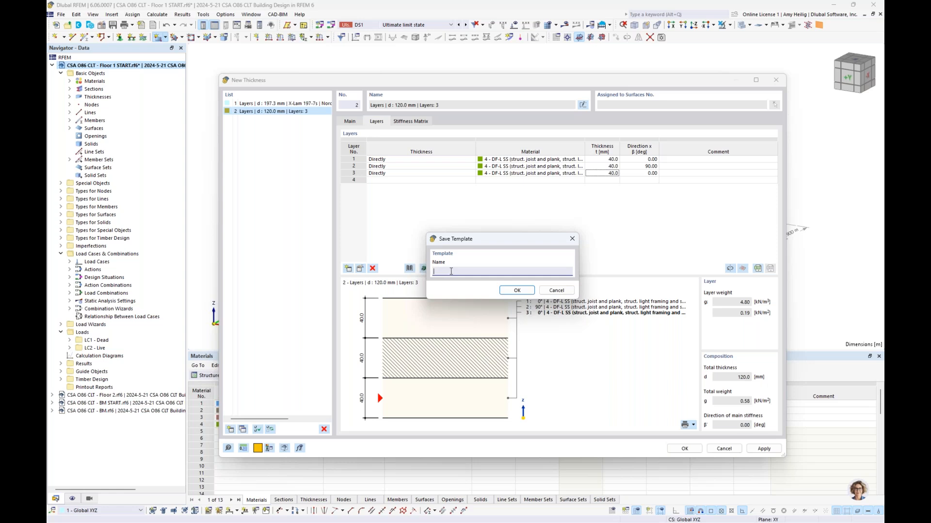
{"action": "left_click", "coordinate": [560, 290]}
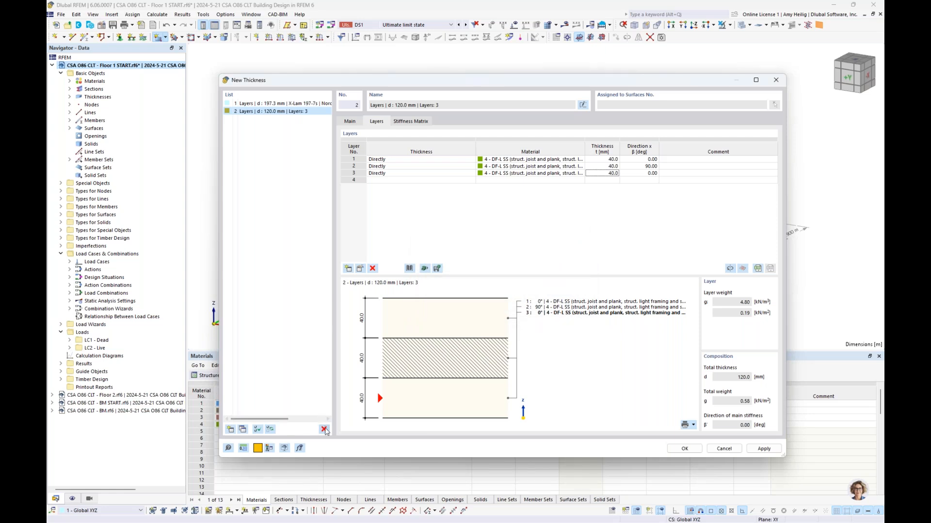
{"action": "left_click", "coordinate": [325, 430]}
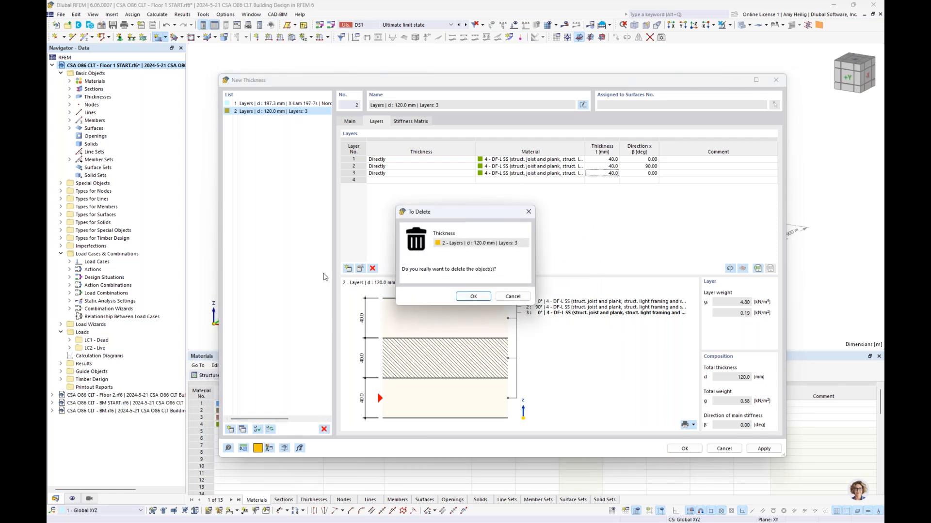
{"action": "left_click", "coordinate": [474, 297]}
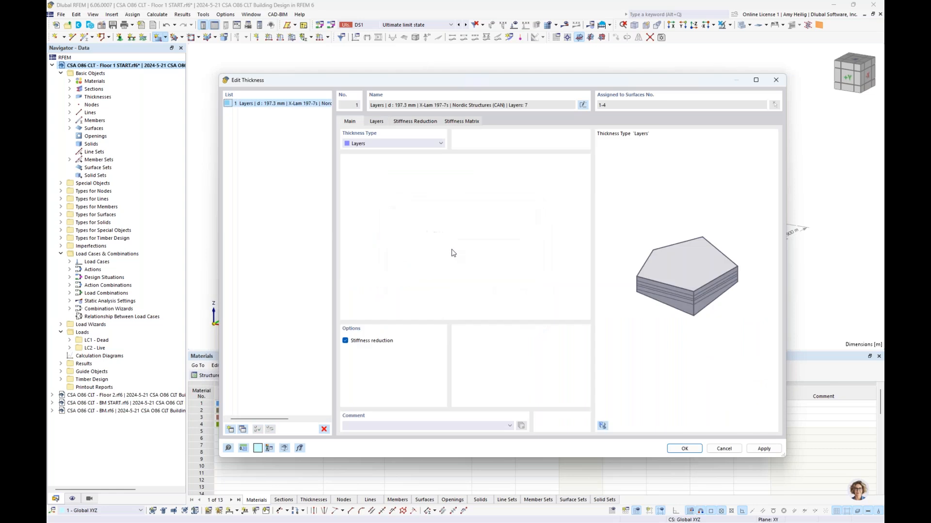
- Open the composition library for the layers of the X-Lam 197-7s thickness and filter it by the region Canada
{"action": "left_click", "coordinate": [378, 123]}
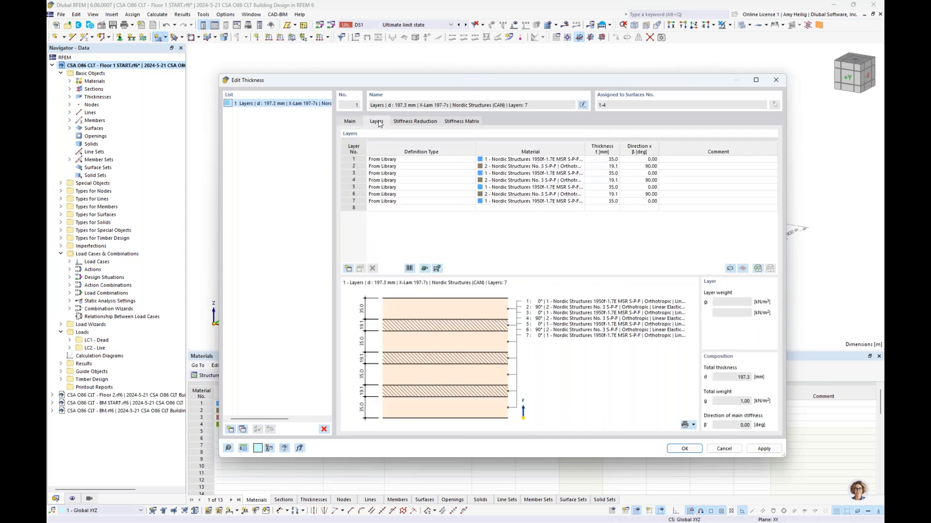
{"action": "left_click", "coordinate": [410, 269]}
{"action": "left_click", "coordinate": [302, 120]}
{"action": "left_click", "coordinate": [299, 130]}
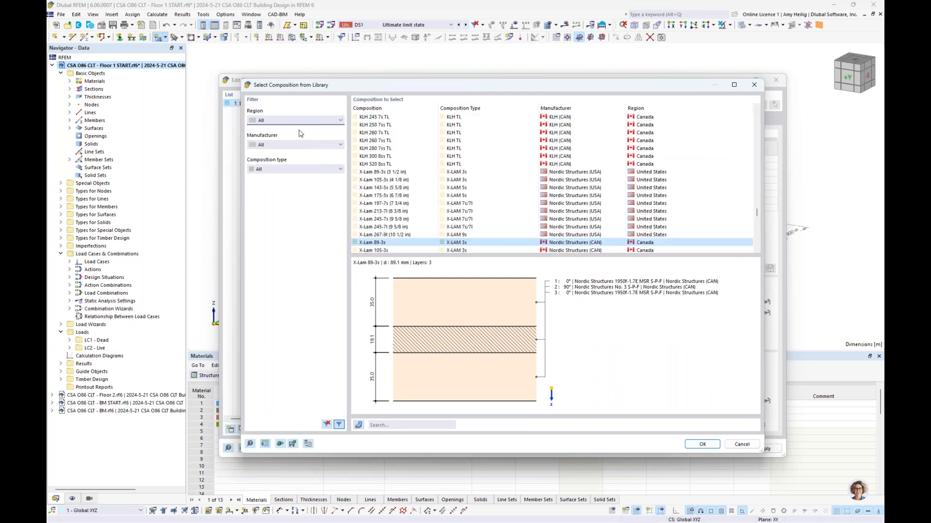
{"action": "left_click", "coordinate": [290, 145]}
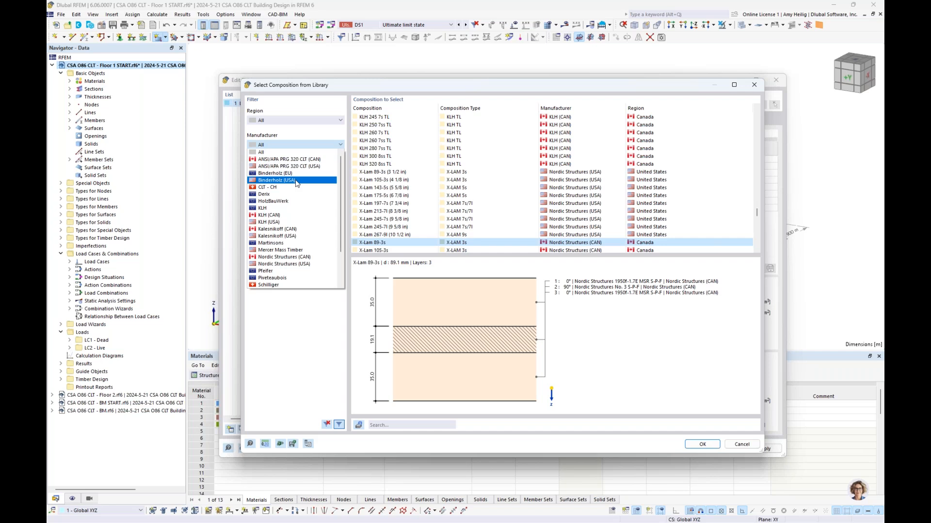
{"action": "left_click", "coordinate": [286, 121]}
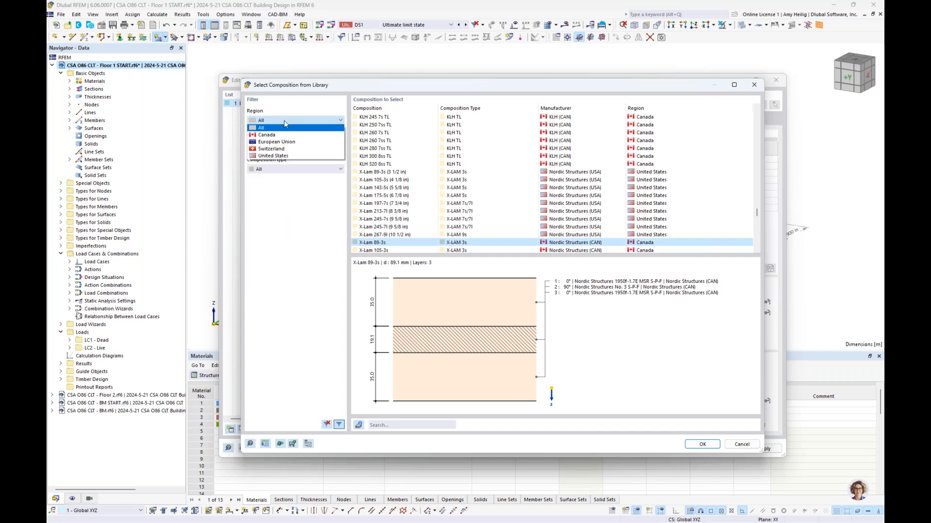
{"action": "left_click", "coordinate": [278, 135]}
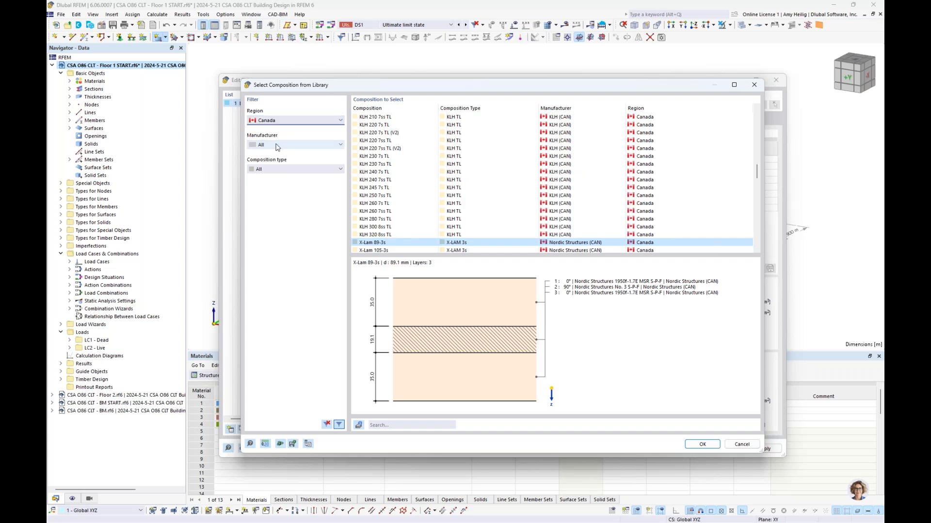
- Filter the compositions by manufacturer Nordic Structures (CAN), preview X-Lam 197-7s, and leave the library without applying a selection
{"action": "left_click", "coordinate": [274, 145]}
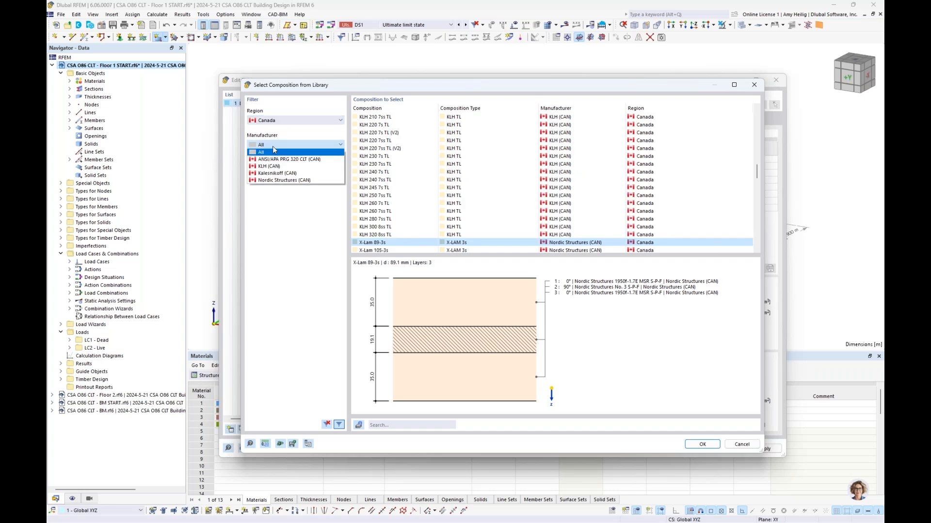
{"action": "left_click", "coordinate": [278, 182]}
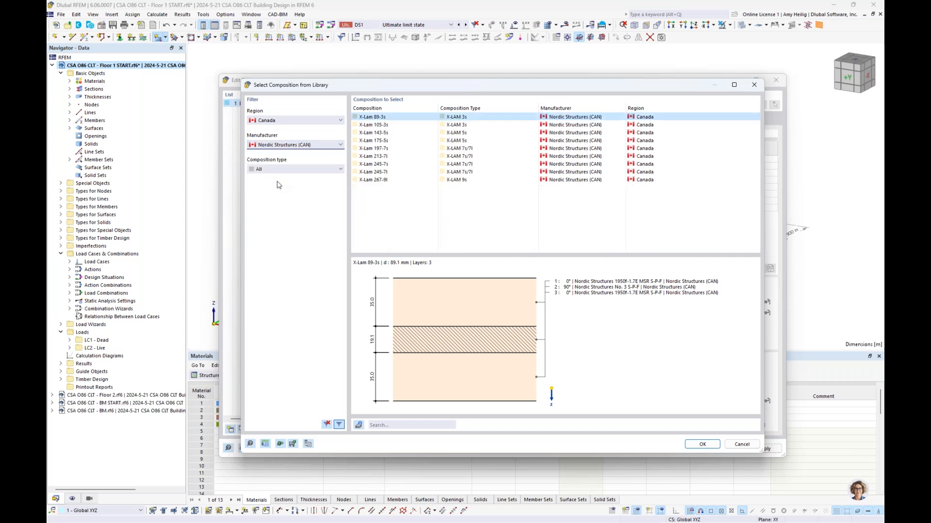
{"action": "left_click", "coordinate": [380, 151]}
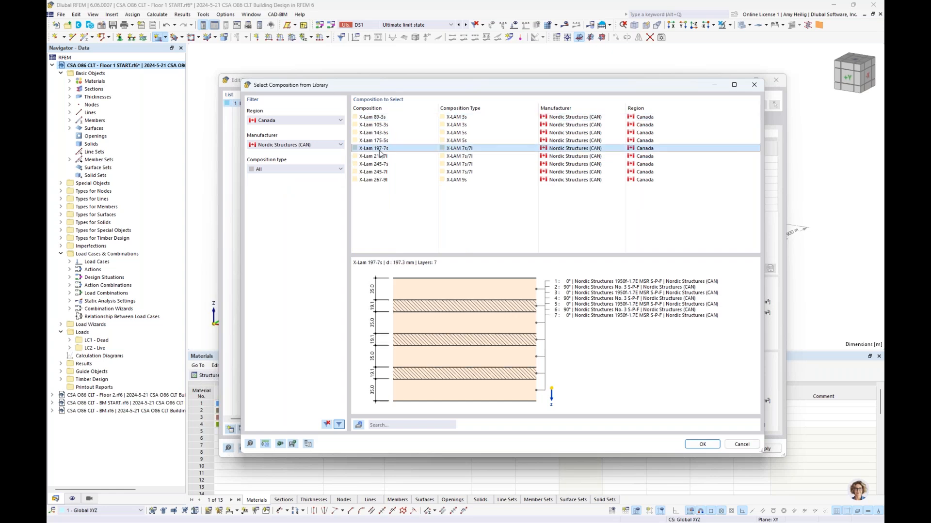
{"action": "left_click", "coordinate": [747, 443]}
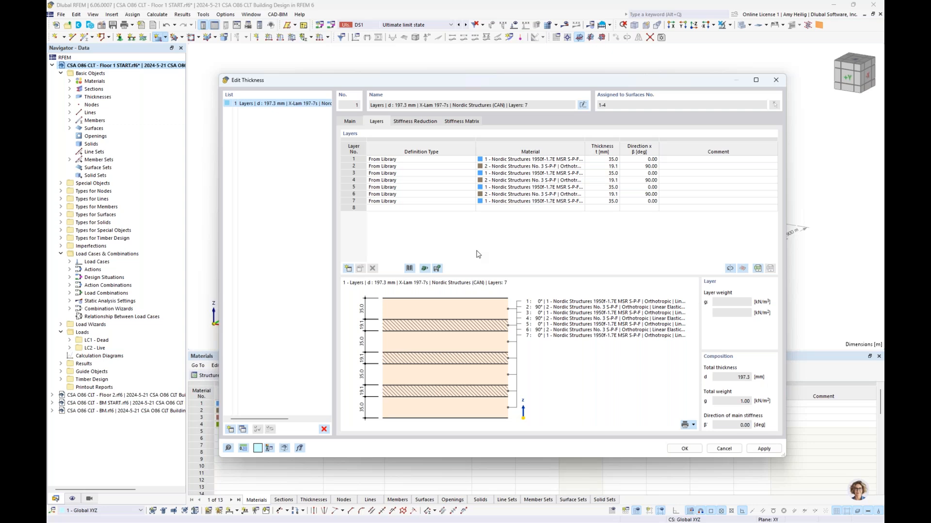
- Review the thickness's stiffness reduction values, and read the k33 and k88 FAQ in Chrome down to its Excel download
{"action": "left_click", "coordinate": [416, 121]}
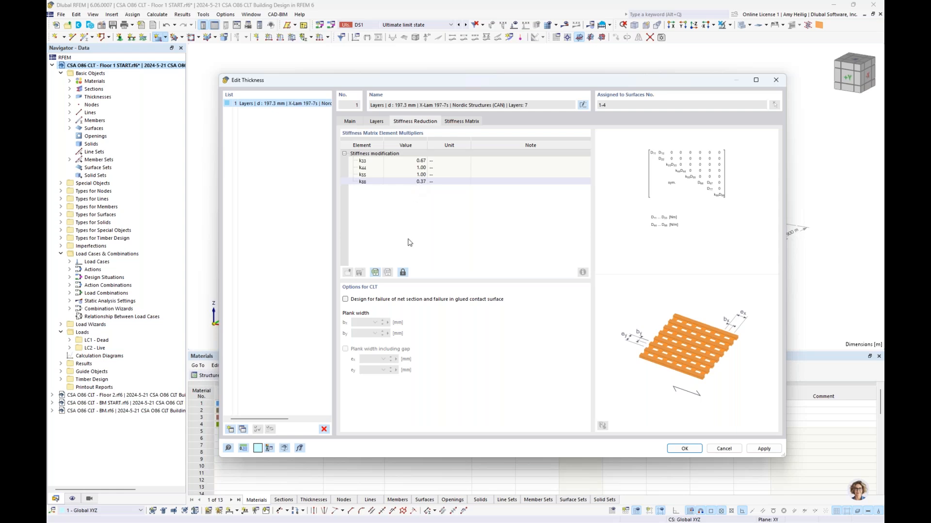
{"action": "key", "text": "super+Tab"}
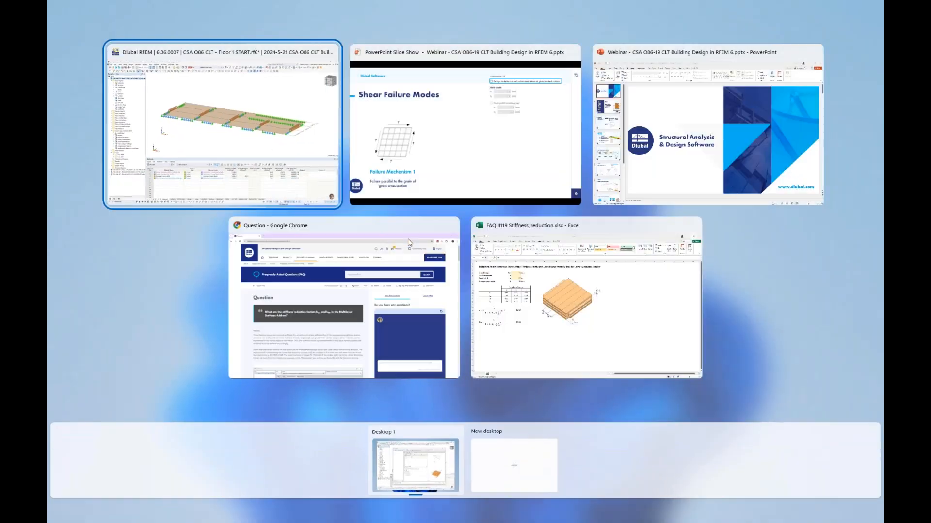
{"action": "left_click", "coordinate": [379, 281]}
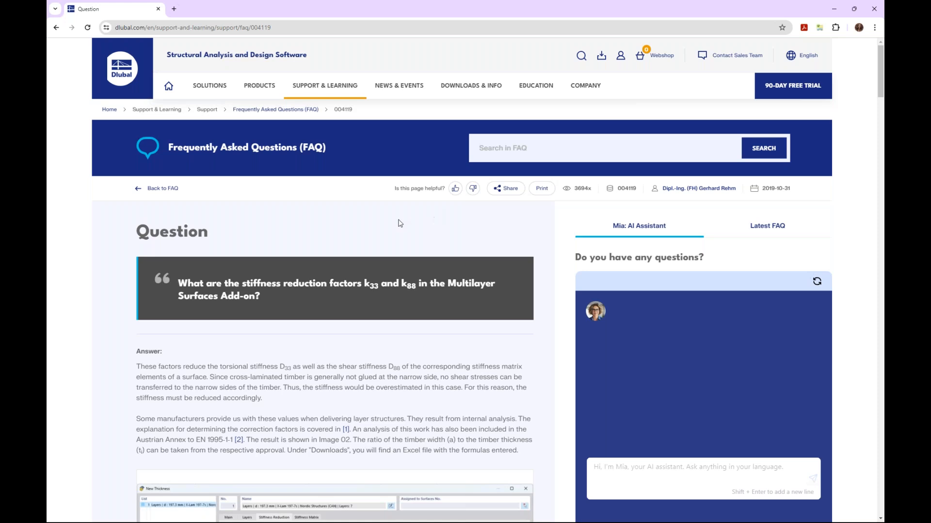
{"action": "scroll", "coordinate": [375, 238], "scroll_direction": "down", "scroll_amount": 2}
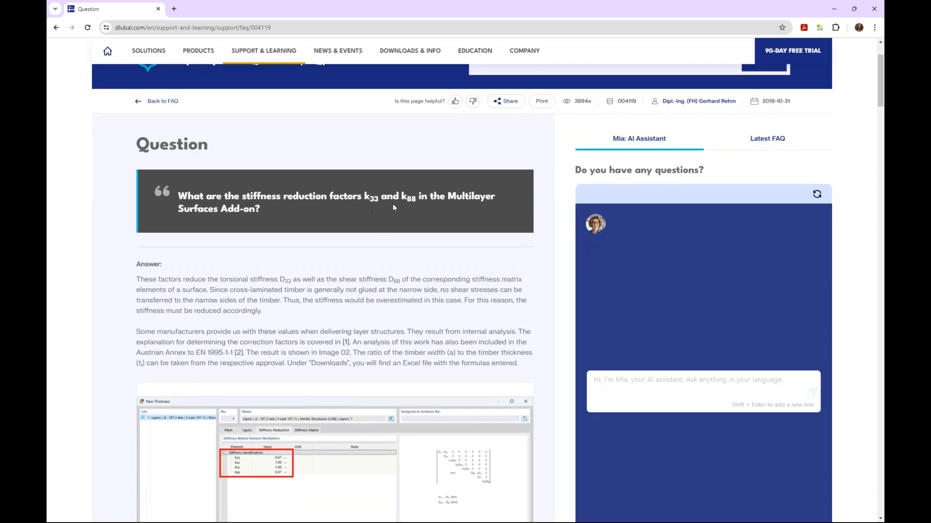
{"action": "scroll", "coordinate": [386, 268], "scroll_direction": "down", "scroll_amount": 4}
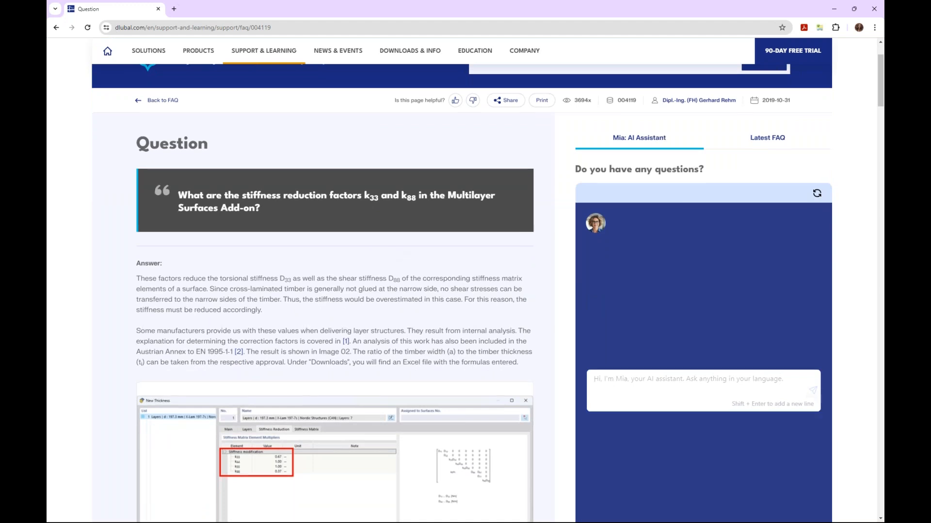
{"action": "scroll", "coordinate": [386, 281], "scroll_direction": "down", "scroll_amount": 8}
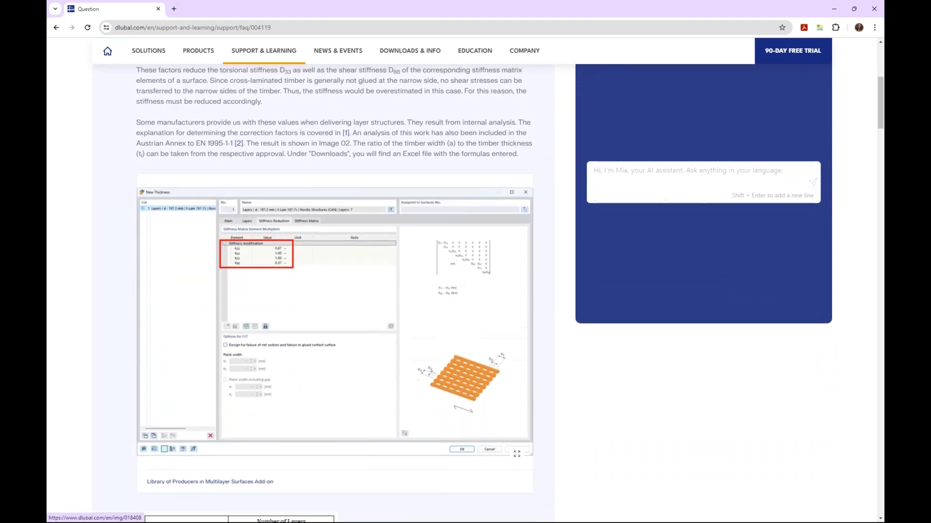
{"action": "scroll", "coordinate": [245, 309], "scroll_direction": "down", "scroll_amount": 3}
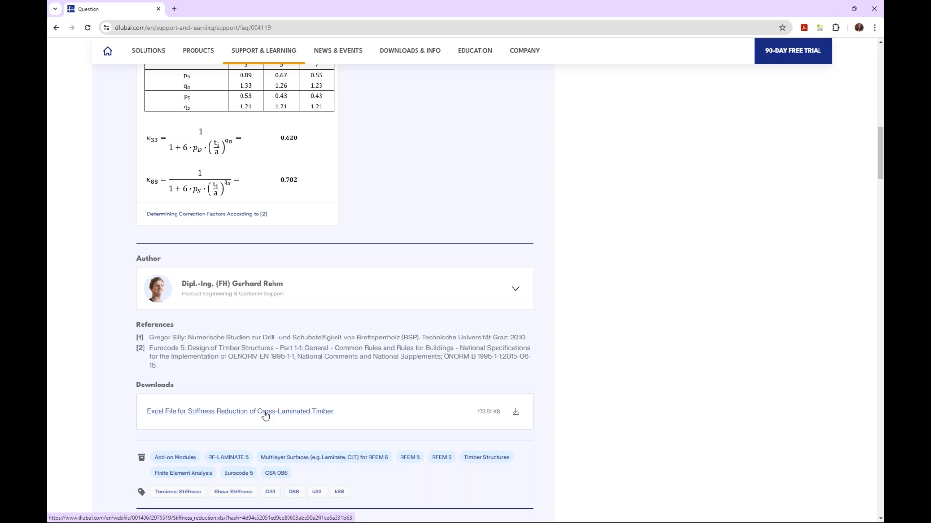
- Examine the k33 and k88 reduction factor calculation in the Excel workbook FAQ 4119 Stiffness_reduction.xlsx, and return to RFEM
{"action": "key", "text": "super+Tab"}
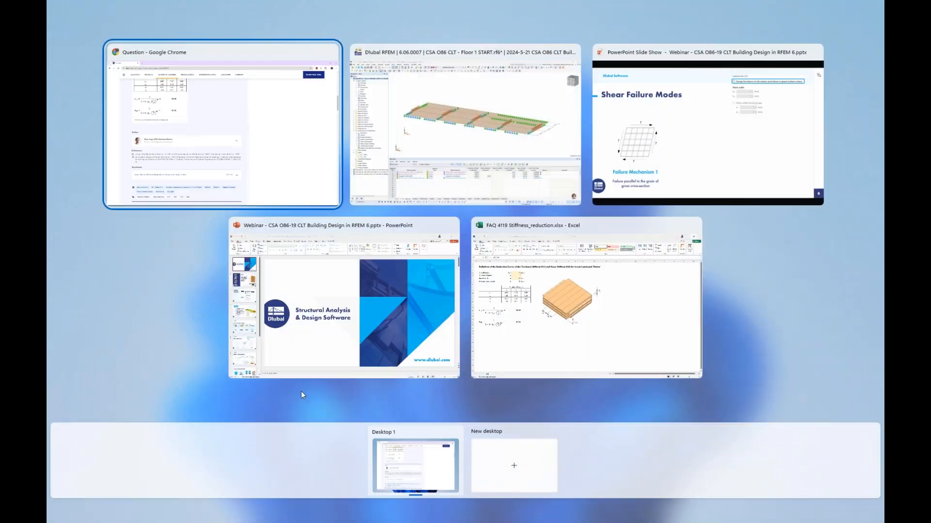
{"action": "left_click", "coordinate": [545, 304]}
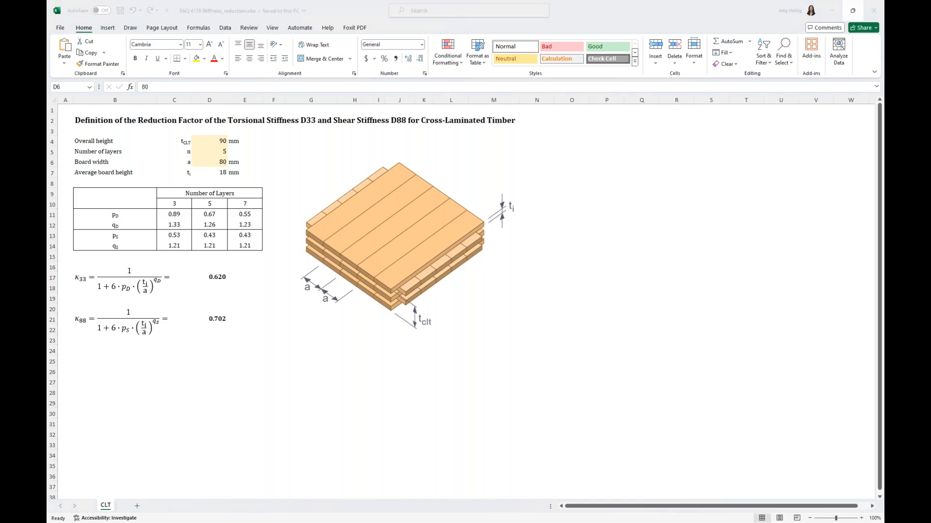
{"action": "key", "text": "super+Tab"}
{"action": "left_click", "coordinate": [660, 149]}
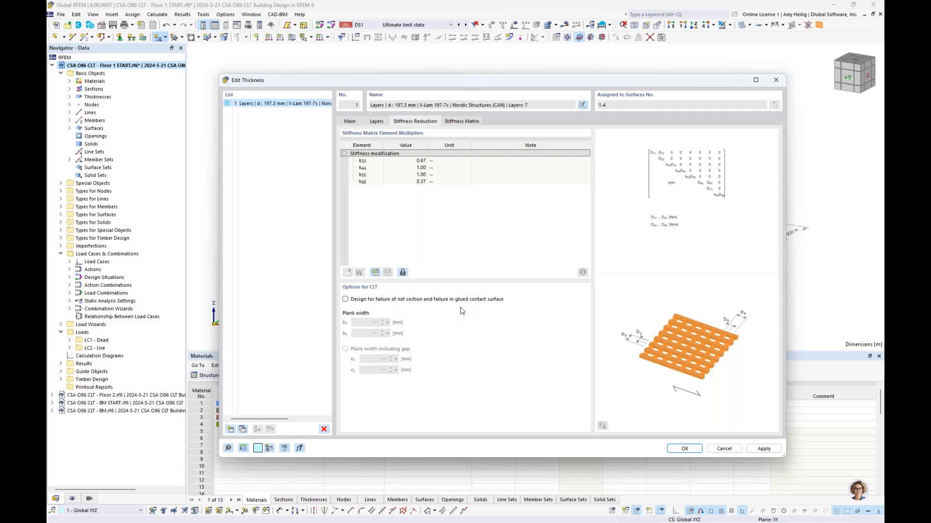
- Switch to the PowerPoint slide show to review the Shear Failure Modes slide on the CLT design options
{"action": "key", "text": "super+Tab"}
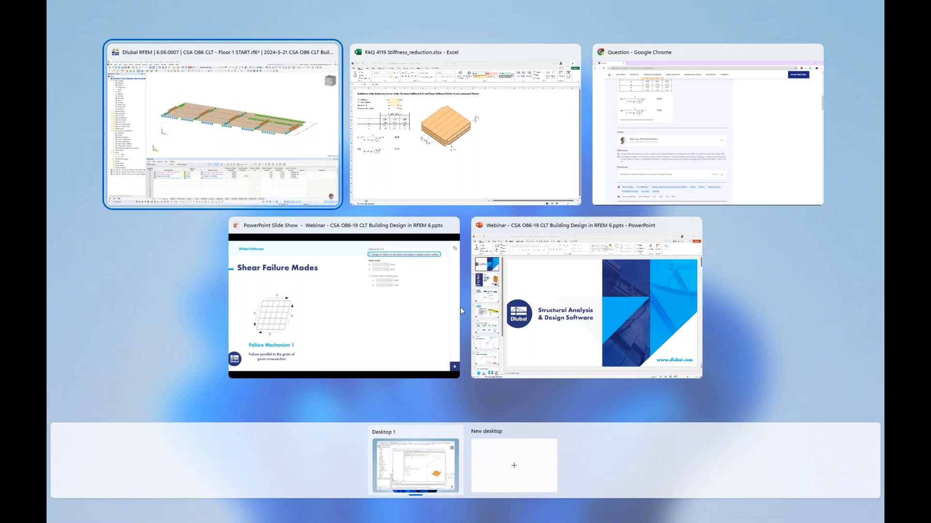
{"action": "left_click", "coordinate": [419, 318]}
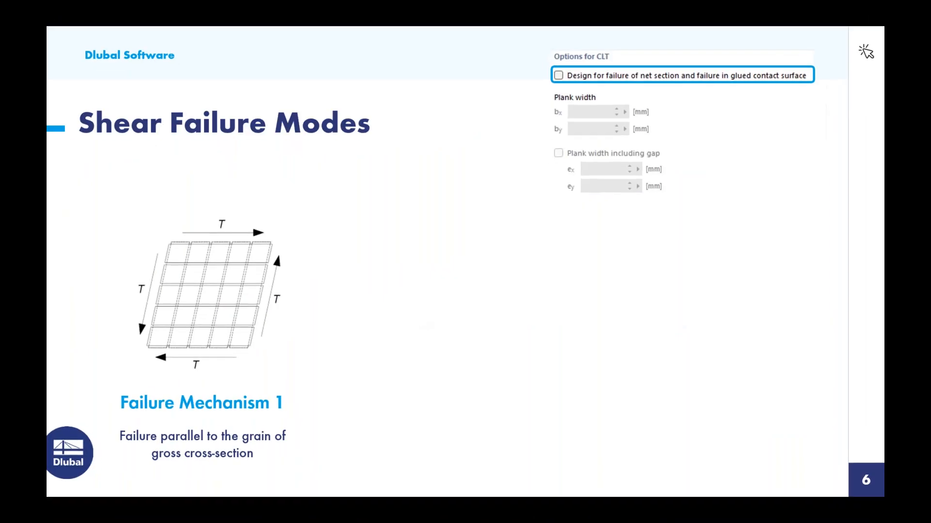
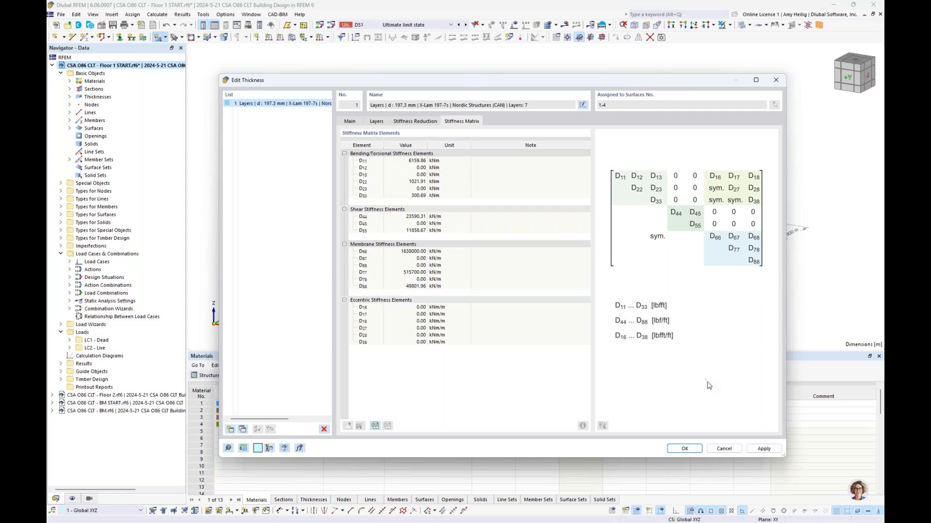
- Cancel the thickness editing and the new rectangular surface to return to the floor model
{"action": "left_click", "coordinate": [725, 448]}
{"action": "left_click", "coordinate": [744, 441]}
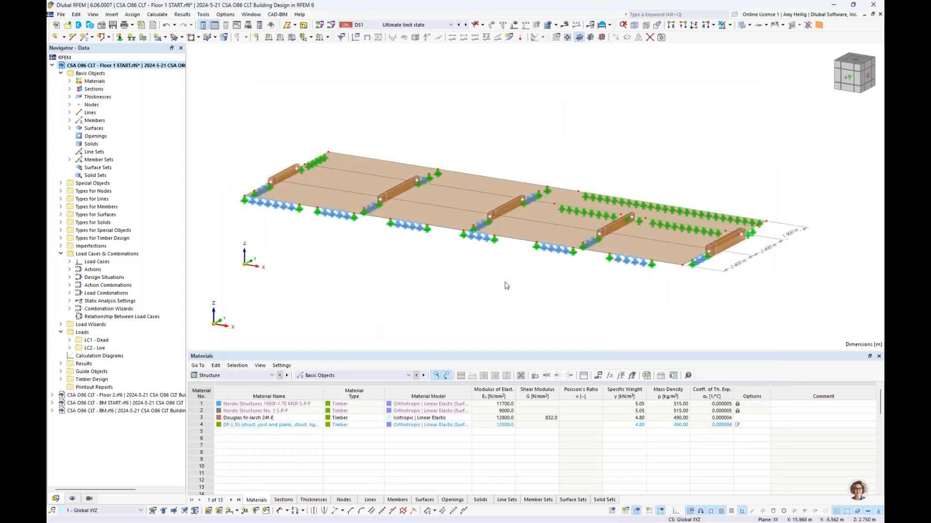
{"action": "scroll", "coordinate": [447, 269], "scroll_direction": "up", "scroll_amount": 2}
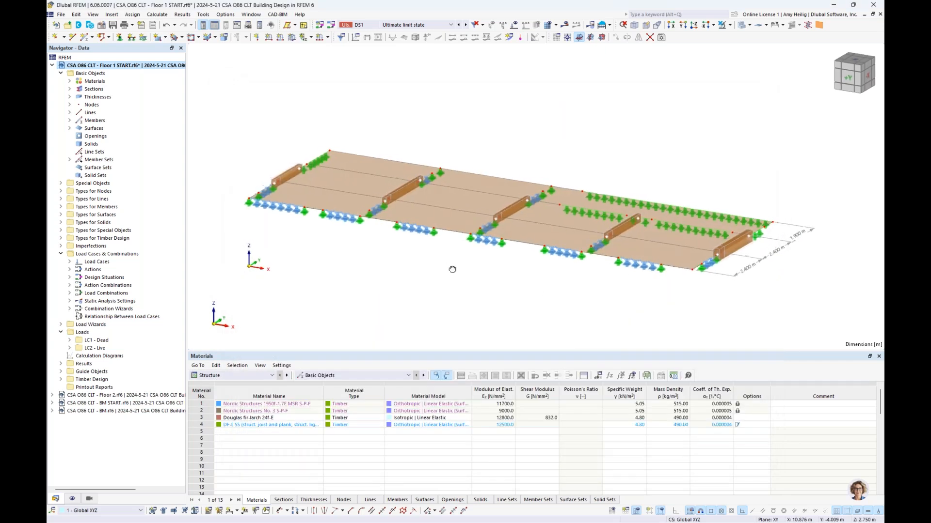
- Show the surface layer directions per layer with indices in wireframe display, and examine the floor panels' layer orientations
{"action": "scroll", "coordinate": [455, 258], "scroll_direction": "up", "scroll_amount": 1}
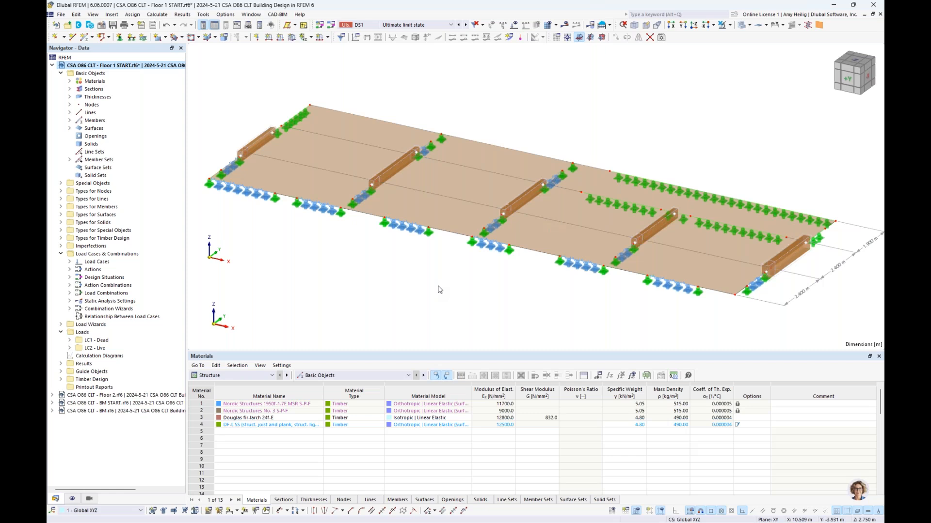
{"action": "left_click", "coordinate": [72, 499]}
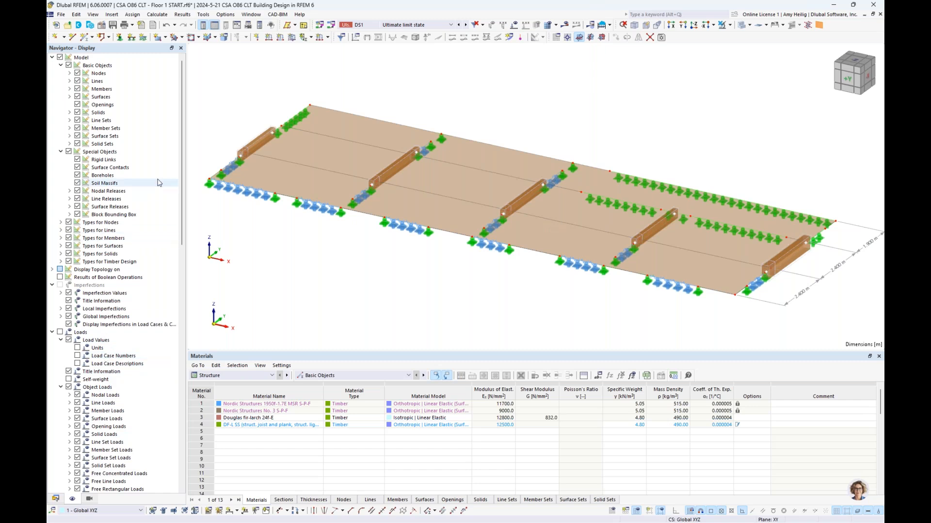
{"action": "left_click", "coordinate": [69, 96]}
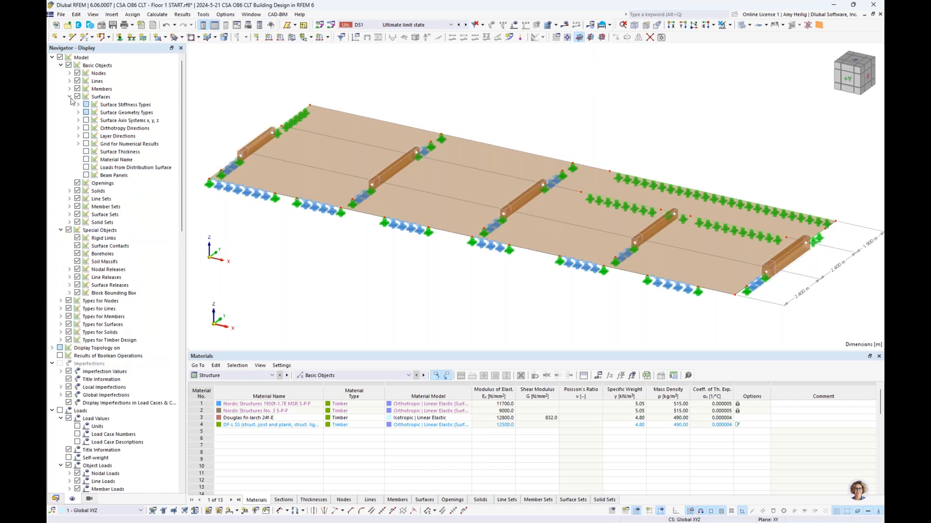
{"action": "left_click", "coordinate": [78, 137]}
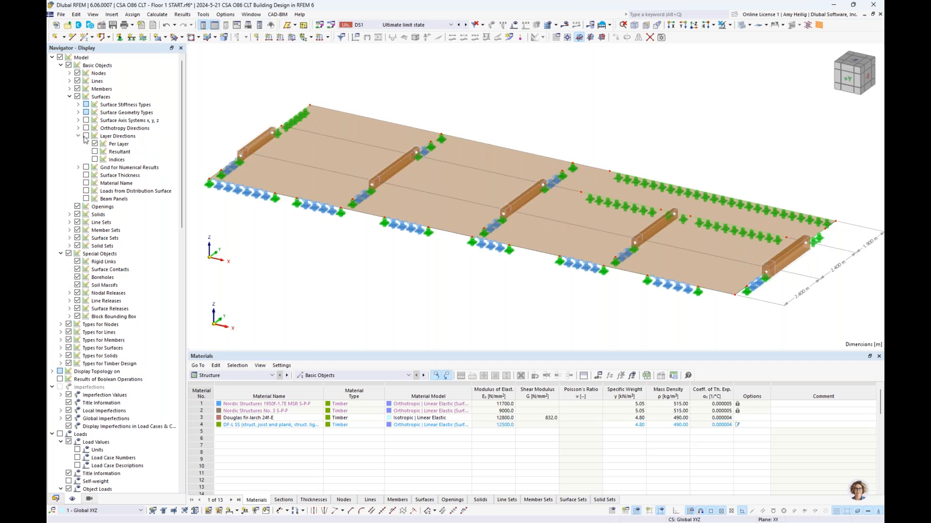
{"action": "left_click", "coordinate": [86, 136]}
{"action": "left_click", "coordinate": [94, 160]}
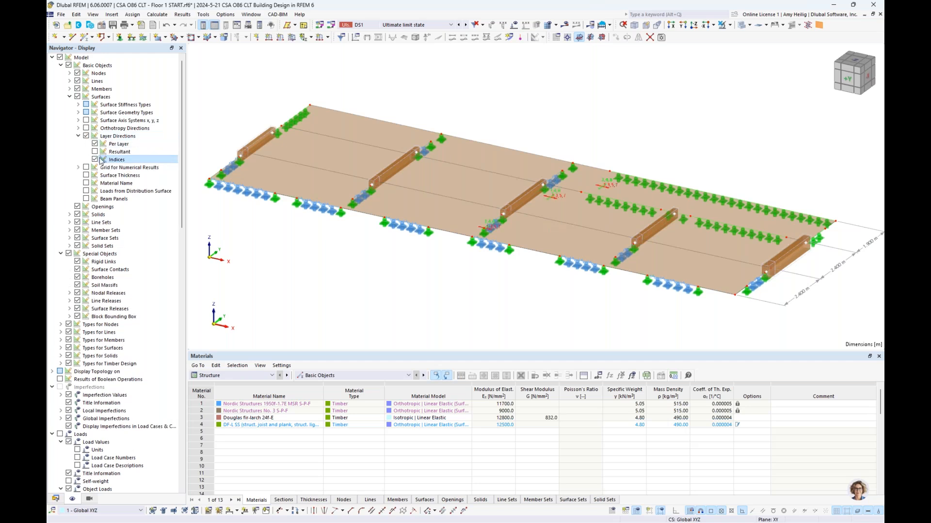
{"action": "left_click", "coordinate": [742, 25]}
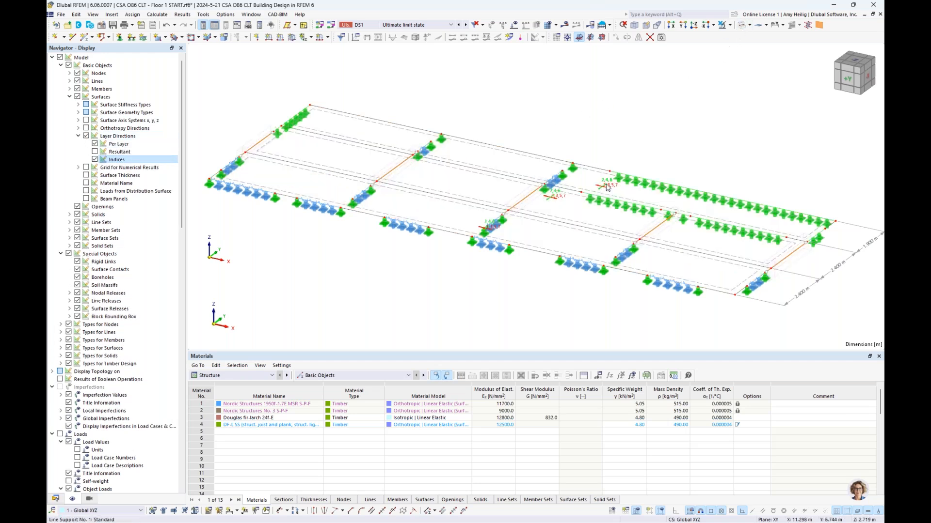
{"action": "scroll", "coordinate": [558, 197], "scroll_direction": "up", "scroll_amount": 8}
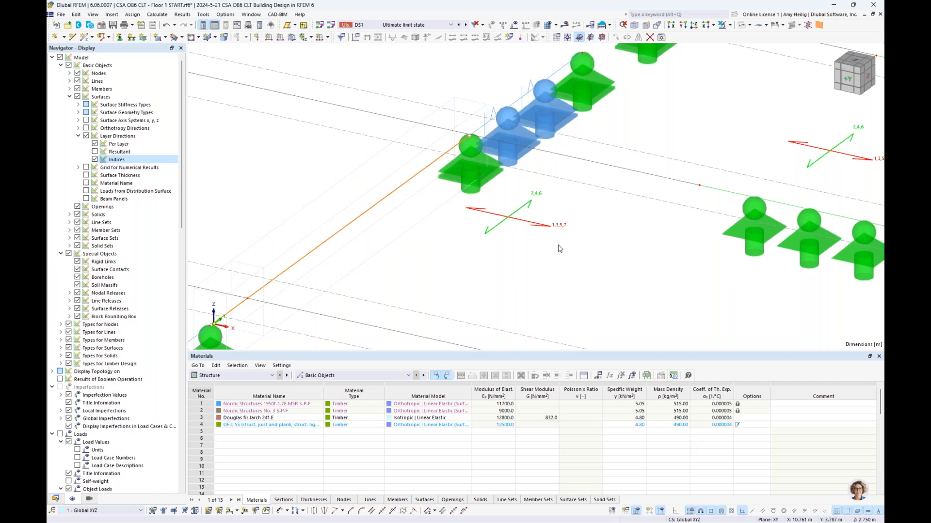
{"action": "scroll", "coordinate": [527, 234], "scroll_direction": "down", "scroll_amount": 4}
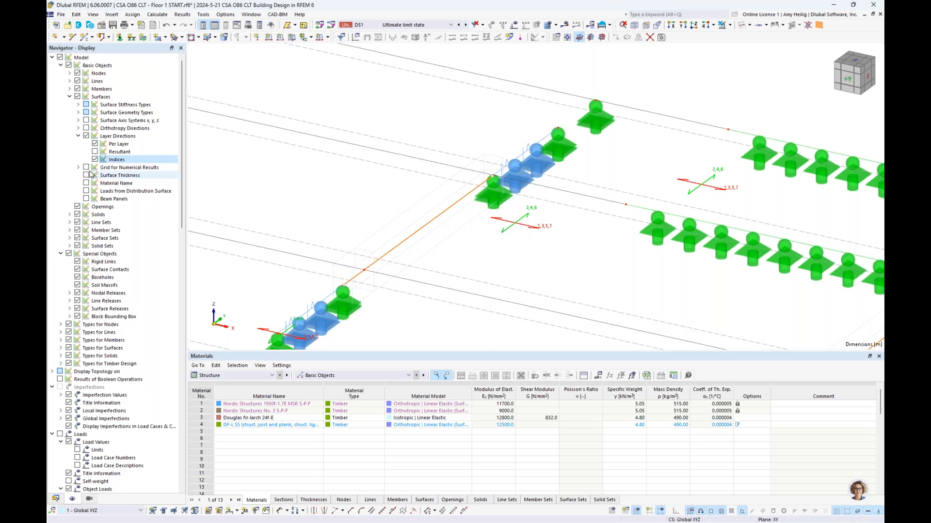
- Display only the resultant layer direction on the surfaces, with the per-layer arrows and indices hidden
{"action": "left_click", "coordinate": [95, 151]}
{"action": "left_click", "coordinate": [95, 143]}
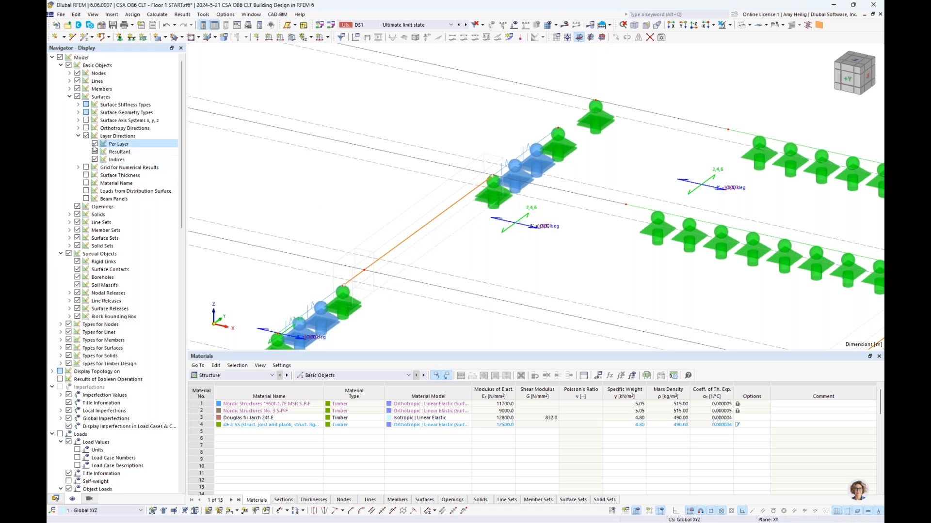
{"action": "left_click", "coordinate": [95, 159]}
{"action": "scroll", "coordinate": [435, 208], "scroll_direction": "down", "scroll_amount": 3}
{"action": "scroll", "coordinate": [435, 207], "scroll_direction": "down", "scroll_amount": 2}
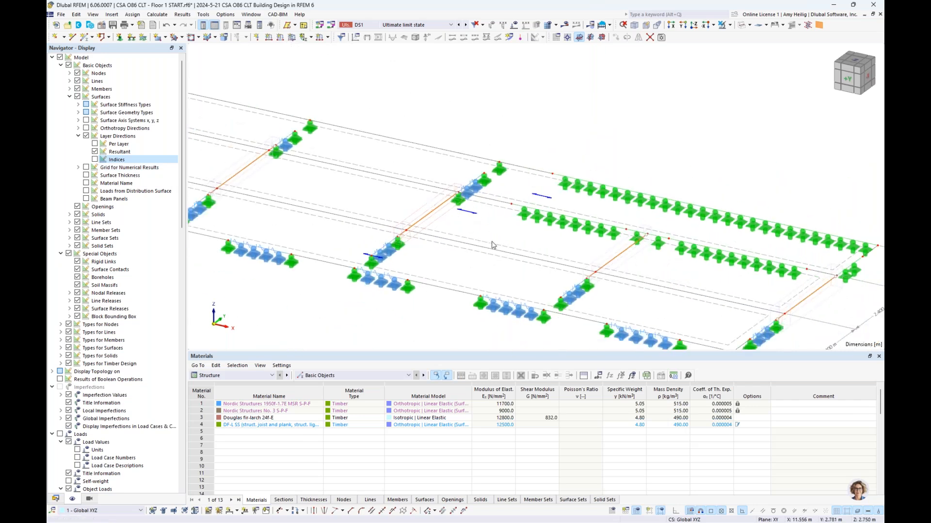
- Review the input axis category options under Specific axes for surface 1, and close the surface editing without saving
{"action": "double_click", "coordinate": [442, 286]}
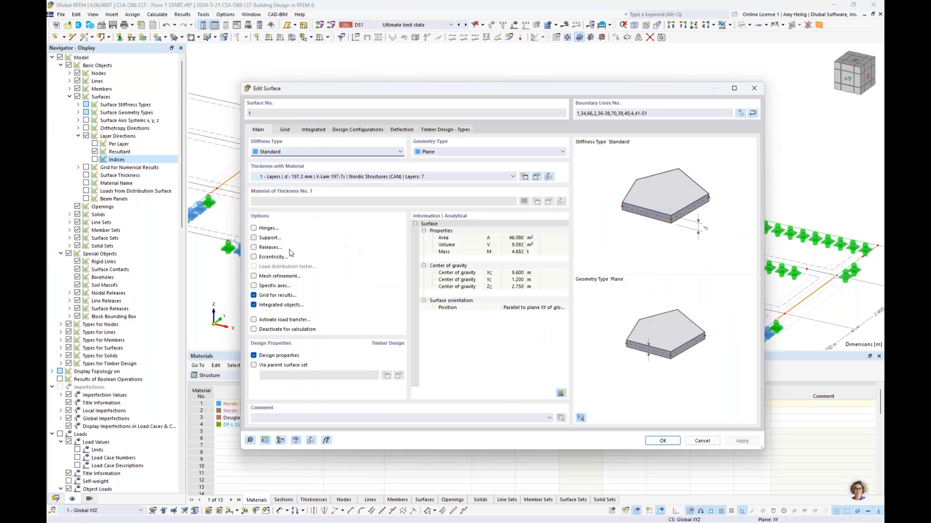
{"action": "left_click", "coordinate": [254, 286]}
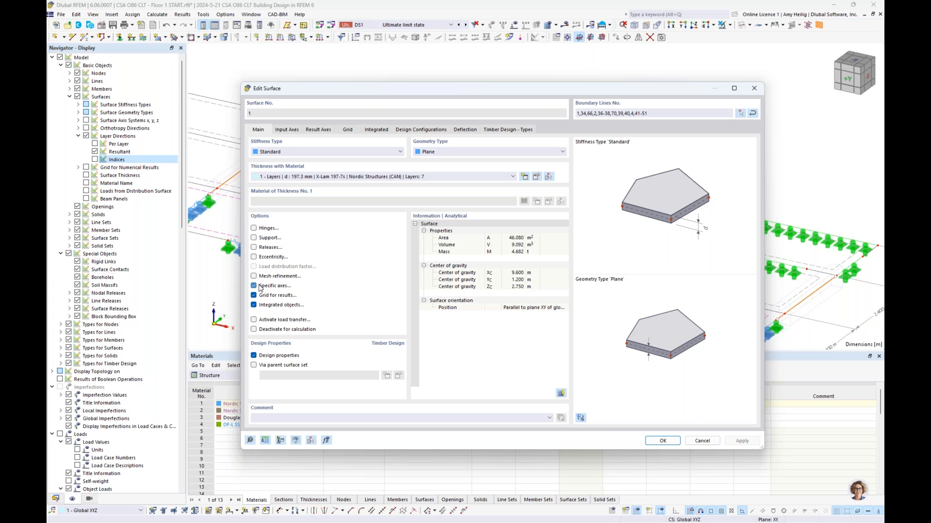
{"action": "left_click", "coordinate": [289, 132]}
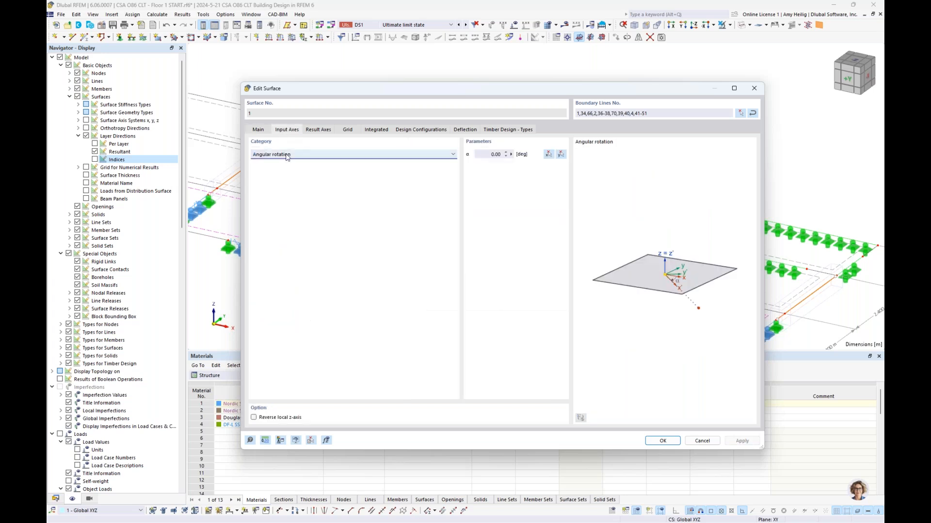
{"action": "left_click", "coordinate": [289, 154]}
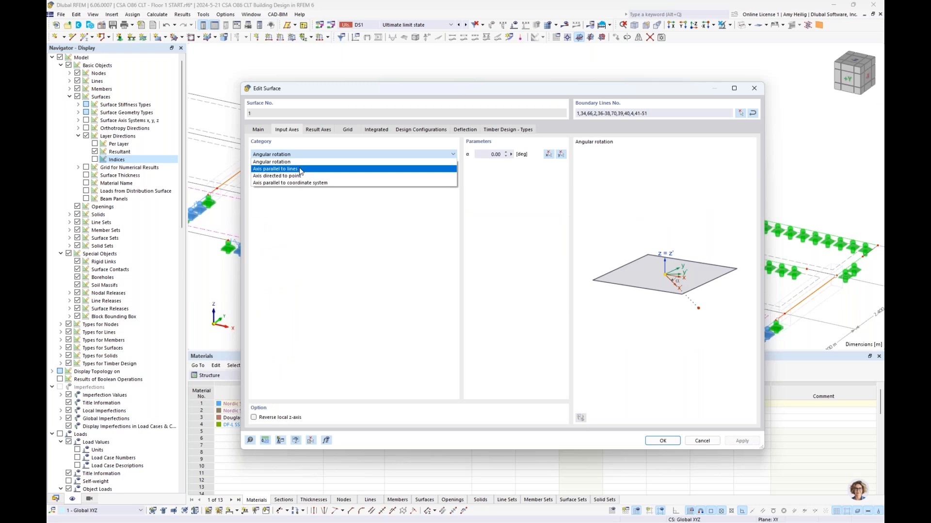
{"action": "left_click", "coordinate": [339, 223]}
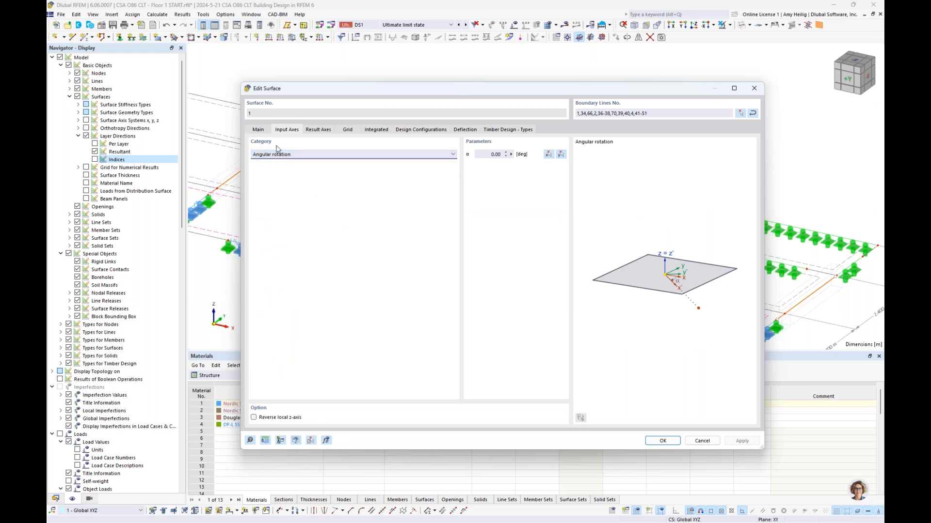
{"action": "left_click", "coordinate": [258, 129]}
{"action": "left_click", "coordinate": [254, 285]}
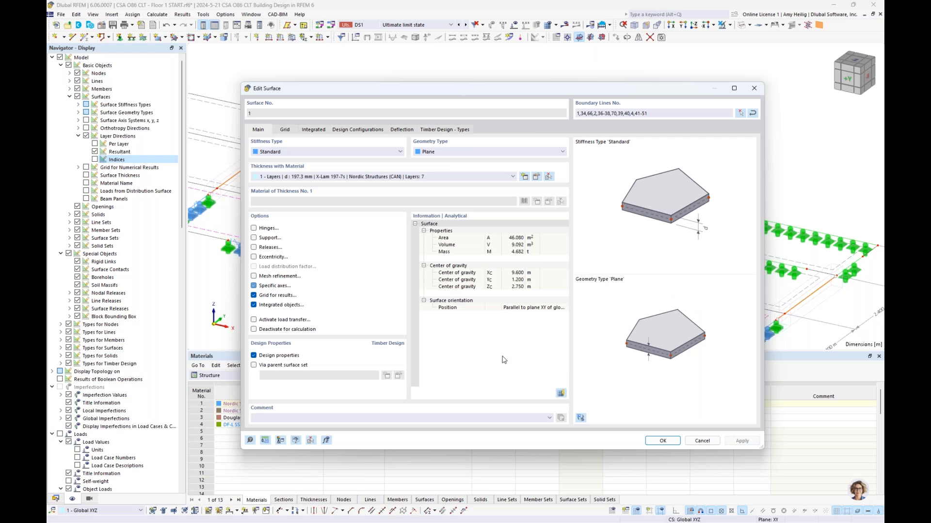
{"action": "left_click", "coordinate": [702, 441]}
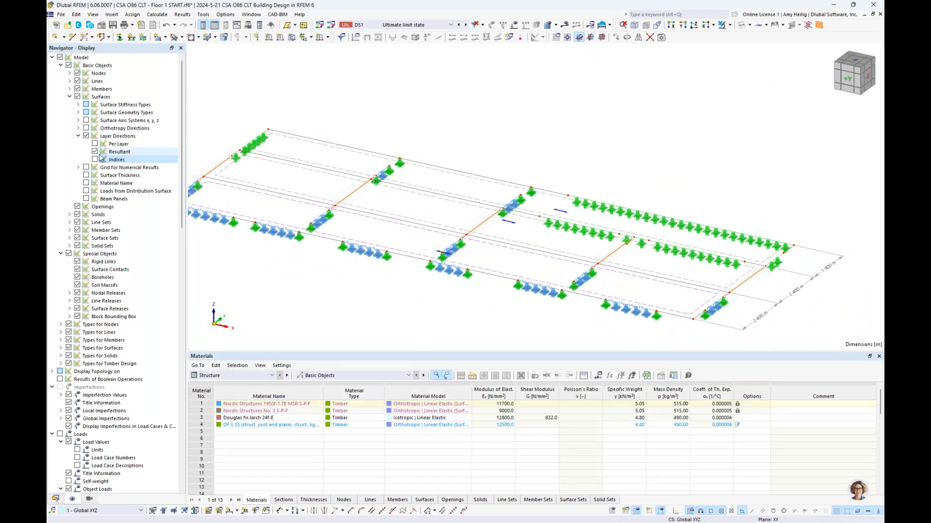
- Hide the surface layer directions and restore the solid display of the floor model with nothing selected
{"action": "left_click", "coordinate": [86, 136]}
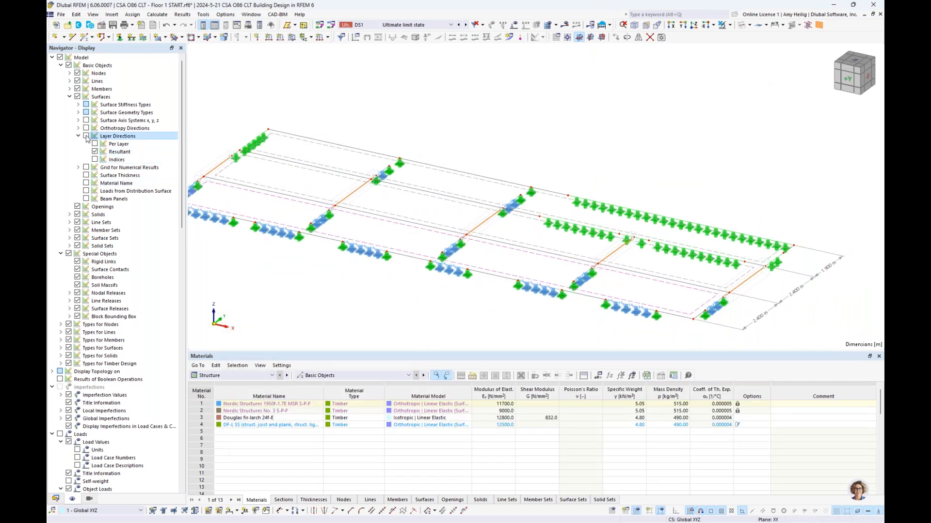
{"action": "left_click", "coordinate": [69, 96]}
{"action": "left_click", "coordinate": [742, 25]}
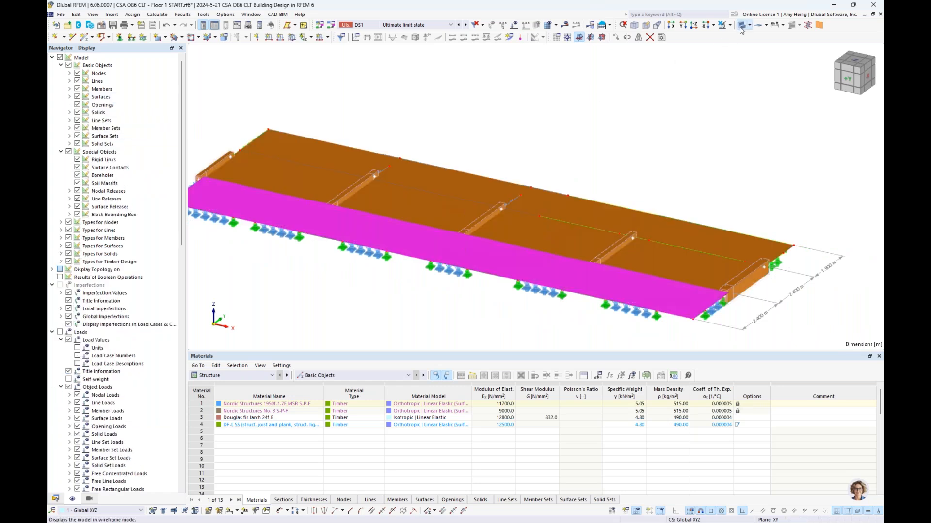
{"action": "left_click", "coordinate": [673, 175]}
{"action": "middle_click_drag", "start_coordinate": [681, 173], "coordinate": [714, 146]}
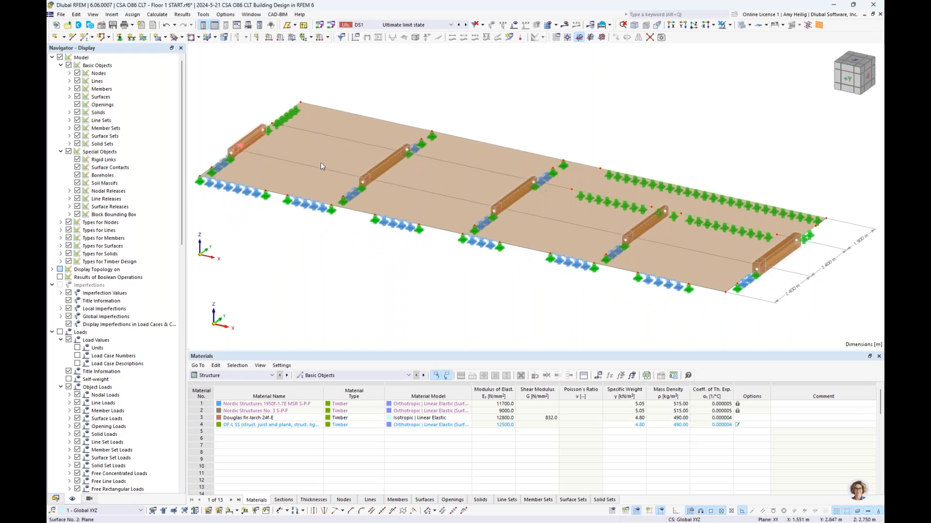
- Highlight the beams using section R_M1 240/440 and those using R_M1 160/320 in the model, and clear the selection
{"action": "mouse_move", "coordinate": [386, 171]}
{"action": "left_click", "coordinate": [55, 499]}
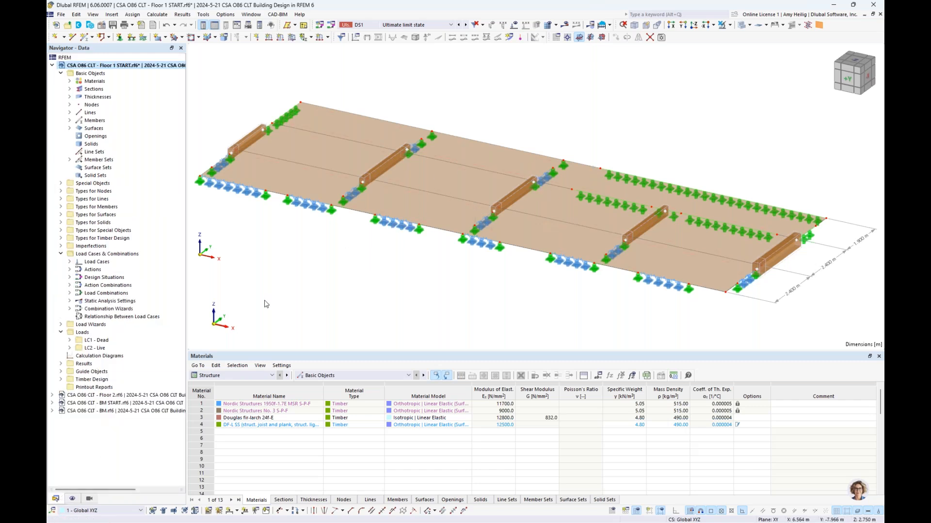
{"action": "mouse_move", "coordinate": [382, 274]}
{"action": "middle_mouse_down", "text": "ctrl"}
{"action": "mouse_move", "coordinate": [431, 229]}
{"action": "mouse_move", "coordinate": [422, 237]}
{"action": "mouse_move", "coordinate": [457, 264]}
{"action": "mouse_move", "coordinate": [391, 282]}
{"action": "middle_mouse_up", "text": "ctrl"}
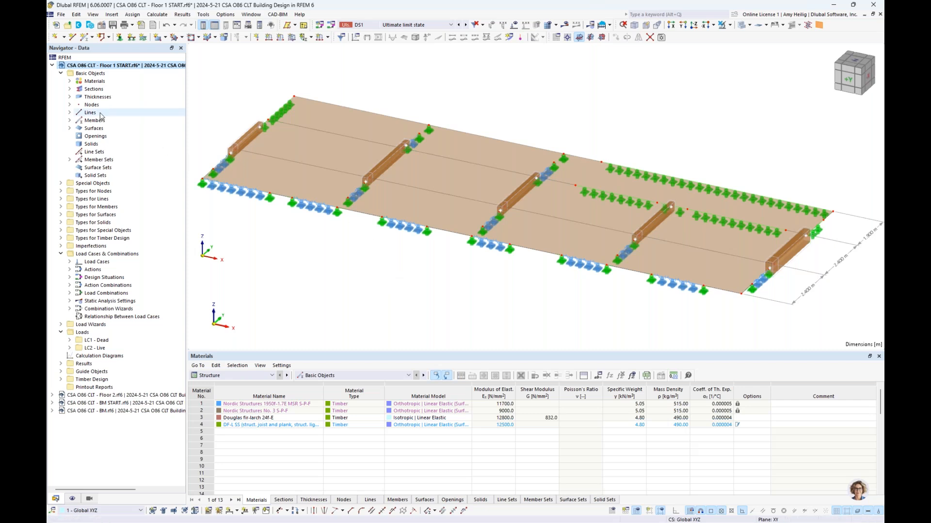
{"action": "left_click", "coordinate": [69, 89]}
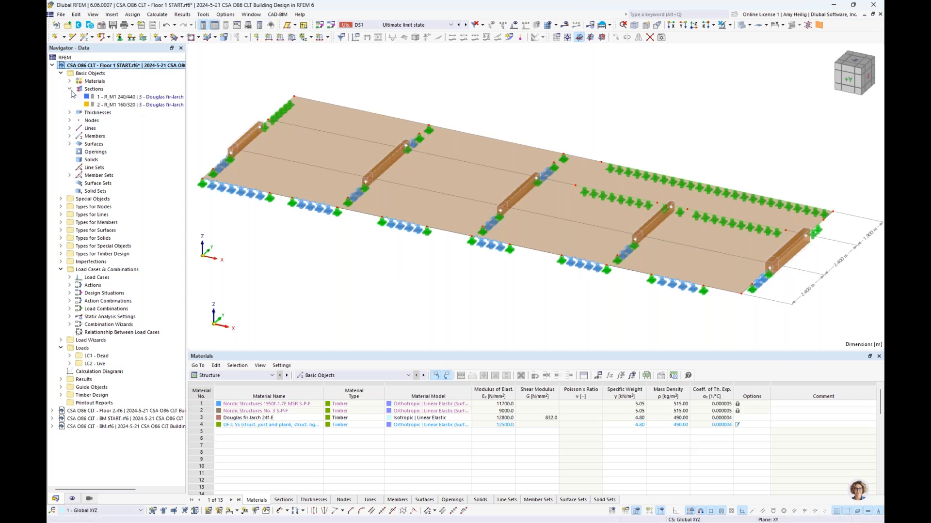
{"action": "left_click", "coordinate": [110, 97]}
{"action": "middle_click_drag", "start_coordinate": [640, 300], "coordinate": [569, 291]}
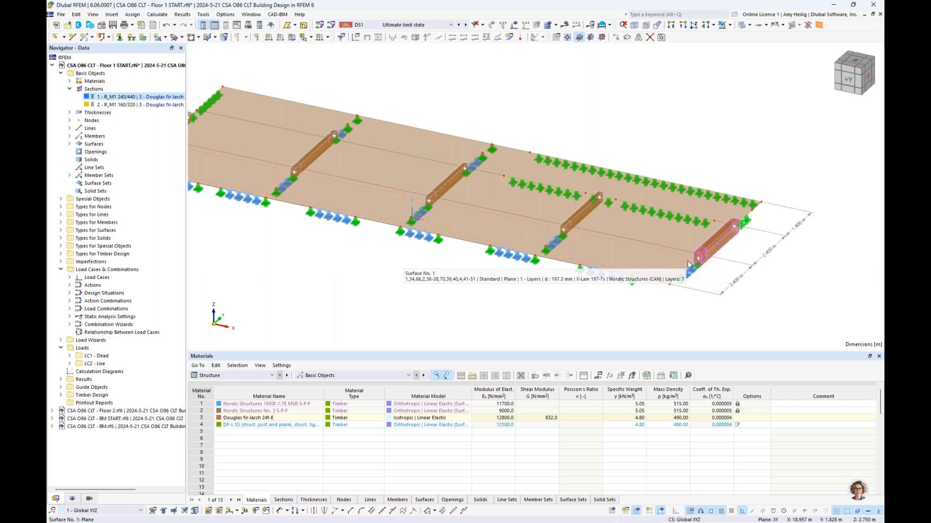
{"action": "left_click", "coordinate": [125, 104]}
{"action": "middle_click_drag", "start_coordinate": [251, 251], "coordinate": [337, 271]}
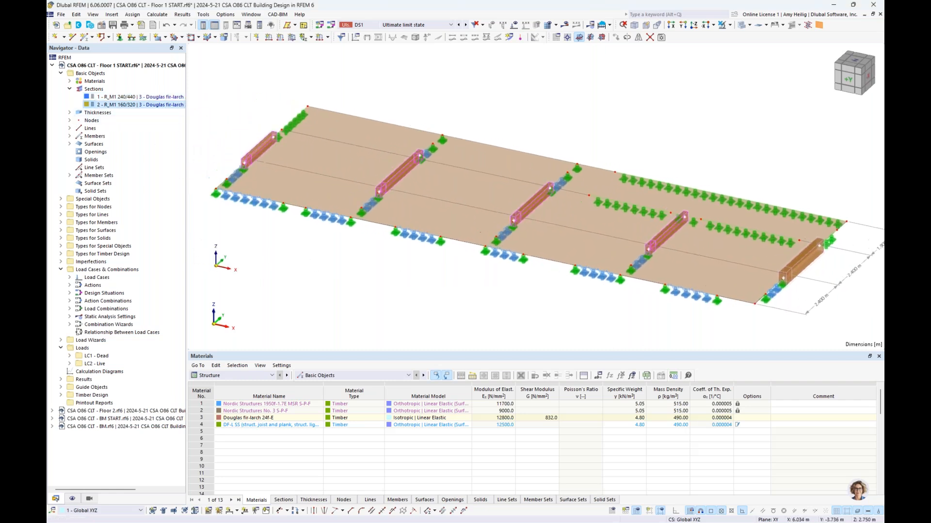
{"action": "key", "text": "Escape"}
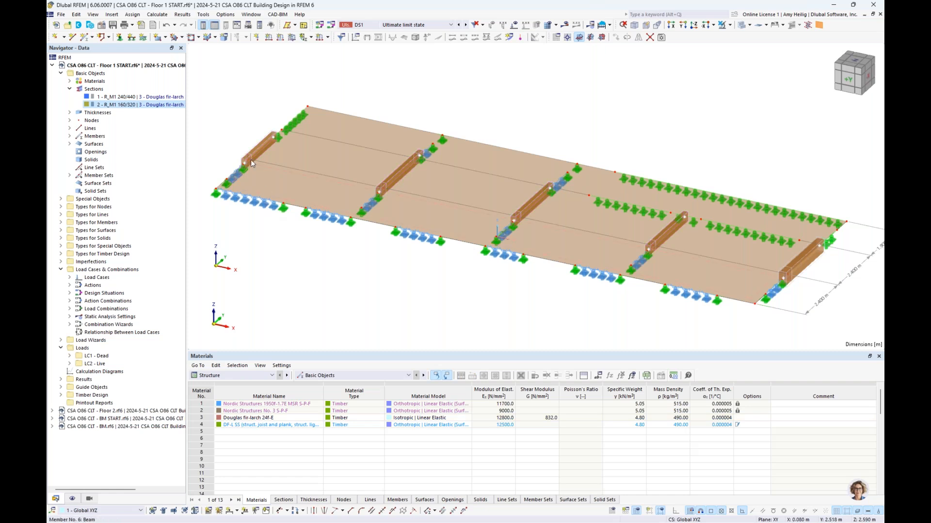
- Inspect the continuous member set 1,6 of the beam at the floor's x = 0 edge, and cancel its editing
{"action": "scroll", "coordinate": [249, 160], "scroll_direction": "up", "scroll_amount": 3}
{"action": "scroll", "coordinate": [249, 160], "scroll_direction": "up", "scroll_amount": 2}
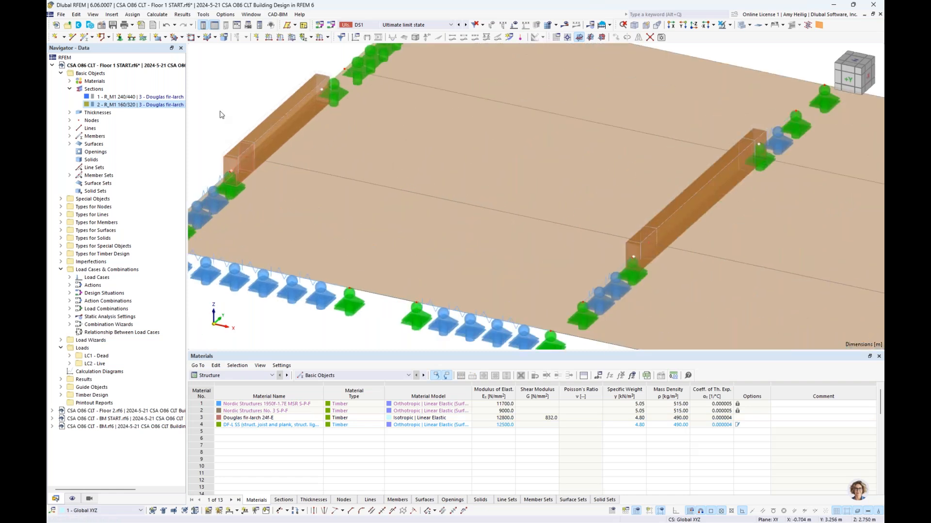
{"action": "scroll", "coordinate": [309, 124], "scroll_direction": "up", "scroll_amount": 2}
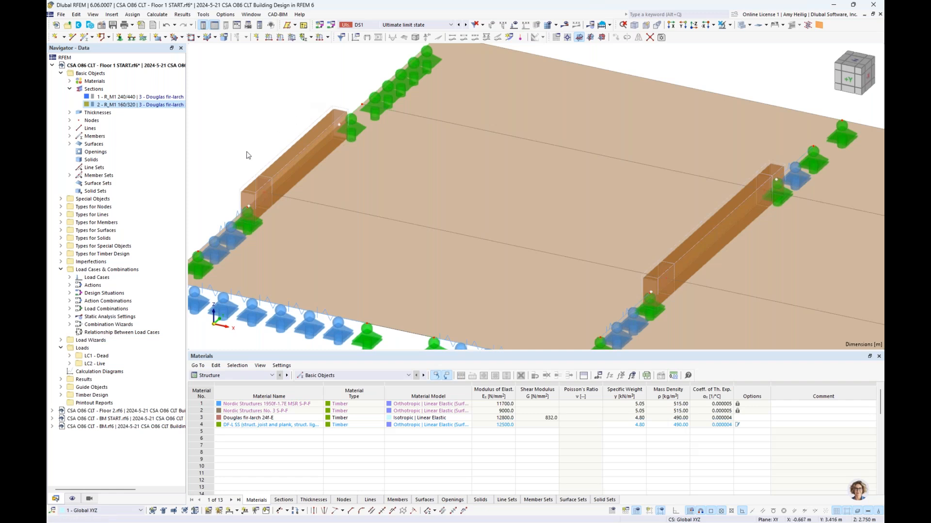
{"action": "scroll", "coordinate": [247, 200], "scroll_direction": "up", "scroll_amount": 2}
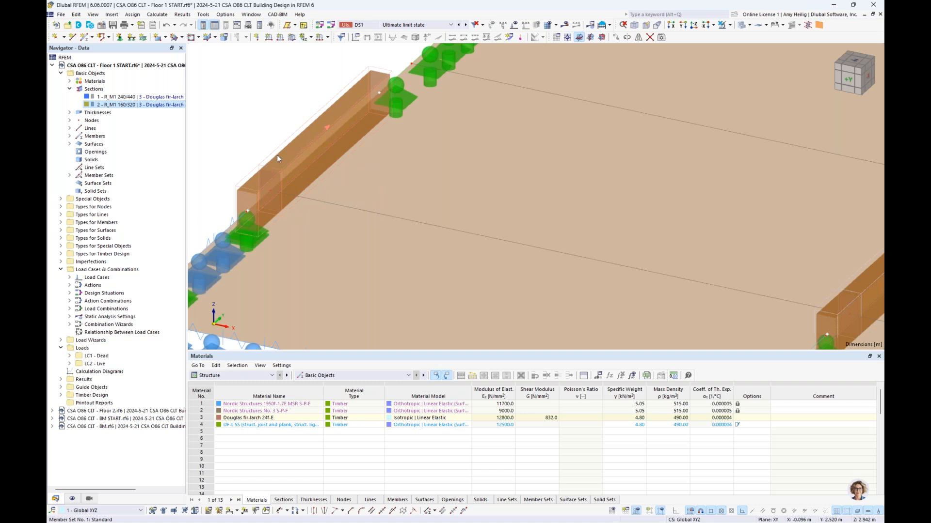
{"action": "double_click", "coordinate": [419, 160]}
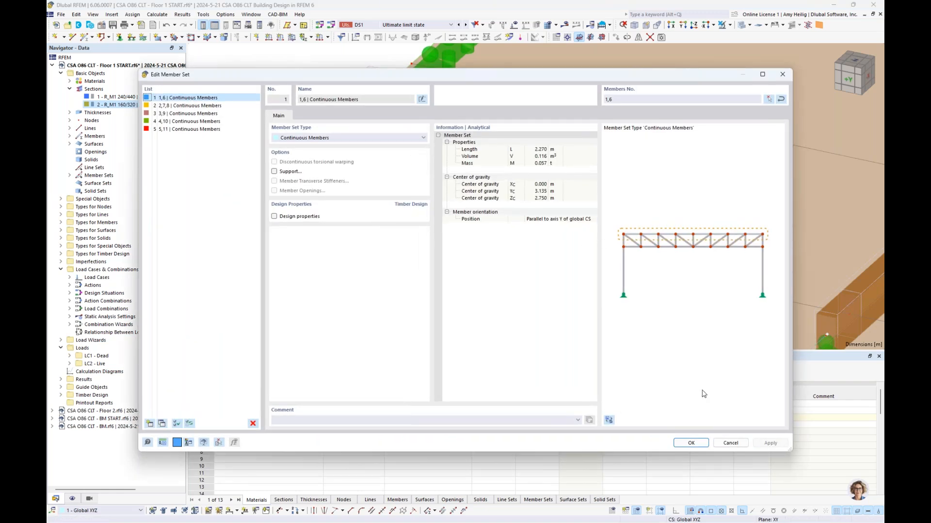
{"action": "left_click", "coordinate": [730, 443]}
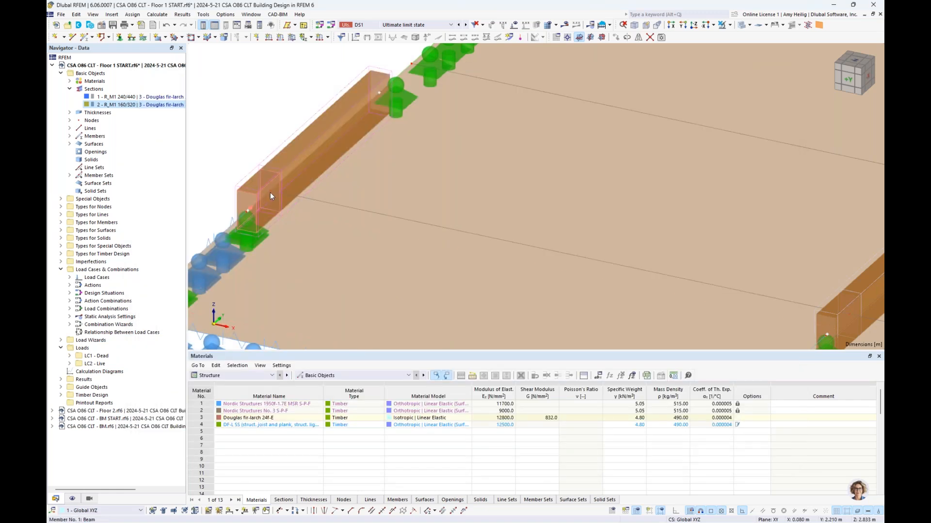
{"action": "scroll", "coordinate": [451, 226], "scroll_direction": "down", "scroll_amount": 4}
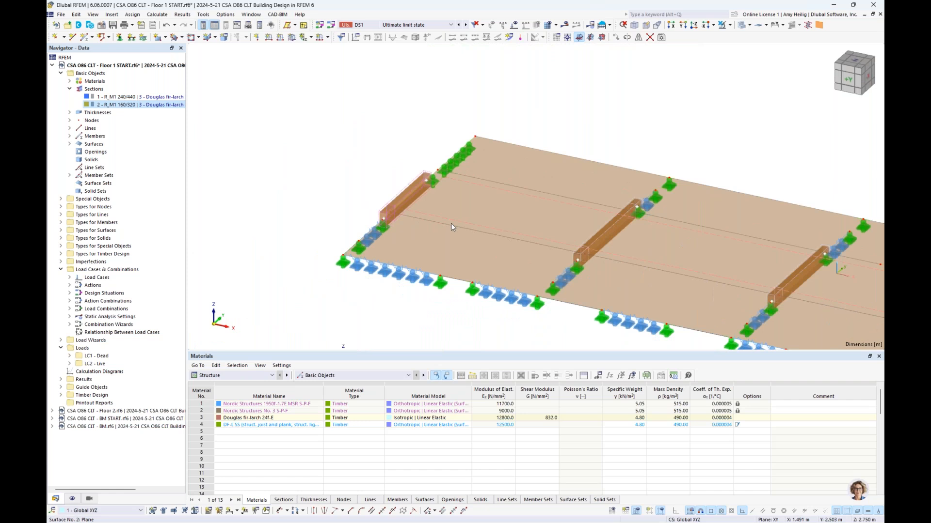
{"action": "scroll", "coordinate": [484, 219], "scroll_direction": "down", "scroll_amount": 1}
{"action": "middle_click_drag", "start_coordinate": [591, 241], "coordinate": [359, 183]}
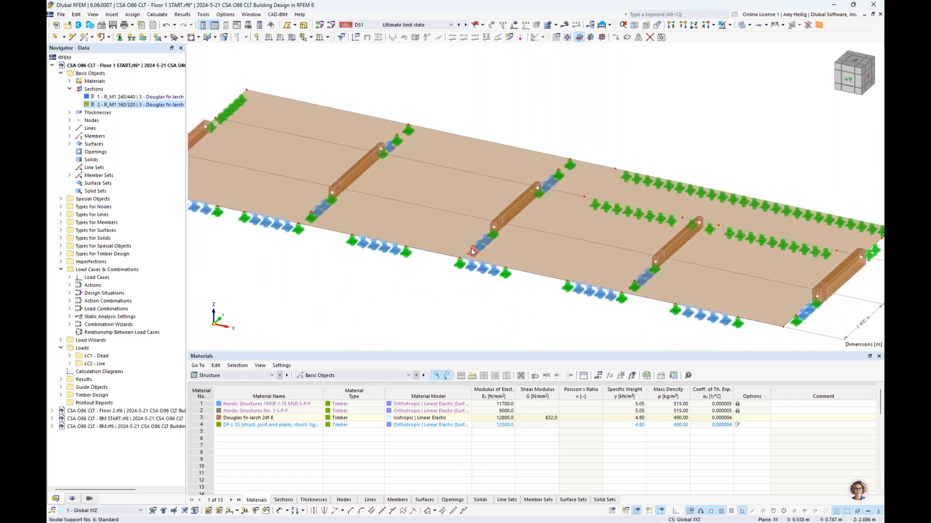
{"action": "scroll", "coordinate": [471, 251], "scroll_direction": "down", "scroll_amount": 1}
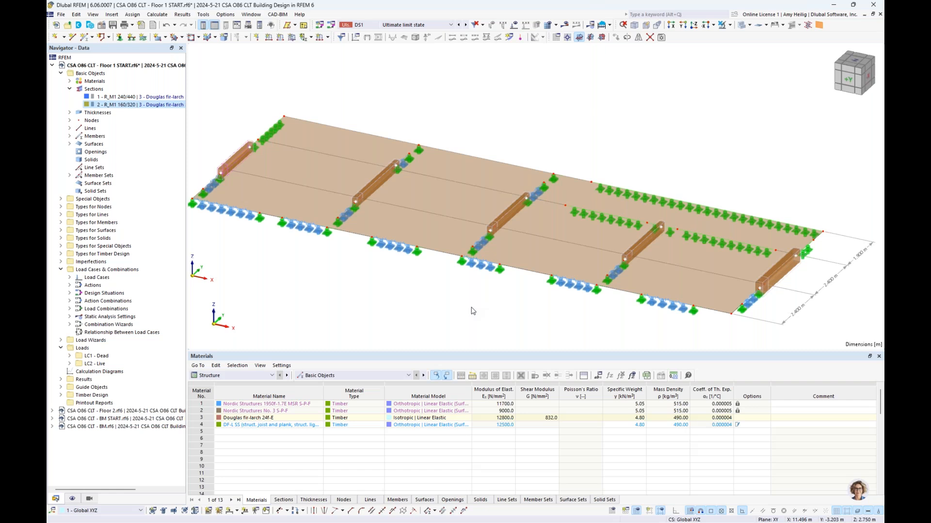
{"action": "scroll", "coordinate": [473, 311], "scroll_direction": "down", "scroll_amount": 1}
{"action": "middle_click_drag", "start_coordinate": [474, 298], "coordinate": [521, 273], "text": "ctrl"}
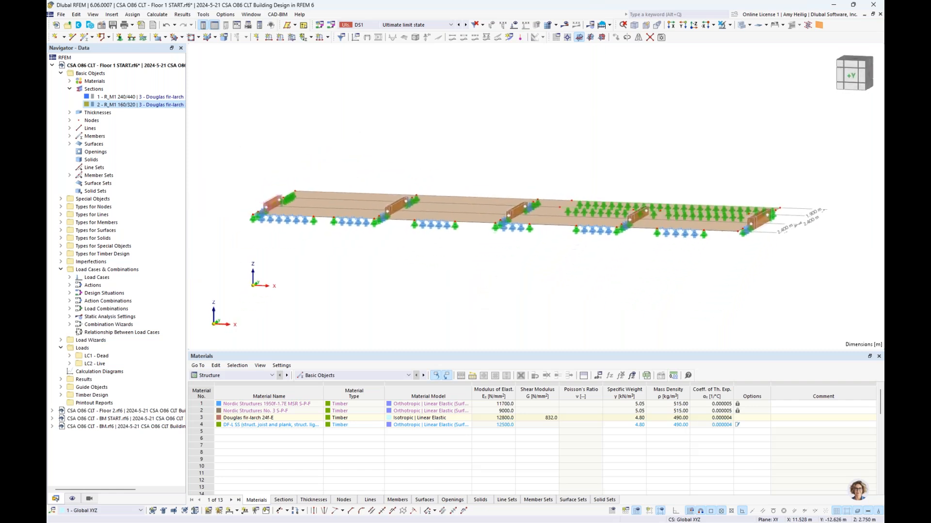
- Select the nodal support at the floor's rear edge near the middle beam, and clear the selection
{"action": "scroll", "coordinate": [451, 261], "scroll_direction": "up", "scroll_amount": 1}
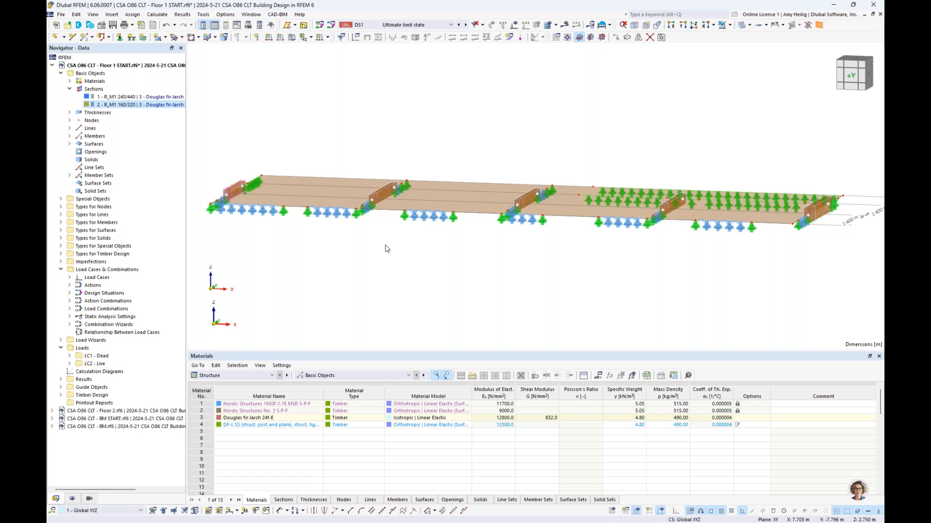
{"action": "middle_click_drag", "start_coordinate": [422, 251], "coordinate": [405, 260], "text": "ctrl"}
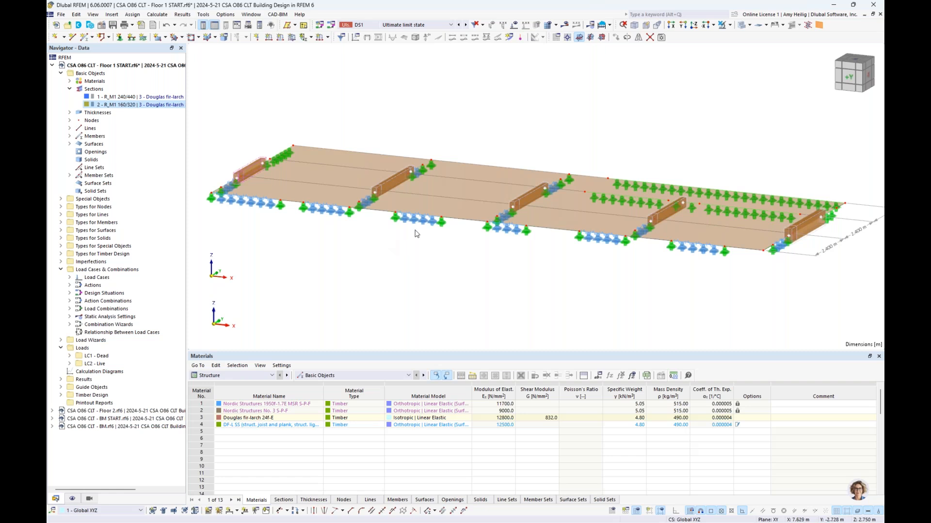
{"action": "middle_click_drag", "start_coordinate": [455, 239], "coordinate": [467, 210], "text": "ctrl"}
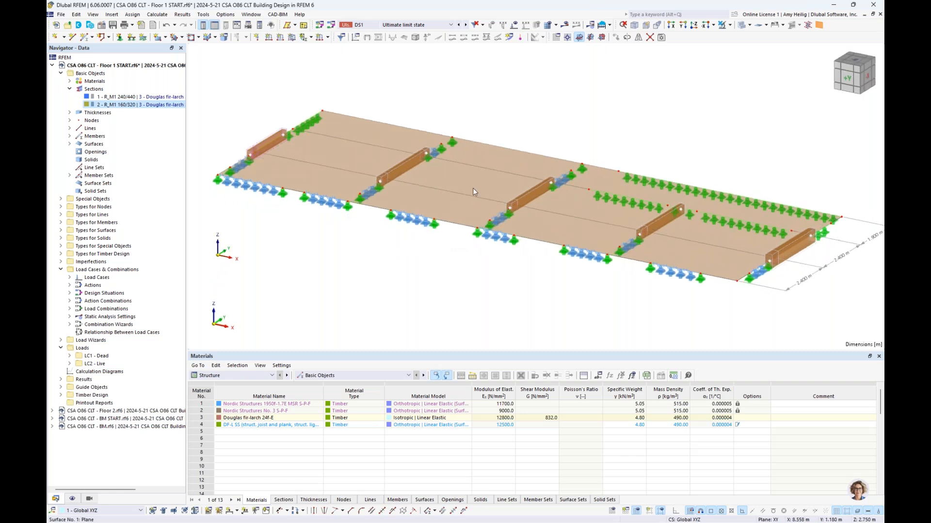
{"action": "left_click", "coordinate": [583, 168]}
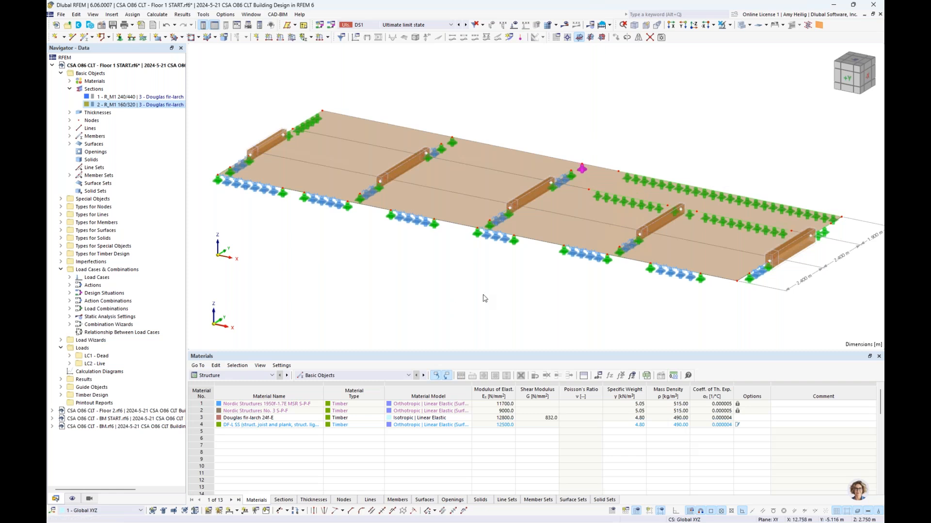
{"action": "key", "text": "Escape"}
- Inspect the line support conditions assigned to line 45, and cancel editing of both the support and the line
{"action": "left_click", "coordinate": [625, 205]}
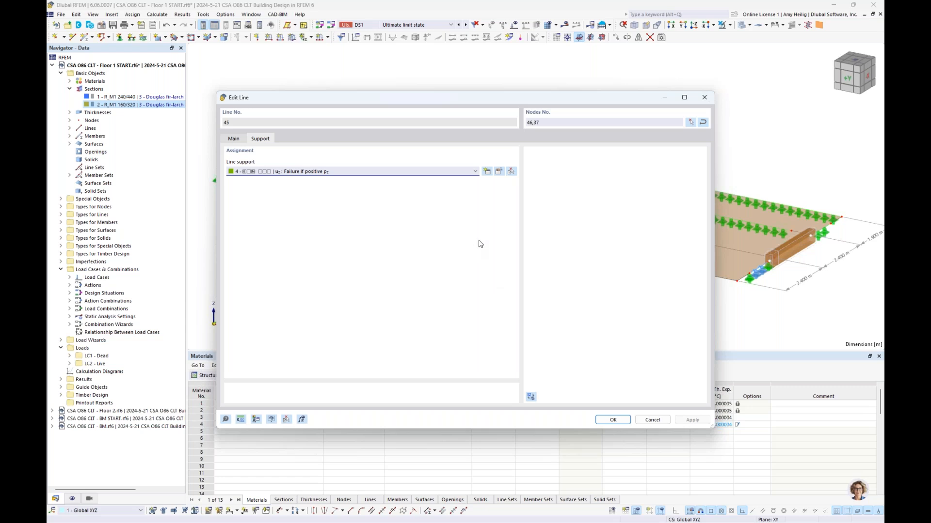
{"action": "left_click", "coordinate": [498, 172]}
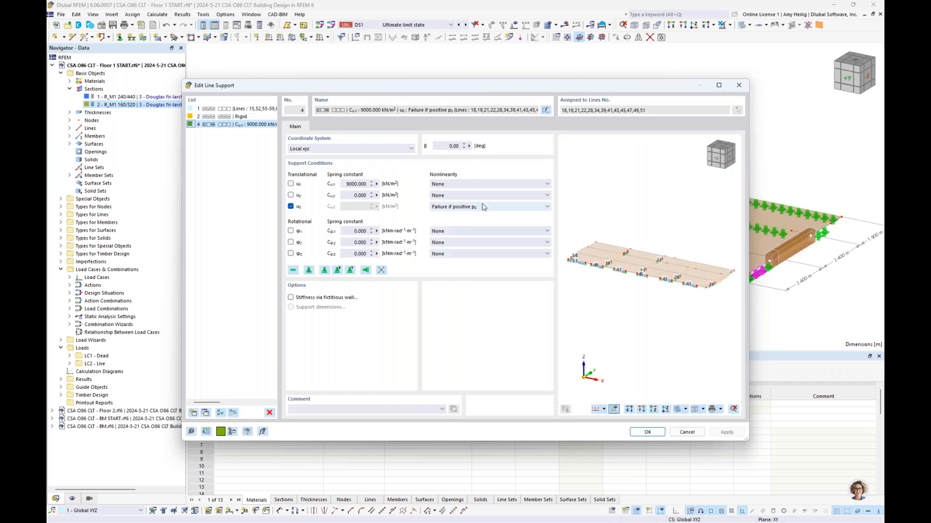
{"action": "left_click", "coordinate": [684, 435]}
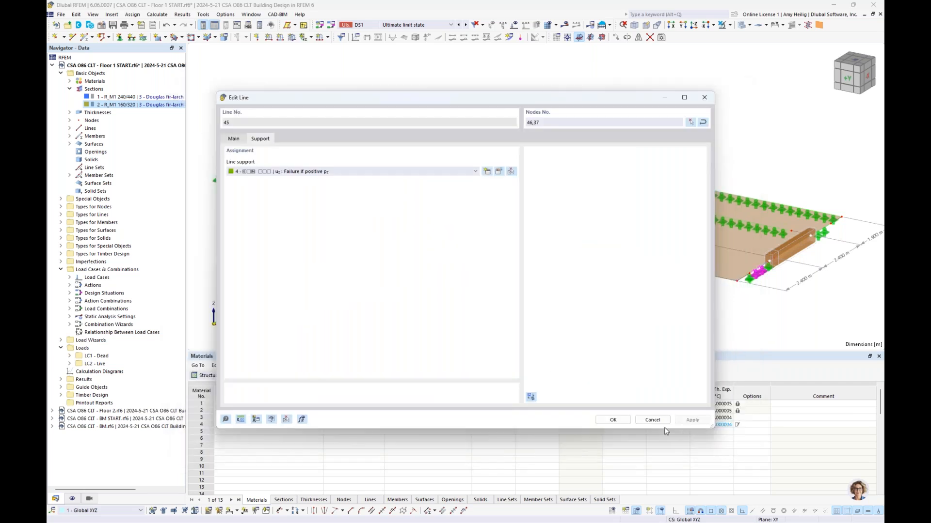
{"action": "left_click", "coordinate": [652, 422]}
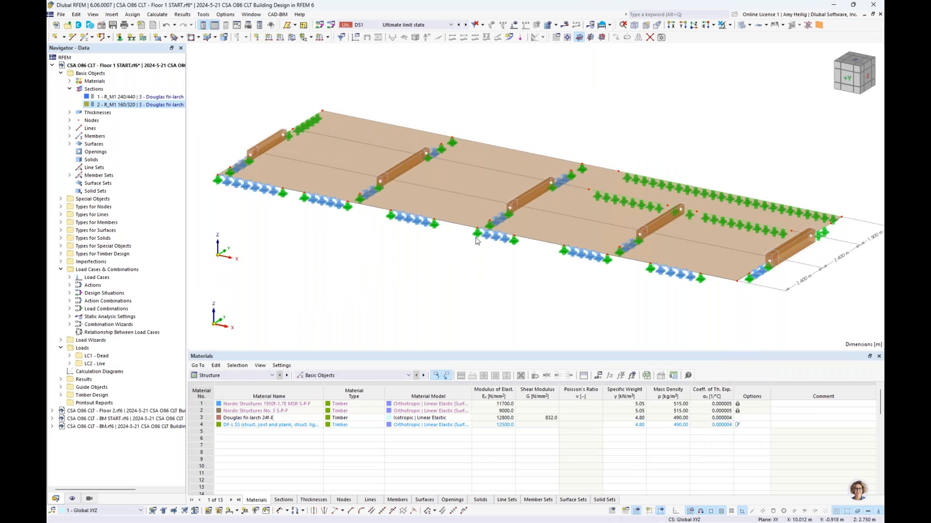
- Highlight a nodal support on the front edge and surface 2, the middle floor panel, and clear the selection
{"action": "left_click", "coordinate": [514, 242]}
{"action": "left_click", "coordinate": [513, 290]}
{"action": "left_click", "coordinate": [323, 178]}
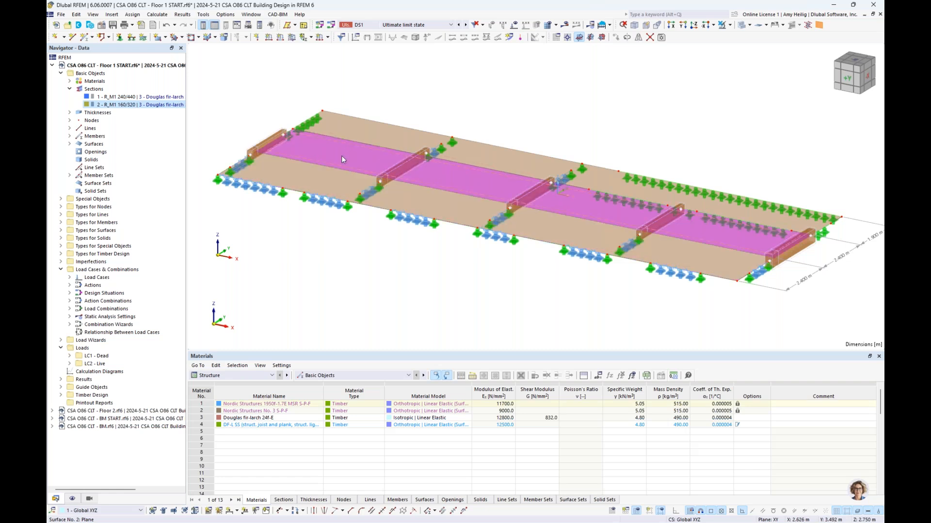
{"action": "scroll", "coordinate": [341, 160], "scroll_direction": "up", "scroll_amount": 2}
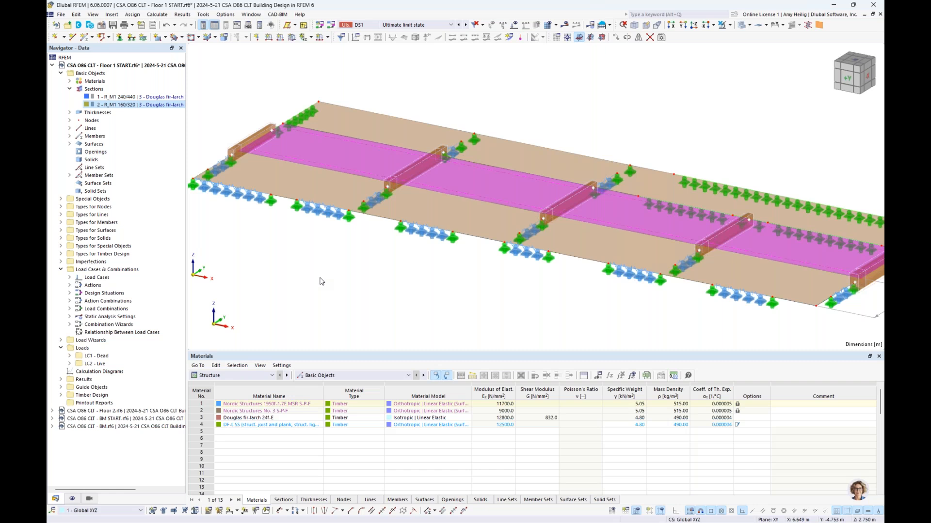
{"action": "left_click", "coordinate": [317, 283]}
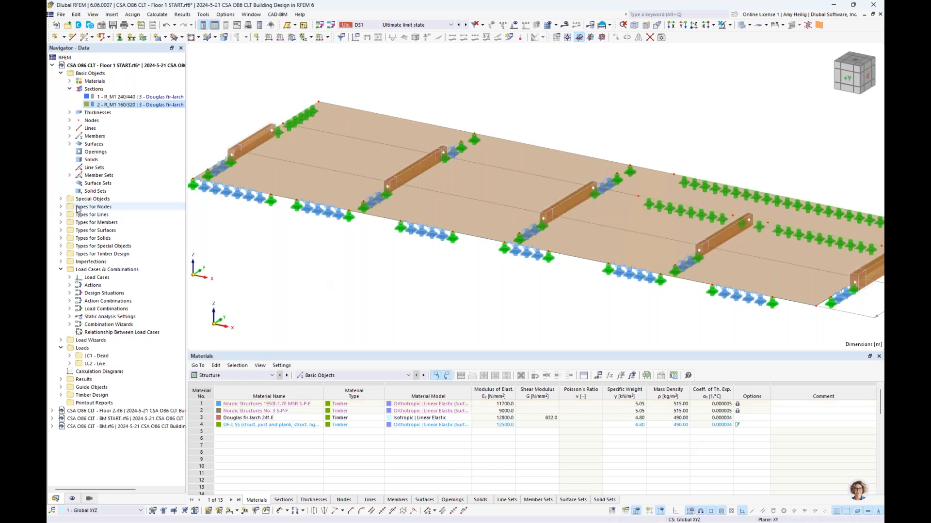
- Start a new line hinge with a φx rotational spring of 0.01 kNm·rad⁻¹·m⁻¹, and release the ux and uy translations
{"action": "left_click", "coordinate": [61, 215]}
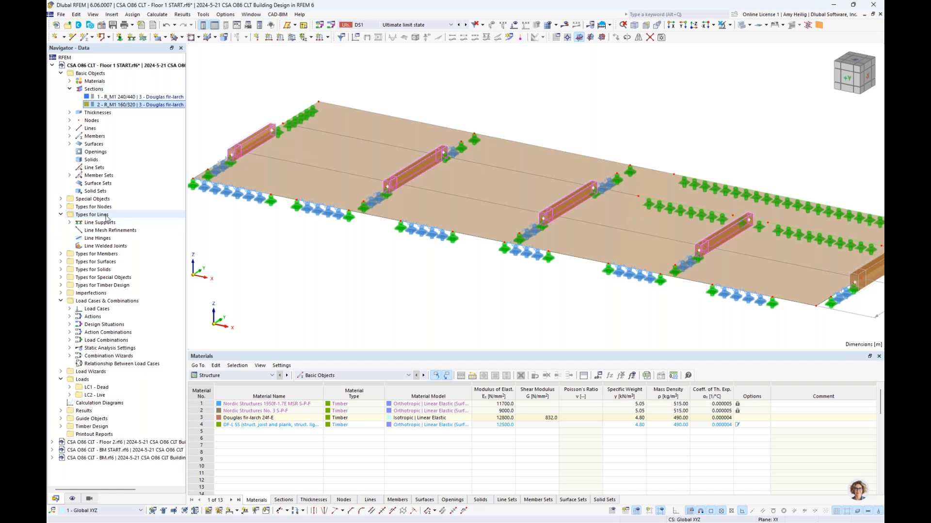
{"action": "right_click", "coordinate": [95, 238]}
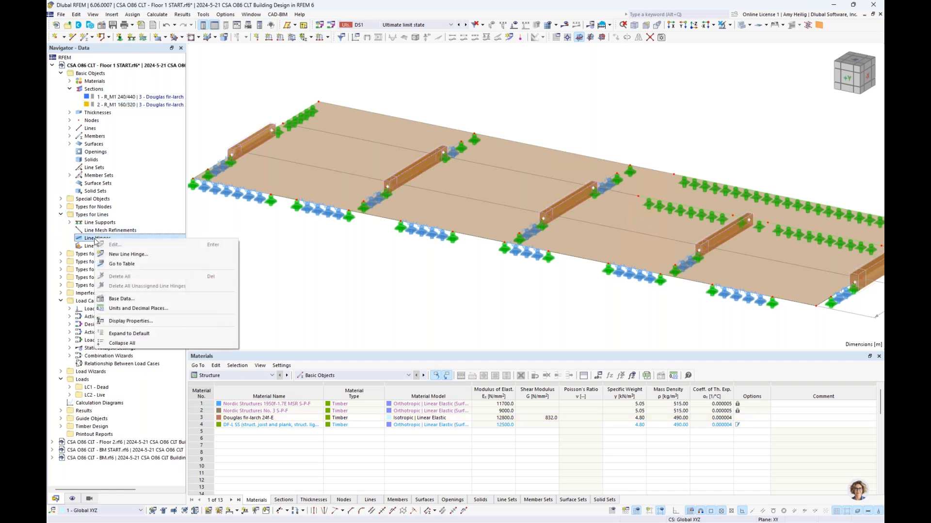
{"action": "left_click", "coordinate": [127, 254]}
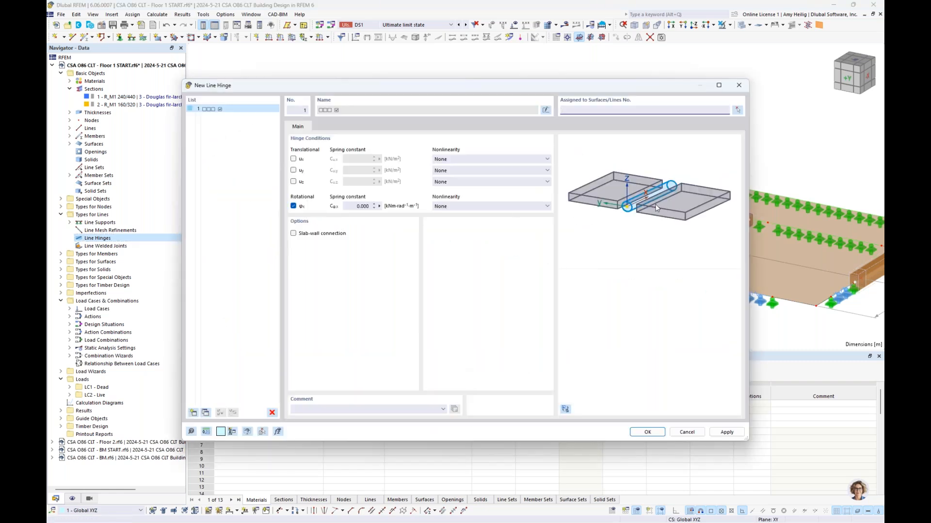
{"action": "double_click", "coordinate": [358, 207]}
{"action": "type", "text": "0.01"}
{"action": "left_click", "coordinate": [293, 159]}
{"action": "left_click", "coordinate": [293, 171]}
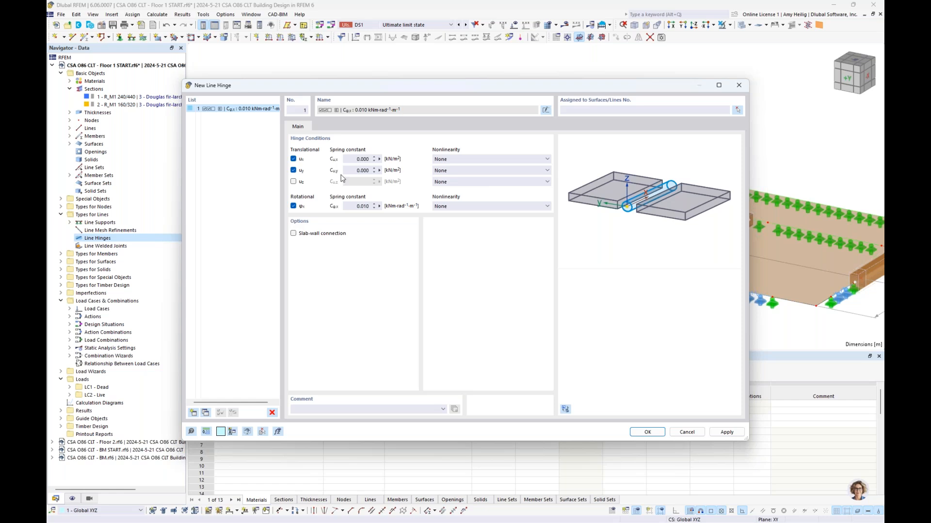
- Set the line hinge's ux and uy translational spring constants to 8000 kN/m² each
{"action": "double_click", "coordinate": [359, 159]}
{"action": "type", "text": "8"}
{"action": "left_click", "coordinate": [356, 170]}
{"action": "type", "text": "8"}
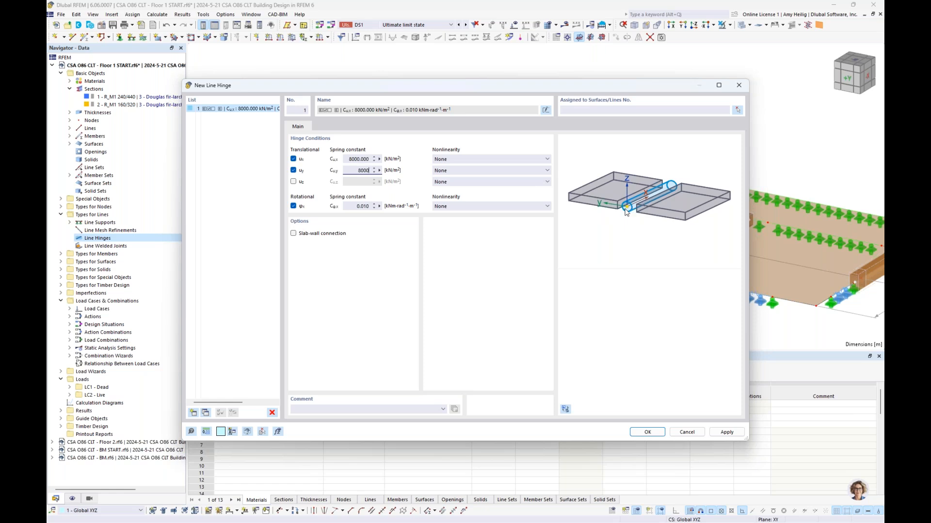
{"action": "left_click", "coordinate": [353, 159]}
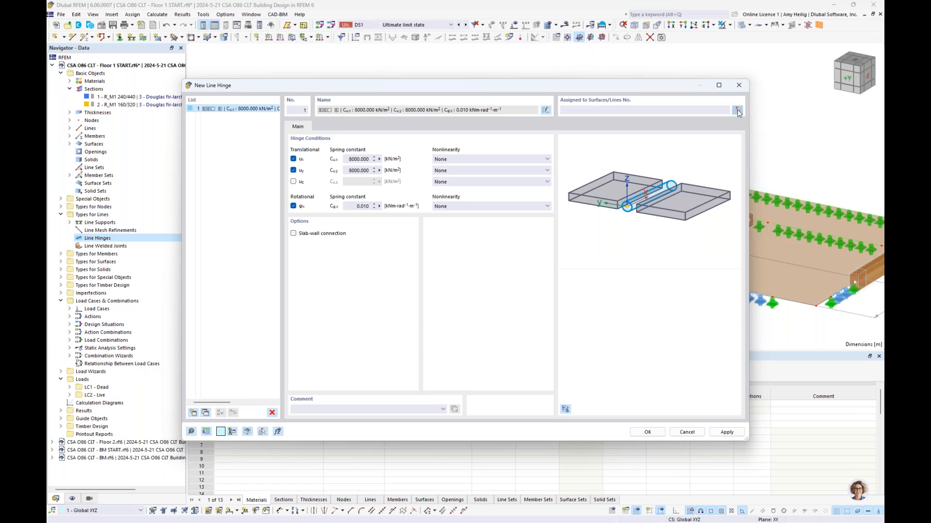
- Assign the line hinge to surface 1 along its joint with surface 2, lines 2 and 36-38
{"action": "left_click", "coordinate": [737, 110]}
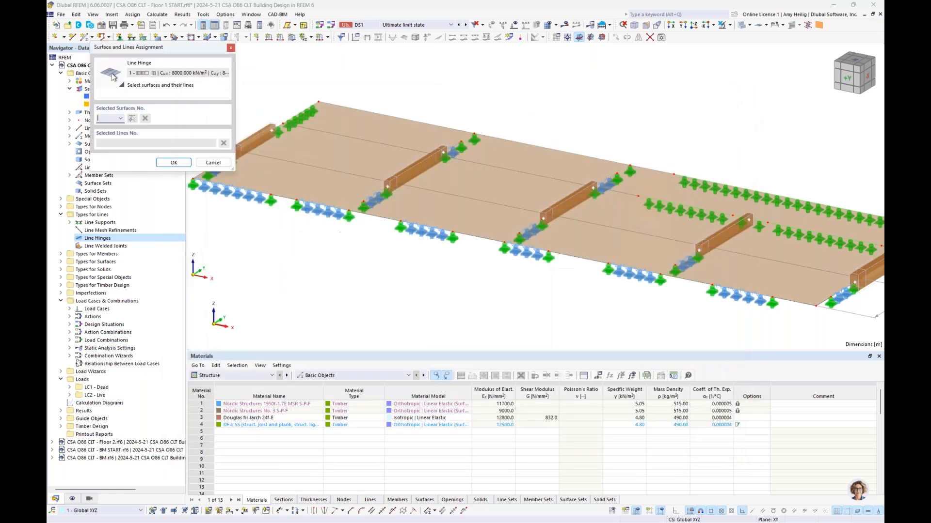
{"action": "left_click", "coordinate": [338, 188]}
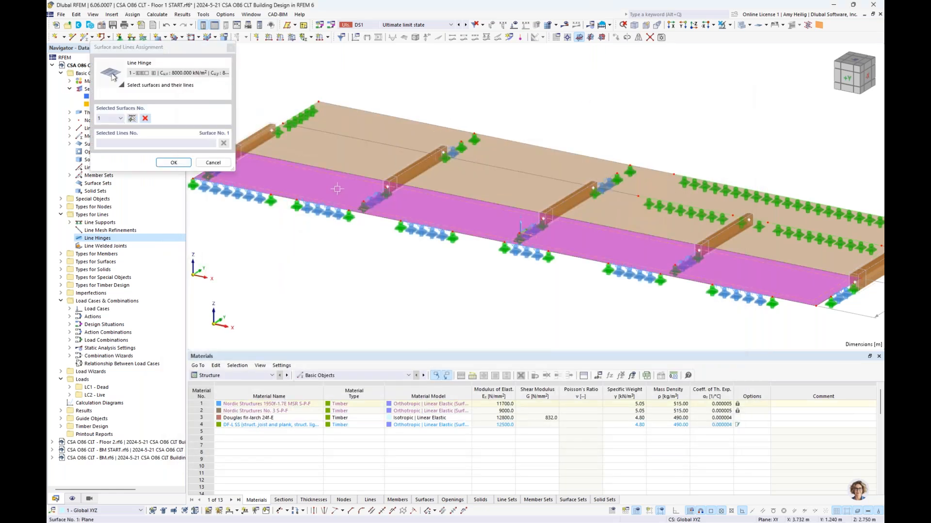
{"action": "left_click", "coordinate": [362, 175]}
{"action": "left_click", "coordinate": [422, 189]}
{"action": "left_click", "coordinate": [562, 217]}
{"action": "left_click", "coordinate": [722, 249]}
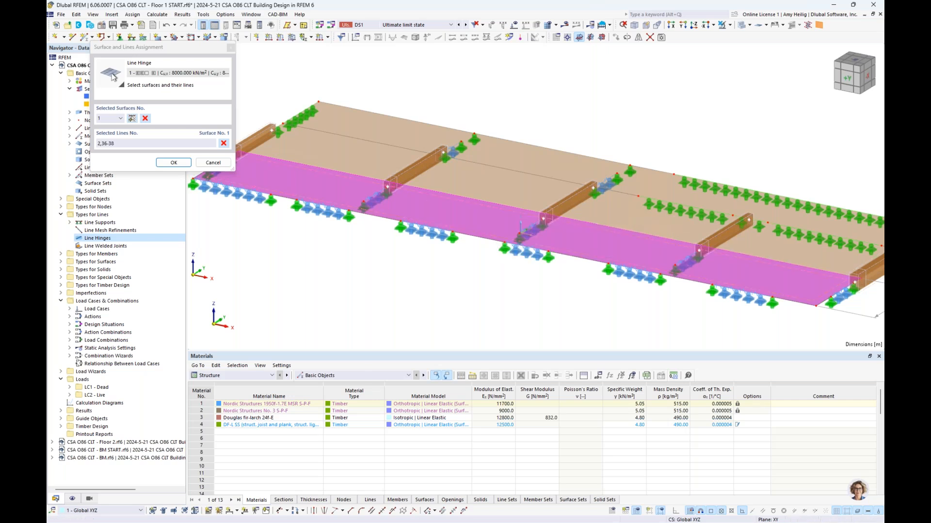
- Add surface 2 with the lines along its joint to the rear panel in wireframe display, and save the line hinge
{"action": "left_click", "coordinate": [132, 119]}
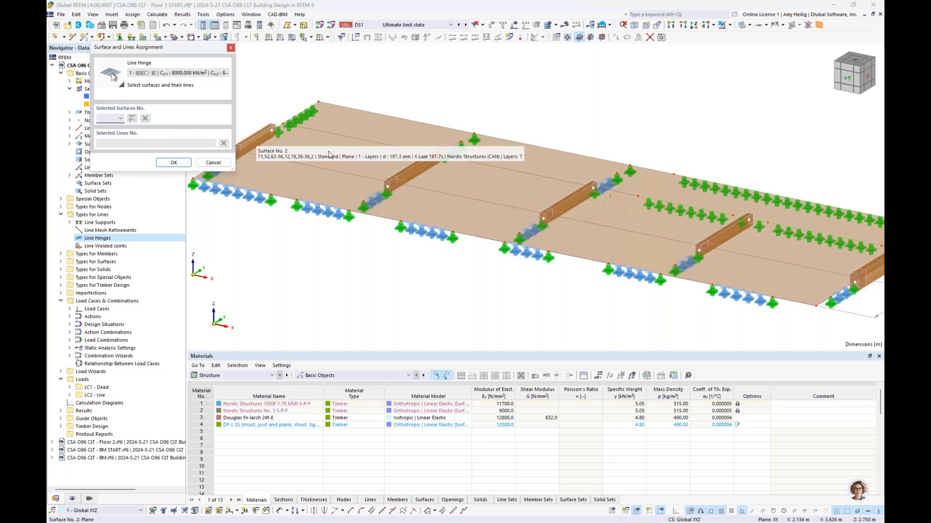
{"action": "left_click", "coordinate": [602, 193]}
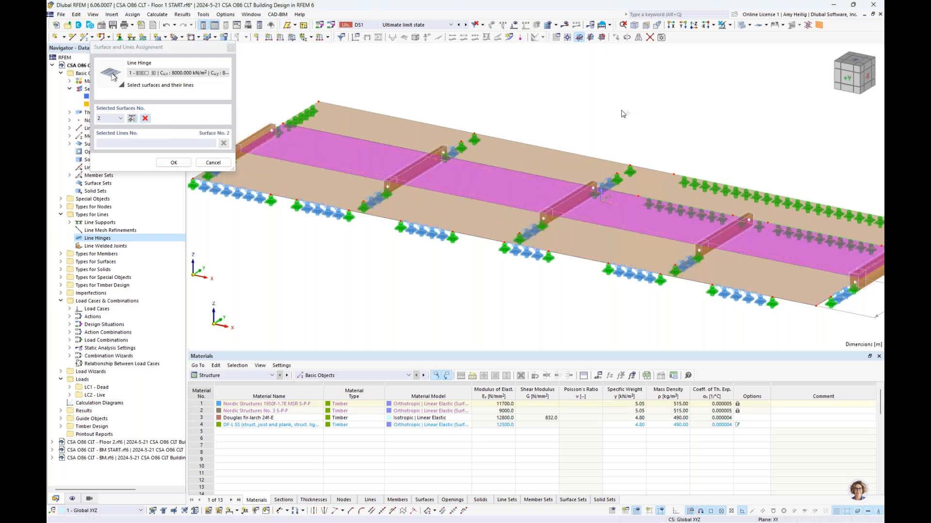
{"action": "left_click", "coordinate": [744, 25]}
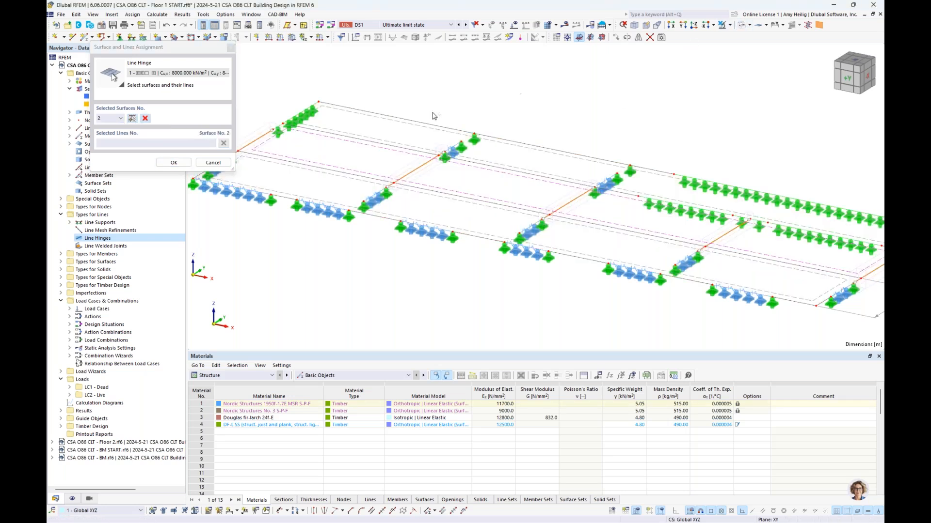
{"action": "left_click", "coordinate": [470, 161]}
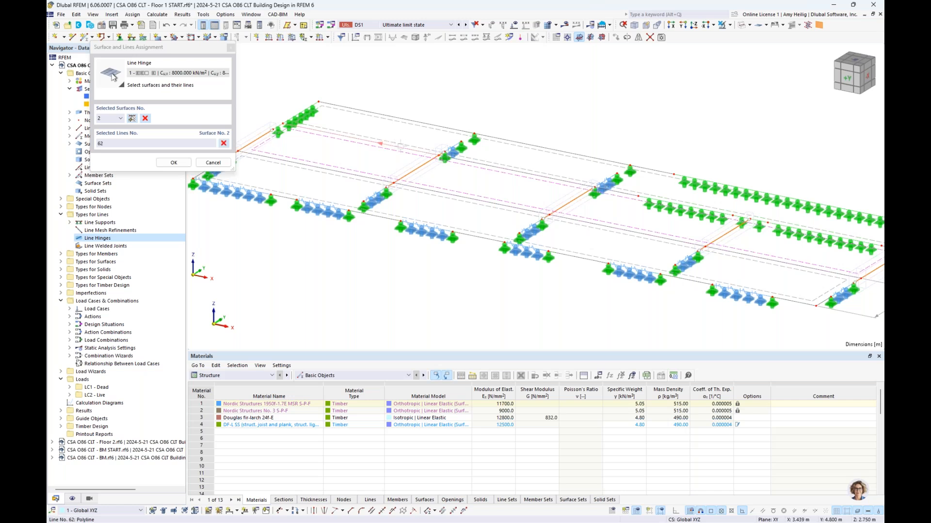
{"action": "left_click", "coordinate": [471, 163]}
{"action": "left_click", "coordinate": [619, 192]}
{"action": "left_click", "coordinate": [747, 219]}
{"action": "left_click", "coordinate": [776, 225]}
{"action": "middle_click_drag", "start_coordinate": [816, 264], "coordinate": [712, 253]}
{"action": "left_click", "coordinate": [174, 163]}
{"action": "left_click", "coordinate": [646, 432]}
- Restore the solid display of the floor model and examine the line hinges along the panel joints
{"action": "middle_click_drag", "start_coordinate": [532, 243], "coordinate": [595, 260]}
{"action": "scroll", "coordinate": [595, 260], "scroll_direction": "down", "scroll_amount": 1}
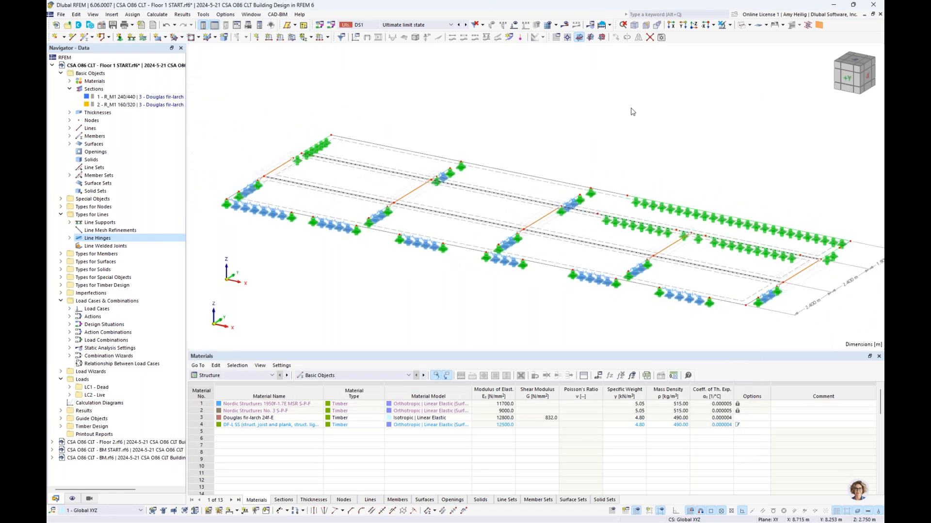
{"action": "left_click", "coordinate": [741, 24]}
{"action": "scroll", "coordinate": [569, 248], "scroll_direction": "up", "scroll_amount": 3}
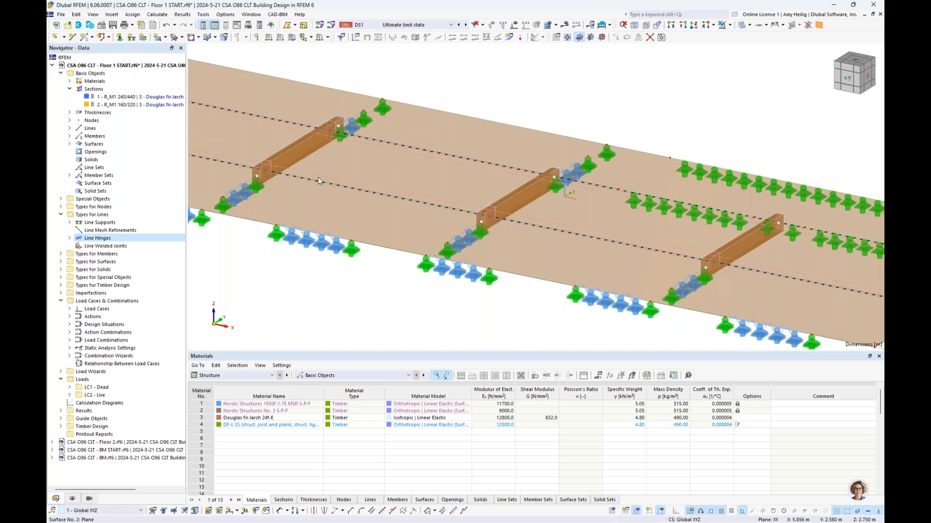
{"action": "scroll", "coordinate": [354, 250], "scroll_direction": "down", "scroll_amount": 2}
{"action": "middle_click_drag", "start_coordinate": [419, 287], "coordinate": [423, 285]}
{"action": "scroll", "coordinate": [423, 284], "scroll_direction": "down", "scroll_amount": 4}
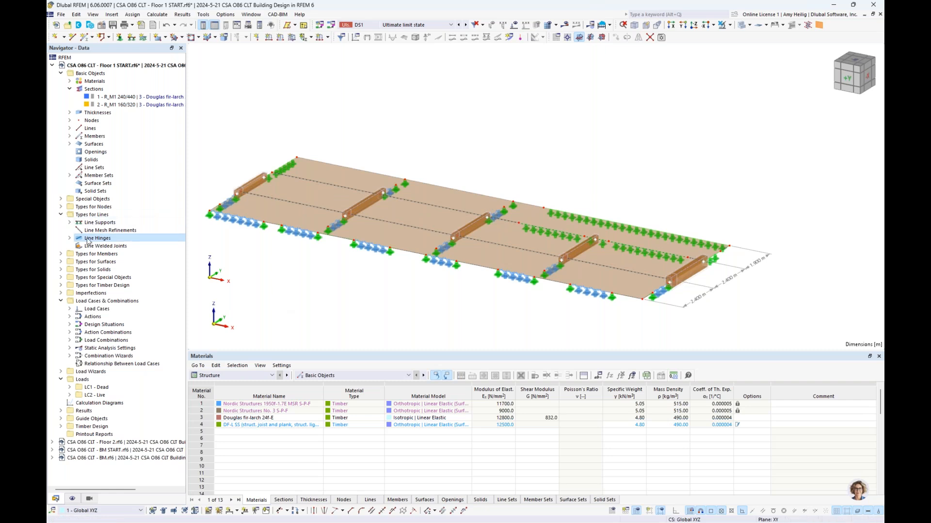
- Start a new line release and create its release type with springs of 0.01 kNm·rad⁻¹·m⁻¹ for φx and 5000 kN/m² for ux
{"action": "left_click", "coordinate": [60, 214]}
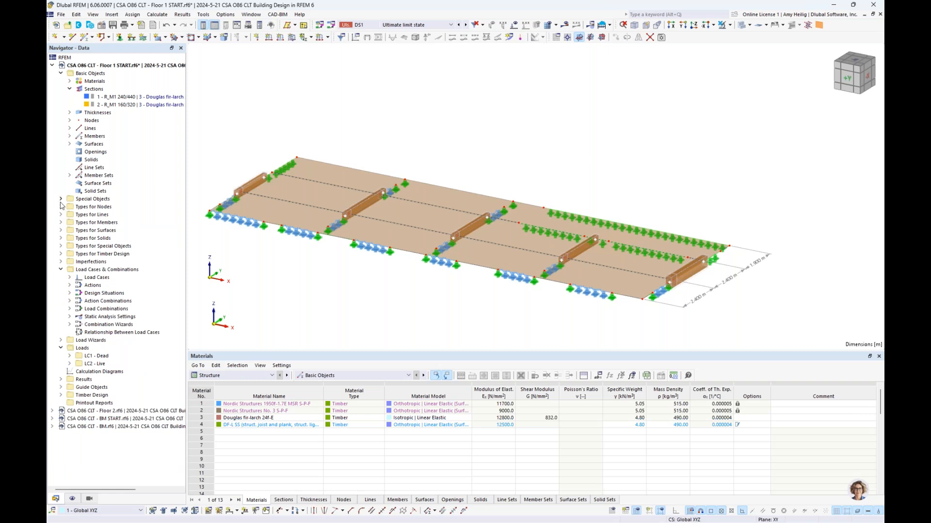
{"action": "left_click", "coordinate": [61, 199]}
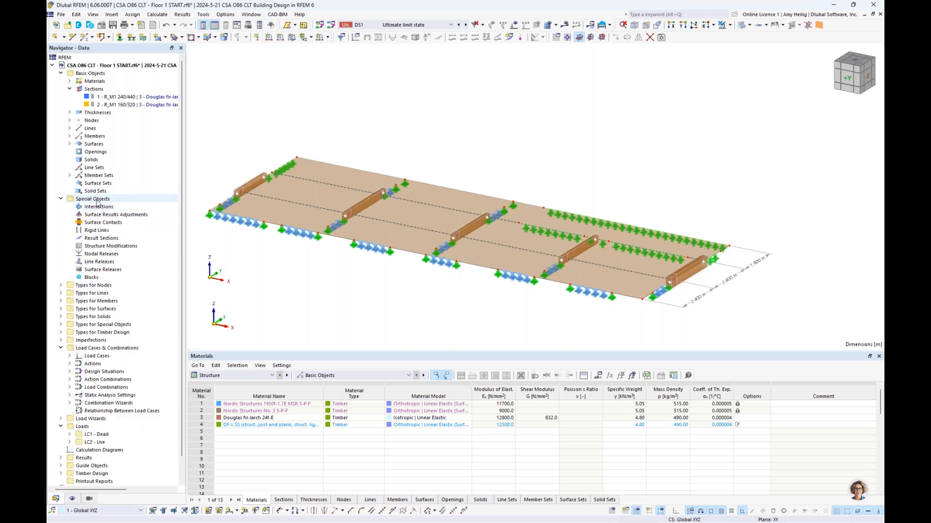
{"action": "right_click", "coordinate": [111, 263]}
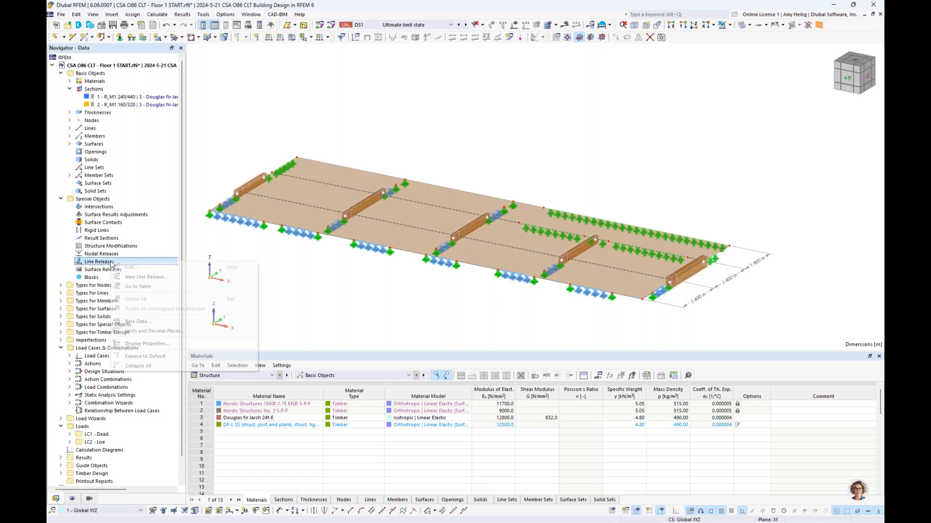
{"action": "left_click", "coordinate": [140, 278]}
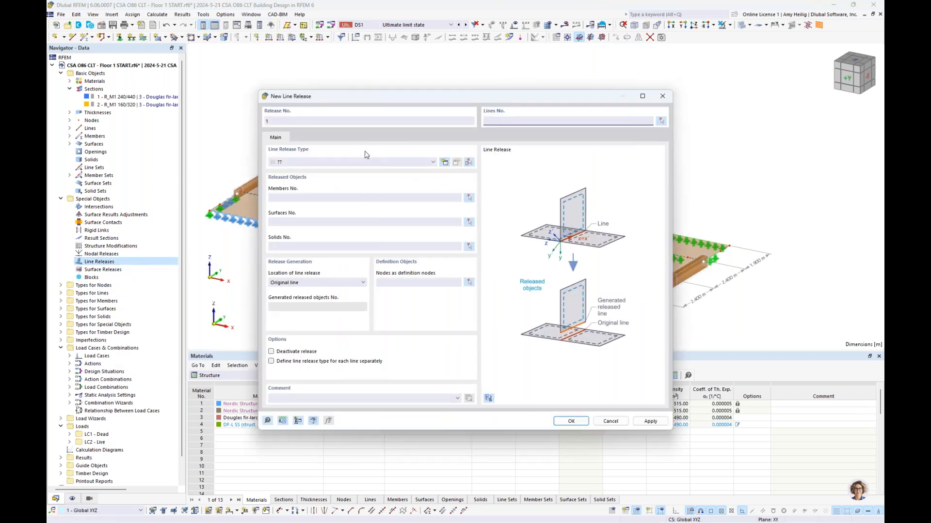
{"action": "left_click", "coordinate": [444, 163]}
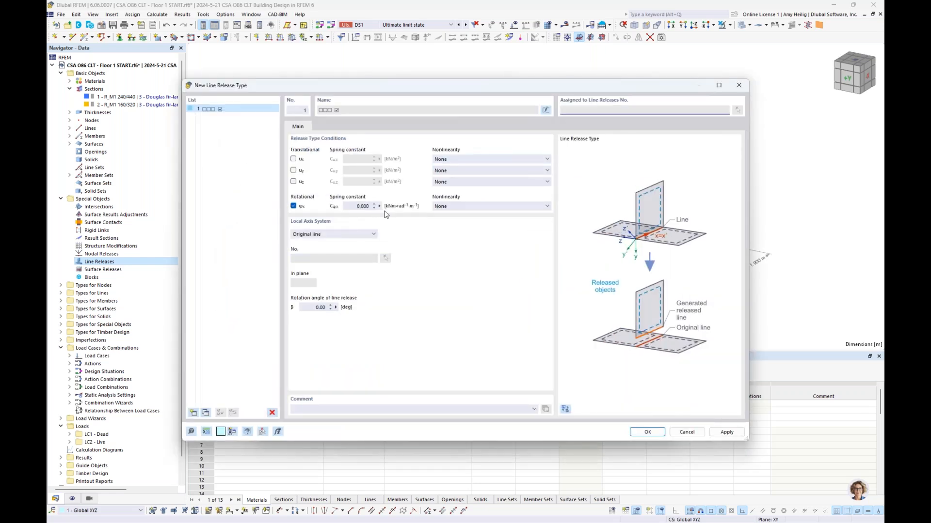
{"action": "left_click", "coordinate": [364, 206]}
{"action": "type", "text": "0.01"}
{"action": "left_click", "coordinate": [293, 159]}
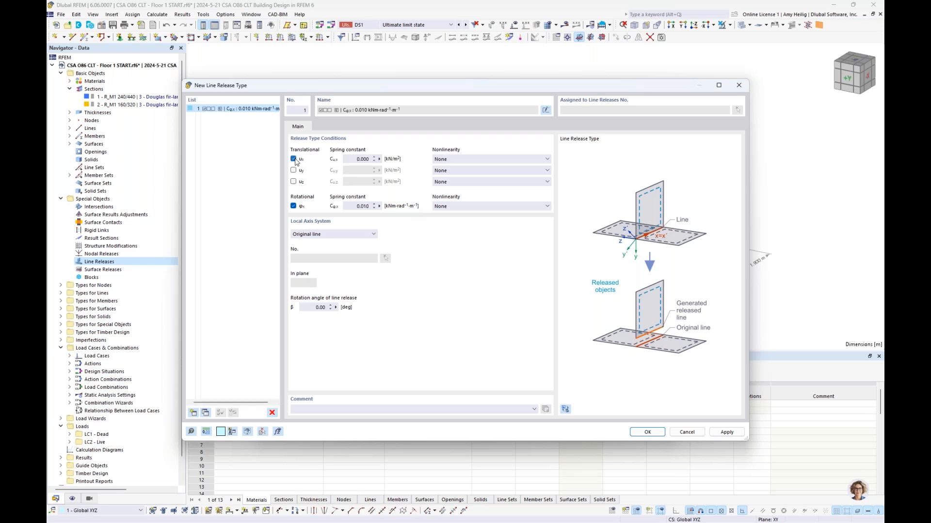
{"action": "left_click_drag", "start_coordinate": [355, 159], "coordinate": [381, 160]}
{"action": "type", "text": "50"}
{"action": "left_click", "coordinate": [647, 432]}
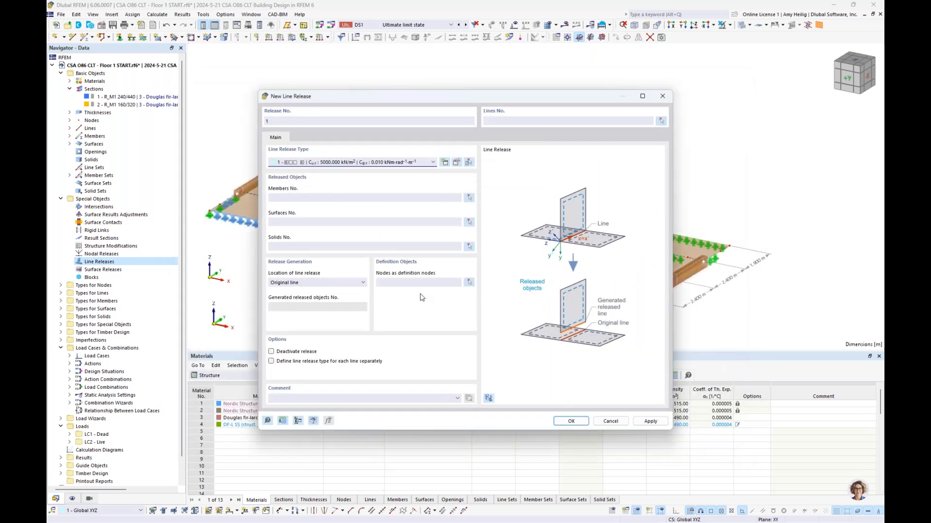
- Set surfaces 1 and 2 as the released objects of the new line release
{"action": "left_click", "coordinate": [465, 224]}
{"action": "left_click", "coordinate": [317, 221]}
{"action": "left_click", "coordinate": [328, 198]}
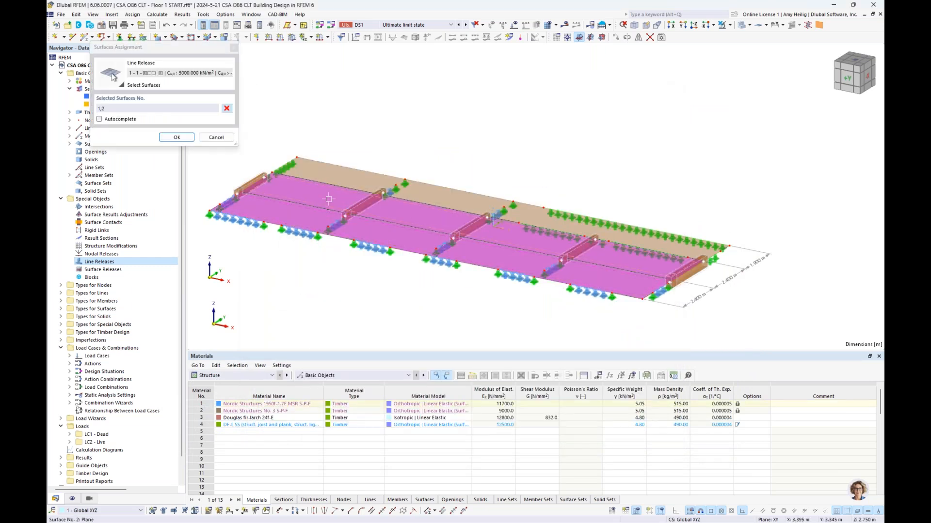
{"action": "left_click", "coordinate": [176, 137]}
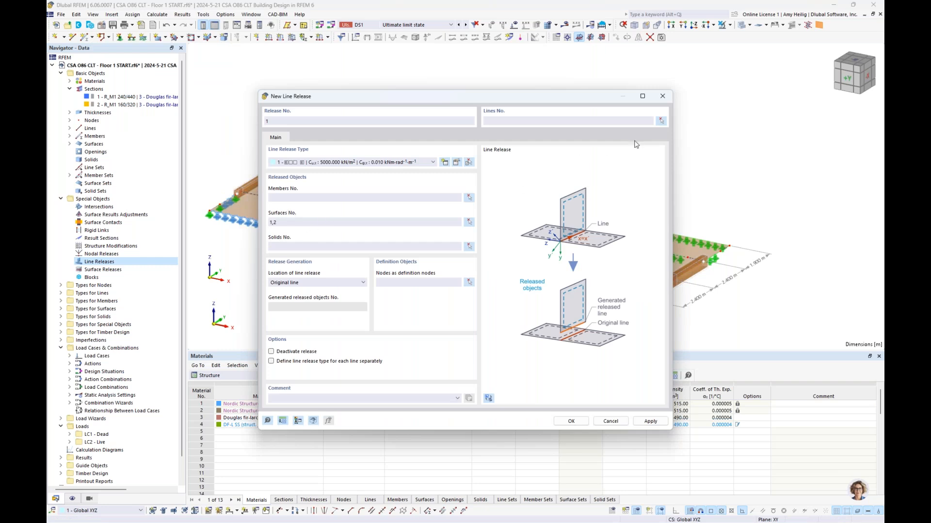
- Assign the line release to lines 66 and 71 at the first beam and lines 68 and 74 at the third beam
{"action": "left_click", "coordinate": [661, 121]}
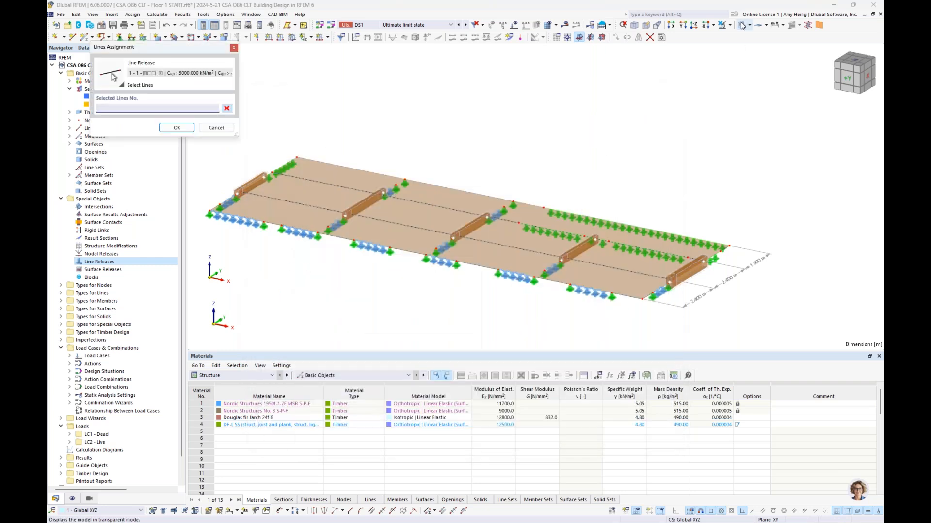
{"action": "scroll", "coordinate": [259, 198], "scroll_direction": "up", "scroll_amount": 5}
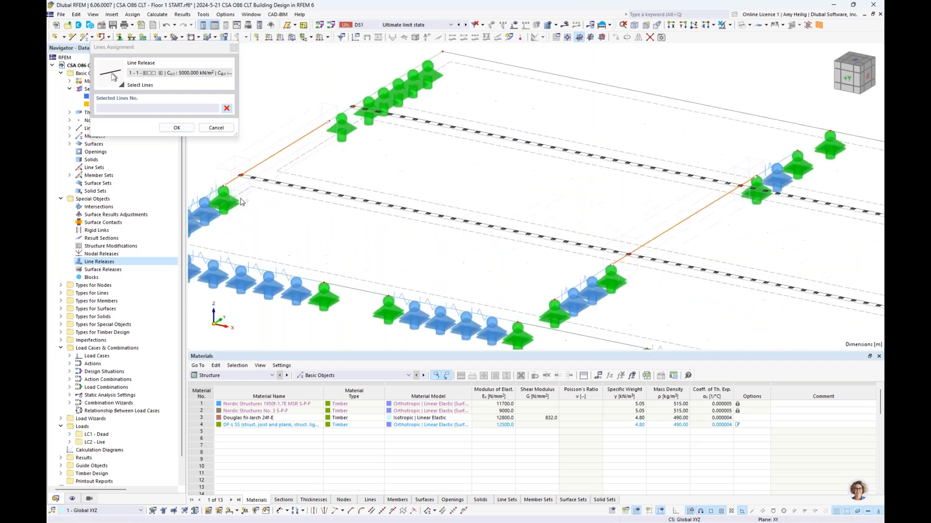
{"action": "left_click", "coordinate": [227, 182]}
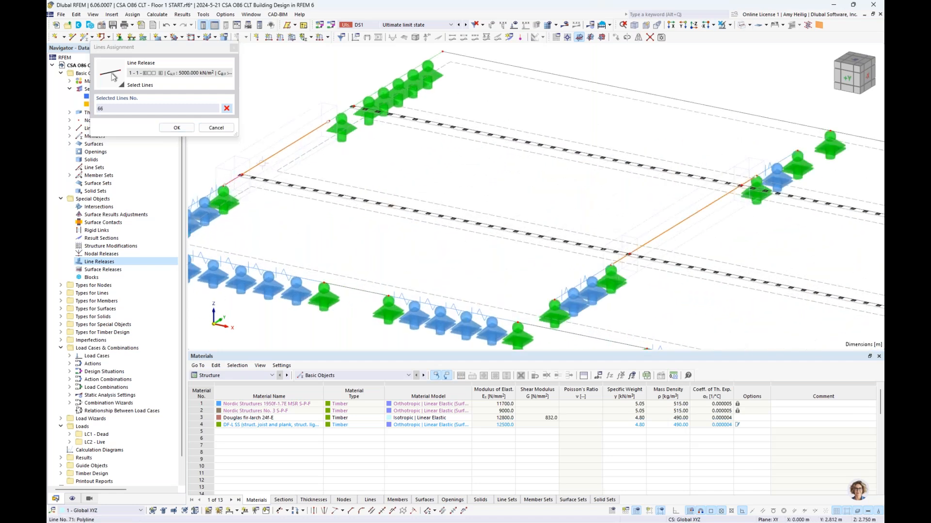
{"action": "left_click", "coordinate": [263, 162]}
{"action": "middle_click_drag", "start_coordinate": [703, 243], "coordinate": [339, 162]}
{"action": "middle_click_drag", "start_coordinate": [558, 214], "coordinate": [392, 171]}
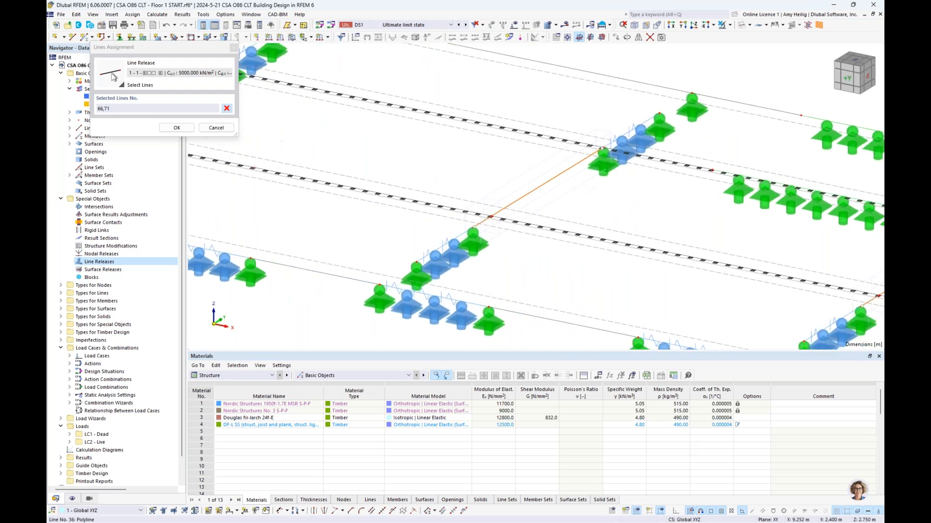
{"action": "left_click", "coordinate": [508, 205]}
{"action": "left_click", "coordinate": [511, 204]}
- Add lines 69, 70, 75 and 76 at the last two beams, and save the release with definition nodes 14, 42 and 55 added
{"action": "scroll", "coordinate": [542, 206], "scroll_direction": "down", "scroll_amount": 3}
{"action": "middle_click_drag", "start_coordinate": [727, 228], "coordinate": [509, 214]}
{"action": "scroll", "coordinate": [512, 233], "scroll_direction": "up", "scroll_amount": 2}
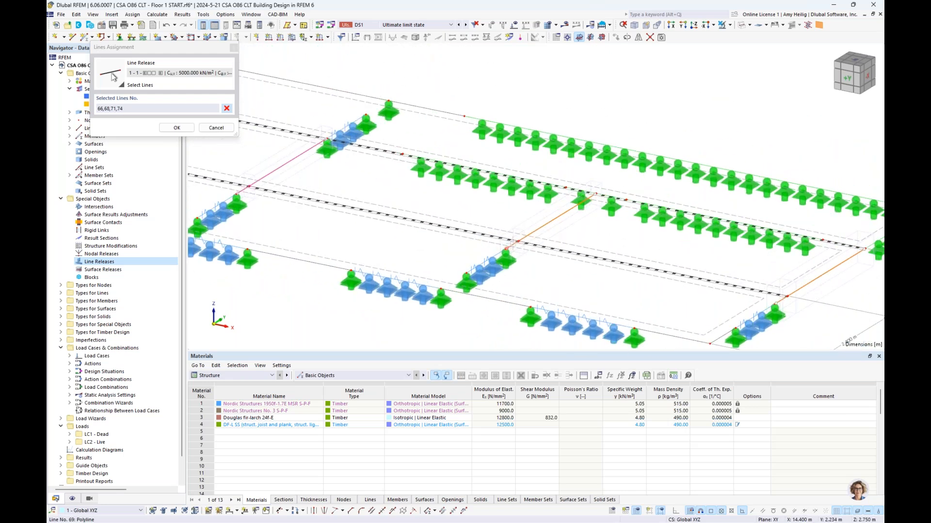
{"action": "left_click", "coordinate": [529, 237]}
{"action": "middle_click_drag", "start_coordinate": [769, 288], "coordinate": [563, 251]}
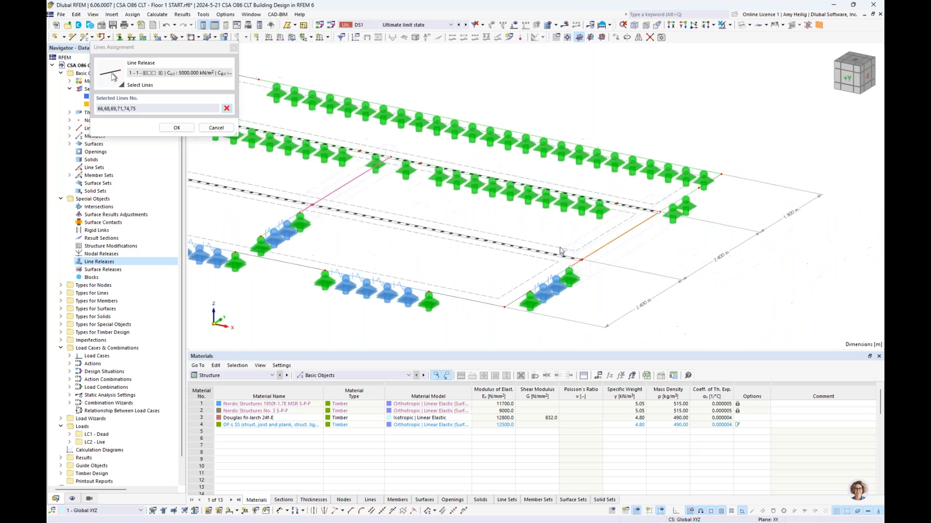
{"action": "left_click", "coordinate": [579, 263]}
{"action": "left_click", "coordinate": [594, 253]}
{"action": "left_click", "coordinate": [177, 128]}
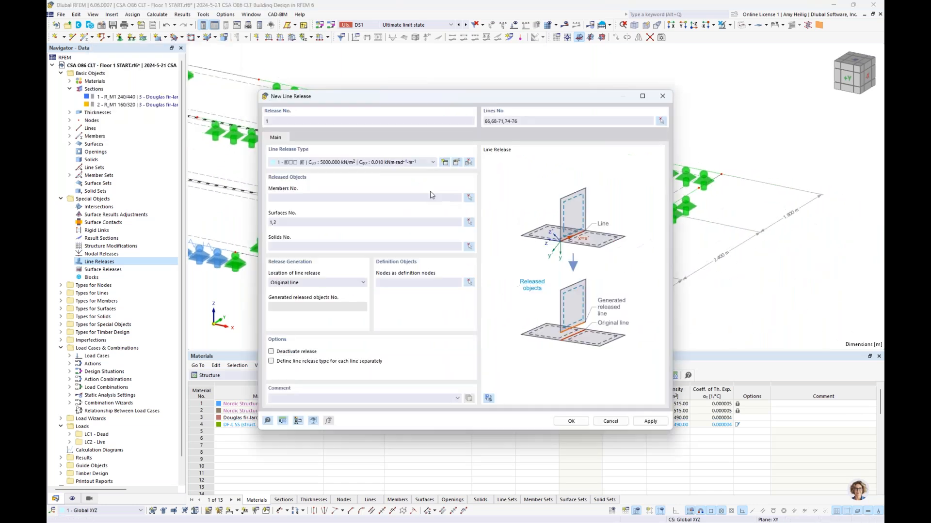
{"action": "left_click", "coordinate": [571, 421]}
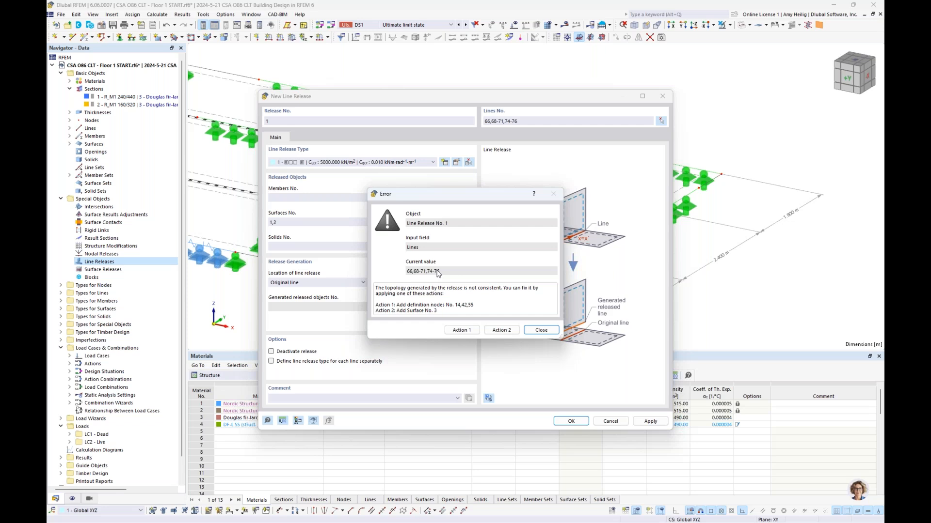
{"action": "left_click", "coordinate": [461, 331]}
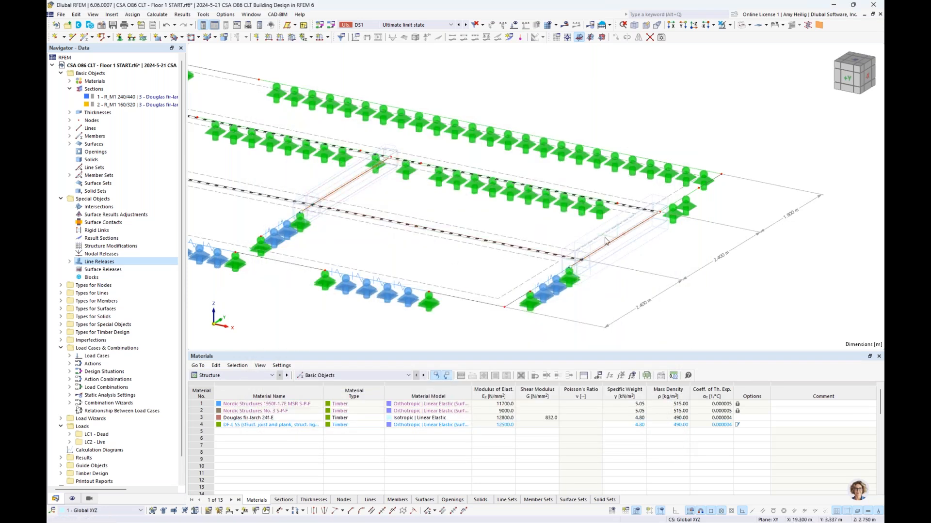
- Start a second line release with the existing release type and set surfaces 1-3 as its released objects
{"action": "middle_click_drag", "start_coordinate": [370, 245], "coordinate": [650, 278]}
{"action": "scroll", "coordinate": [650, 278], "scroll_direction": "down", "scroll_amount": 1}
{"action": "middle_click_drag", "start_coordinate": [429, 224], "coordinate": [616, 265]}
{"action": "scroll", "coordinate": [615, 265], "scroll_direction": "down", "scroll_amount": 1}
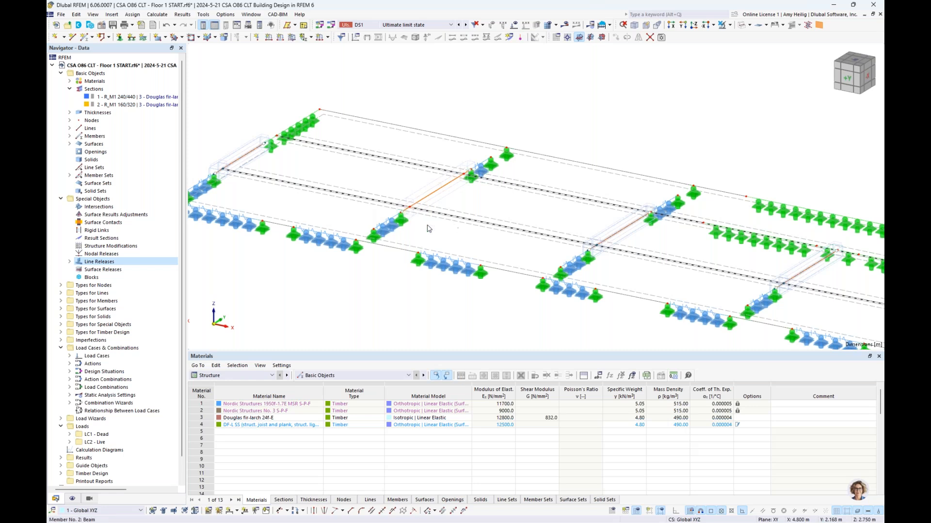
{"action": "right_click", "coordinate": [104, 262]}
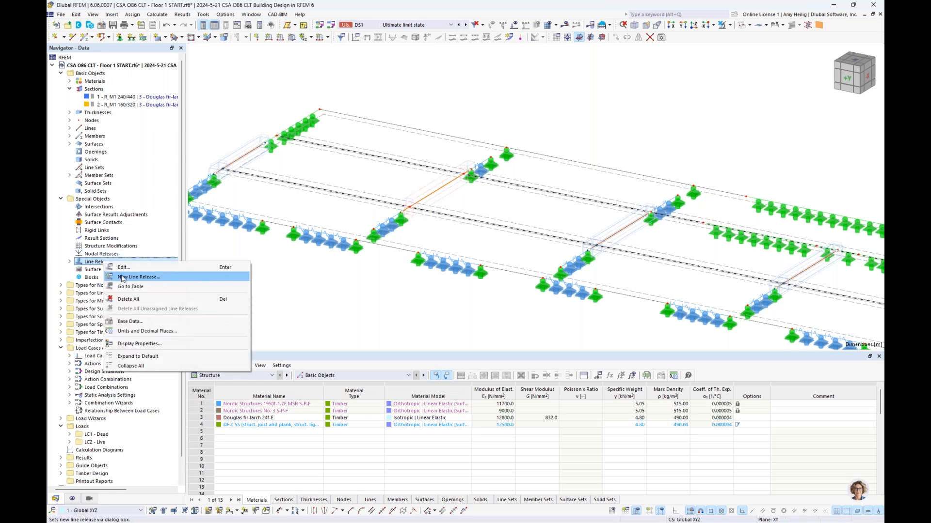
{"action": "left_click", "coordinate": [124, 277]}
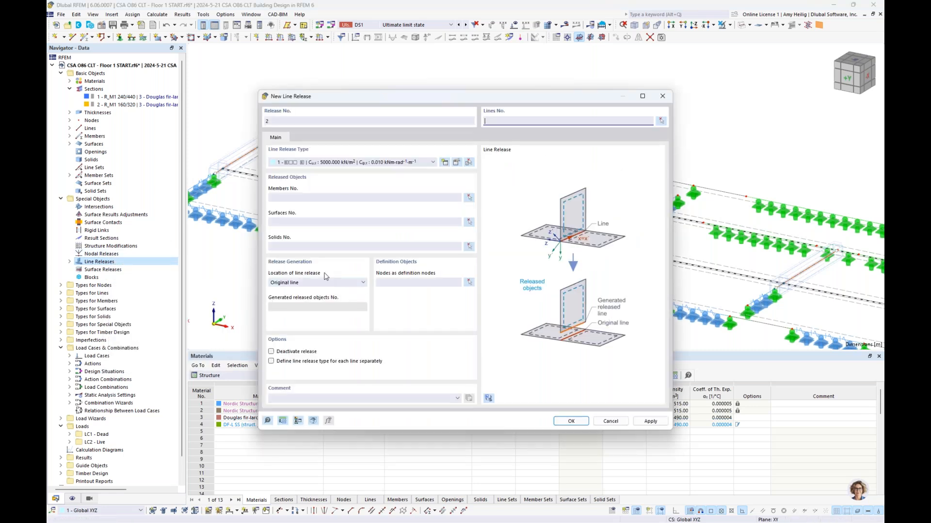
{"action": "left_click", "coordinate": [311, 222]}
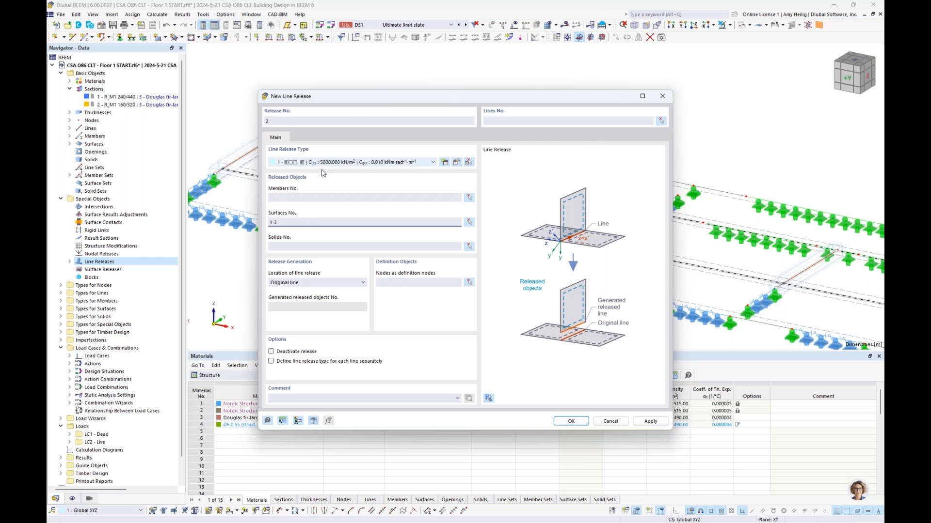
- Assign the second line release to lines 67, 72 and 73 along the second beam and save it
{"action": "left_click", "coordinate": [661, 120]}
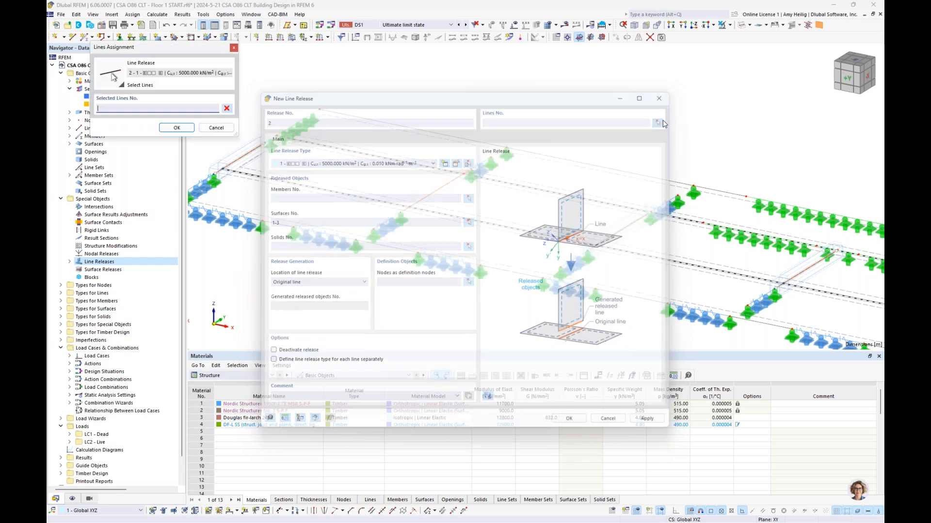
{"action": "scroll", "coordinate": [423, 195], "scroll_direction": "up", "scroll_amount": 3}
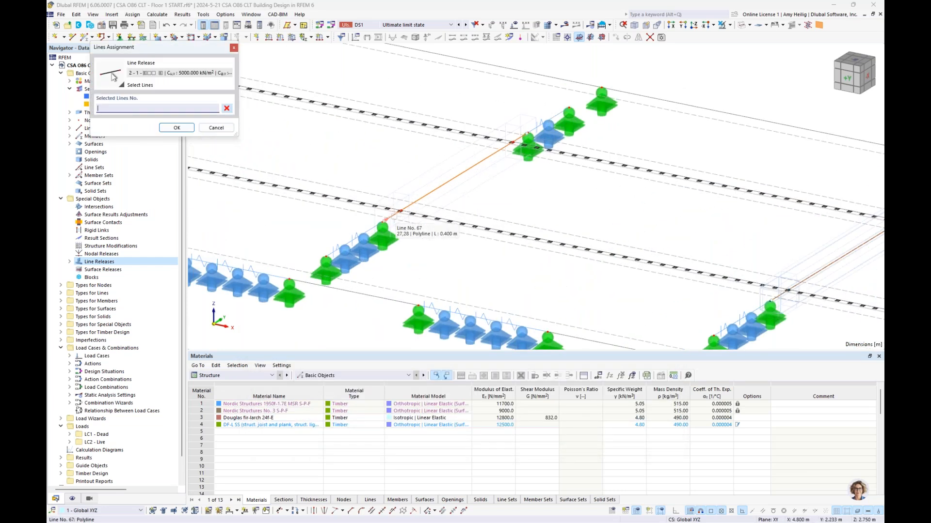
{"action": "left_click", "coordinate": [423, 195]}
{"action": "left_click", "coordinate": [466, 174]}
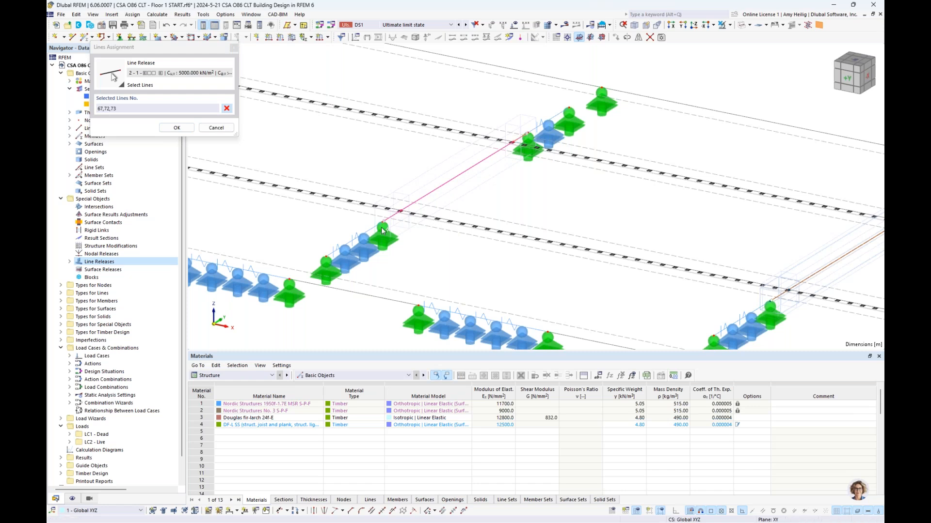
{"action": "left_click", "coordinate": [482, 168]}
{"action": "left_click", "coordinate": [178, 127]}
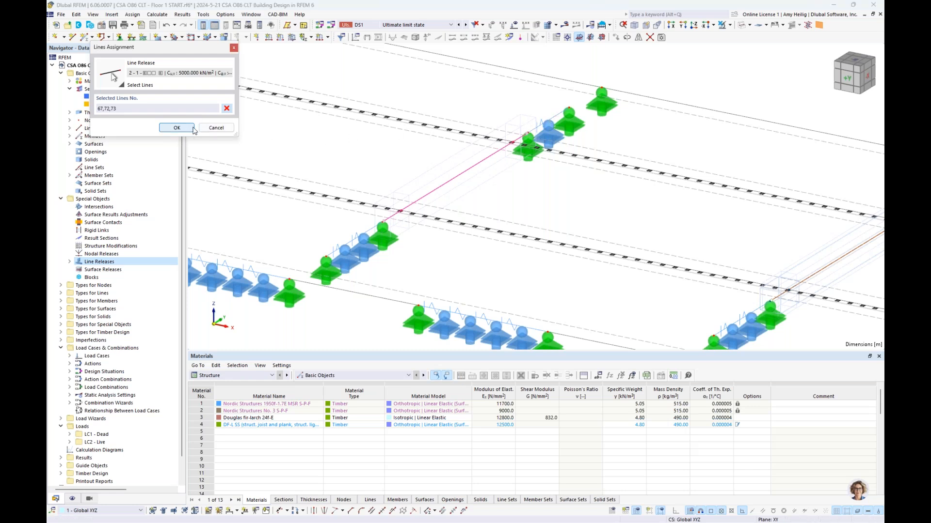
{"action": "left_click", "coordinate": [571, 421]}
- Open a new line-to-line rigid link, review its line hinge choices, and cancel it
{"action": "scroll", "coordinate": [489, 247], "scroll_direction": "down", "scroll_amount": 5}
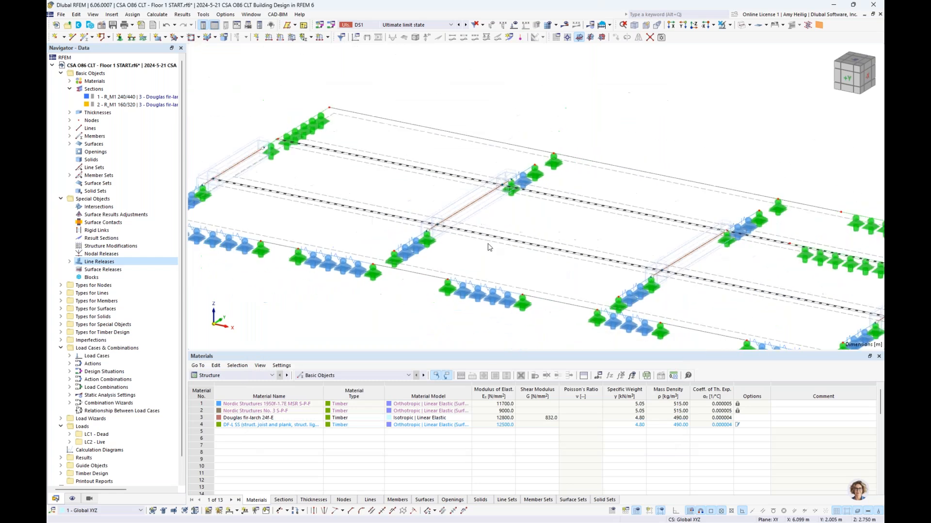
{"action": "middle_click_drag", "start_coordinate": [559, 275], "coordinate": [481, 250]}
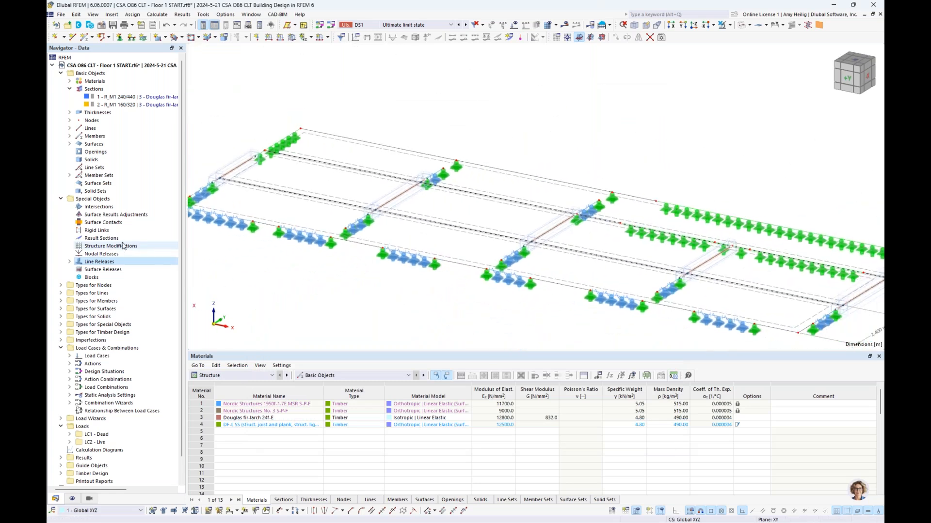
{"action": "left_click", "coordinate": [107, 233]}
{"action": "right_click", "coordinate": [108, 232]}
{"action": "left_click", "coordinate": [121, 246]}
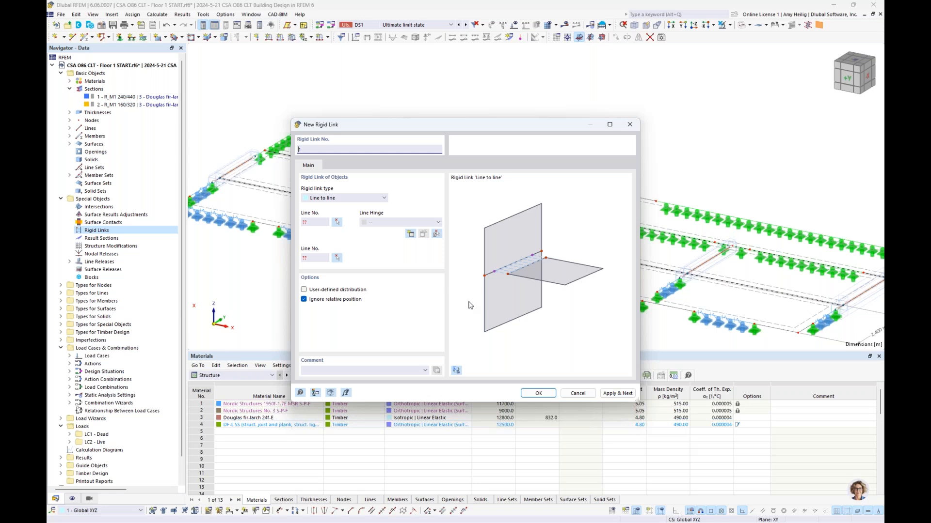
{"action": "left_click", "coordinate": [398, 223]}
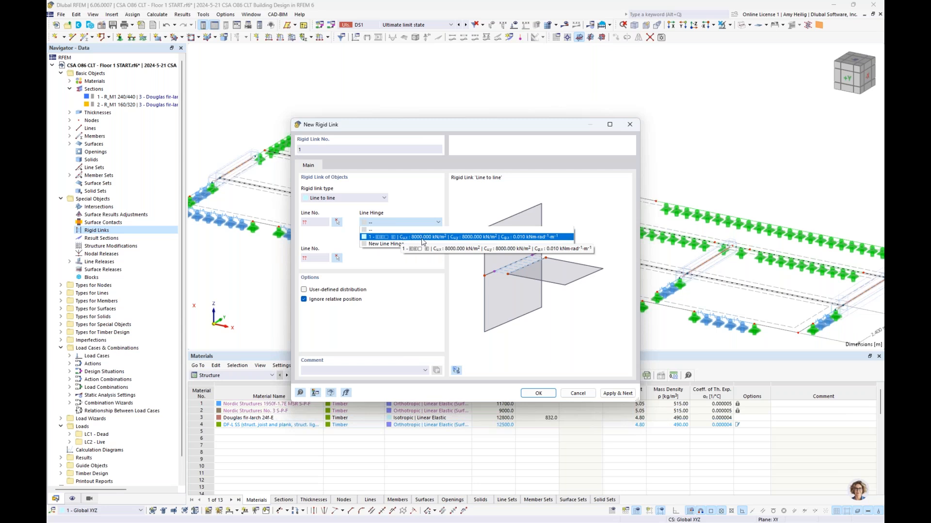
{"action": "left_click", "coordinate": [421, 286]}
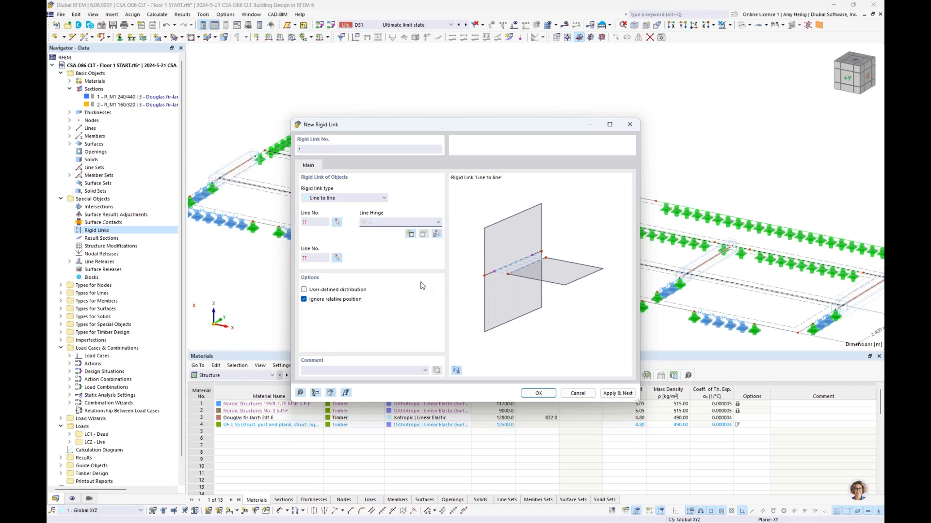
{"action": "left_click", "coordinate": [578, 394]}
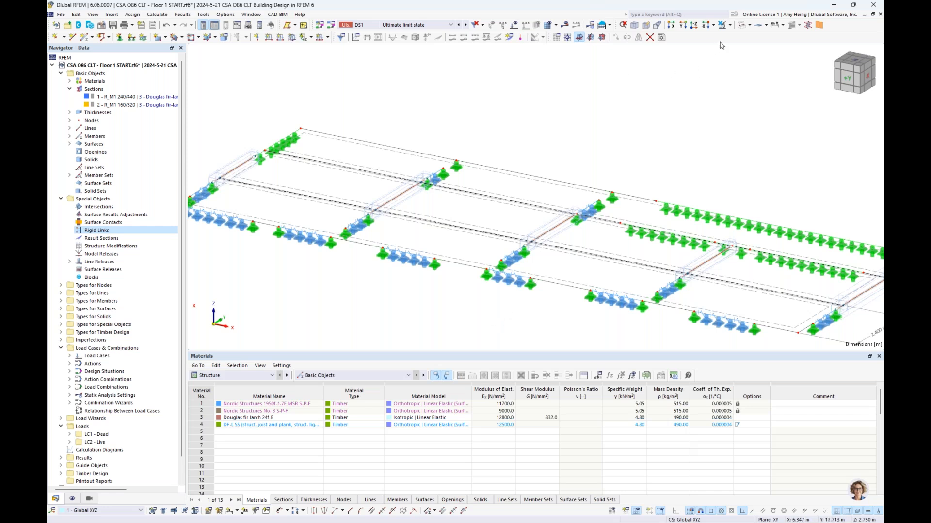
- Switch the floor model from wireframe back to solid display
{"action": "left_click", "coordinate": [742, 28]}
{"action": "scroll", "coordinate": [672, 116], "scroll_direction": "down", "scroll_amount": 3}
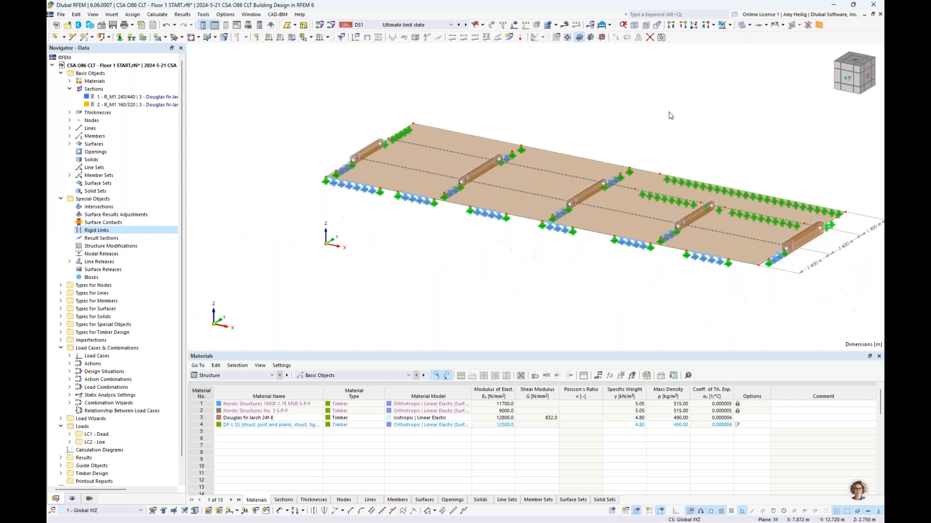
{"action": "middle_click_drag", "start_coordinate": [625, 128], "coordinate": [595, 130]}
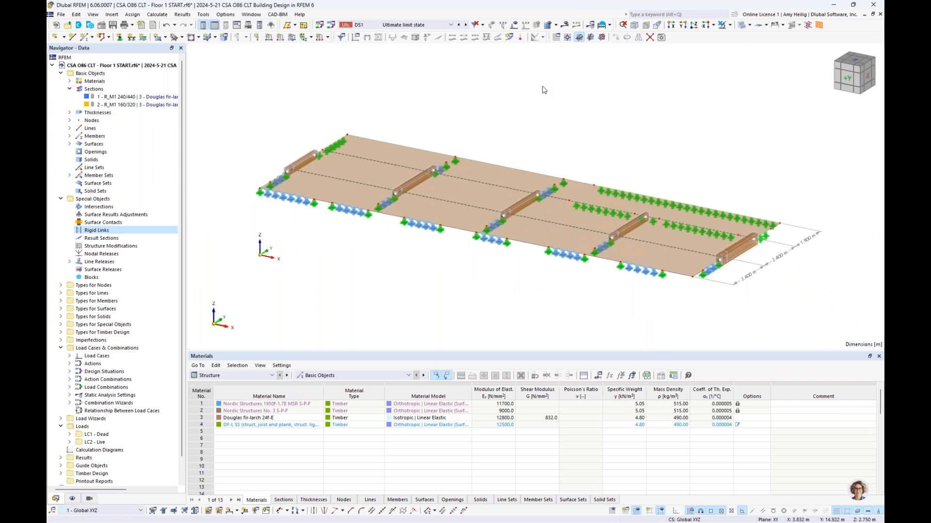
- Display the loads on the floor for load case LC1 Dead and for LC2 Live
{"action": "left_click", "coordinate": [403, 25]}
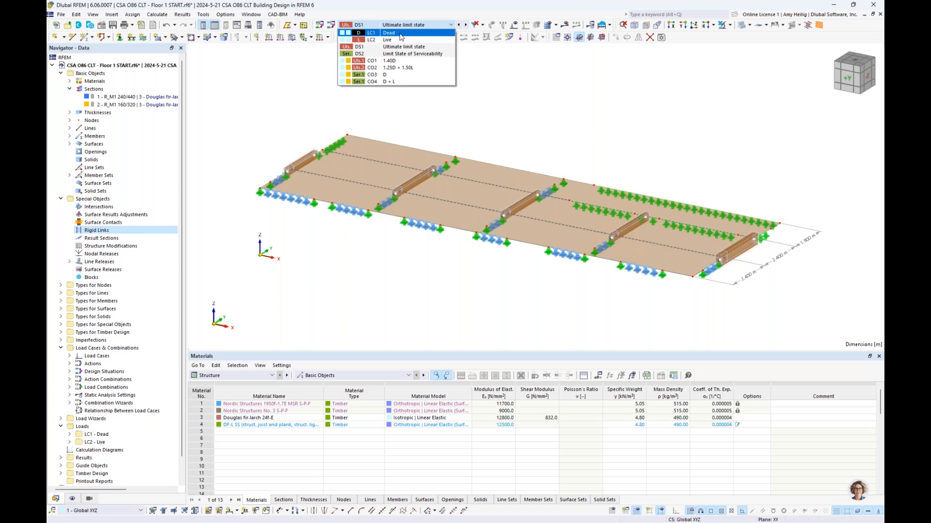
{"action": "left_click", "coordinate": [393, 33]}
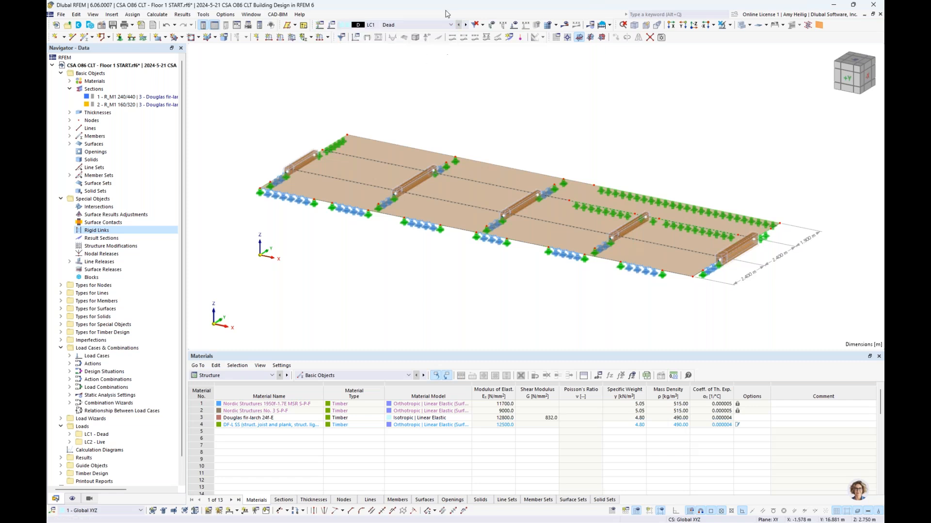
{"action": "left_click", "coordinate": [515, 28]}
{"action": "left_click", "coordinate": [465, 25]}
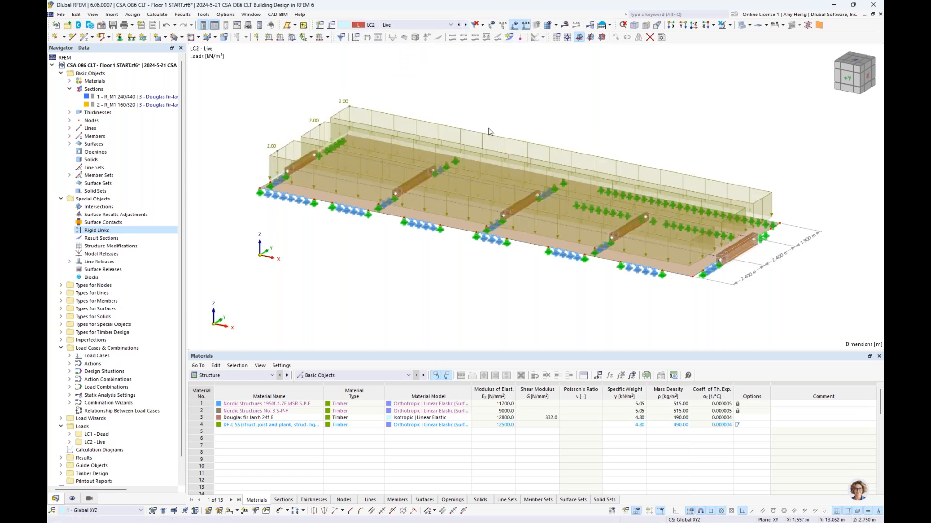
{"action": "middle_click_drag", "start_coordinate": [779, 173], "coordinate": [751, 159], "text": "ctrl"}
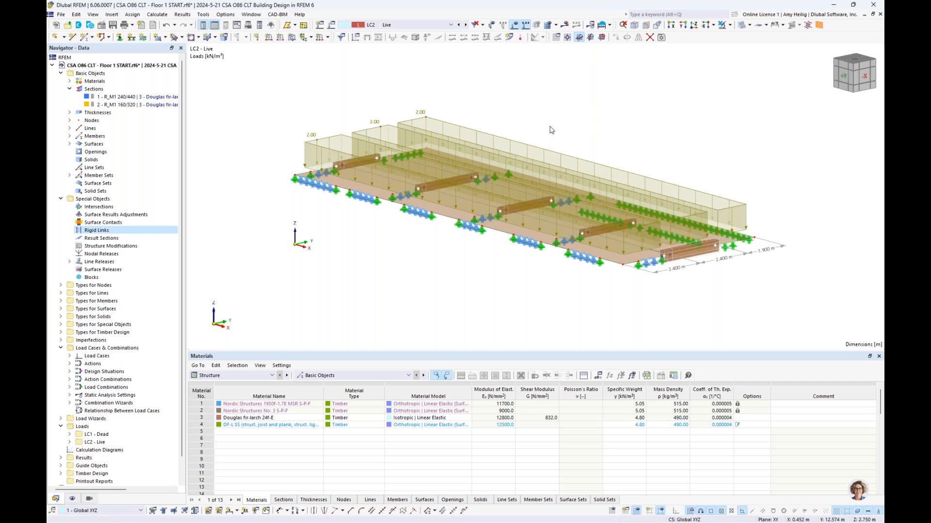
- Hide the loads in the model view and collapse the Special Objects, Loads and Load Cases & Combinations groups
{"action": "left_click", "coordinate": [61, 200]}
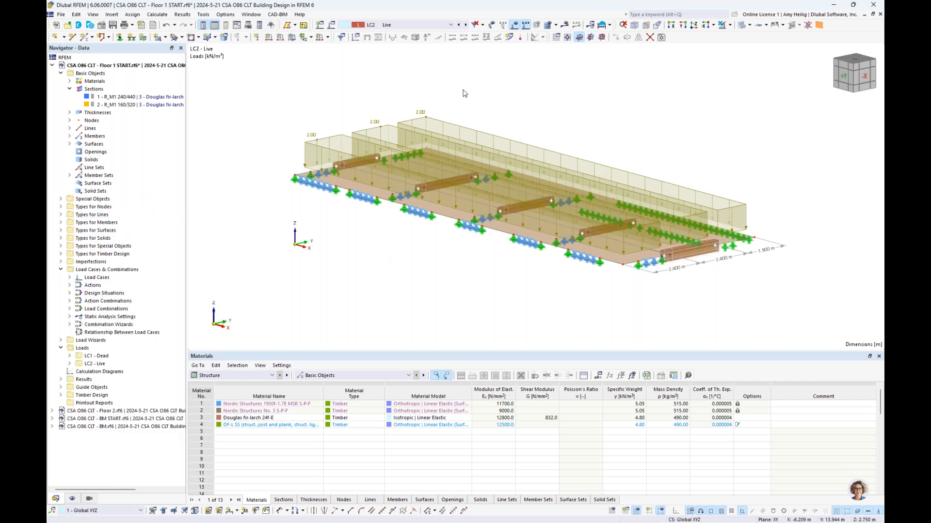
{"action": "left_click", "coordinate": [516, 30]}
{"action": "middle_click_drag", "start_coordinate": [339, 239], "coordinate": [397, 221], "text": "ctrl"}
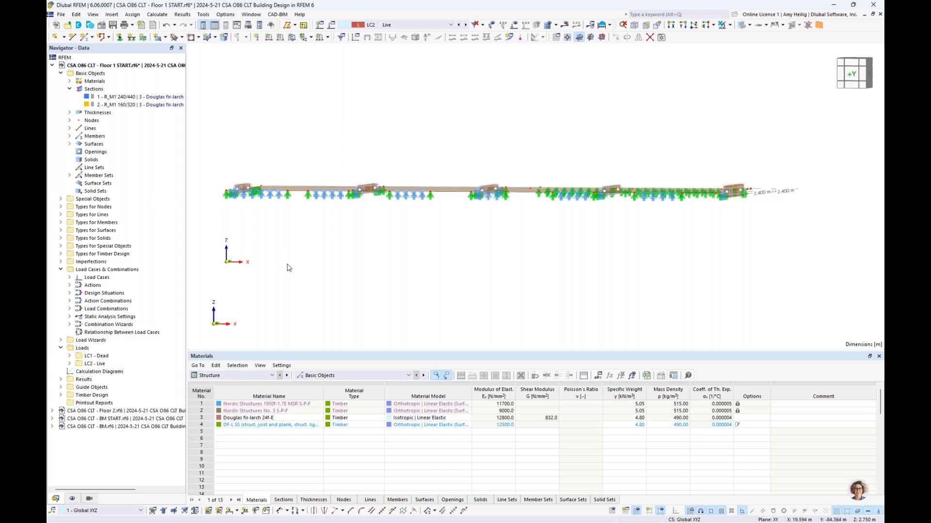
{"action": "middle_click_drag", "start_coordinate": [421, 235], "coordinate": [415, 267], "text": "ctrl"}
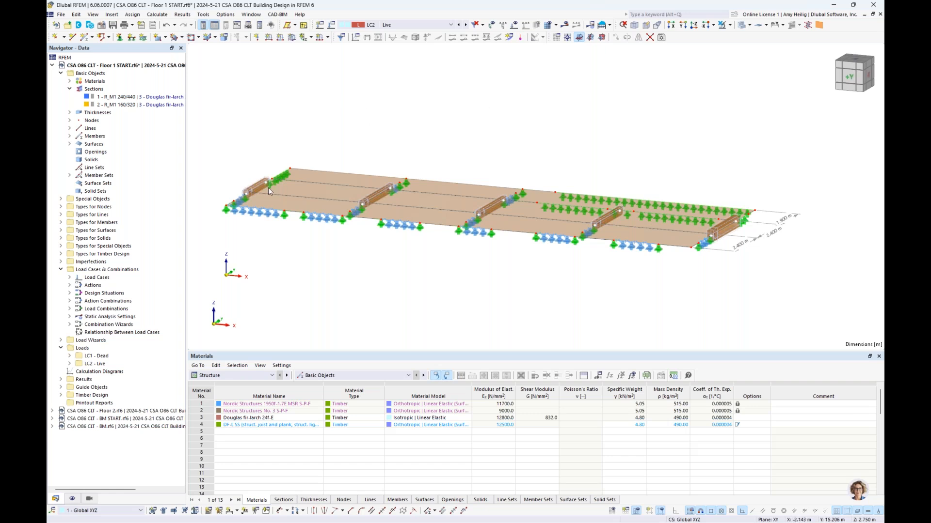
{"action": "left_click", "coordinate": [61, 348]}
{"action": "left_click", "coordinate": [60, 269]}
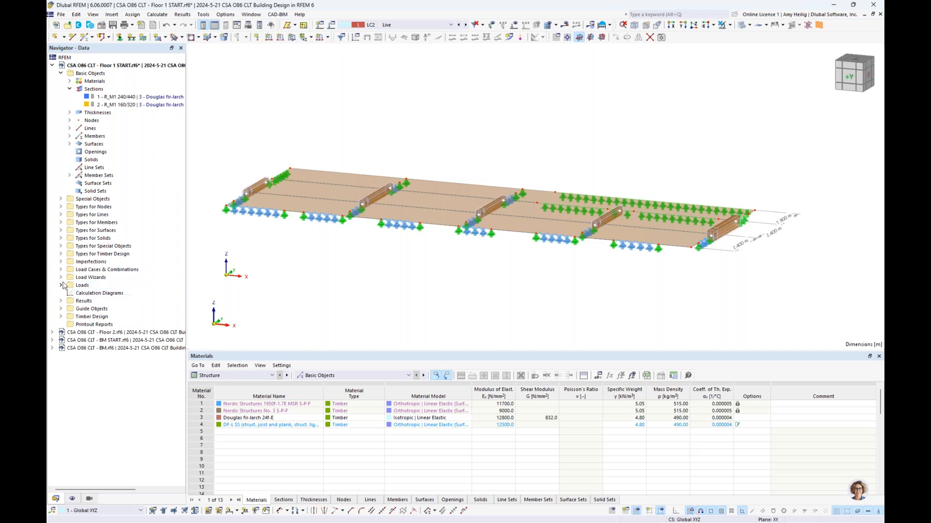
- Expand the load wizards, then switch to the CSA O86 CLT - Floor 2 model and display its LC2 Live loads and support reactions
{"action": "left_click", "coordinate": [61, 277]}
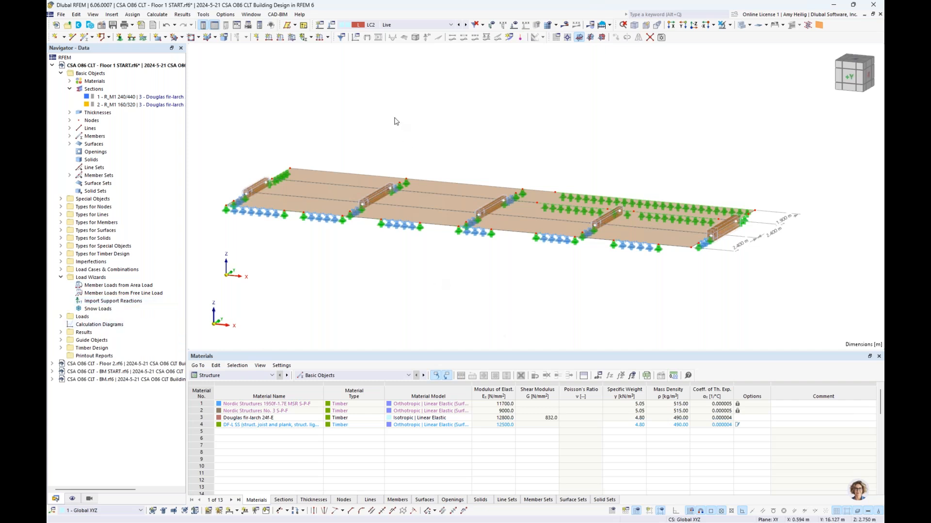
{"action": "left_click", "coordinate": [251, 15]}
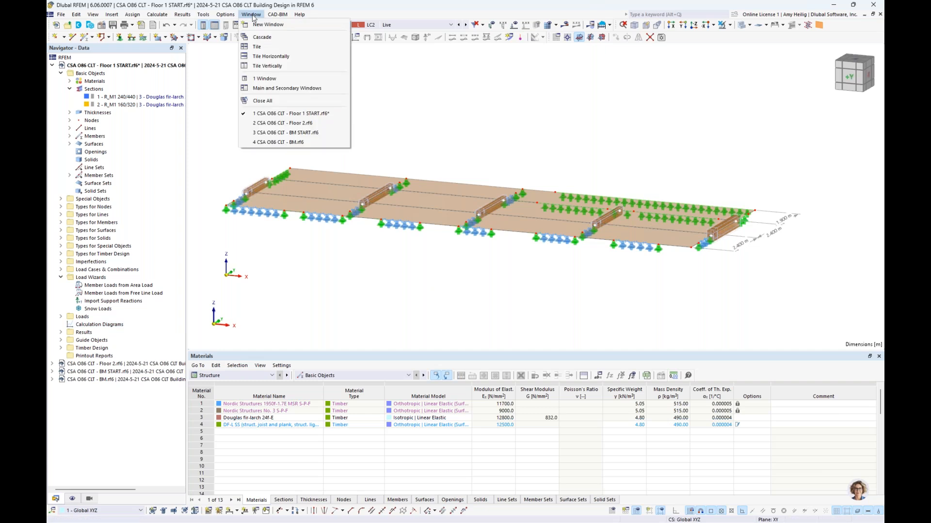
{"action": "left_click", "coordinate": [289, 124]}
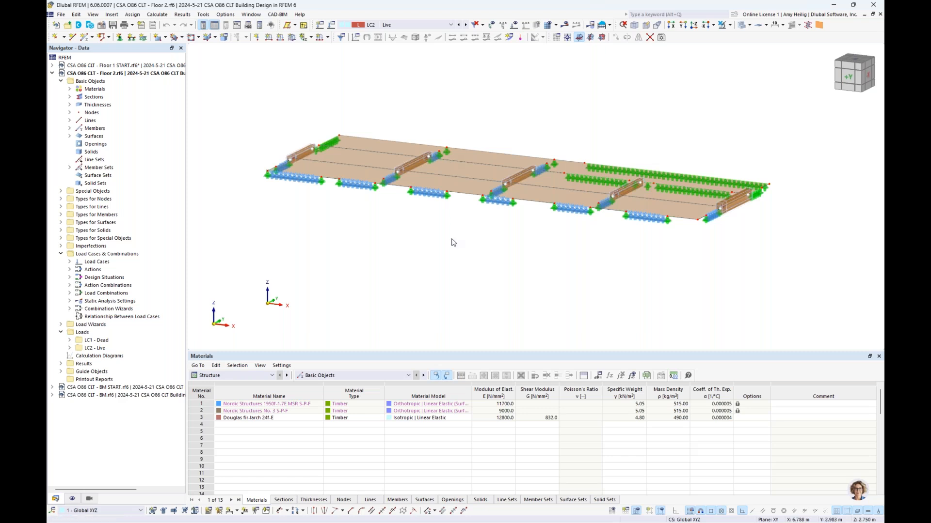
{"action": "mouse_move", "coordinate": [455, 268]}
{"action": "middle_mouse_down", "text": "ctrl"}
{"action": "mouse_move", "coordinate": [497, 243]}
{"action": "mouse_move", "coordinate": [463, 265]}
{"action": "middle_mouse_up", "text": "ctrl"}
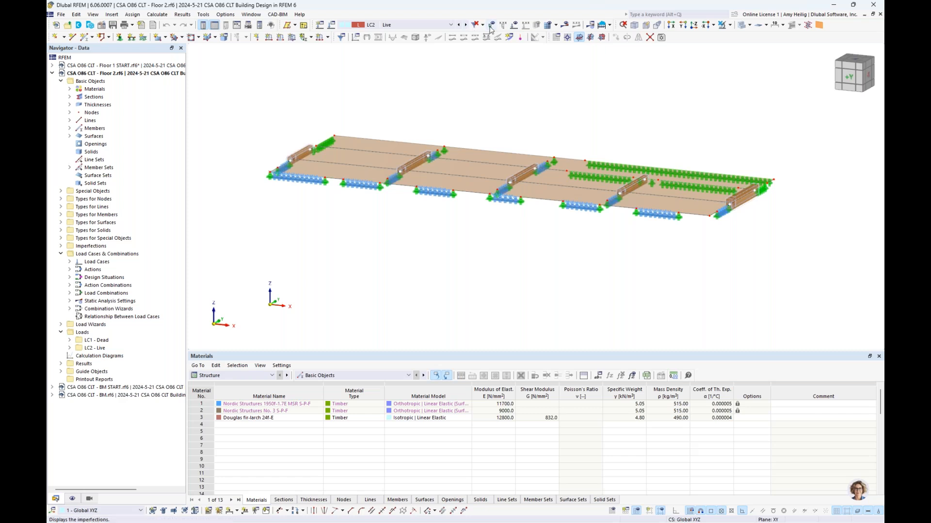
{"action": "left_click", "coordinate": [514, 24]}
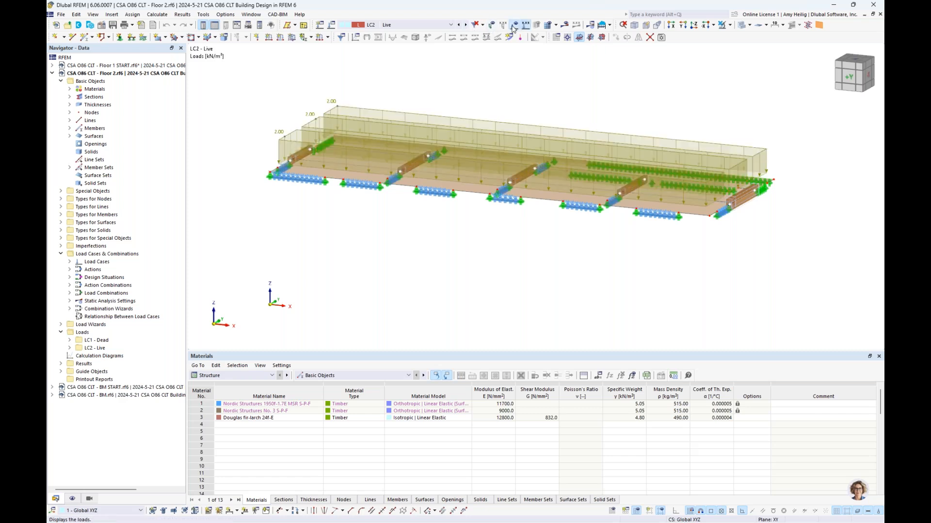
{"action": "left_click", "coordinate": [564, 25]}
{"action": "middle_click_drag", "start_coordinate": [454, 242], "coordinate": [403, 274], "text": "ctrl"}
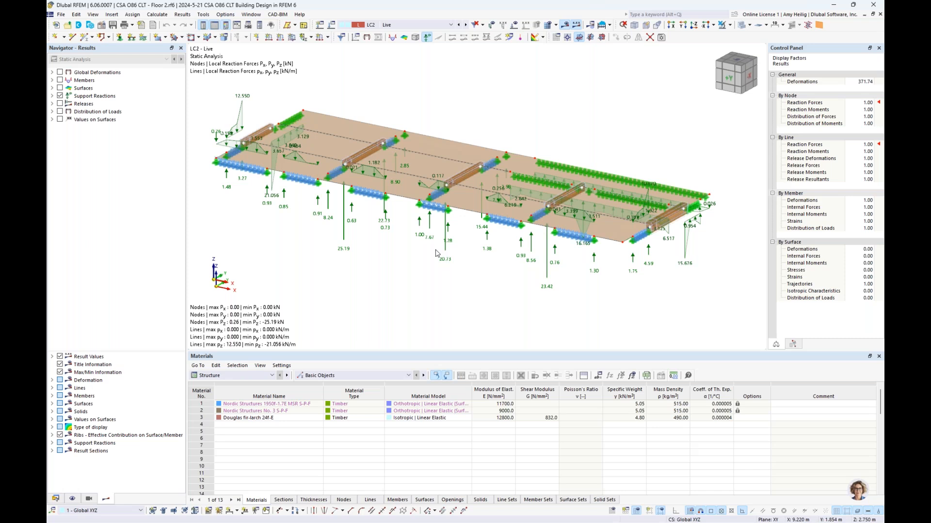
- Return to the Floor 1 START model and create an Import Support Reactions load wizard connected to CSA O86 CLT - Floor 2
{"action": "left_click", "coordinate": [251, 15]}
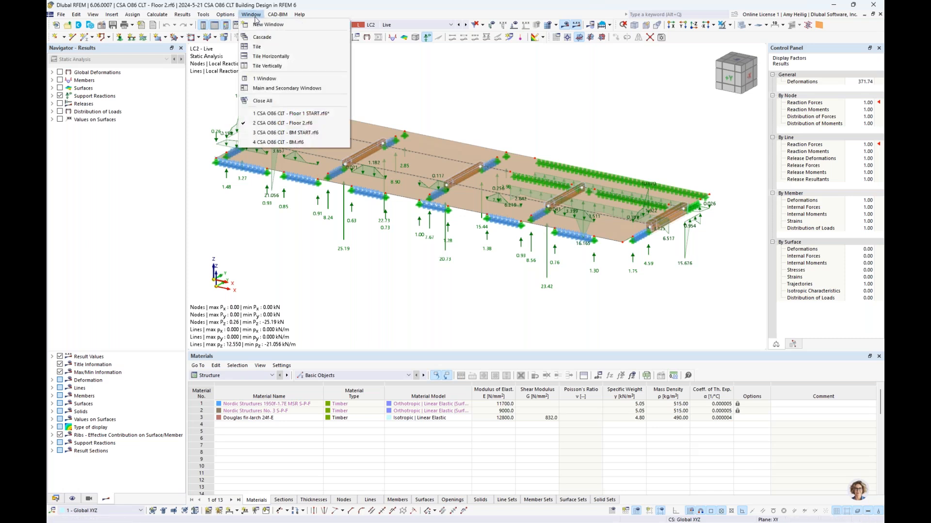
{"action": "left_click", "coordinate": [286, 114]}
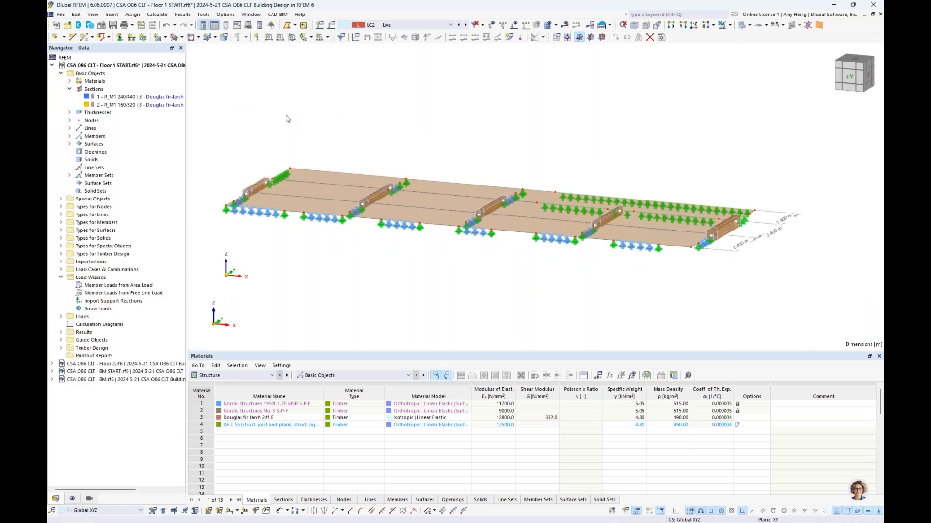
{"action": "double_click", "coordinate": [109, 302]}
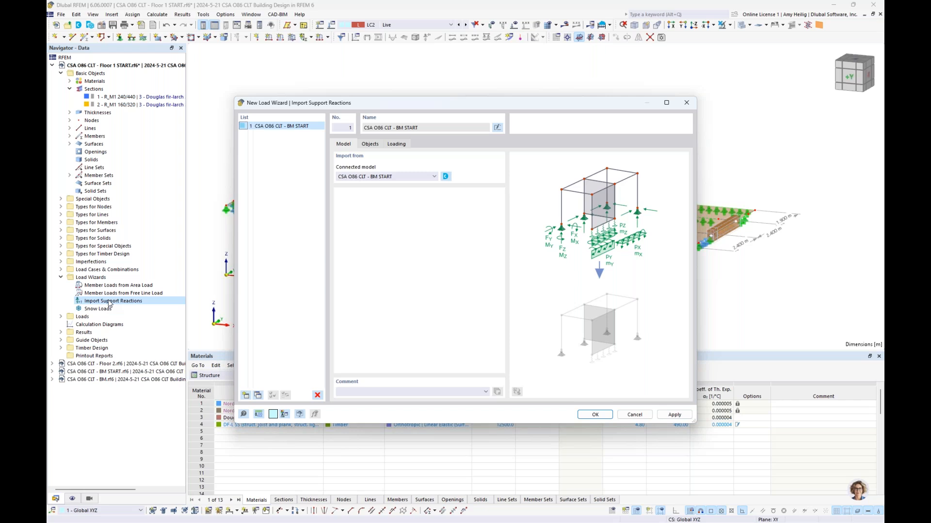
{"action": "left_click", "coordinate": [363, 178]}
{"action": "left_click", "coordinate": [367, 205]}
- Start picking the wizard's target nodes in the current model and restrict the visibility to nodes with support
{"action": "left_click", "coordinate": [370, 144]}
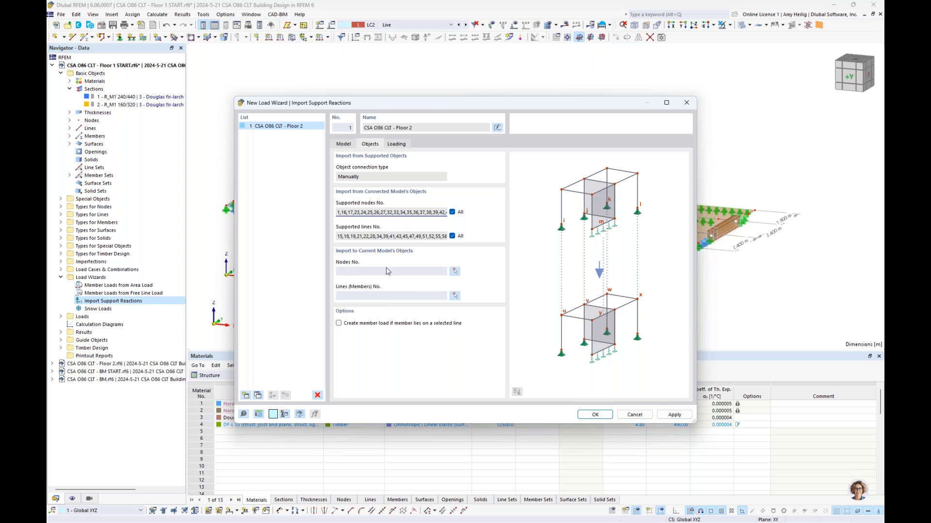
{"action": "left_click", "coordinate": [454, 273]}
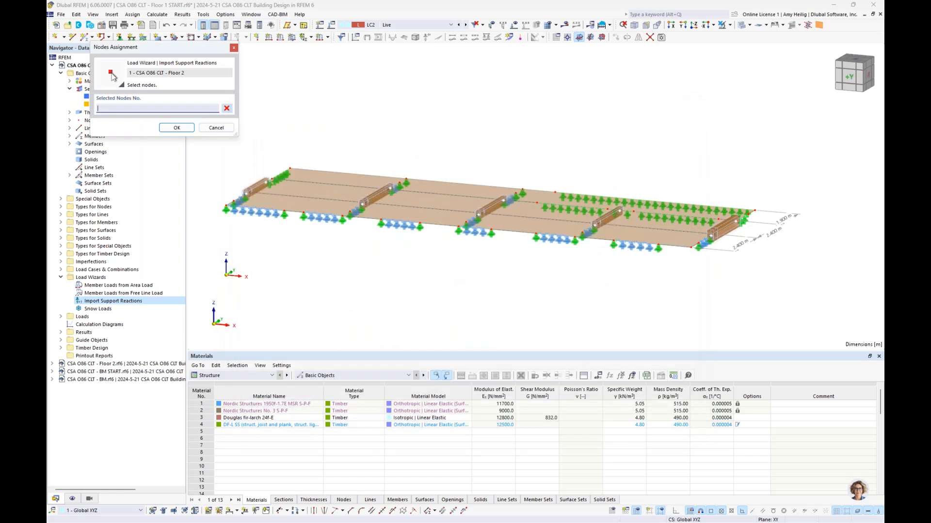
{"action": "left_click", "coordinate": [89, 499]}
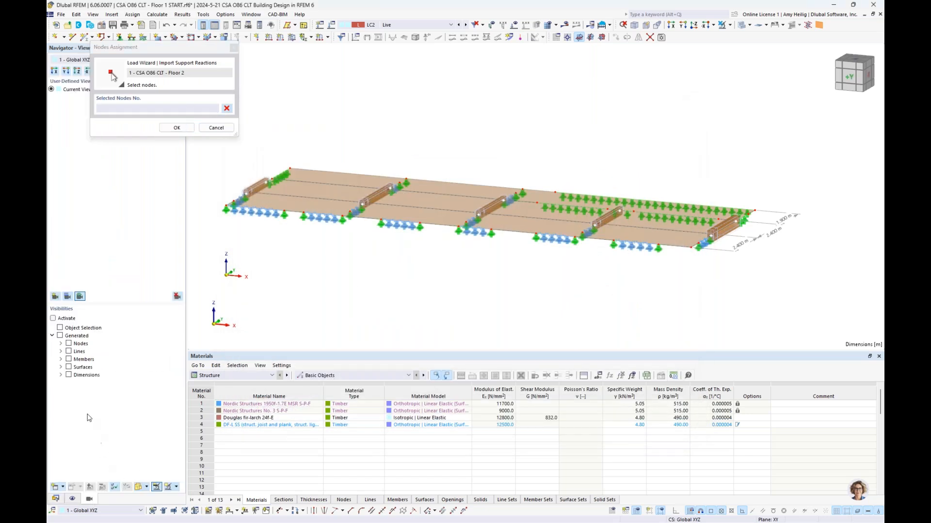
{"action": "left_click", "coordinate": [61, 344]}
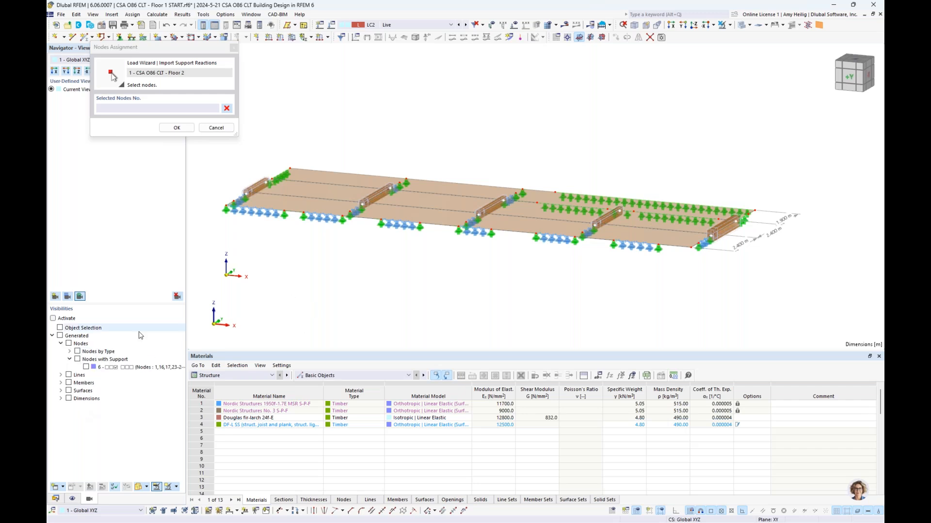
{"action": "left_click", "coordinate": [78, 359]}
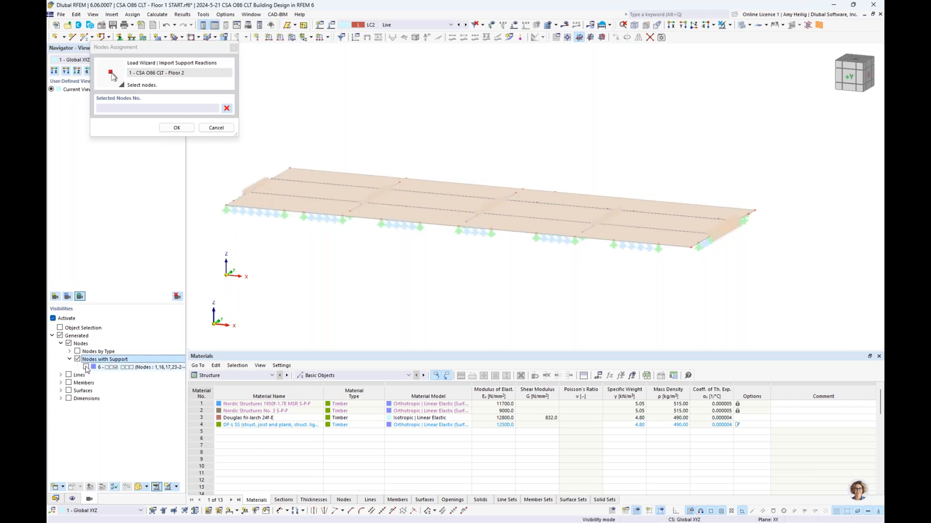
{"action": "middle_click_drag", "start_coordinate": [493, 270], "coordinate": [484, 275], "text": "ctrl"}
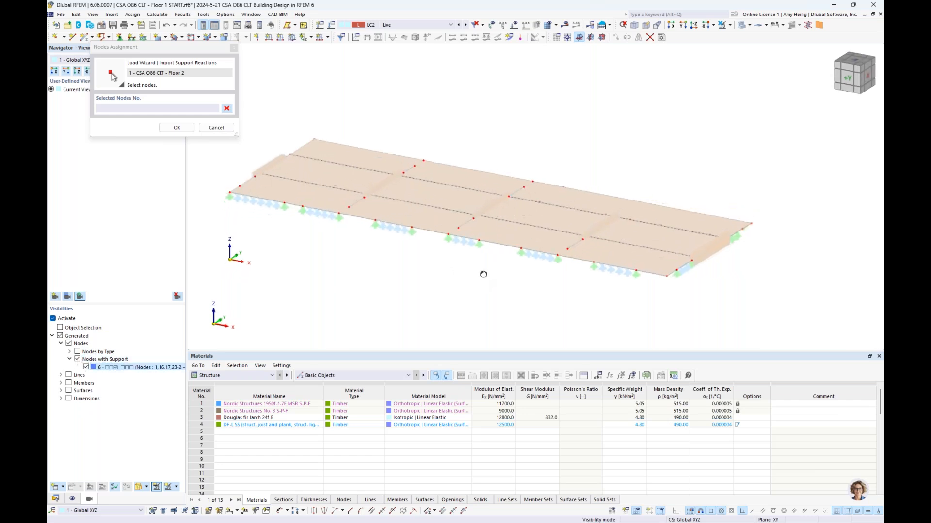
{"action": "left_click_drag", "start_coordinate": [799, 313], "coordinate": [220, 140]}
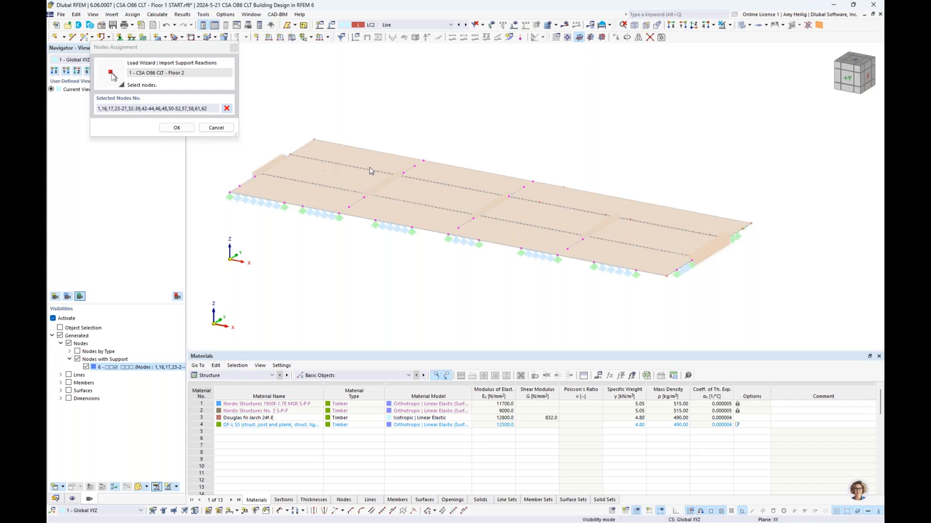
{"action": "middle_click_drag", "start_coordinate": [370, 171], "coordinate": [385, 185]}
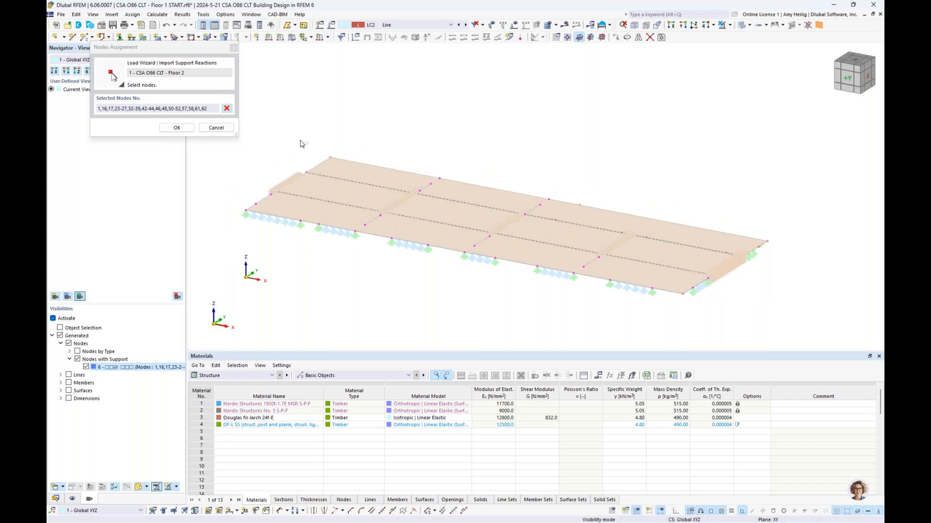
{"action": "left_click", "coordinate": [226, 108]}
- Select all the supported nodes of the floor and assign them as the target nodes of the reaction import
{"action": "middle_click_drag", "start_coordinate": [637, 289], "coordinate": [646, 295]}
{"action": "left_click_drag", "start_coordinate": [789, 323], "coordinate": [221, 154]}
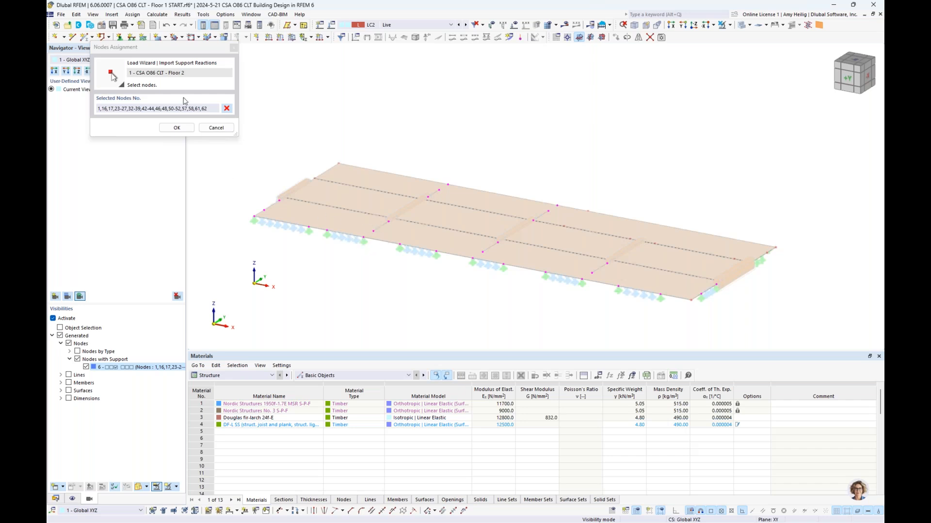
{"action": "left_click", "coordinate": [177, 127]}
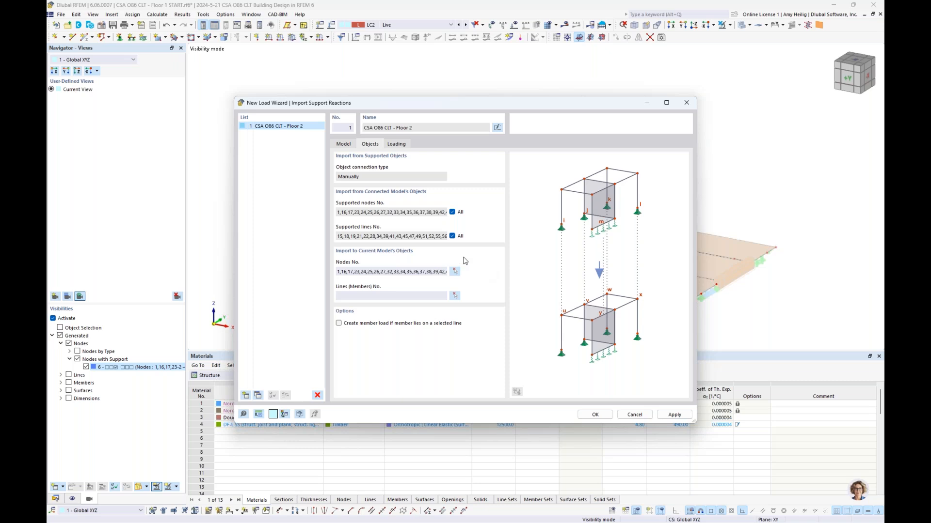
- Restrict the visibility to lines with both line support types and assign all of them as the import's target lines
{"action": "left_click", "coordinate": [455, 296]}
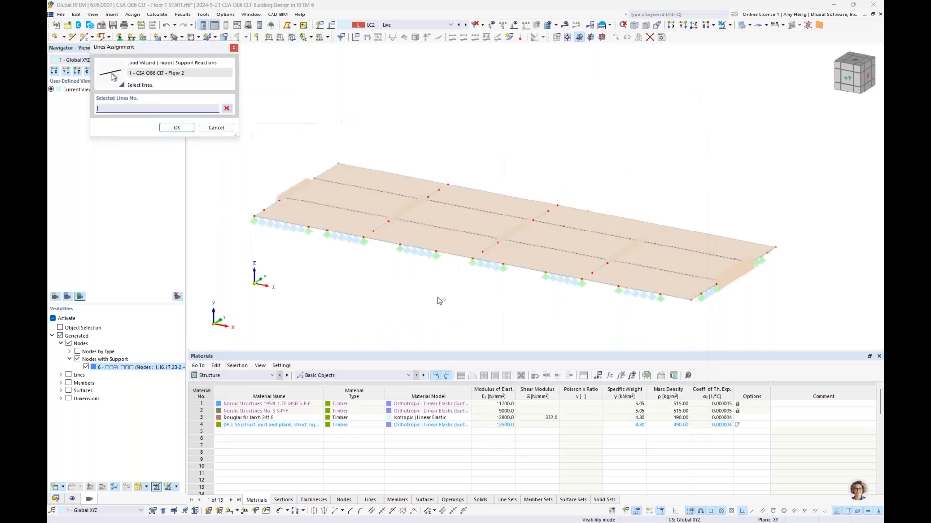
{"action": "left_click", "coordinate": [68, 343]}
{"action": "left_click", "coordinate": [61, 343]}
{"action": "left_click", "coordinate": [61, 351]}
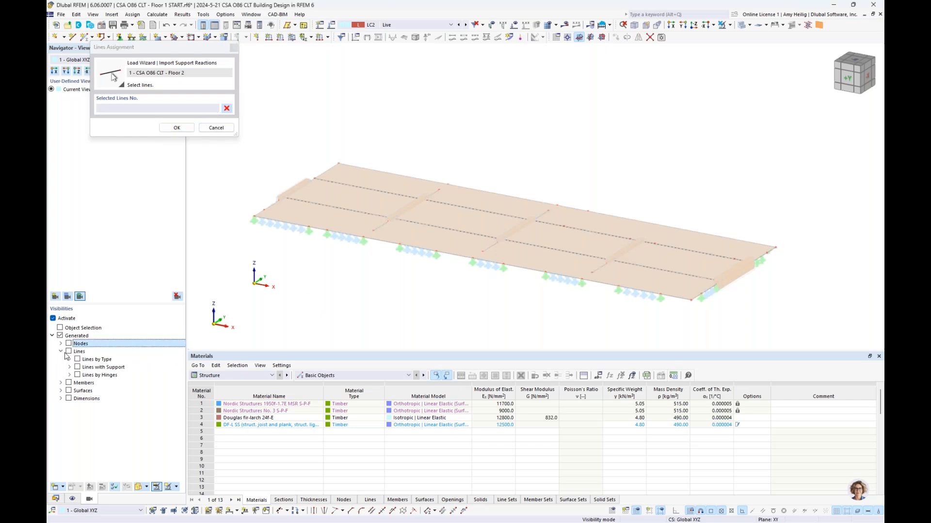
{"action": "left_click", "coordinate": [69, 351]}
{"action": "left_click", "coordinate": [70, 367]}
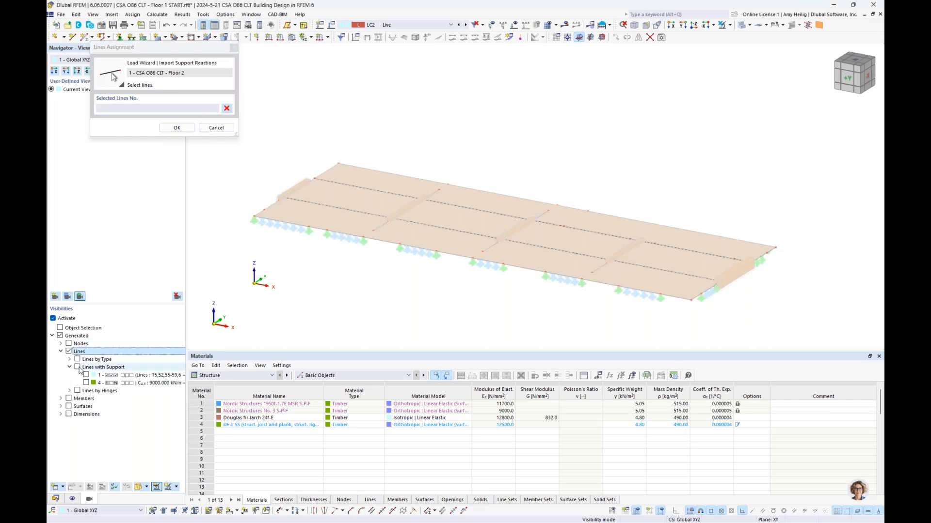
{"action": "left_click", "coordinate": [86, 376]}
{"action": "left_click", "coordinate": [86, 383]}
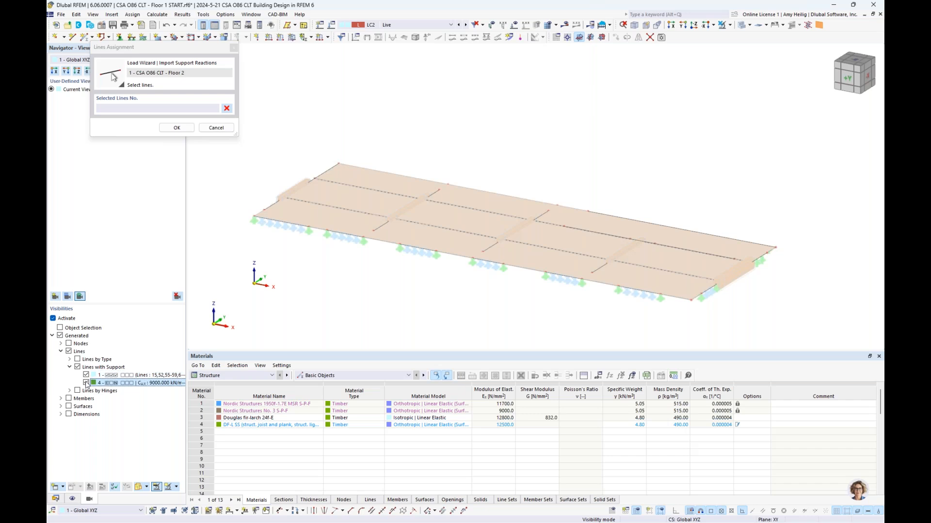
{"action": "left_click_drag", "start_coordinate": [838, 329], "coordinate": [250, 151]}
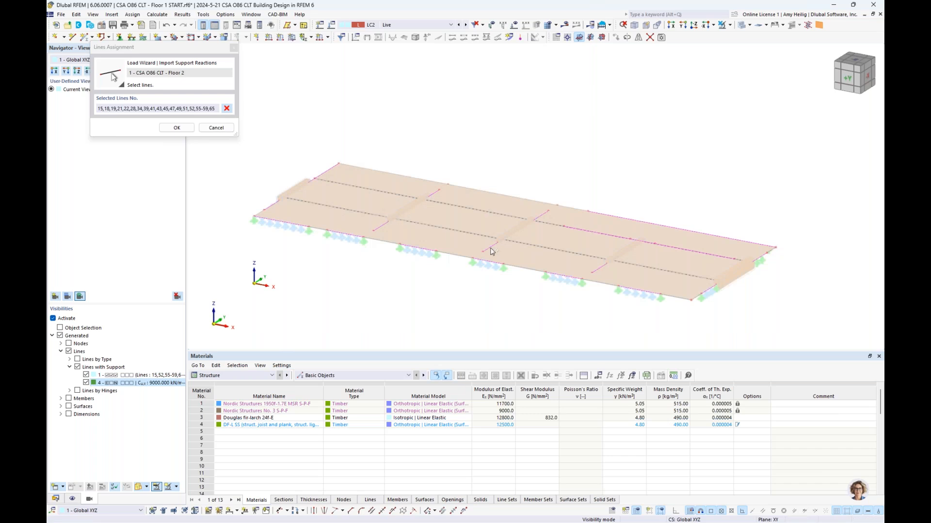
{"action": "left_click", "coordinate": [177, 127]}
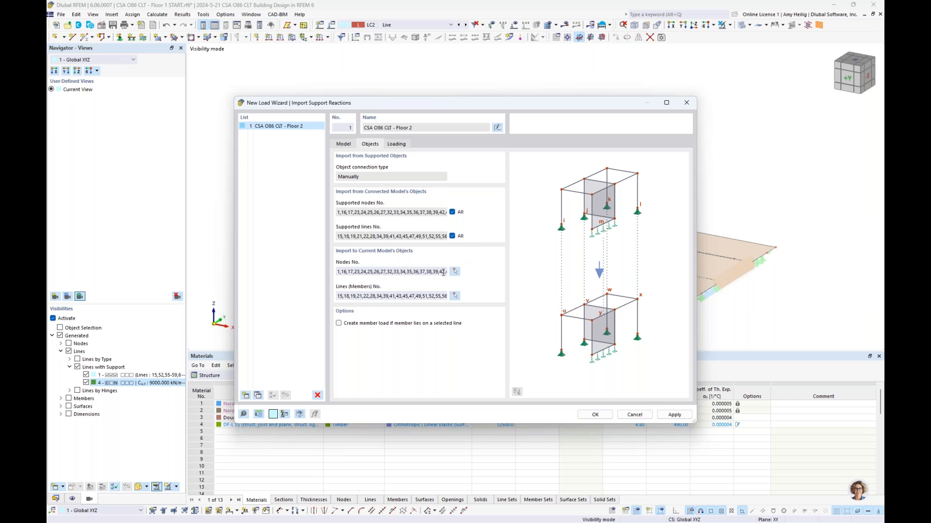
- Check the load distribution choices in the wizard and link the Floor 2 model's LC1 reactions to the current model's LC1
{"action": "left_click", "coordinate": [396, 144]}
{"action": "left_click", "coordinate": [397, 177]}
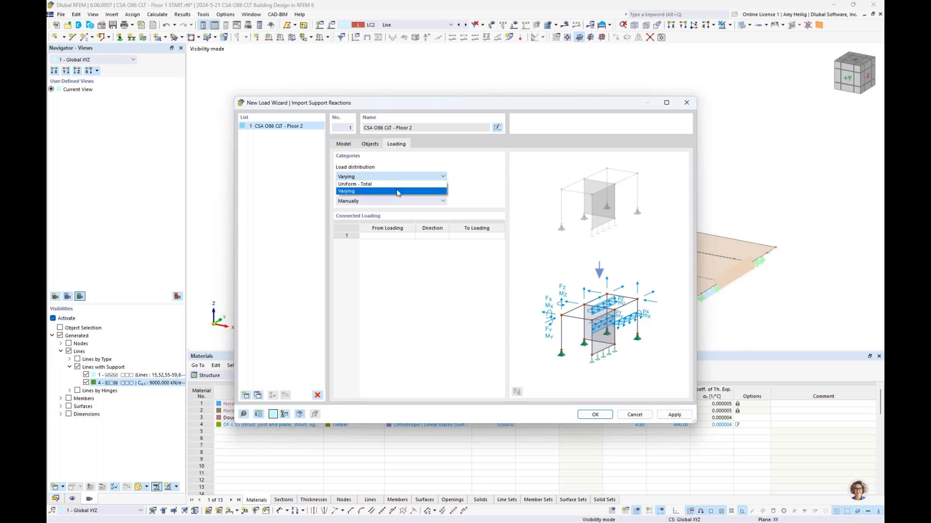
{"action": "left_click", "coordinate": [488, 185]}
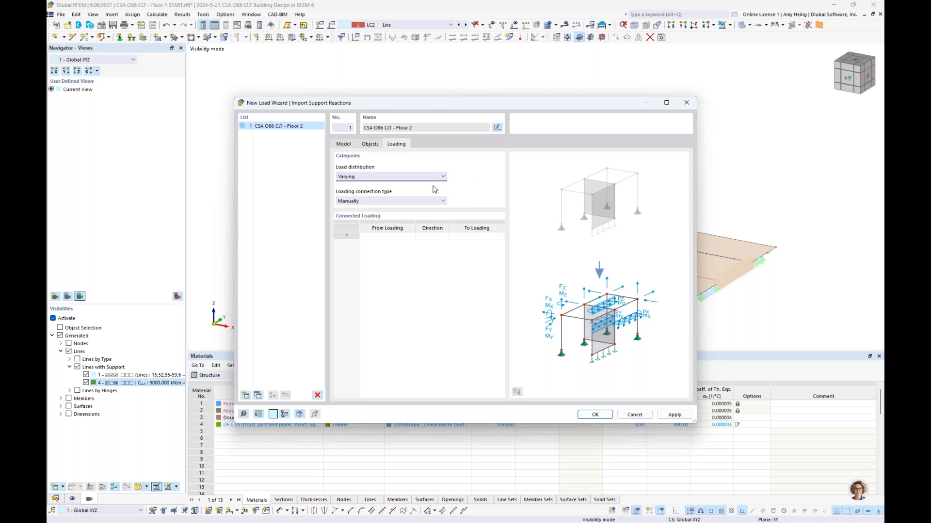
{"action": "left_click", "coordinate": [402, 236]}
{"action": "left_click", "coordinate": [406, 238]}
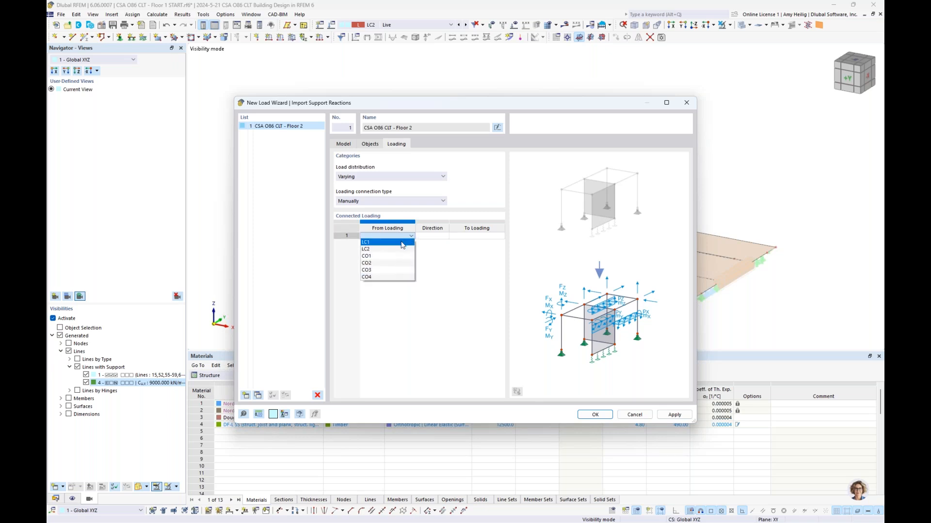
{"action": "left_click", "coordinate": [402, 242]}
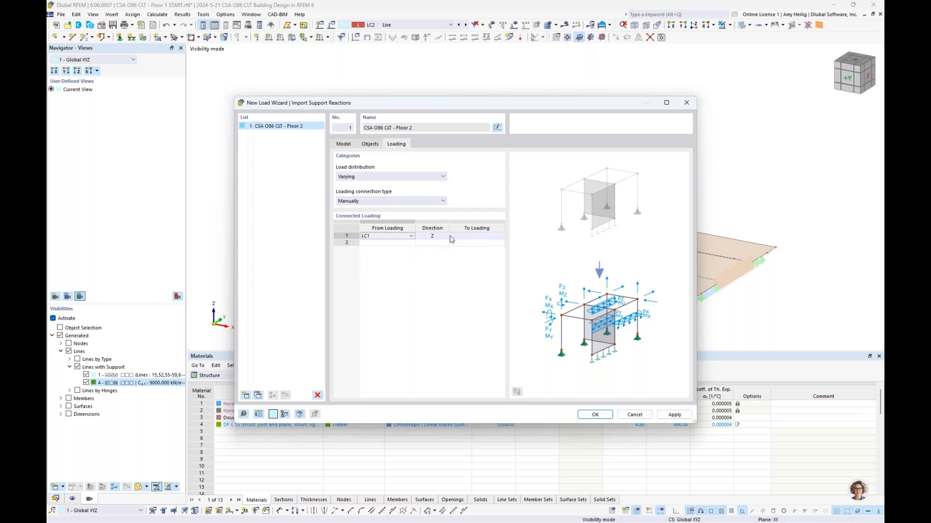
{"action": "left_click", "coordinate": [467, 237]}
{"action": "left_click", "coordinate": [469, 237]}
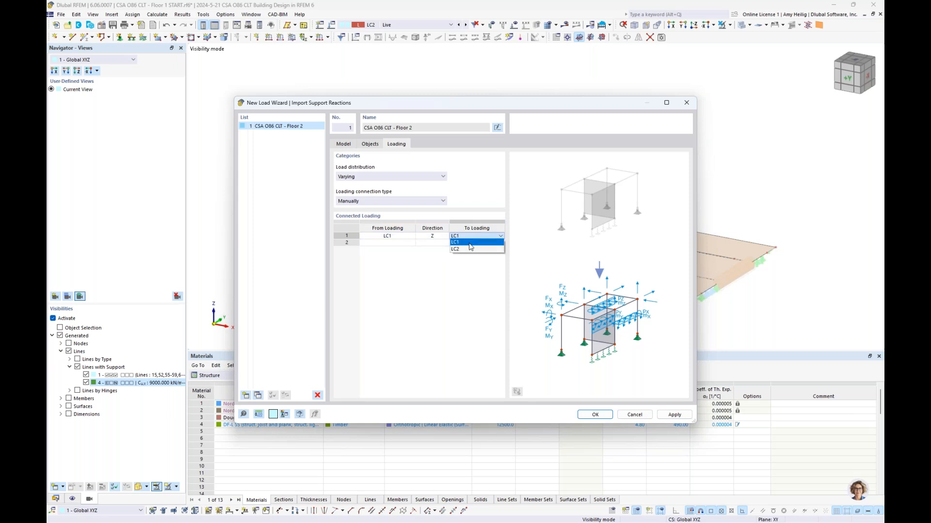
{"action": "left_click", "coordinate": [455, 243]}
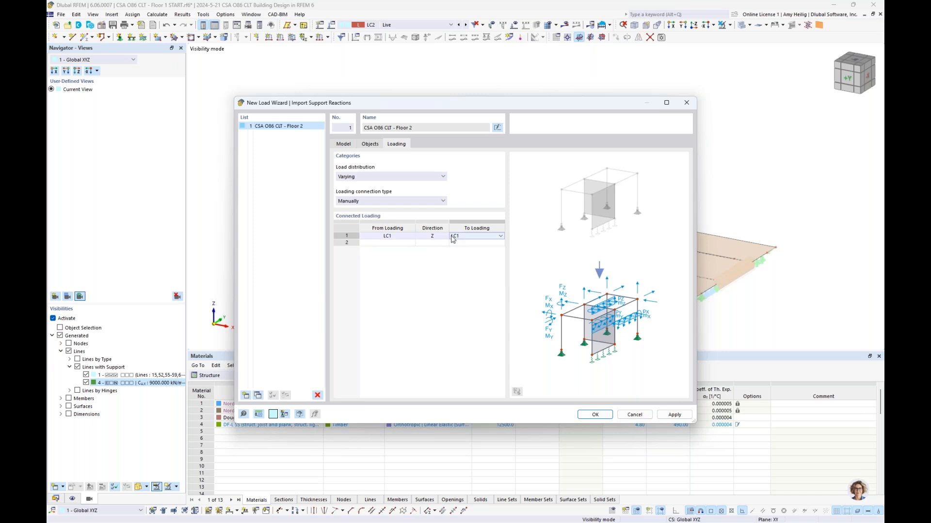
- Link the Floor 2 model's LC2 reactions to the current model's LC2 and create the support reaction import
{"action": "left_click", "coordinate": [402, 246]}
{"action": "left_click", "coordinate": [405, 245]}
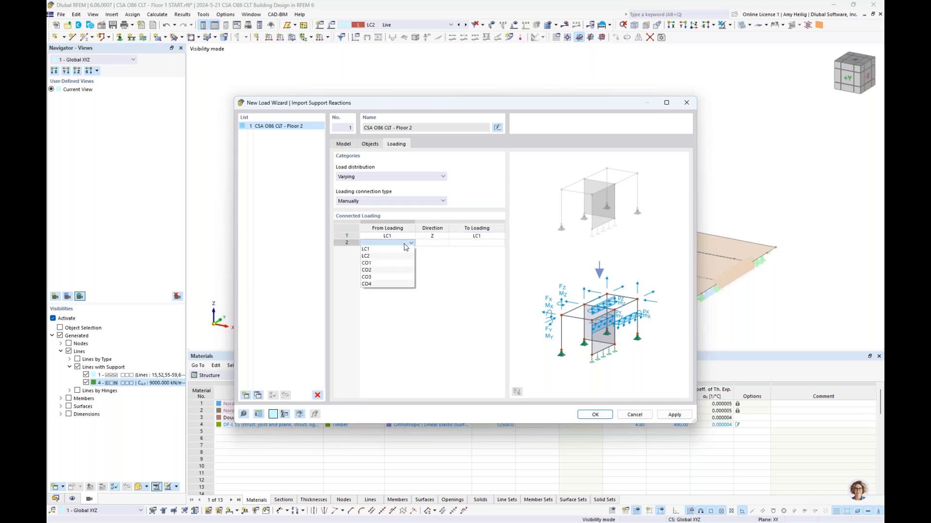
{"action": "left_click", "coordinate": [401, 257]}
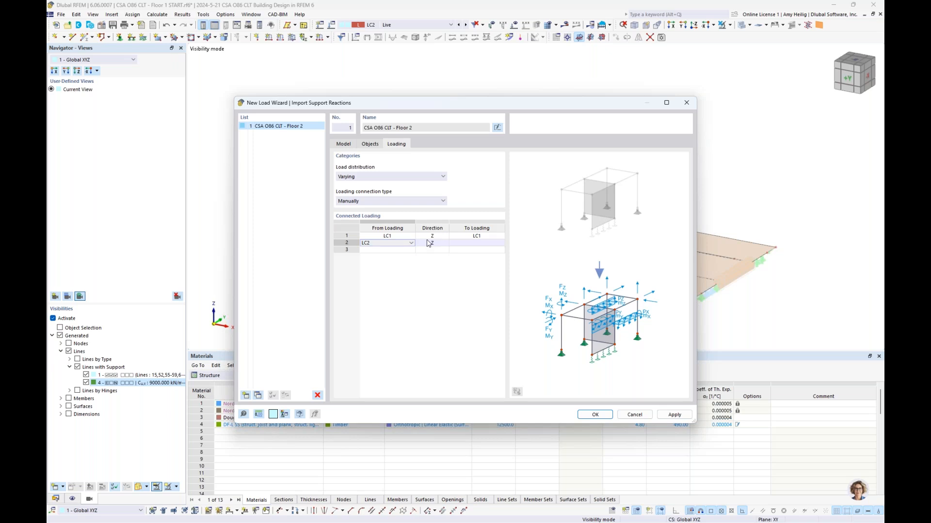
{"action": "left_click", "coordinate": [464, 243]}
{"action": "left_click", "coordinate": [500, 243]}
{"action": "left_click", "coordinate": [473, 256]}
{"action": "left_click", "coordinate": [465, 276]}
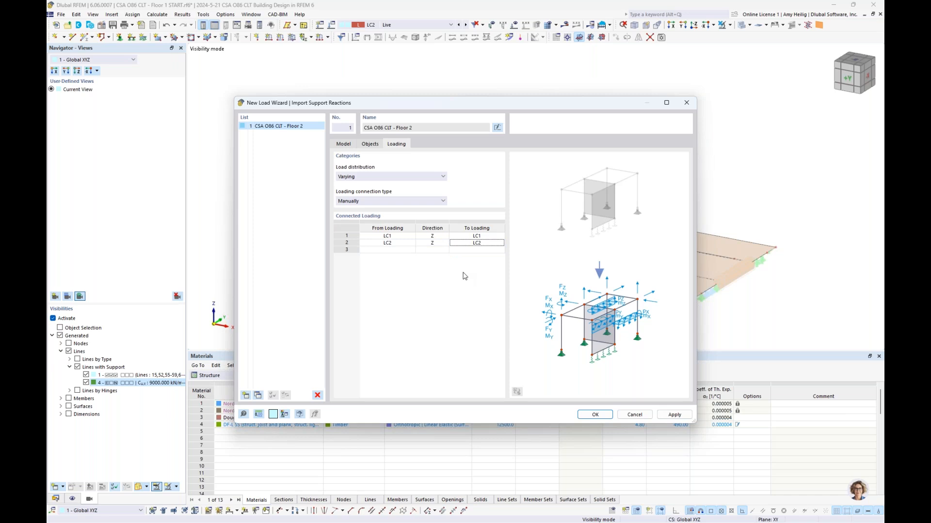
{"action": "left_click", "coordinate": [594, 415]}
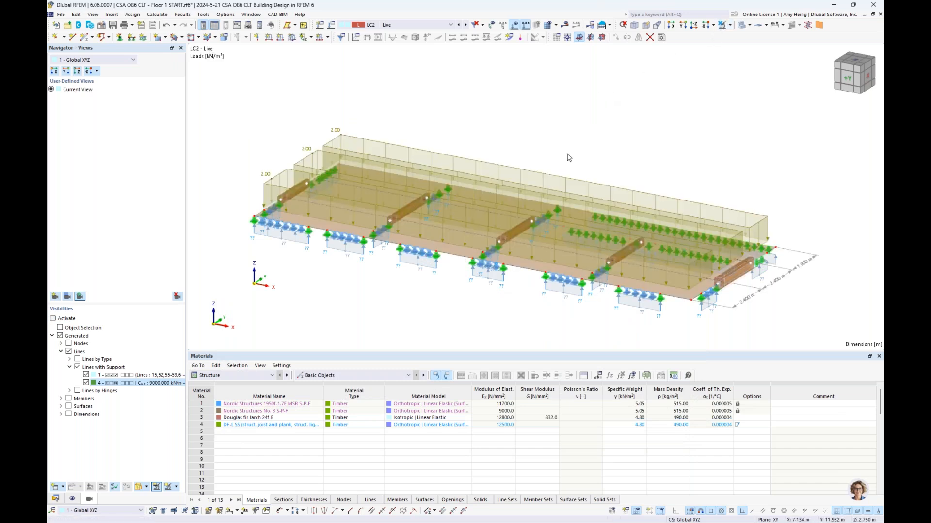
- Hide the surface loads and calculate LC2 so the imported Floor 2 reactions act as loads, with the results display turned off
{"action": "left_click", "coordinate": [73, 499]}
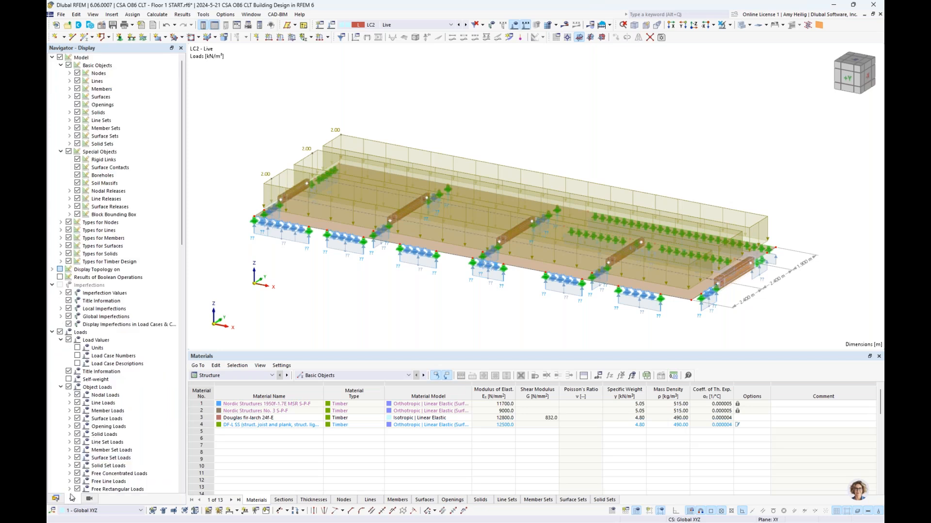
{"action": "left_click", "coordinate": [77, 418]}
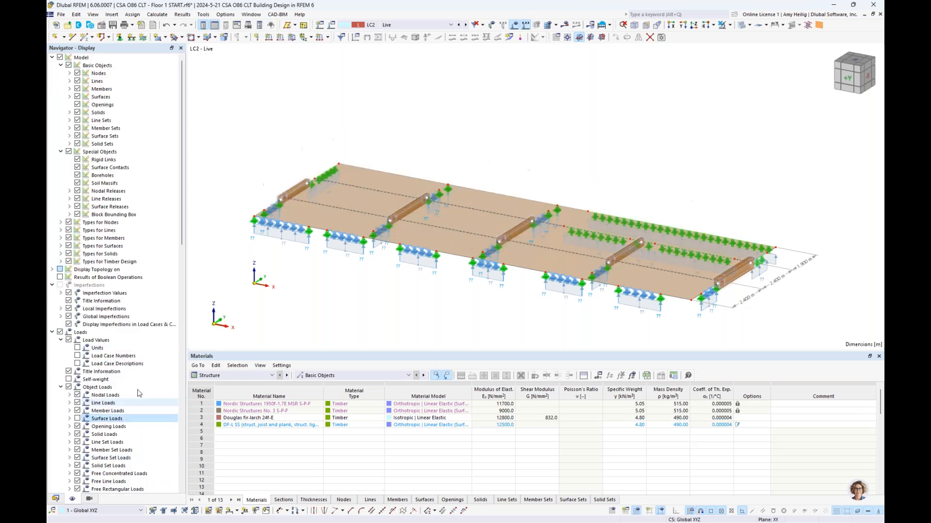
{"action": "left_click", "coordinate": [564, 25]}
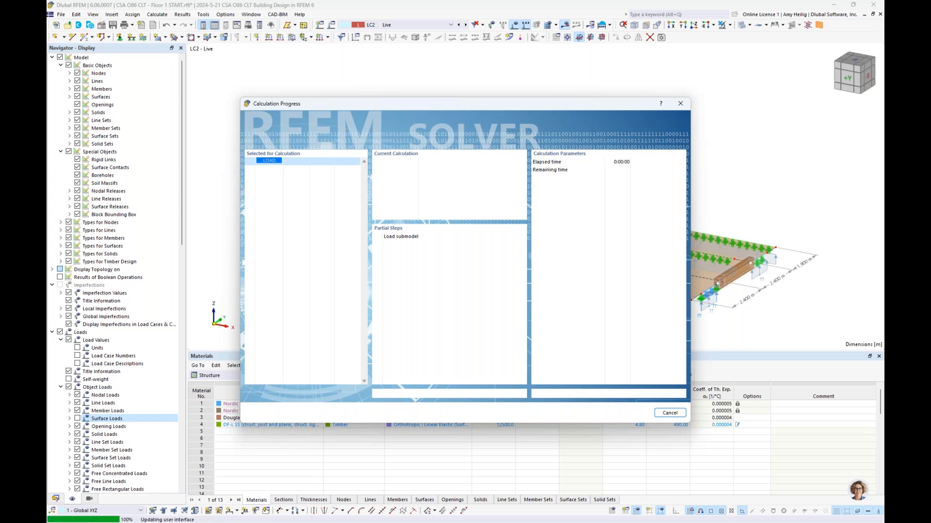
{"action": "left_click_drag", "start_coordinate": [595, 104], "coordinate": [586, 252]}
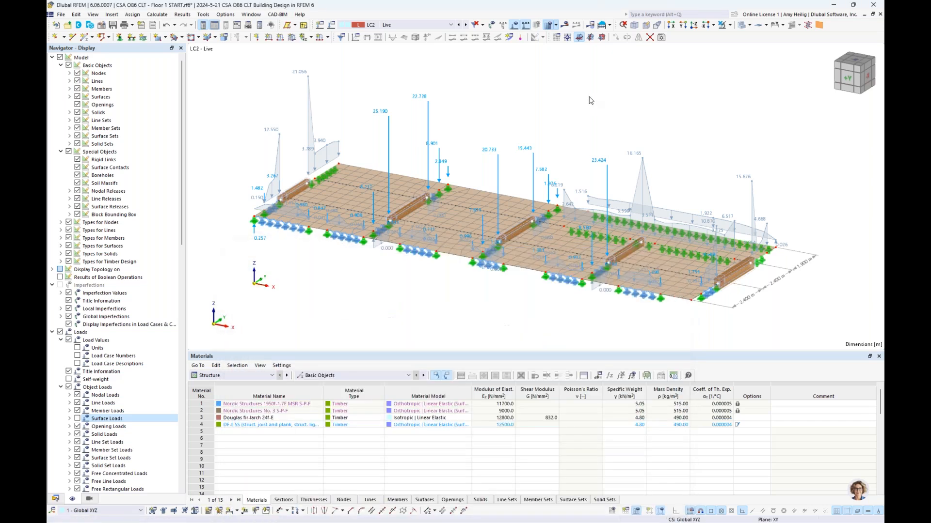
{"action": "left_click", "coordinate": [566, 25]}
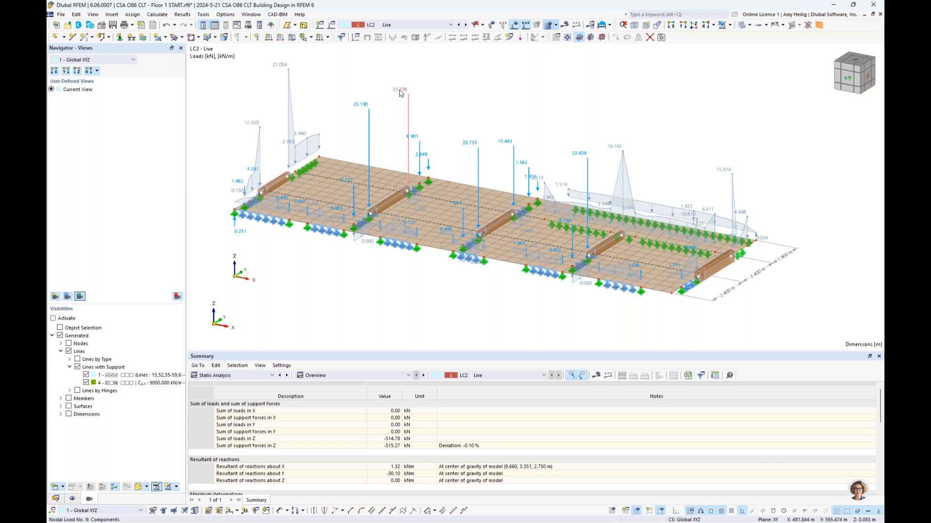
- Compare the imported LC2 reaction loads with the support reactions in the Floor 2 model and return to the Floor 1 START model
{"action": "mouse_move", "coordinate": [392, 132]}
{"action": "middle_mouse_down", "text": "ctrl"}
{"action": "mouse_move", "coordinate": [374, 118]}
{"action": "mouse_move", "coordinate": [399, 128]}
{"action": "middle_mouse_up", "text": "ctrl"}
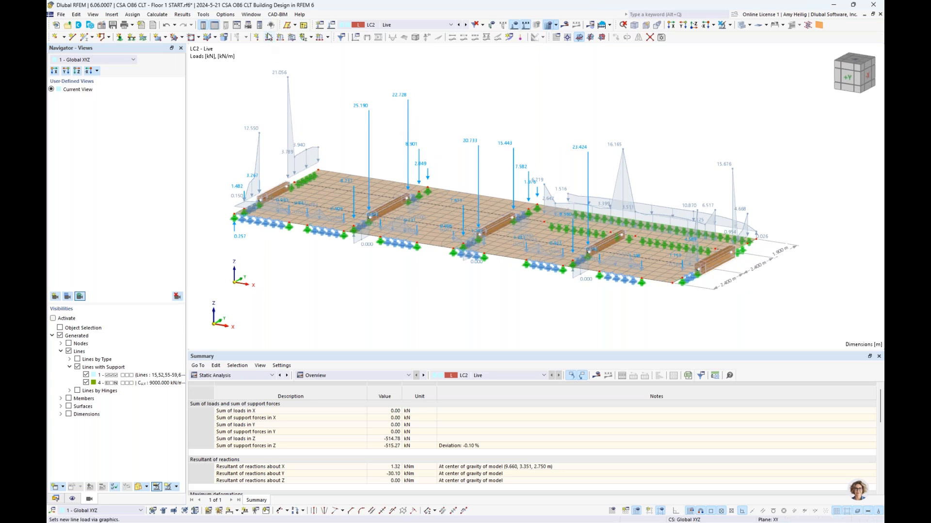
{"action": "left_click", "coordinate": [251, 14]}
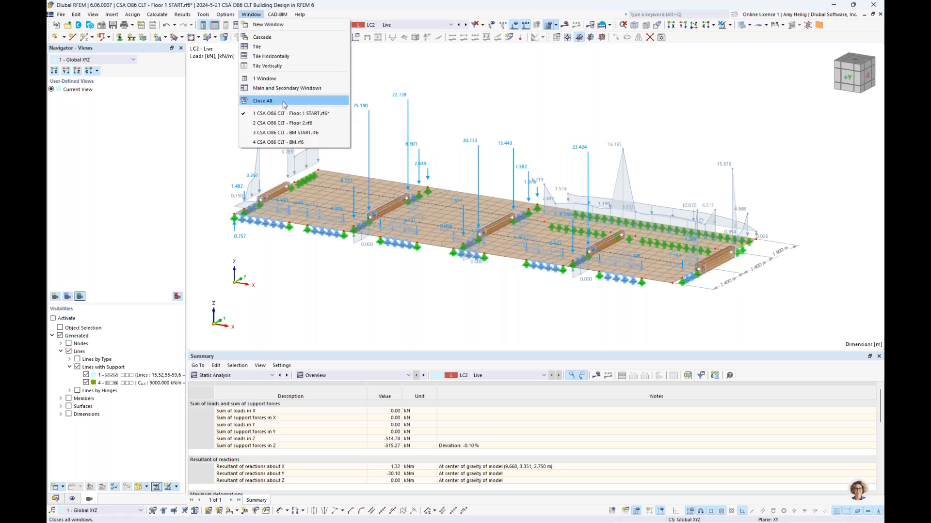
{"action": "left_click", "coordinate": [291, 123]}
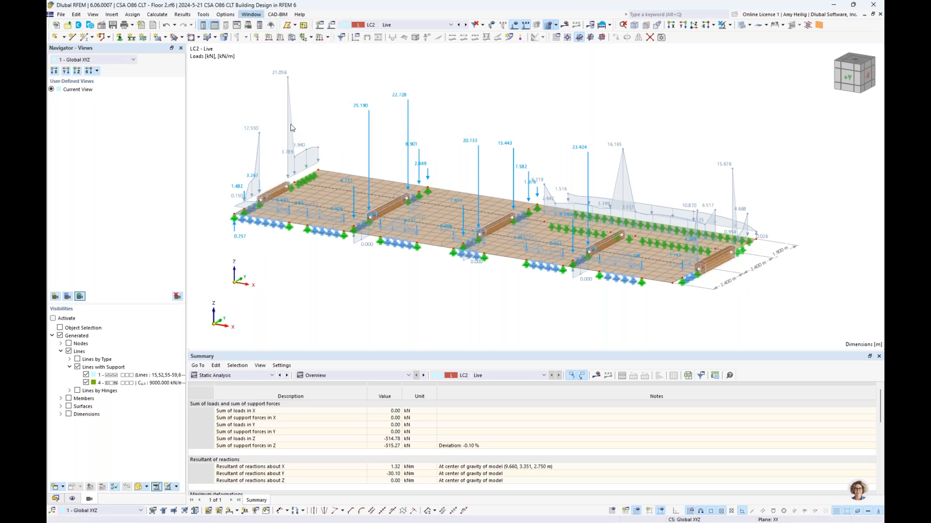
{"action": "middle_click_drag", "start_coordinate": [375, 243], "coordinate": [382, 227], "text": "ctrl"}
{"action": "scroll", "coordinate": [357, 269], "scroll_direction": "up", "scroll_amount": 3}
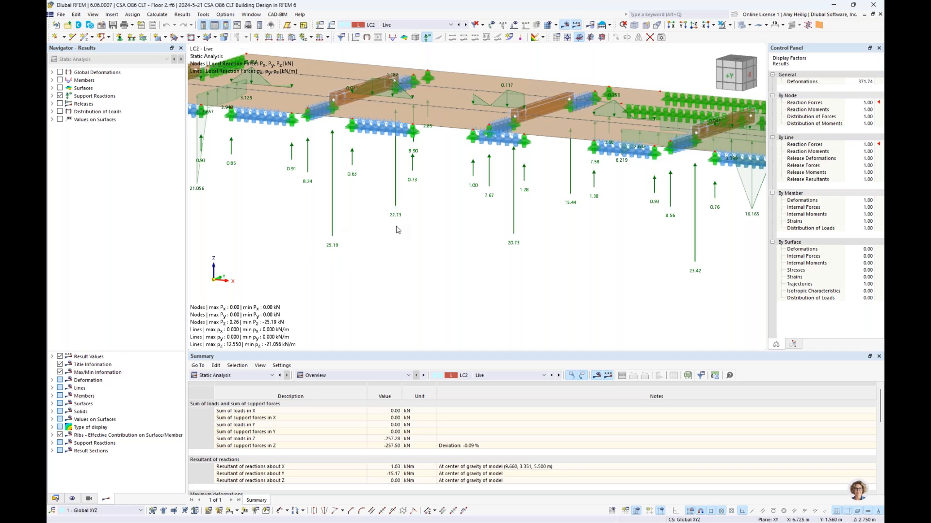
{"action": "scroll", "coordinate": [396, 230], "scroll_direction": "down", "scroll_amount": 3}
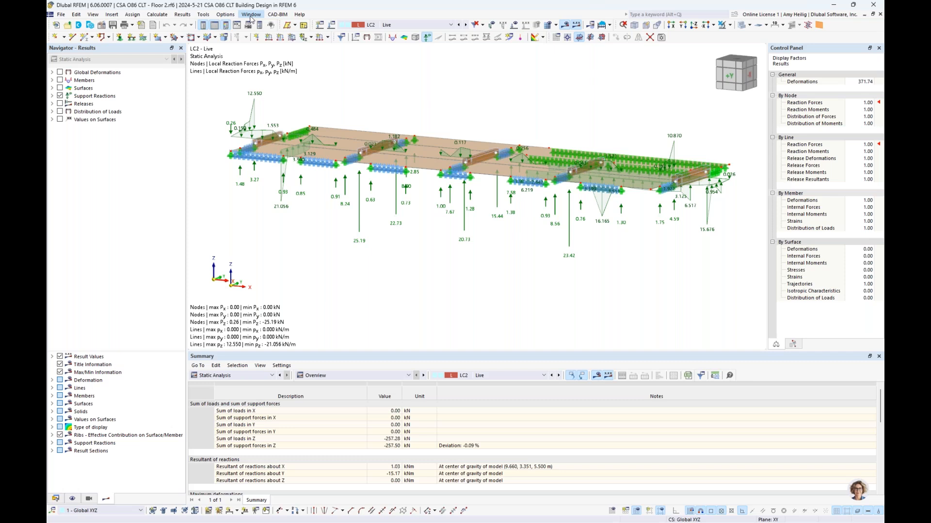
{"action": "left_click", "coordinate": [251, 16]}
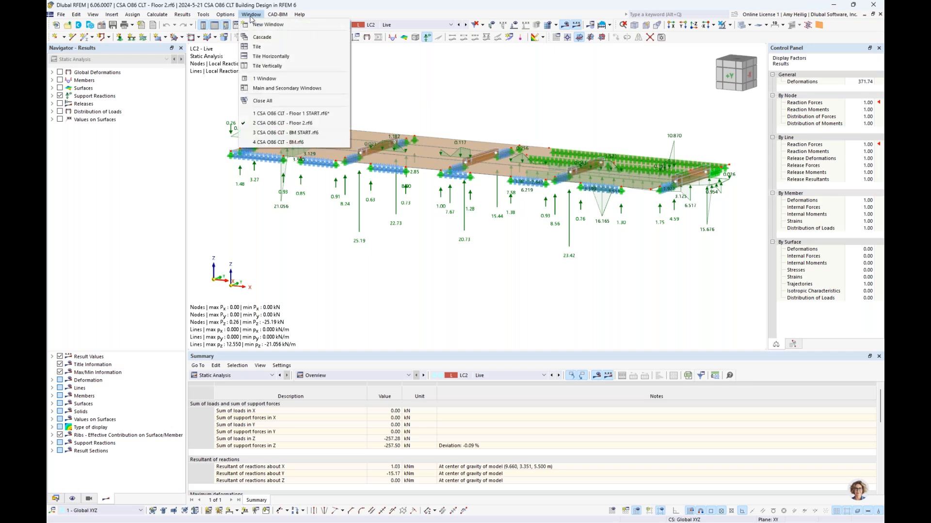
{"action": "left_click", "coordinate": [277, 114]}
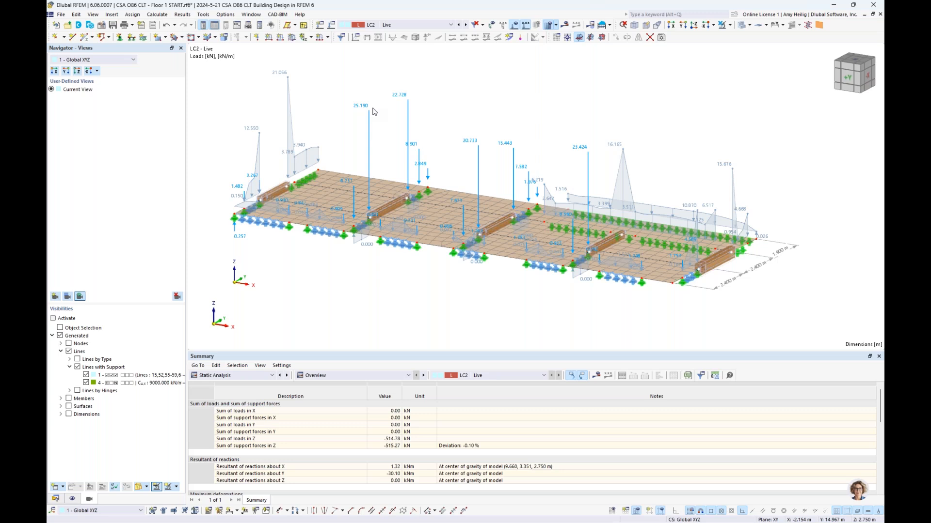
- Check the available creep factor choices in the NBC | Wood 2020 combination settings of the load cases and leave them unchanged
{"action": "left_click", "coordinate": [515, 26]}
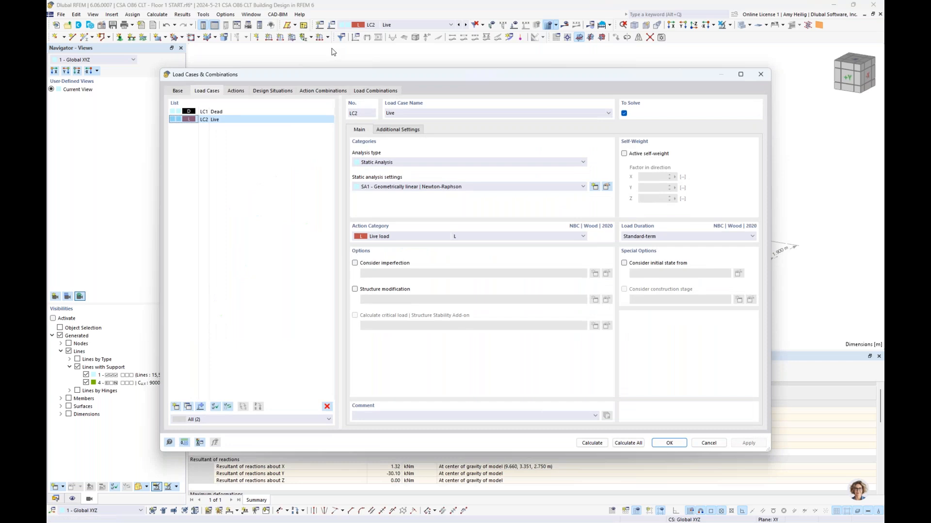
{"action": "left_click", "coordinate": [178, 91]}
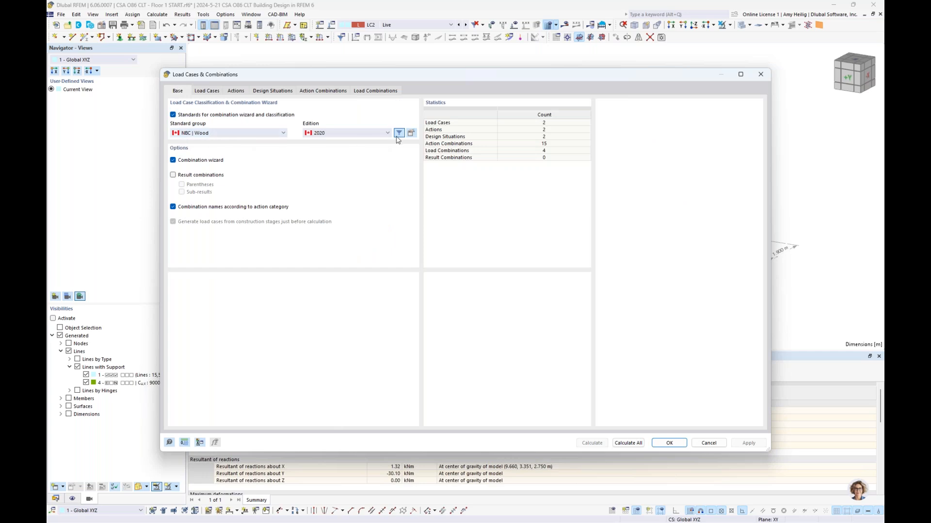
{"action": "left_click", "coordinate": [410, 133]}
{"action": "left_click", "coordinate": [494, 210]}
{"action": "left_click", "coordinate": [500, 212]}
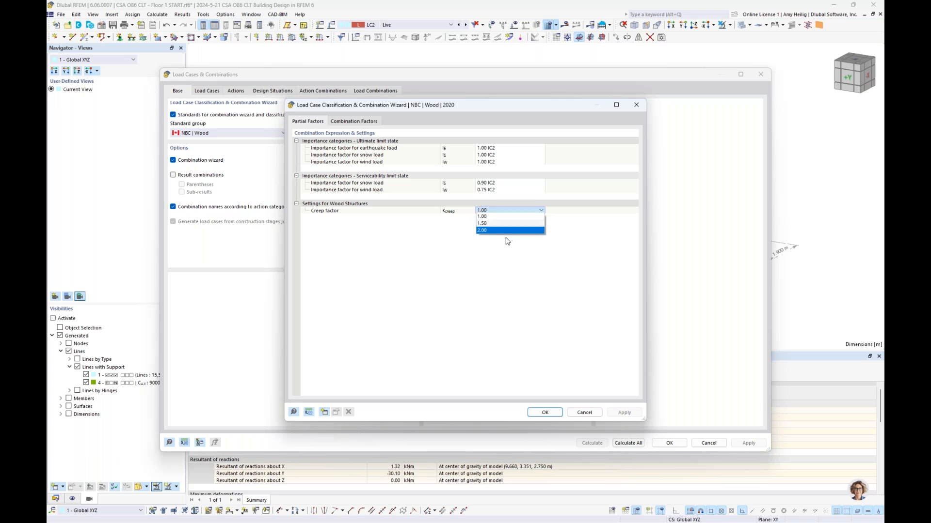
{"action": "left_click", "coordinate": [503, 257]}
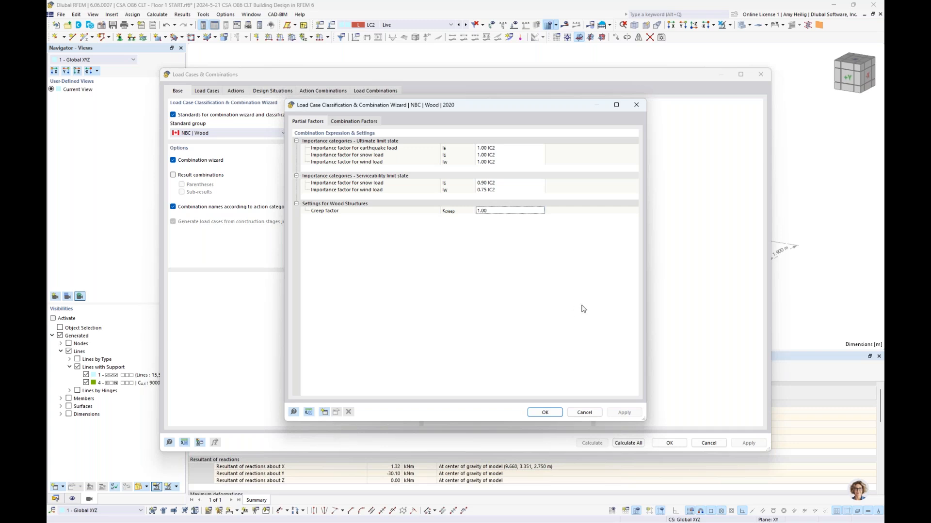
{"action": "left_click", "coordinate": [588, 412]}
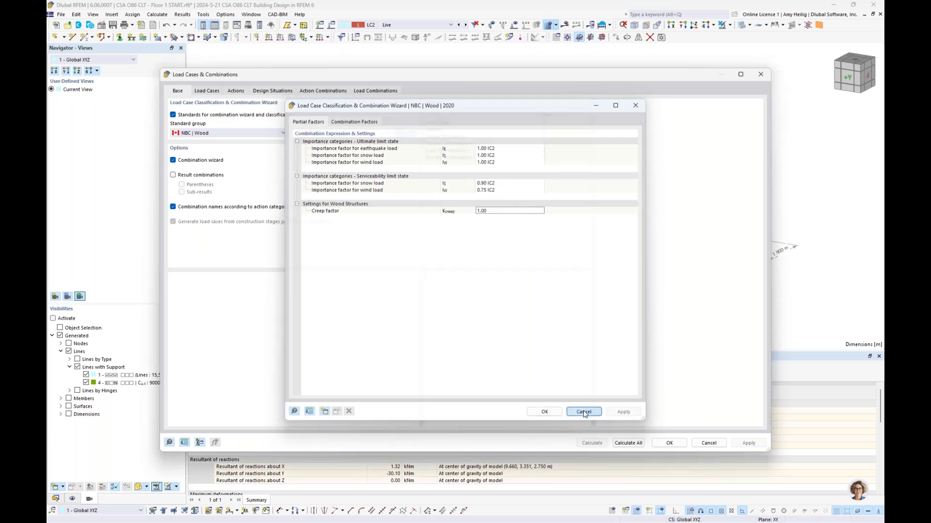
- Review the design situations and read the combination rules for the Limit State of Serviceability
{"action": "left_click", "coordinate": [286, 90]}
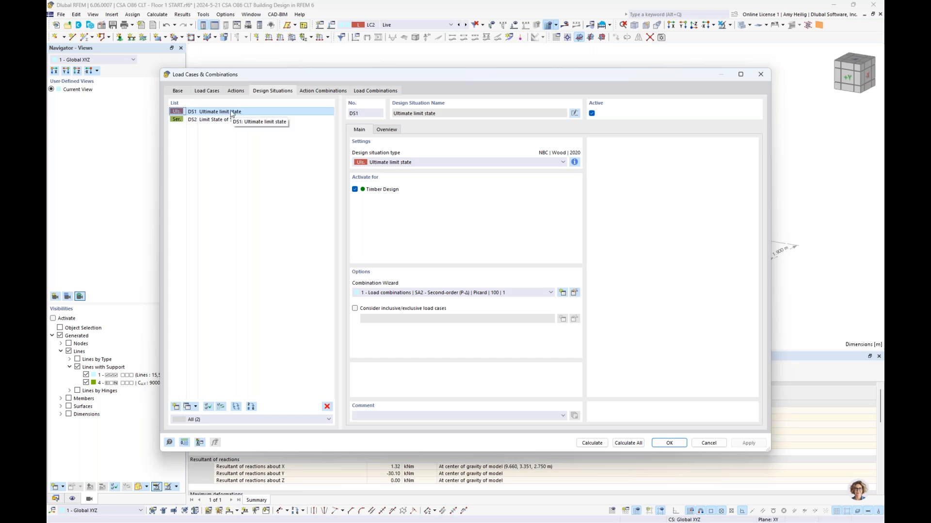
{"action": "left_click", "coordinate": [228, 120]}
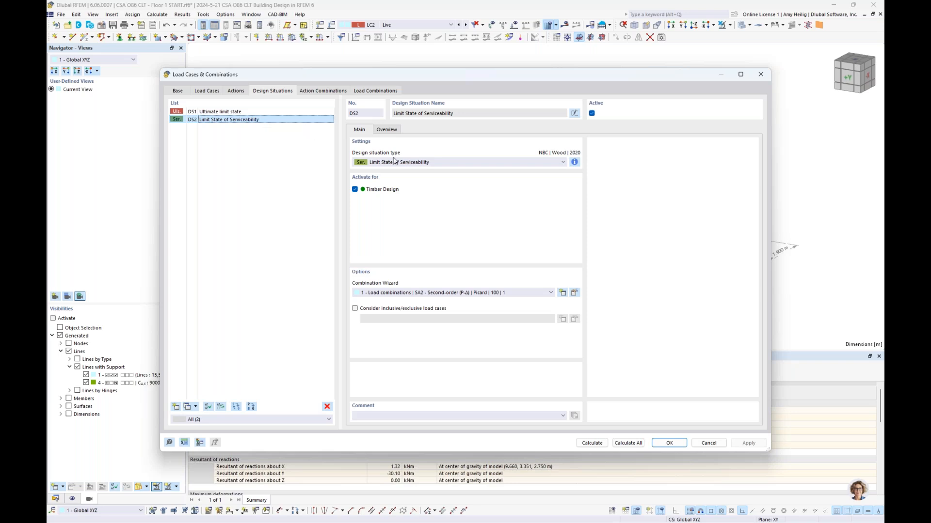
{"action": "left_click", "coordinate": [574, 162]}
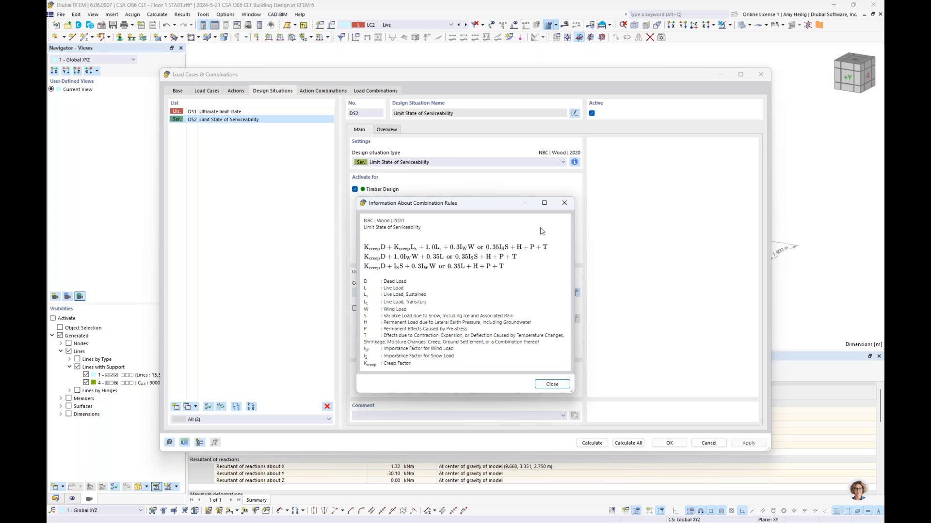
{"action": "left_click", "coordinate": [564, 208]}
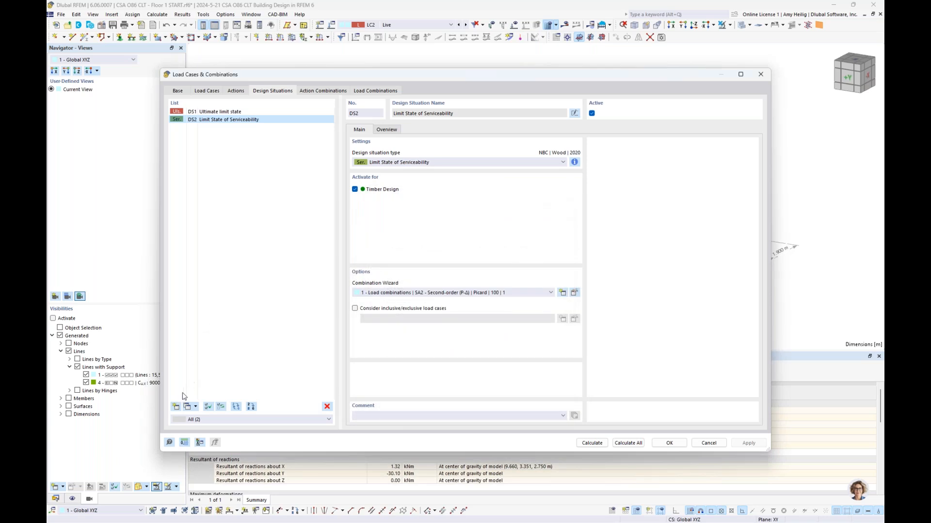
- Add a design situation of type Ultimate limit state, Fire, check the load combinations and accept the load settings
{"action": "left_click", "coordinate": [176, 406]}
{"action": "left_click", "coordinate": [431, 163]}
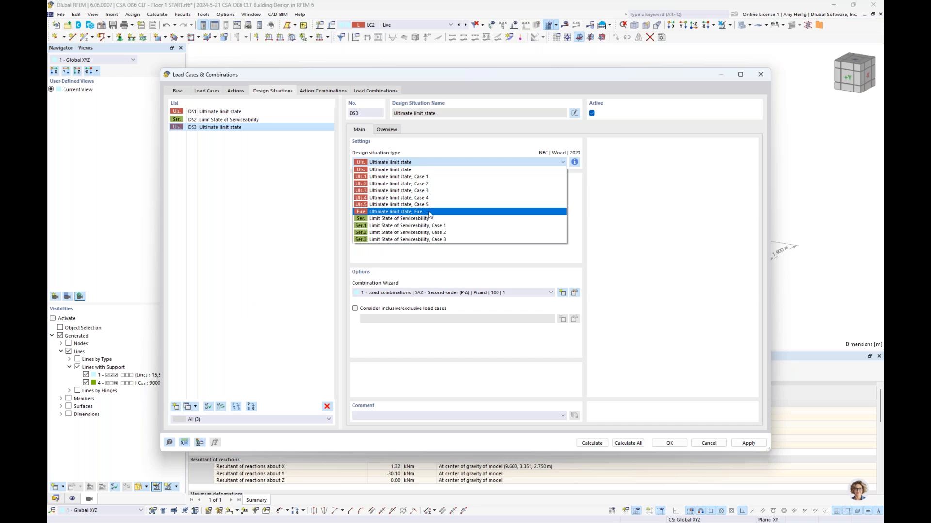
{"action": "left_click", "coordinate": [429, 212]}
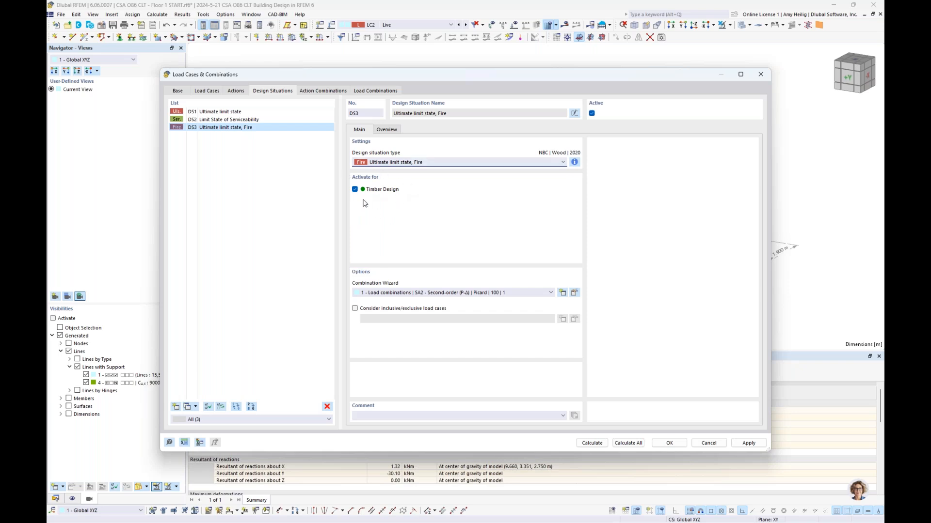
{"action": "left_click", "coordinate": [364, 92]}
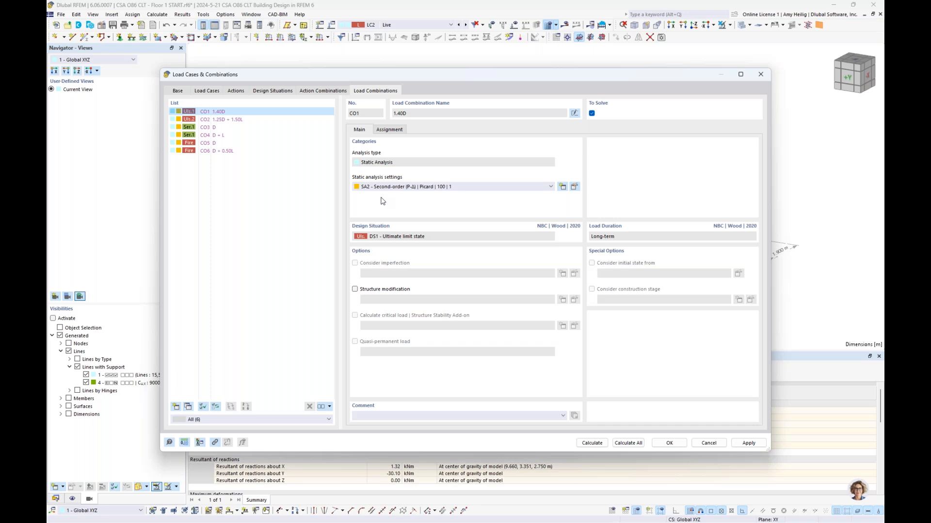
{"action": "left_click", "coordinate": [669, 443]}
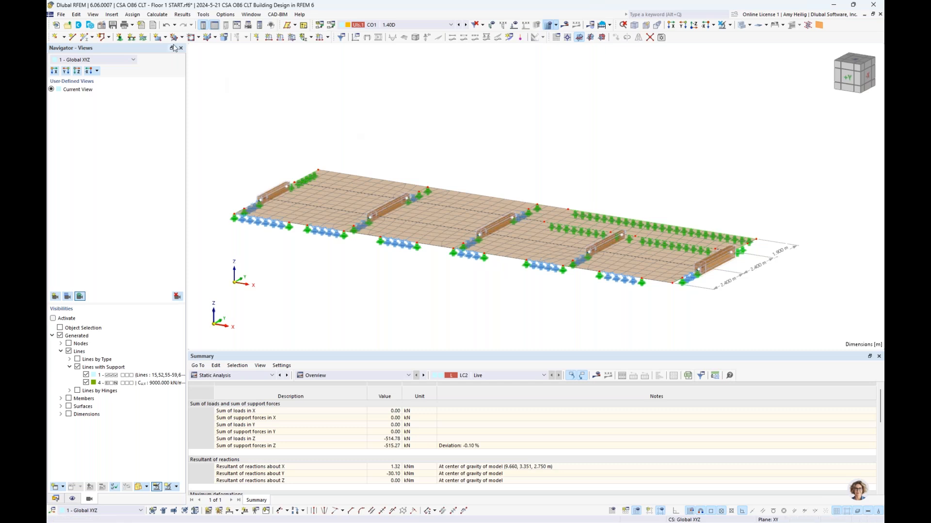
- Set the target length of finite elements to 0.4 m in the mesh settings and generate the mesh
{"action": "left_click", "coordinate": [157, 14]}
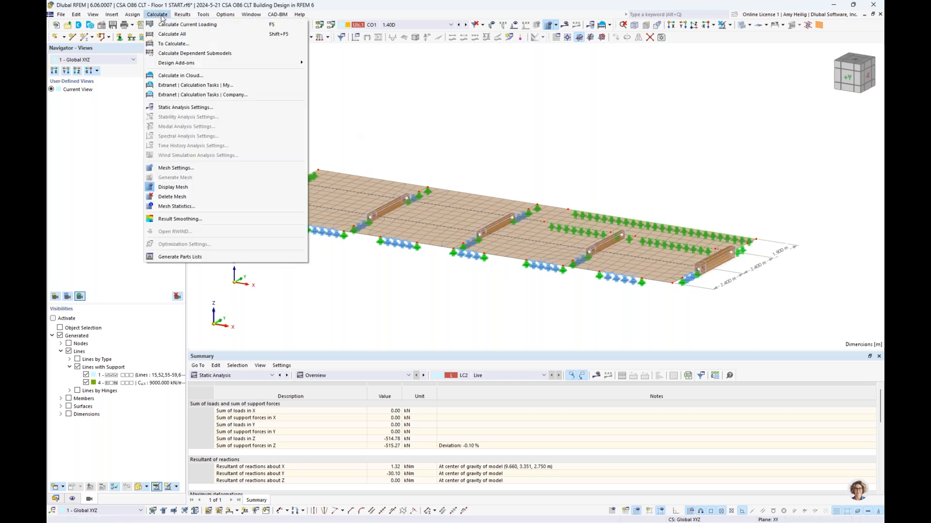
{"action": "left_click", "coordinate": [182, 168]}
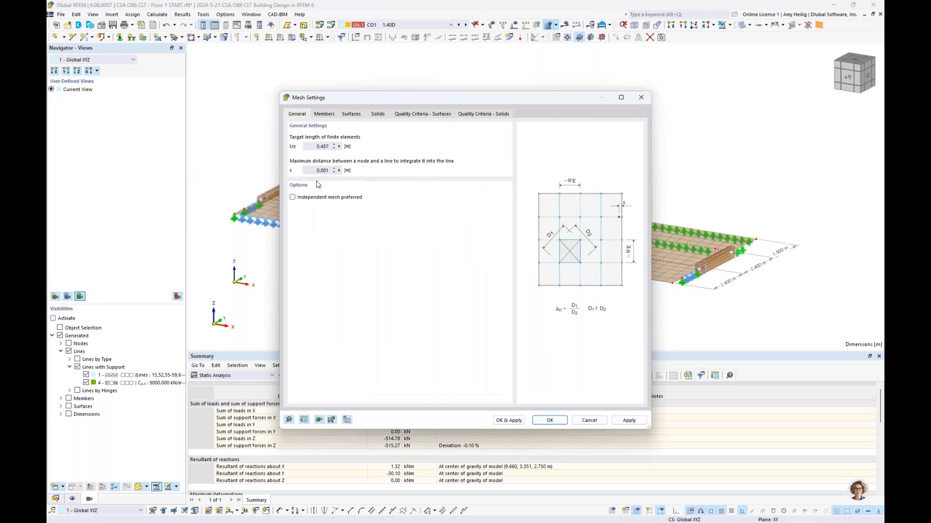
{"action": "type", "text": "0.4"}
{"action": "left_click", "coordinate": [507, 420]}
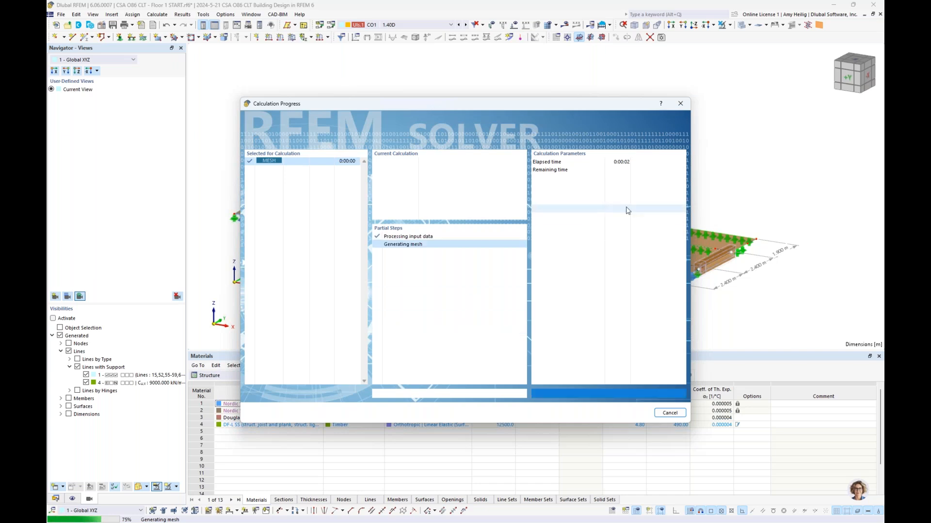
- Inspect the finite element mesh of the floor in wireframe and return to the solid display
{"action": "left_click", "coordinate": [742, 26]}
{"action": "mouse_move", "coordinate": [594, 106]}
{"action": "middle_mouse_down"}
{"action": "mouse_move", "coordinate": [598, 146]}
{"action": "mouse_move", "coordinate": [596, 123]}
{"action": "middle_mouse_up"}
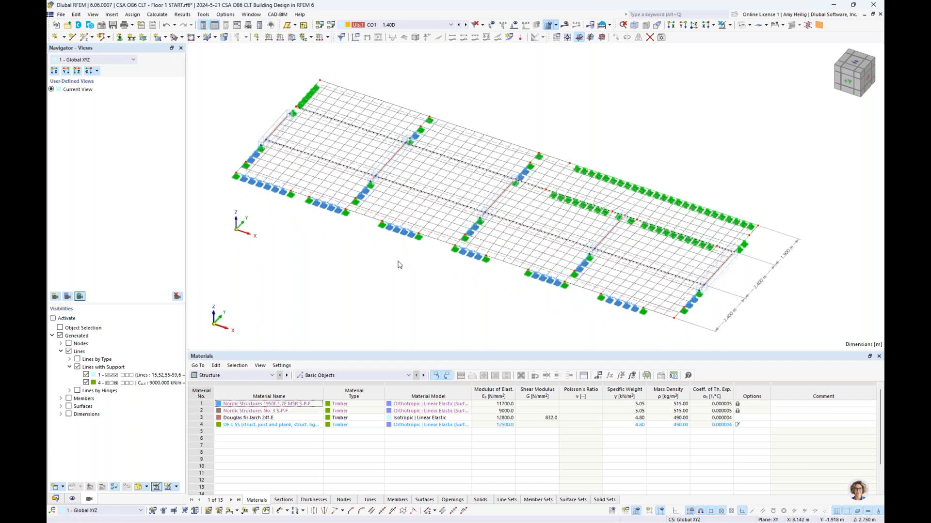
{"action": "left_click", "coordinate": [728, 29]}
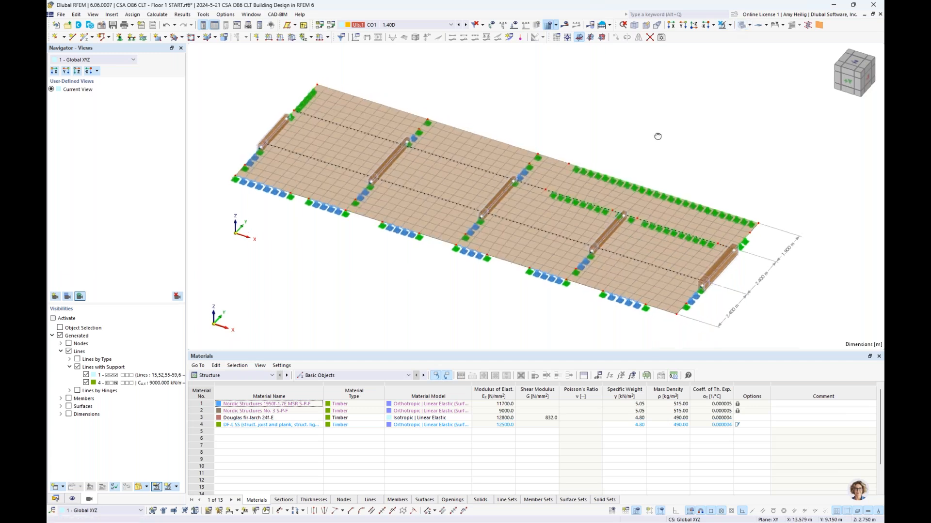
{"action": "middle_click_drag", "start_coordinate": [659, 145], "coordinate": [659, 119], "text": "ctrl"}
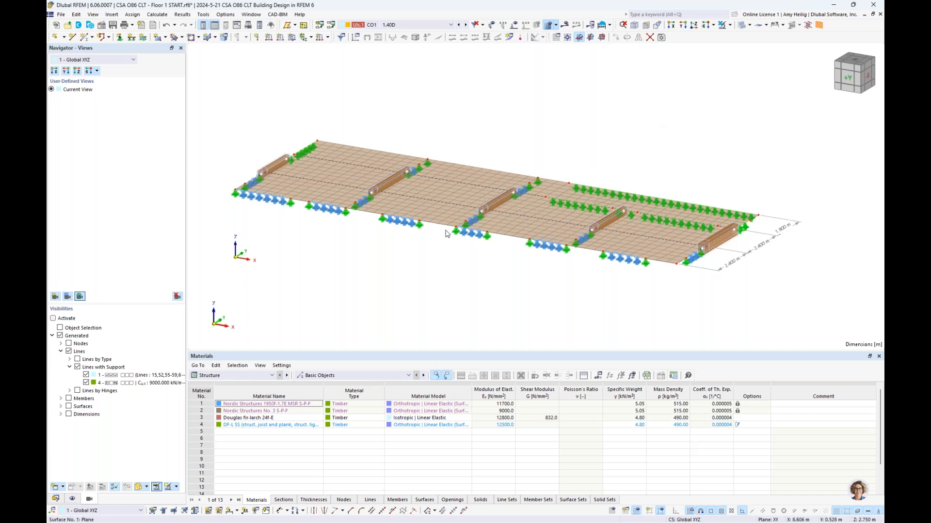
- Open floor surfaces 1-3 together for editing and switch their timber design properties off and back on
{"action": "left_click_drag", "start_coordinate": [444, 274], "coordinate": [430, 116]}
{"action": "scroll", "coordinate": [467, 202], "scroll_direction": "up", "scroll_amount": 3}
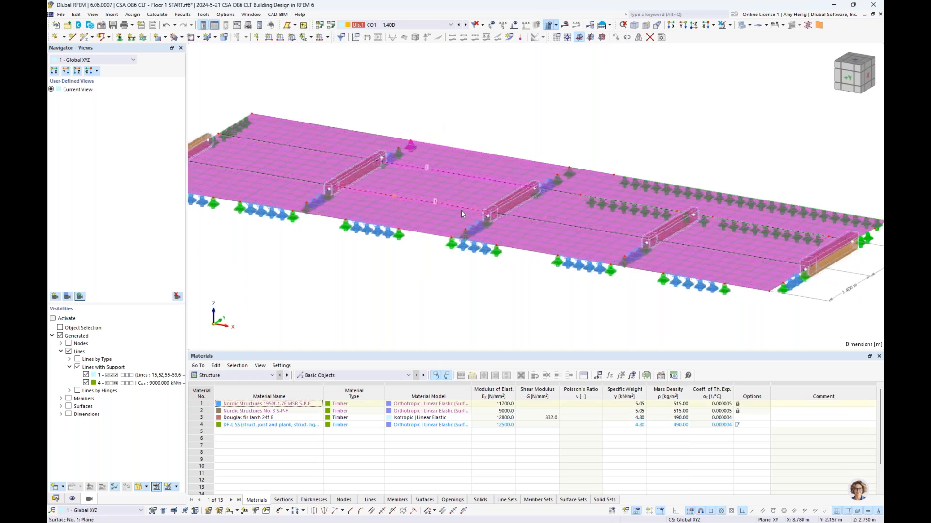
{"action": "double_click", "coordinate": [486, 160]}
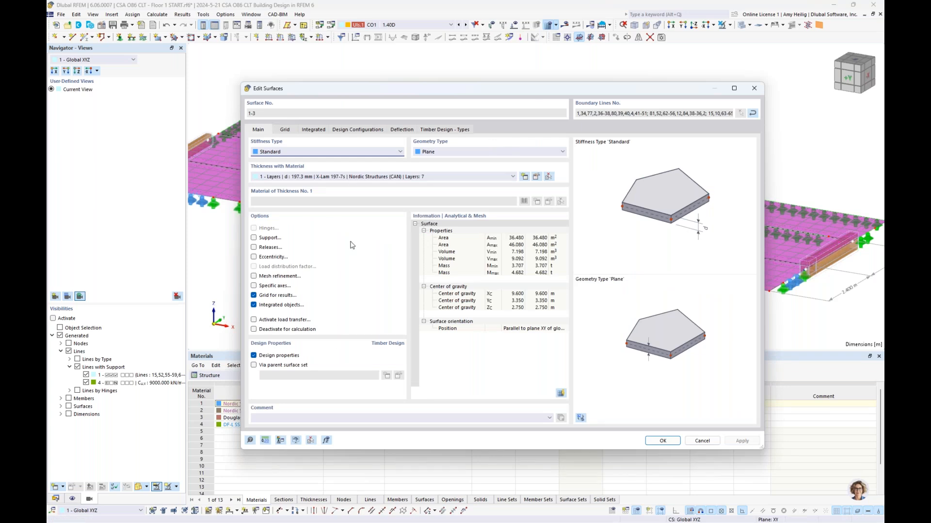
{"action": "left_click_drag", "start_coordinate": [439, 87], "coordinate": [432, 57]}
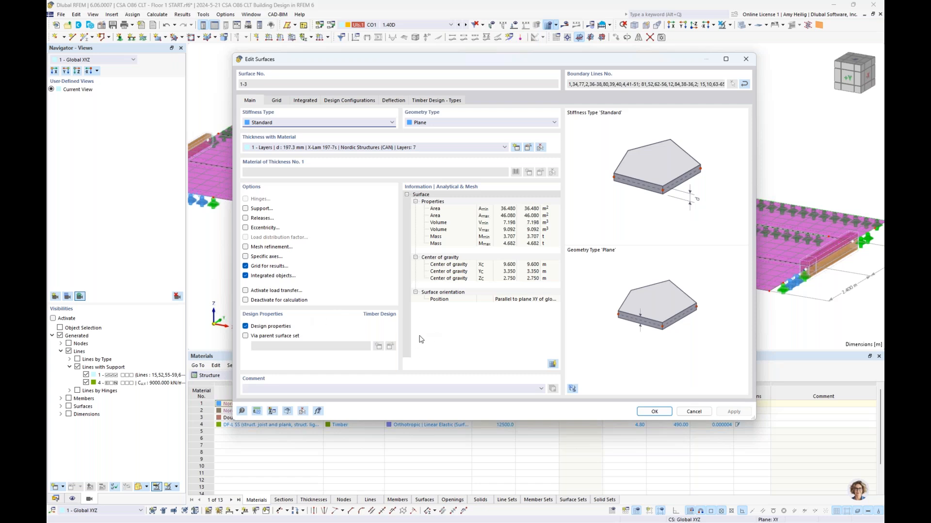
{"action": "left_click", "coordinate": [246, 326]}
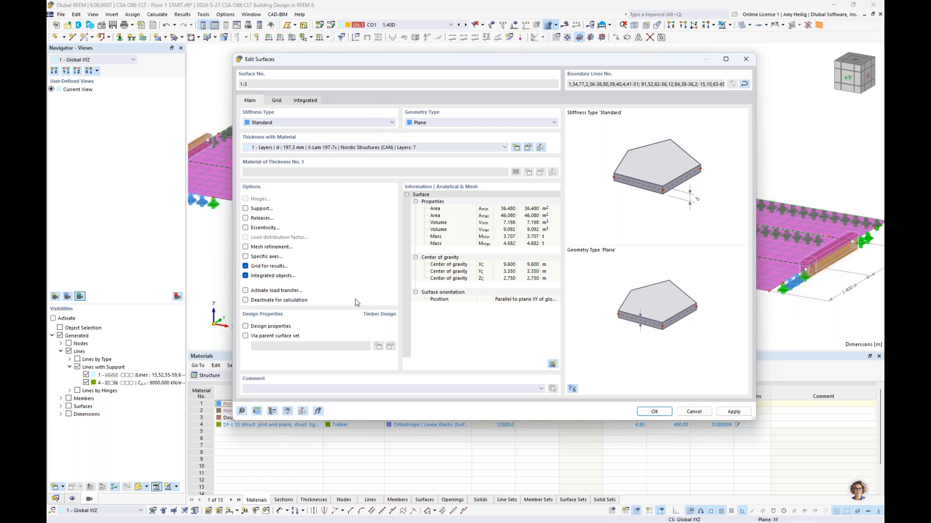
{"action": "left_click", "coordinate": [245, 327]}
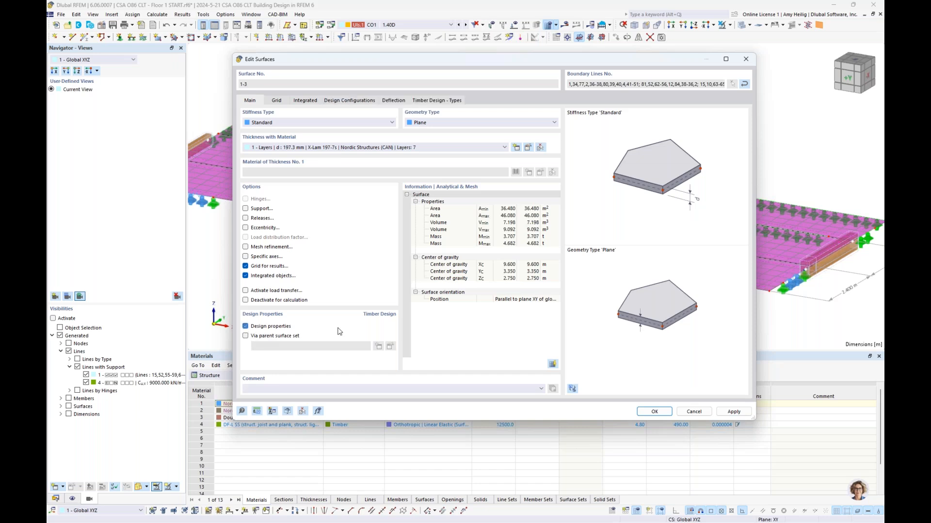
- Review the surface parameters in the default ultimate and serviceability configurations assigned to the floor surfaces
{"action": "left_click", "coordinate": [354, 101]}
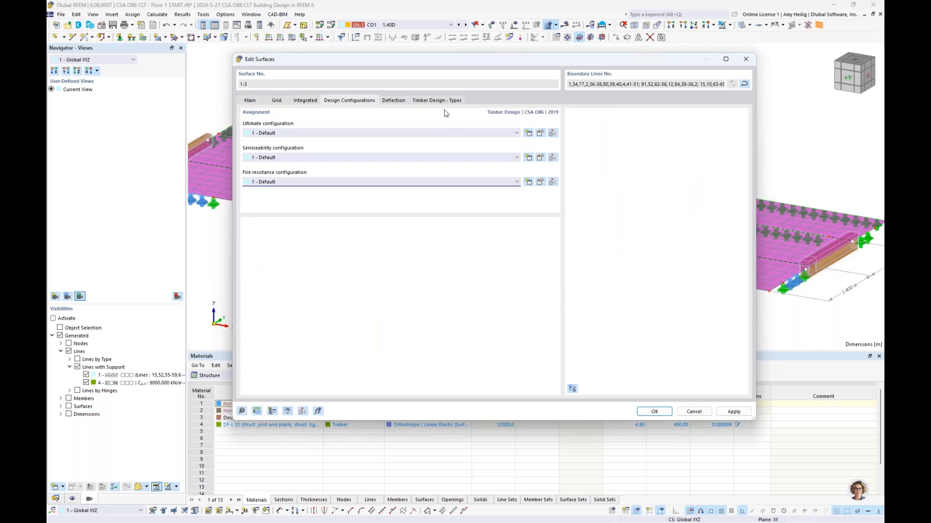
{"action": "left_click", "coordinate": [539, 136]}
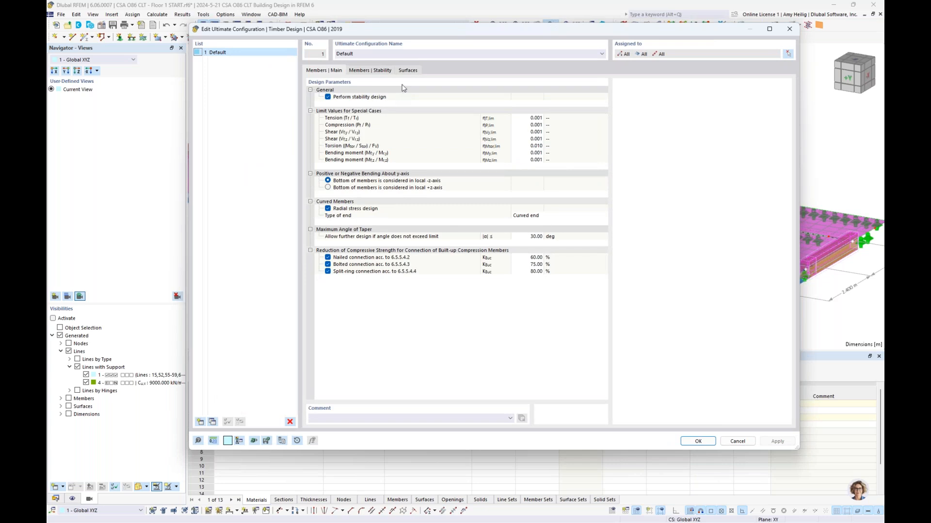
{"action": "left_click", "coordinate": [408, 72]}
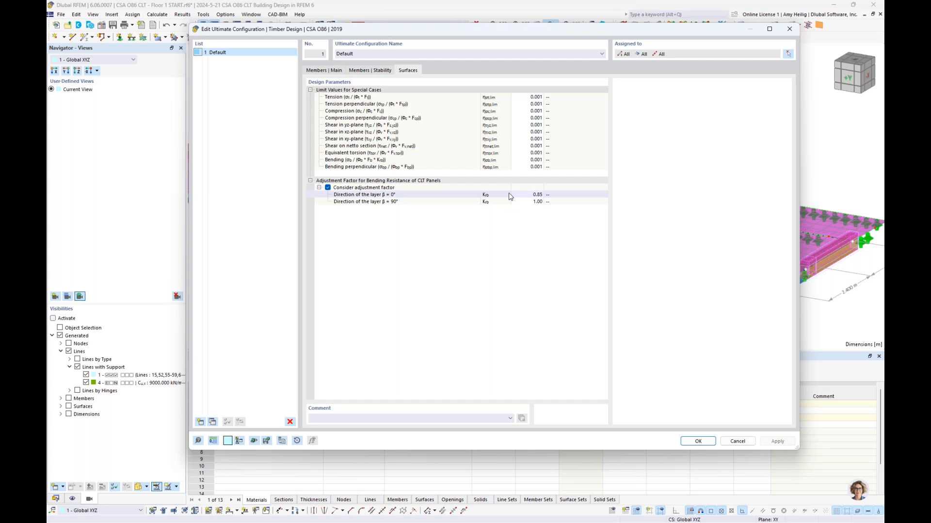
{"action": "left_click", "coordinate": [698, 441]}
{"action": "left_click", "coordinate": [539, 158]}
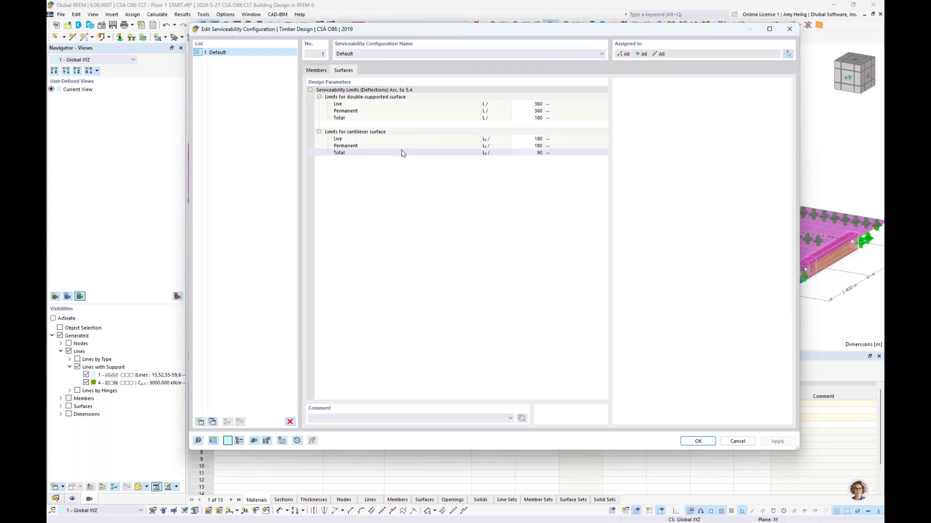
{"action": "left_click", "coordinate": [687, 441]}
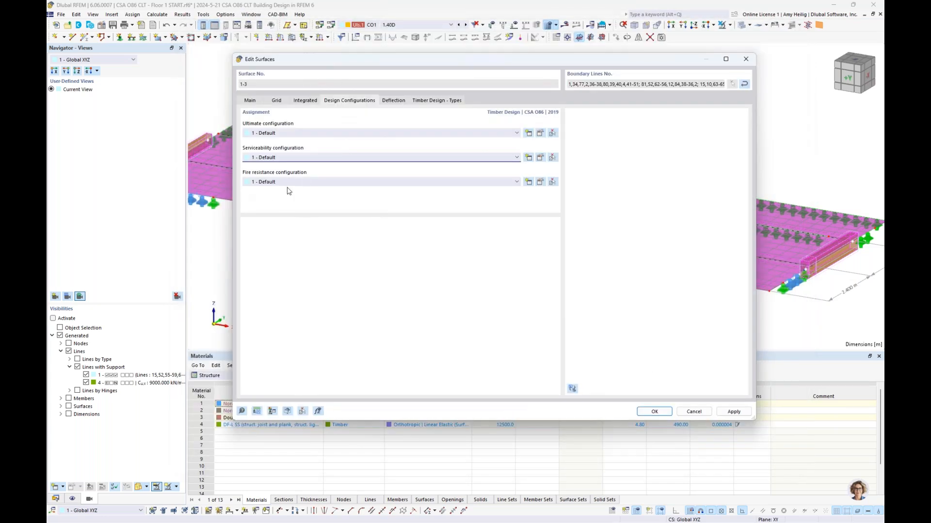
- Set the required time of fire resistance for surfaces to 45 min in the default fire resistance configuration
{"action": "left_click", "coordinate": [541, 182]}
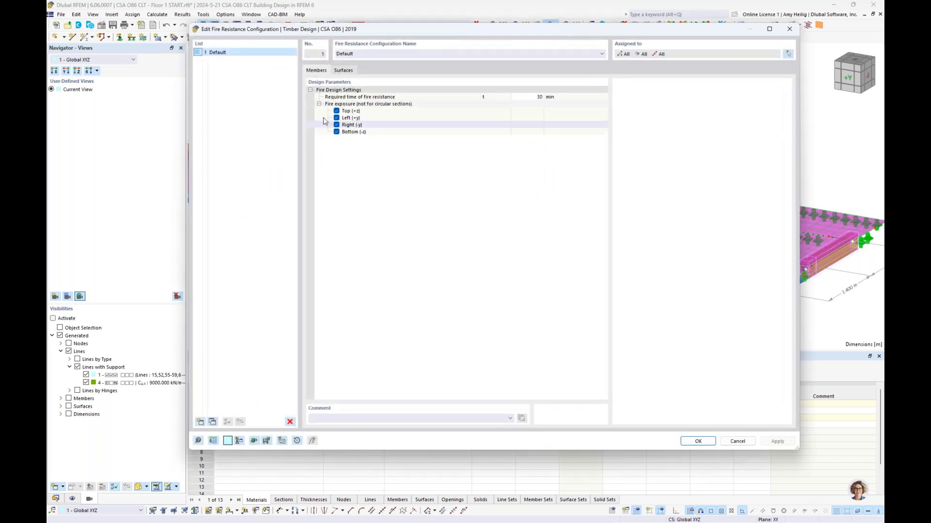
{"action": "left_click", "coordinate": [343, 71]}
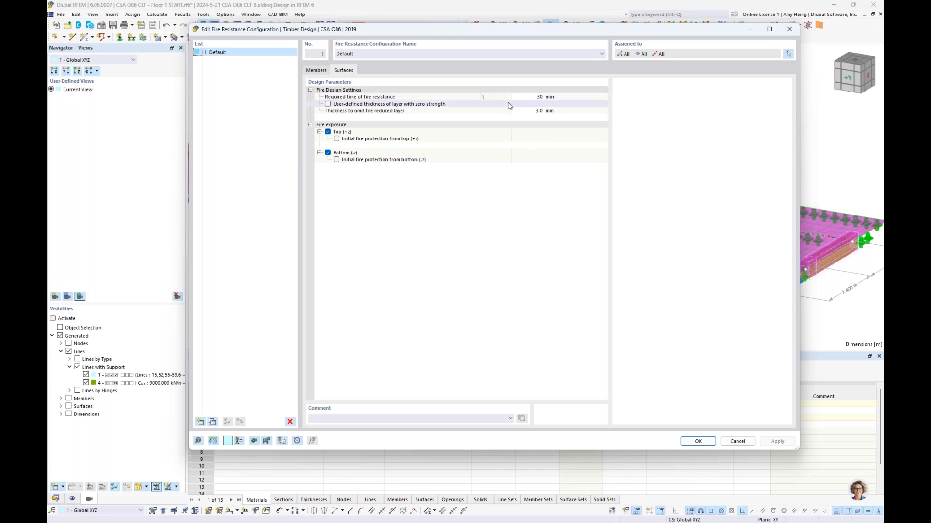
{"action": "left_click", "coordinate": [529, 98]}
{"action": "left_click", "coordinate": [533, 97]}
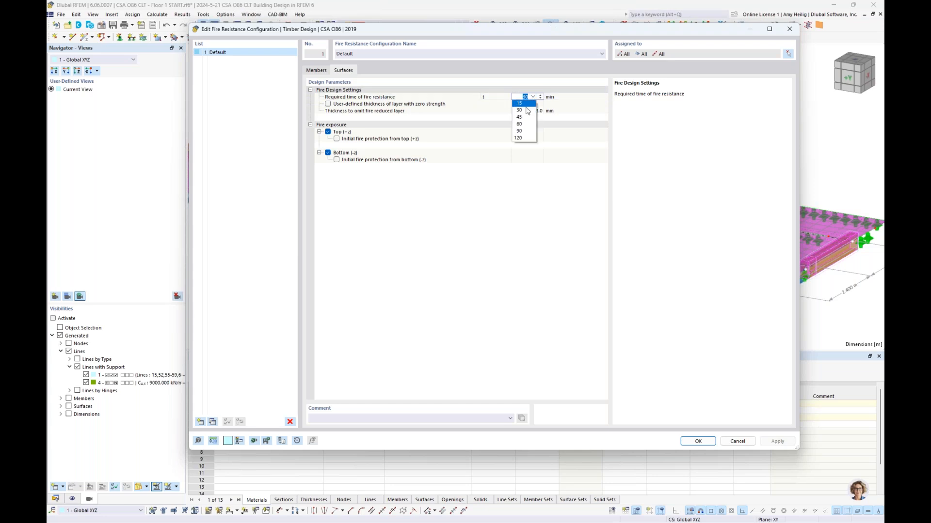
{"action": "left_click", "coordinate": [520, 118]}
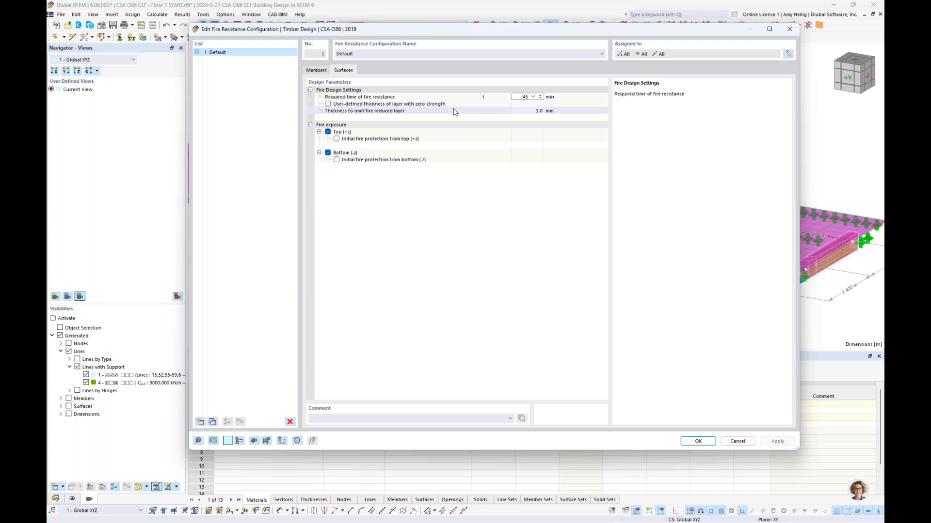
- Try initial fire protection on the top and bottom faces, switch both off again and accept the fire resistance configuration
{"action": "left_click", "coordinate": [336, 139]}
{"action": "left_click", "coordinate": [337, 167]}
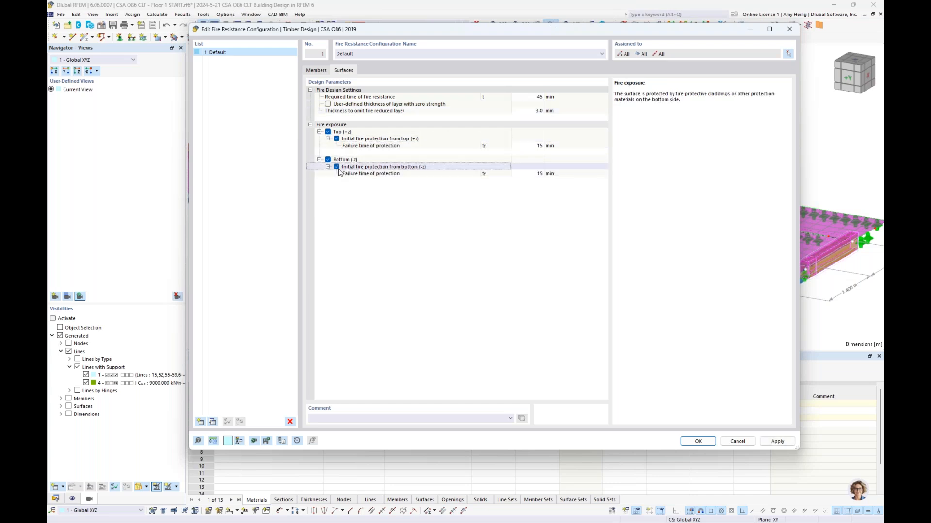
{"action": "left_click", "coordinate": [337, 167]}
{"action": "left_click", "coordinate": [337, 139]}
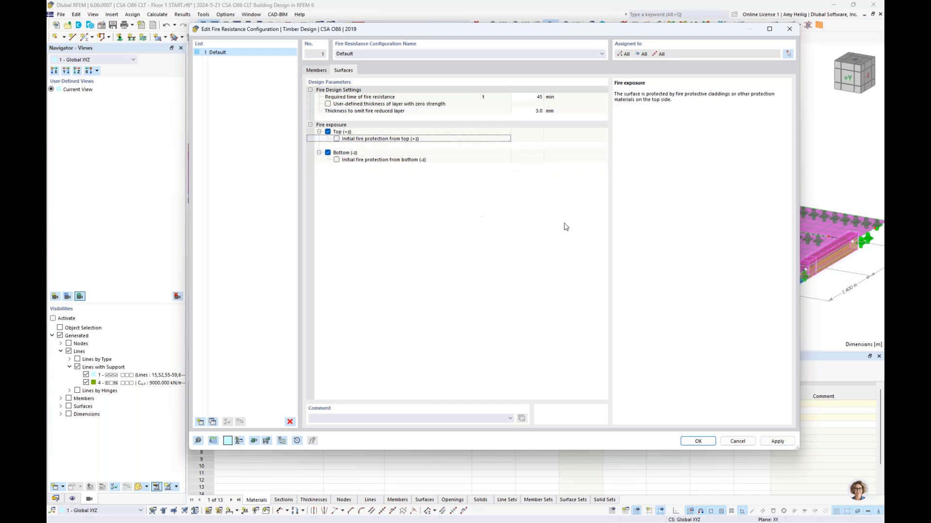
{"action": "key", "text": "Return"}
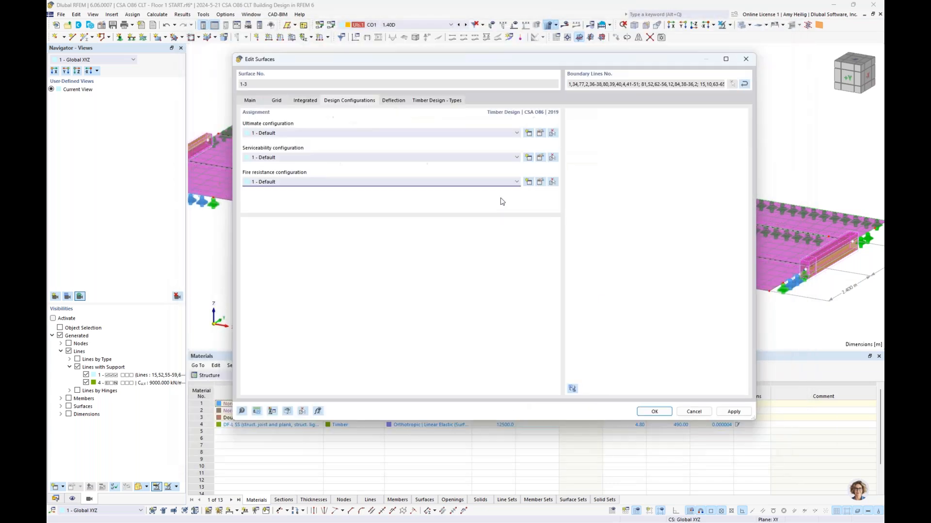
- Check the deflection surface types, keeping Double-supported, and open the definition type options for the reference length
{"action": "left_click", "coordinate": [394, 101]}
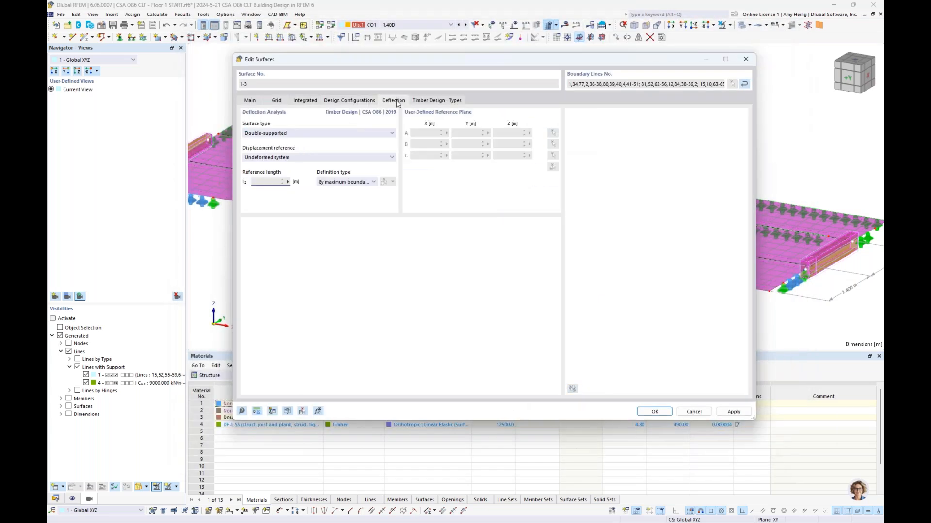
{"action": "left_click", "coordinate": [300, 134]}
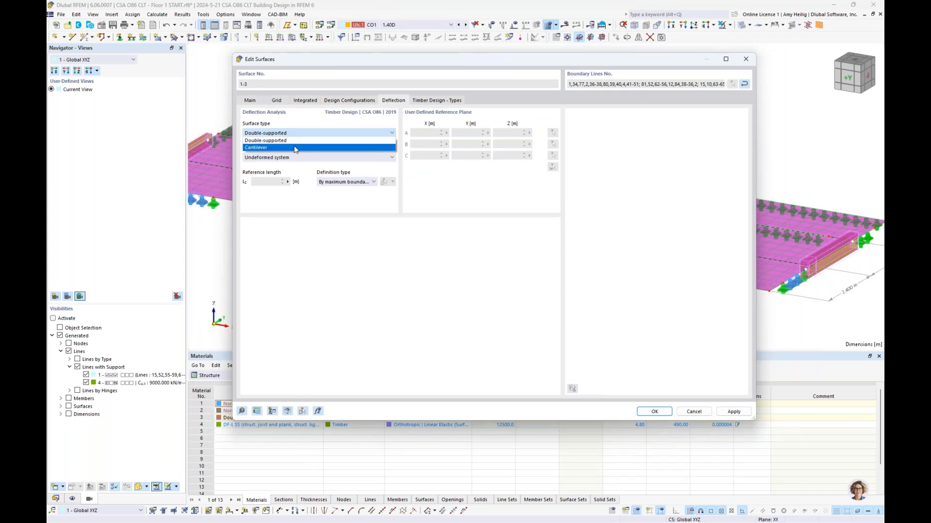
{"action": "left_click", "coordinate": [340, 242]}
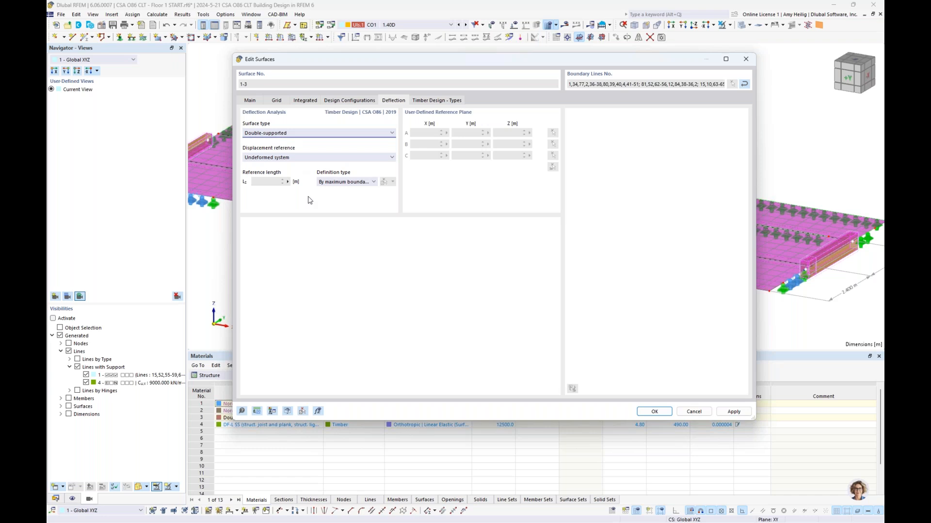
{"action": "left_click", "coordinate": [350, 183]}
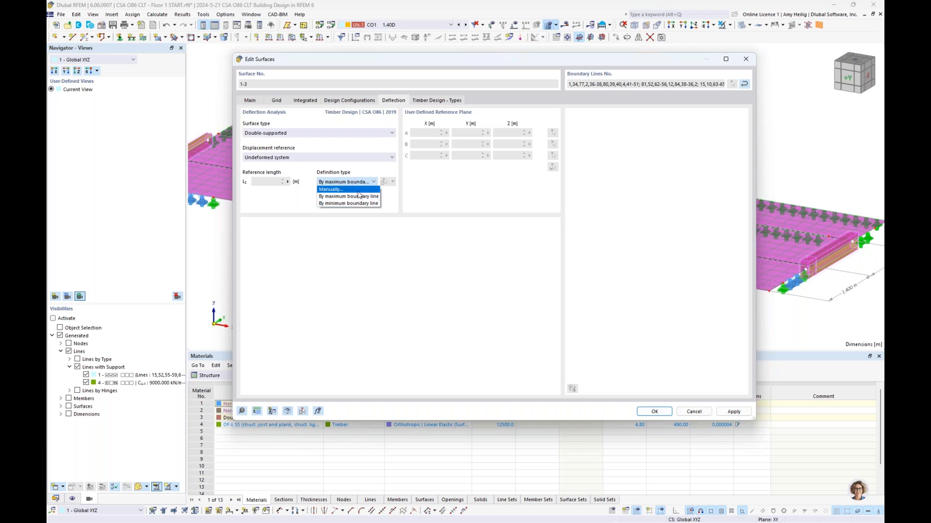
- Define the deflection reference length of surfaces 1-3 manually as 4.800 m by measuring between the edge nodes of two adjacent beam lines
{"action": "left_click", "coordinate": [359, 191]}
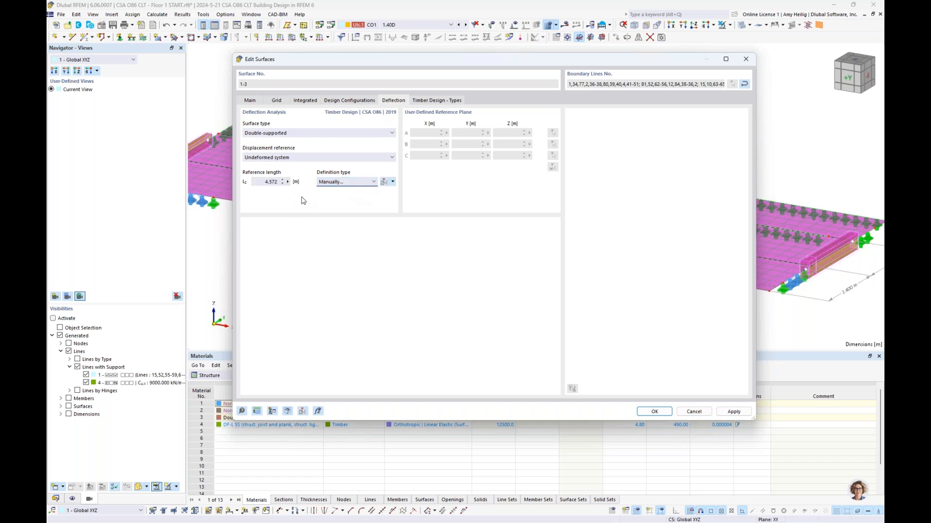
{"action": "left_click", "coordinate": [287, 182]}
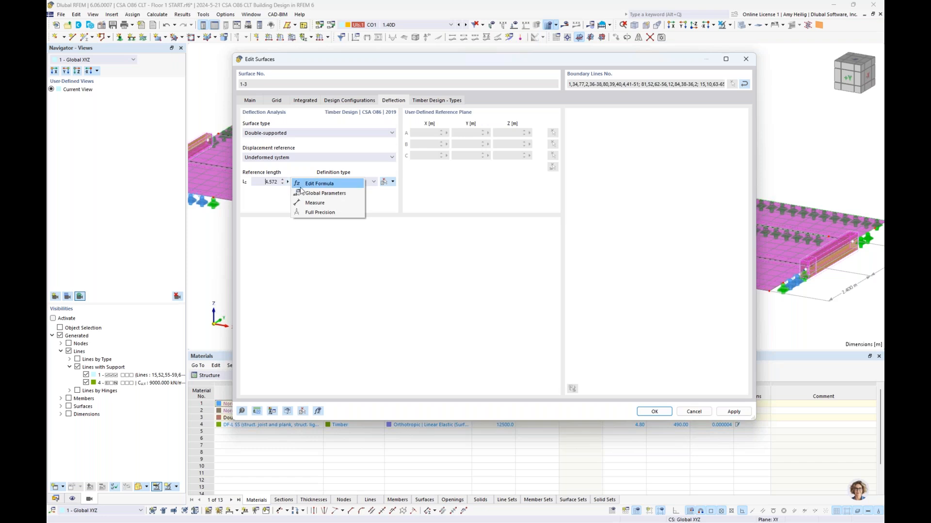
{"action": "left_click", "coordinate": [310, 202]}
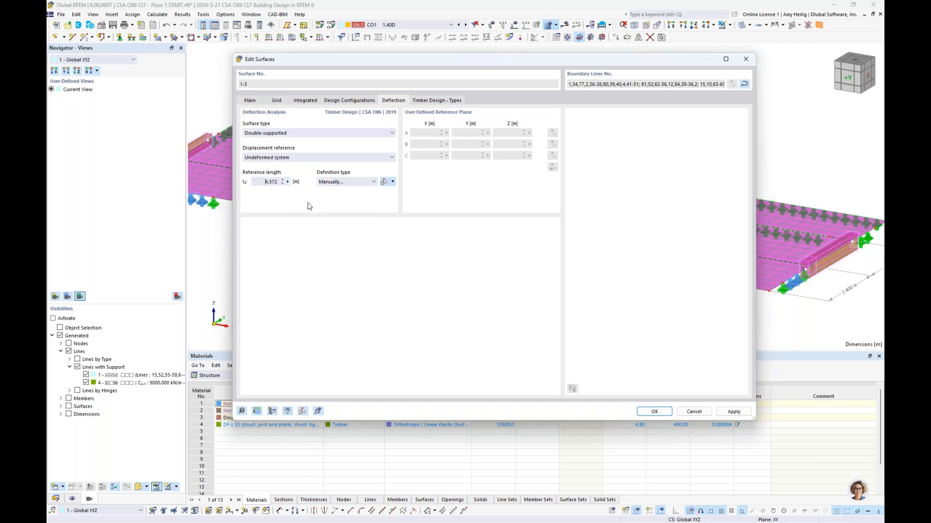
{"action": "left_click", "coordinate": [741, 25]}
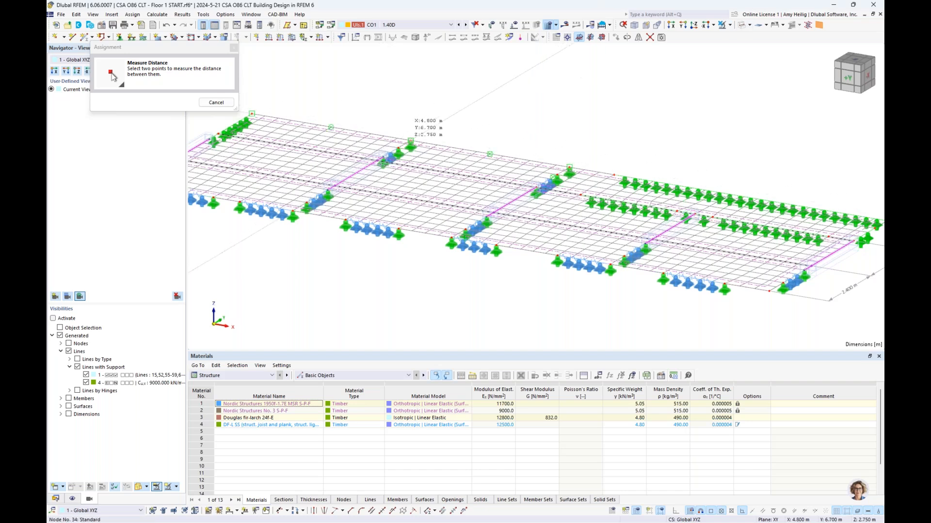
{"action": "left_click", "coordinate": [569, 168]}
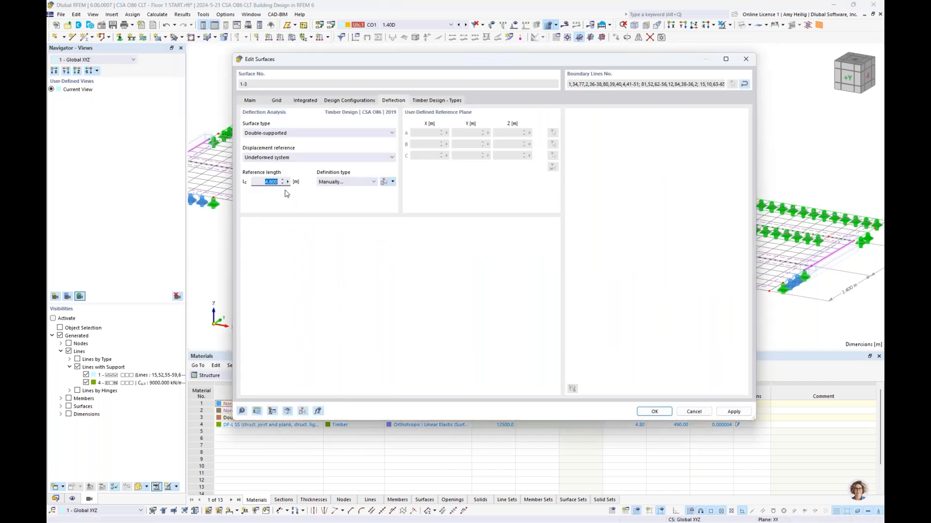
{"action": "left_click_drag", "start_coordinate": [422, 65], "coordinate": [406, 232]}
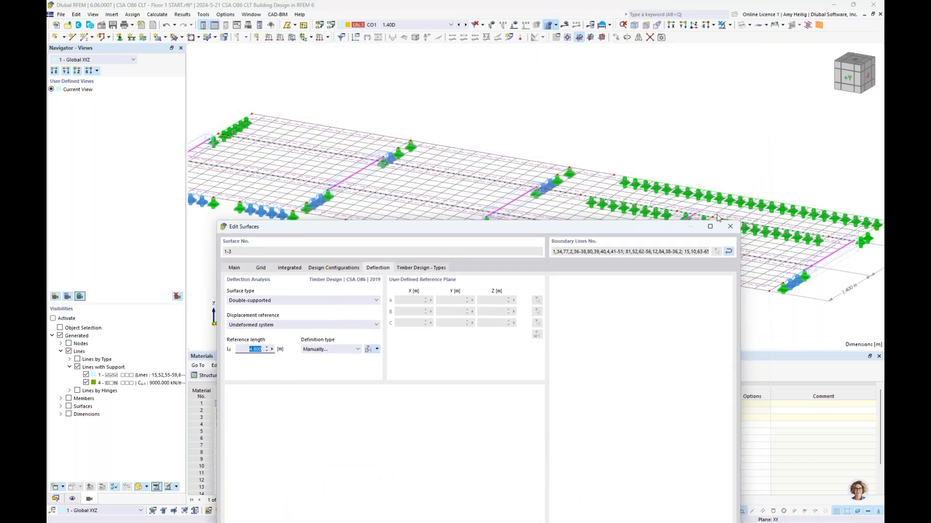
{"action": "left_click_drag", "start_coordinate": [570, 226], "coordinate": [586, 69]}
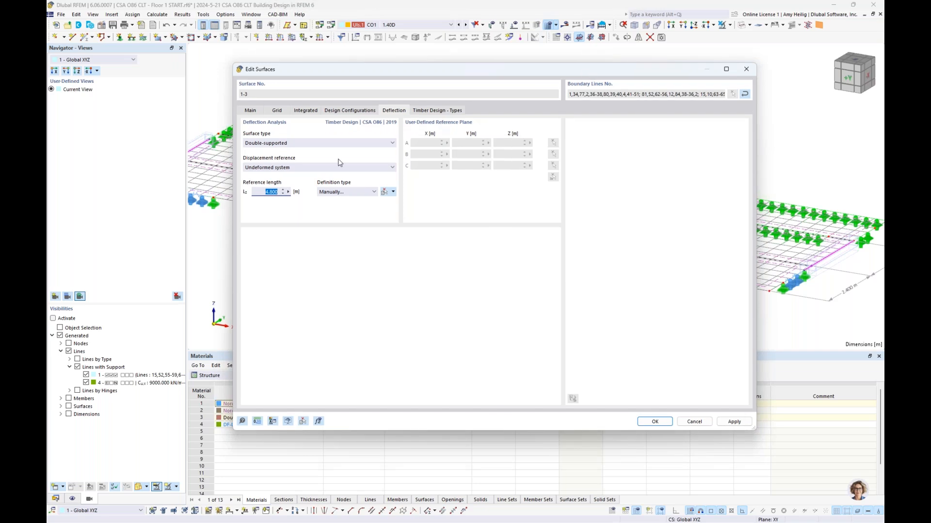
- Review the moisture and treatment options of Service Conditions 1 for surfaces 1-3, and accept the surface edits
{"action": "left_click", "coordinate": [442, 111]}
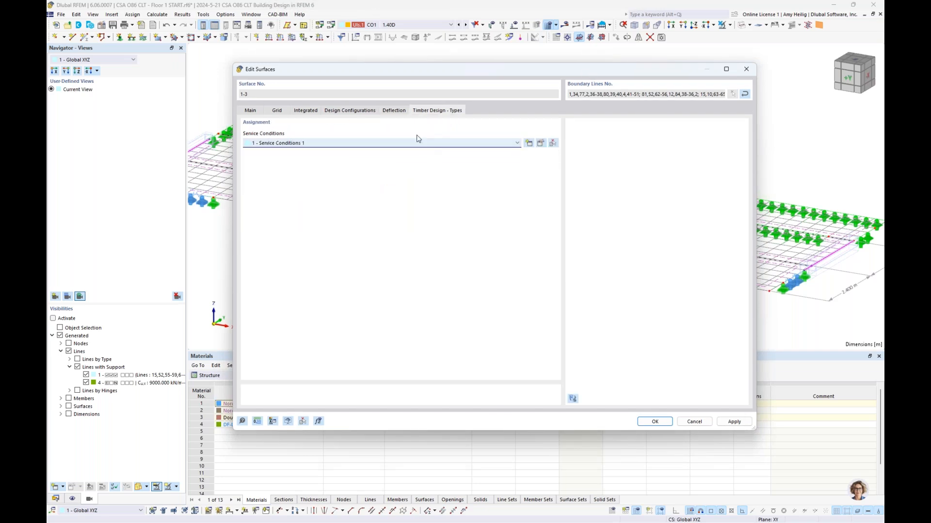
{"action": "left_click", "coordinate": [540, 144]}
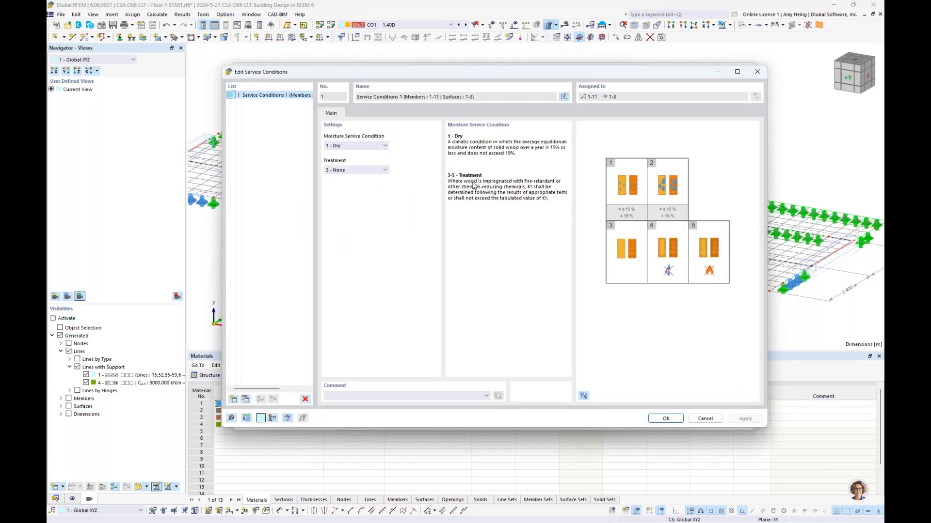
{"action": "left_click", "coordinate": [369, 146]}
{"action": "left_click", "coordinate": [370, 147]}
{"action": "left_click", "coordinate": [375, 171]}
{"action": "left_click", "coordinate": [409, 193]}
{"action": "left_click", "coordinate": [672, 422]}
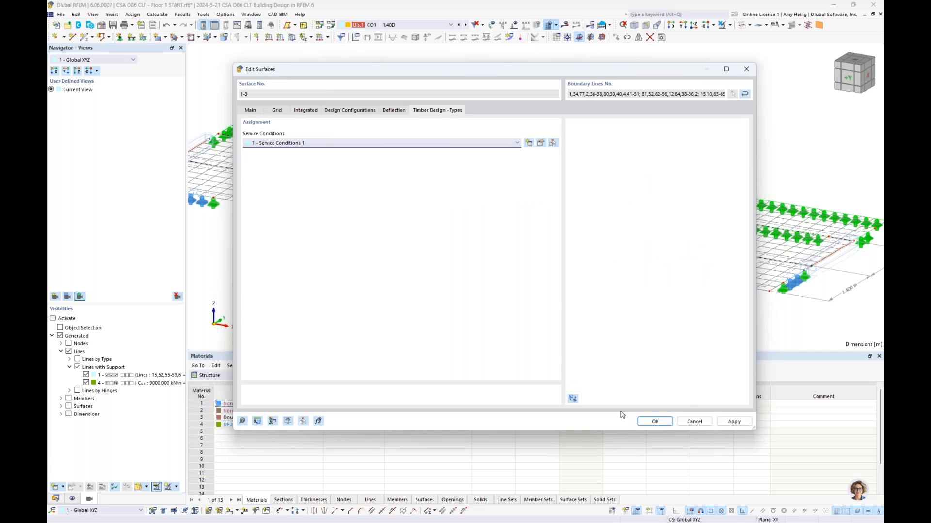
{"action": "left_click", "coordinate": [662, 422]}
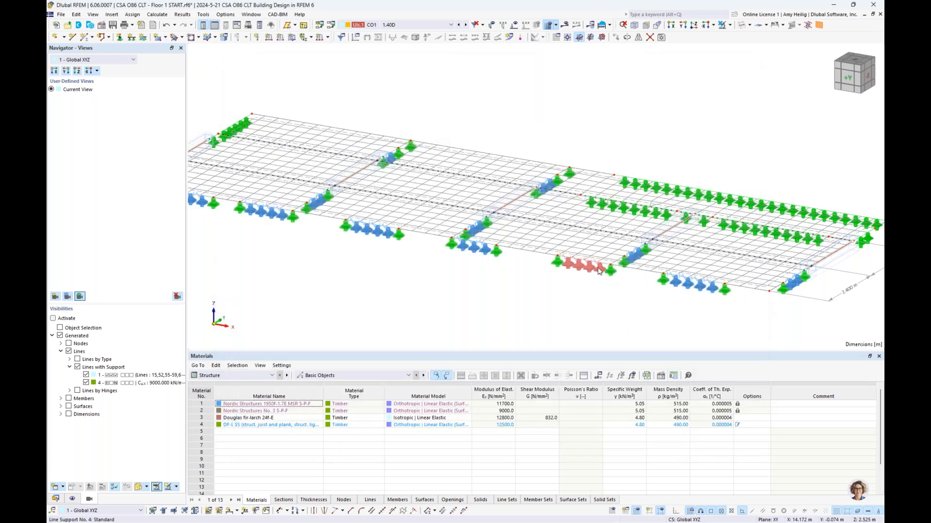
- Turn off the mesh display and show the whole floor model in solid rendering
{"action": "left_click", "coordinate": [72, 499]}
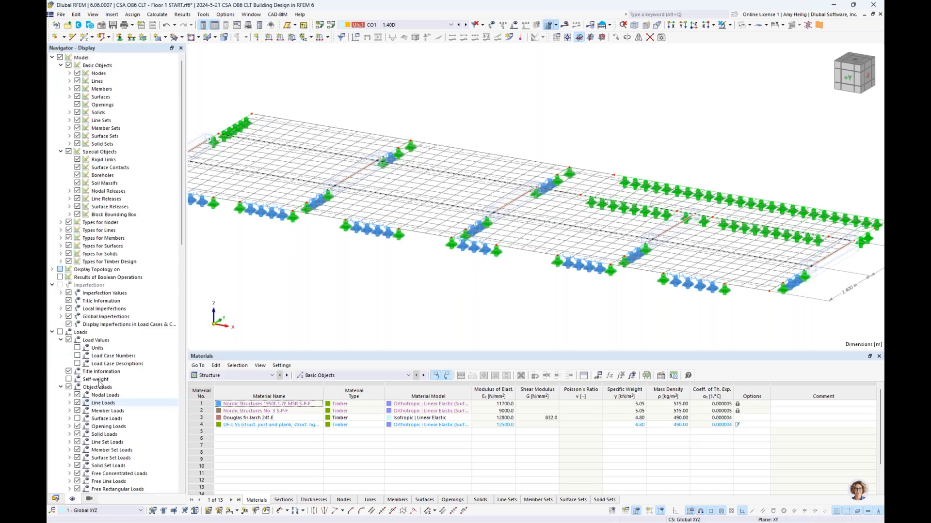
{"action": "scroll", "coordinate": [63, 339], "scroll_direction": "down", "scroll_amount": 10}
{"action": "left_click", "coordinate": [60, 364]}
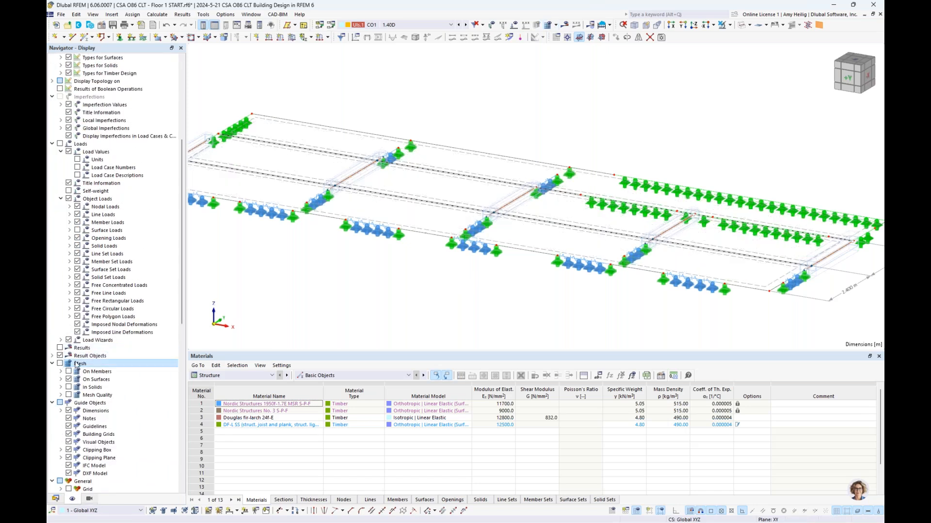
{"action": "left_click", "coordinate": [741, 26]}
{"action": "left_click", "coordinate": [740, 25]}
{"action": "scroll", "coordinate": [475, 289], "scroll_direction": "down", "scroll_amount": 3}
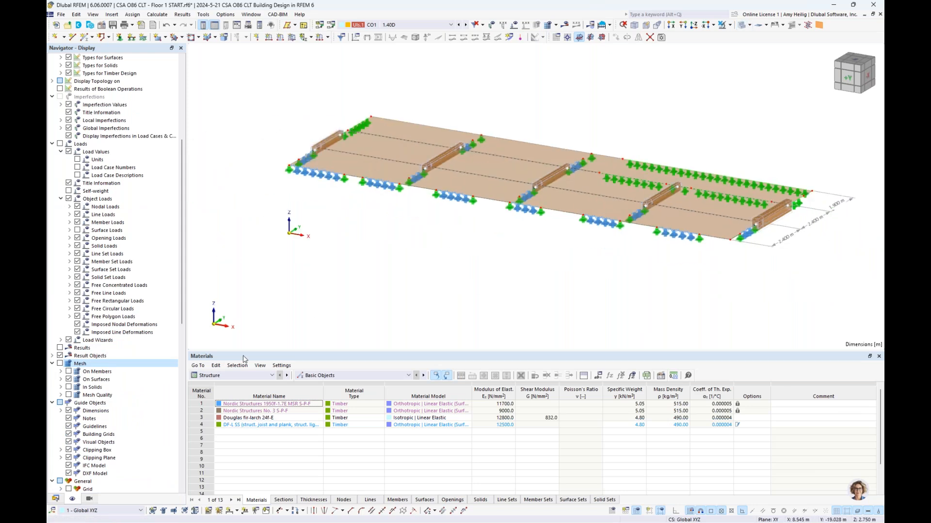
- In the Timber Design input data, set the limit state type of design situation DS2 to Limit State of Serviceability - Total Load
{"action": "left_click", "coordinate": [233, 376]}
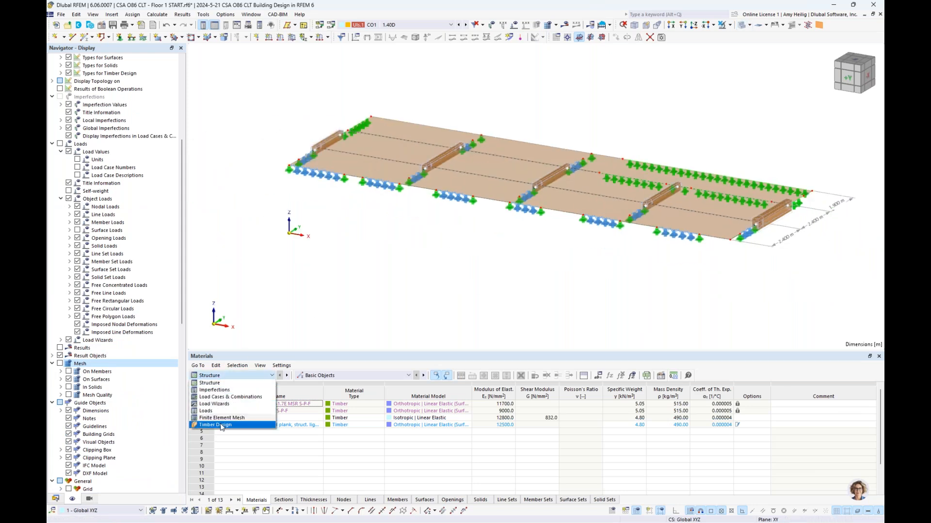
{"action": "left_click", "coordinate": [220, 425]}
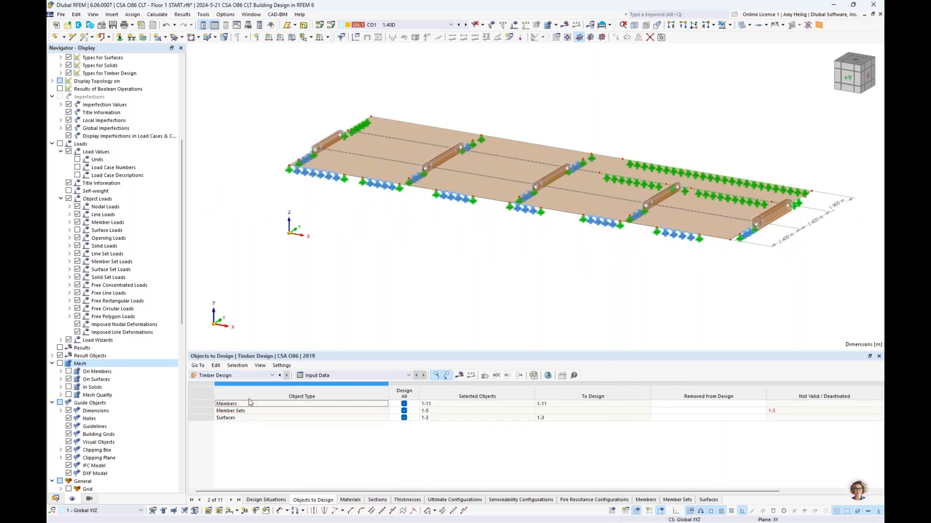
{"action": "left_click", "coordinate": [256, 501]}
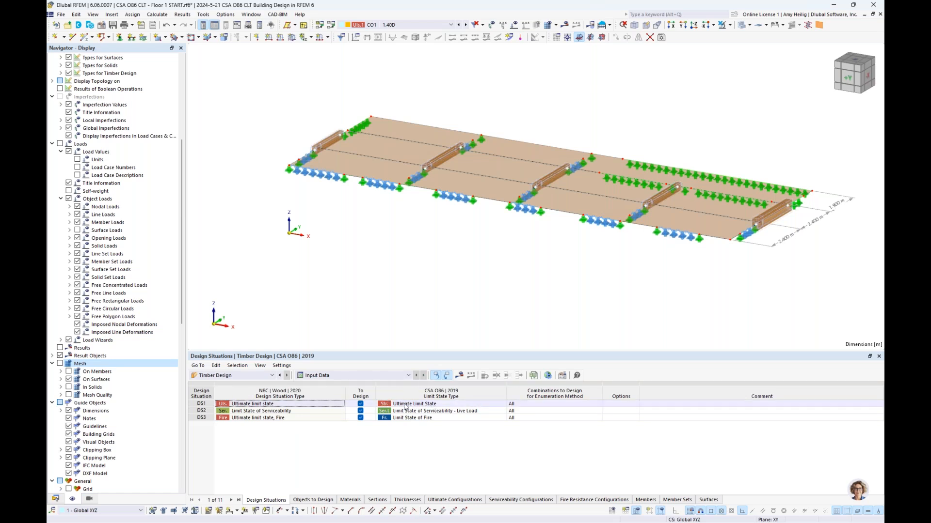
{"action": "left_click", "coordinate": [424, 411]}
{"action": "left_click", "coordinate": [432, 412]}
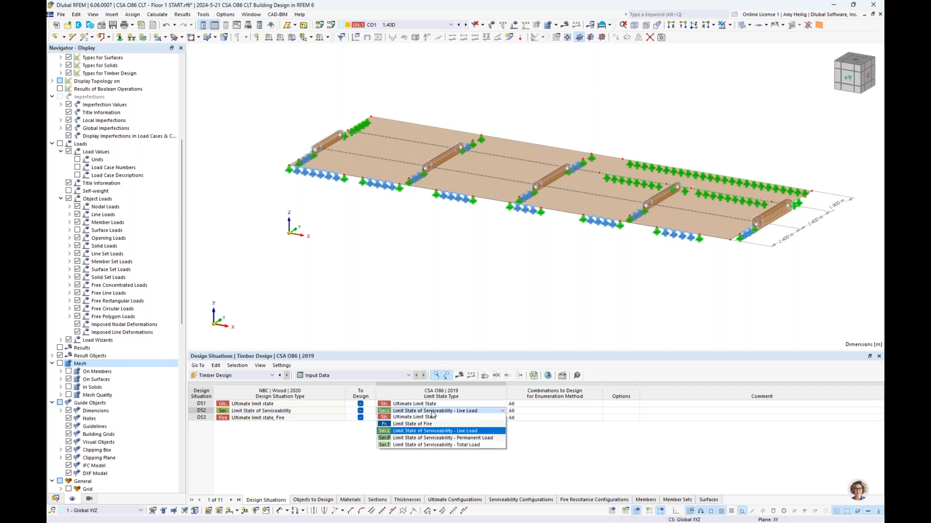
{"action": "left_click", "coordinate": [435, 445]}
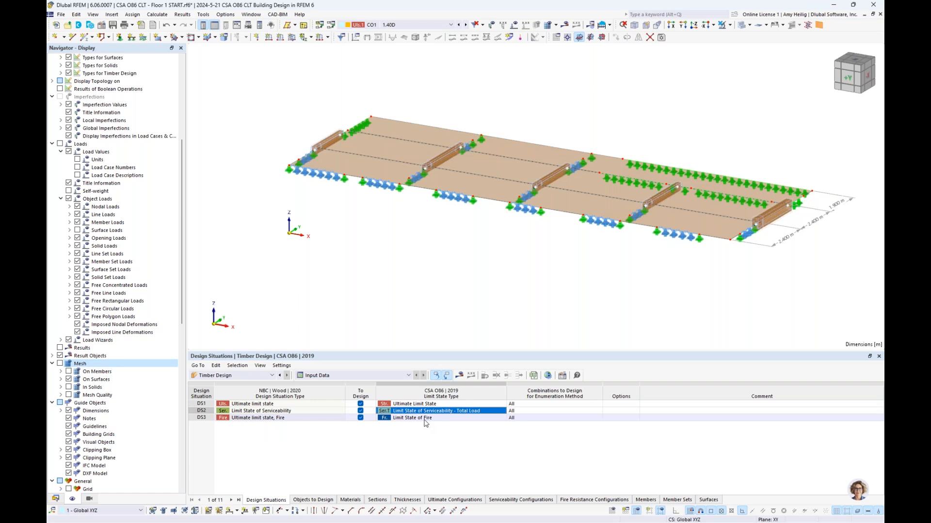
- Exclude all members and member sets from the timber design, keeping only surfaces 1-3, and start the calculation
{"action": "left_click", "coordinate": [323, 500]}
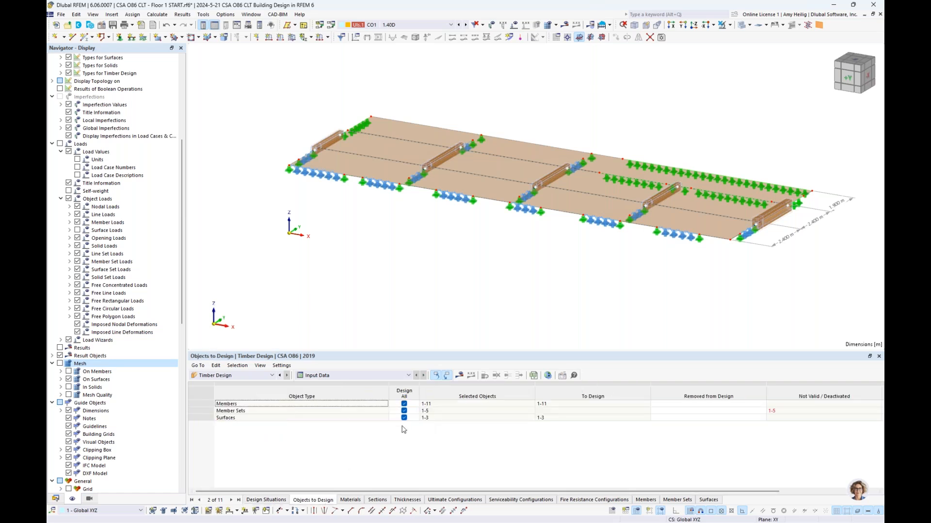
{"action": "left_click", "coordinate": [404, 404]}
{"action": "left_click", "coordinate": [405, 411]}
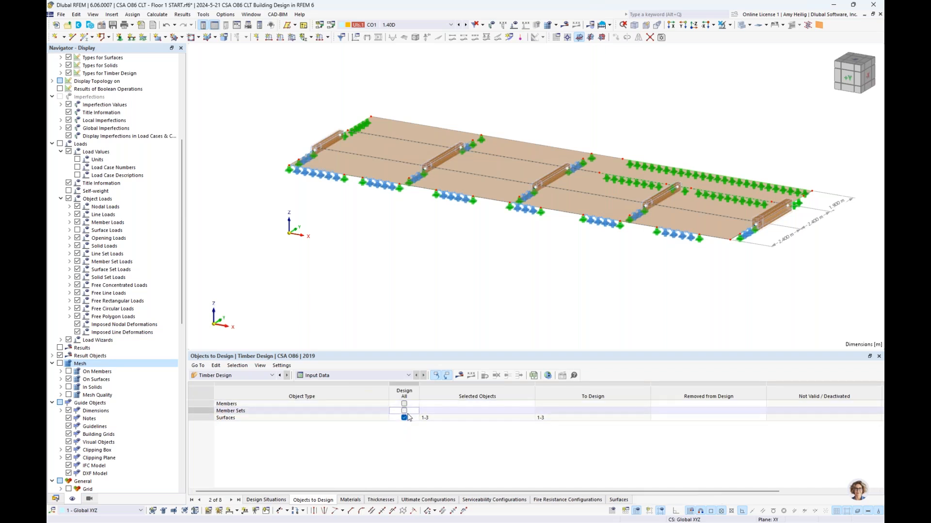
{"action": "left_click", "coordinate": [432, 419]}
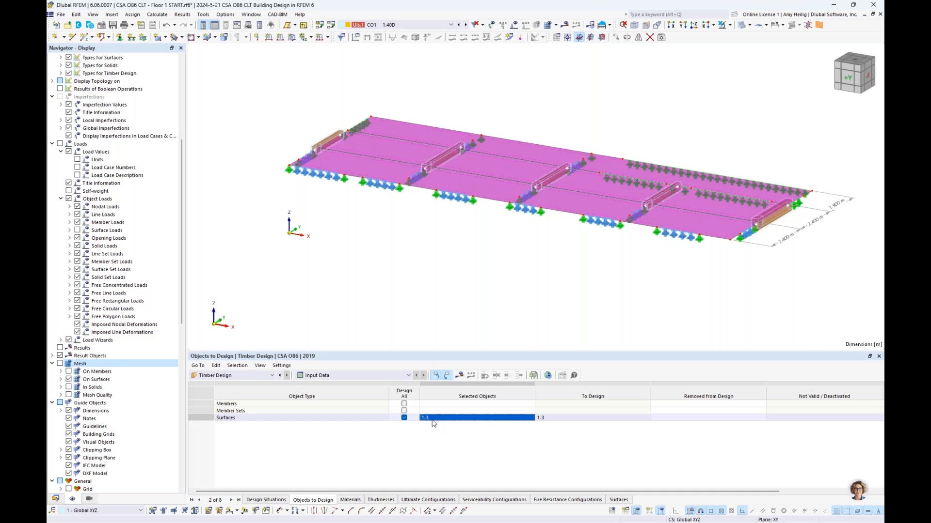
{"action": "left_click", "coordinate": [453, 445]}
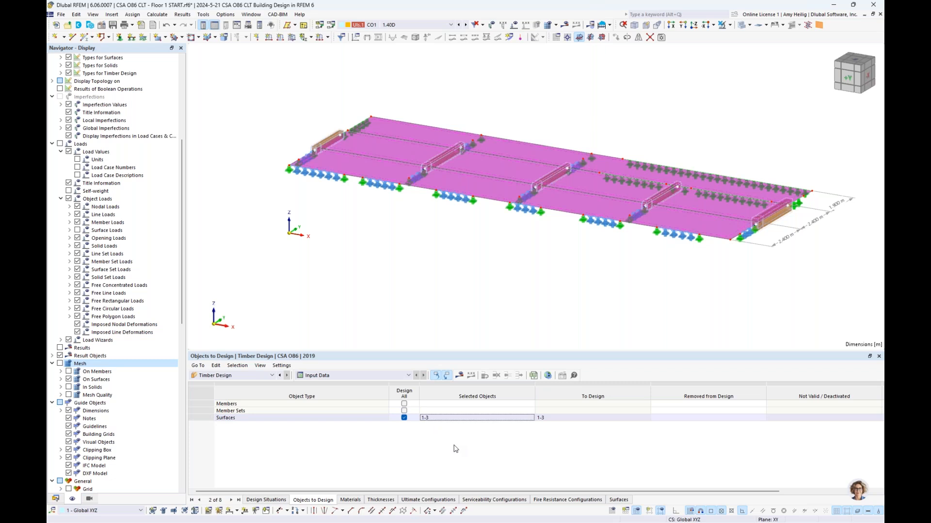
{"action": "left_click", "coordinate": [459, 376]}
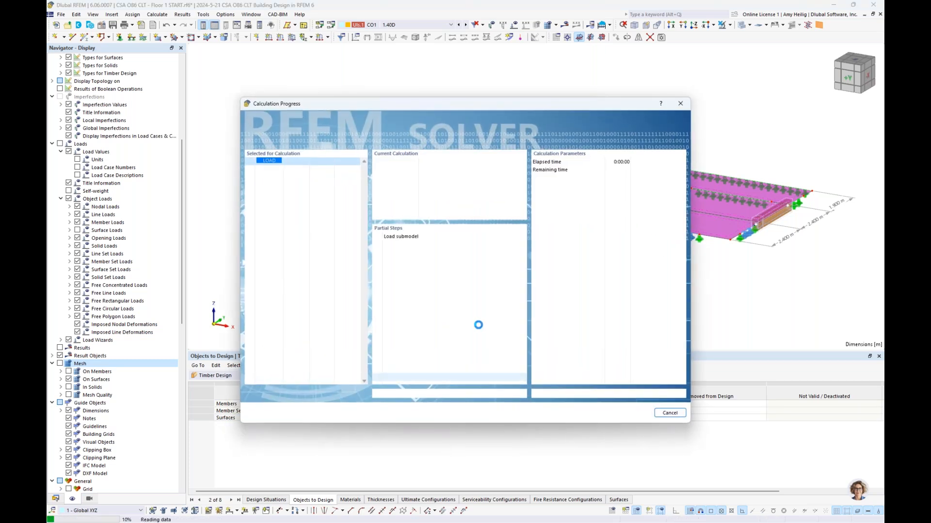
- Switch to the PowerPoint slide show and advance to the first point of the Multilayer Surfaces Add-on slide
{"action": "key", "text": "super+Tab"}
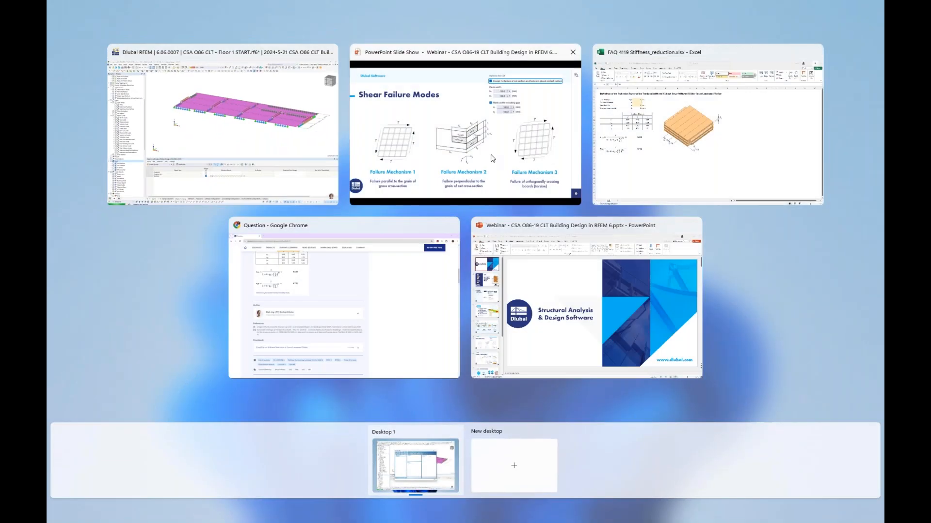
{"action": "left_click", "coordinate": [462, 121]}
{"action": "key", "text": "Right"}
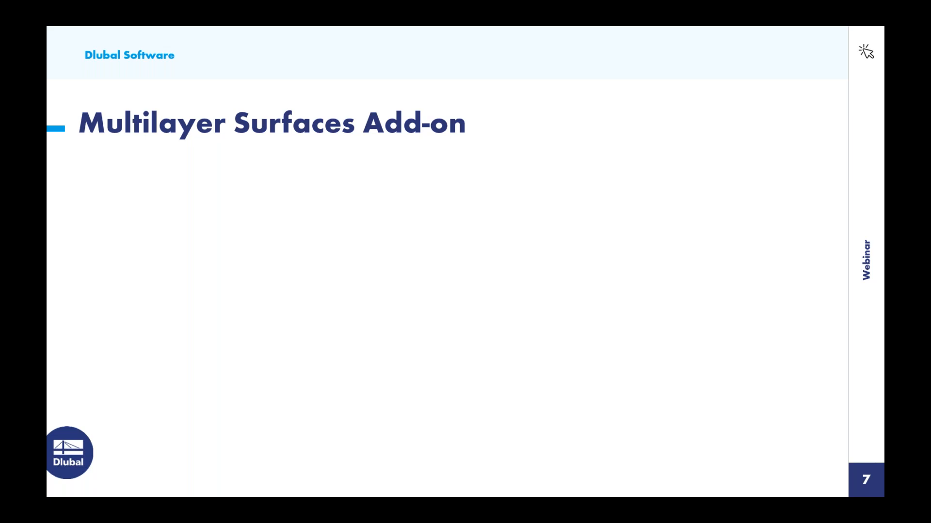
{"action": "key", "text": "Right"}
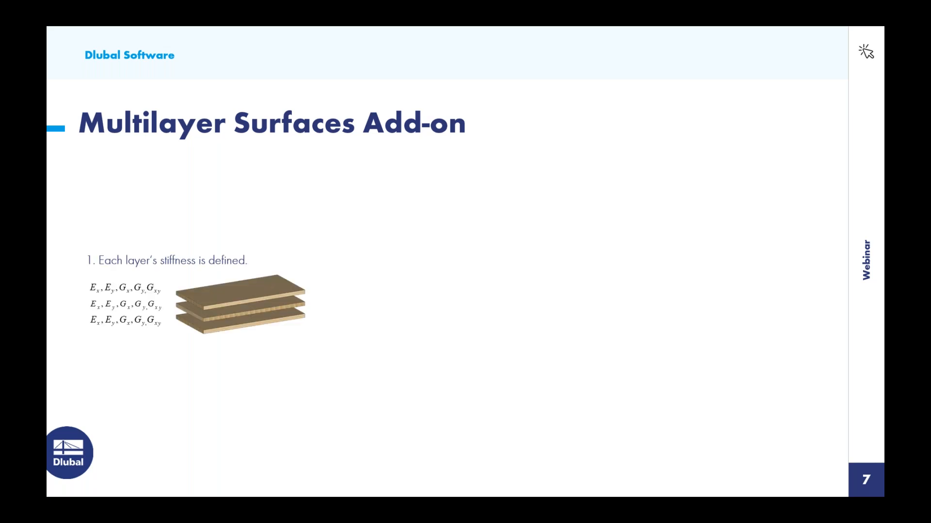
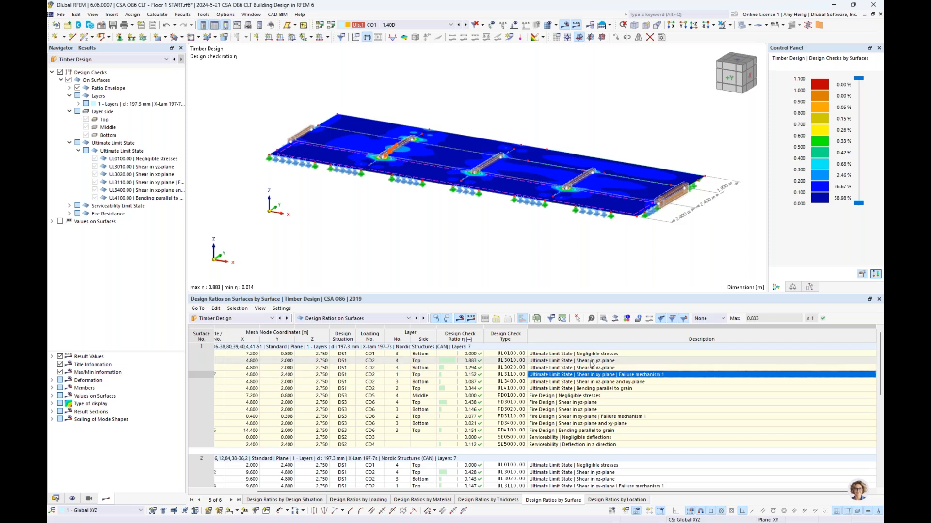
- Examine the UL3010 shear in yz-plane check details for surface 1, including the enlarged formulas and factored rolling shear strength
{"action": "left_click", "coordinate": [591, 362]}
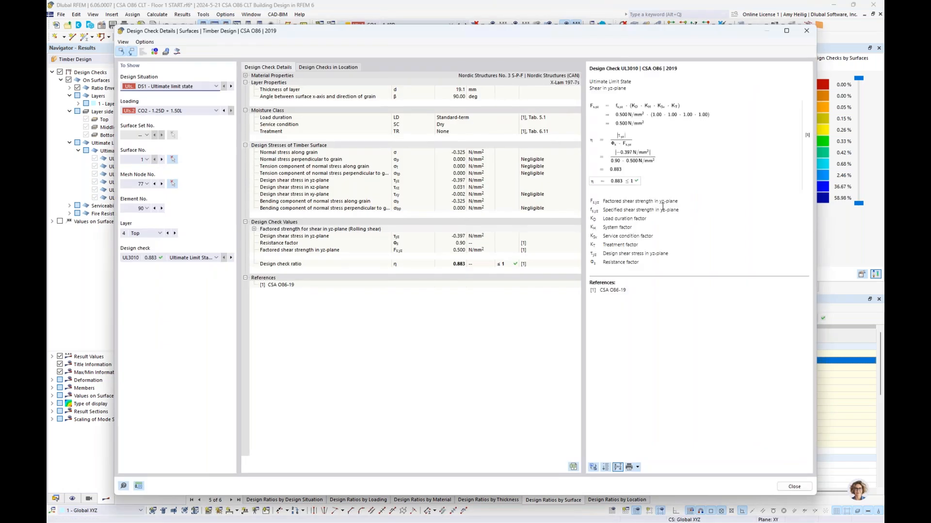
{"action": "scroll", "coordinate": [640, 136], "scroll_direction": "up", "scroll_amount": 5, "text": "ctrl"}
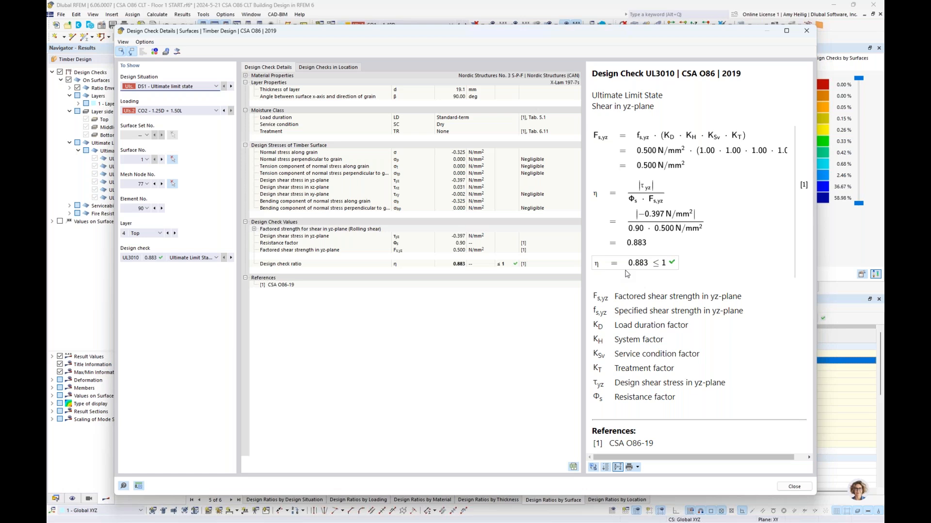
{"action": "left_click", "coordinate": [254, 229]}
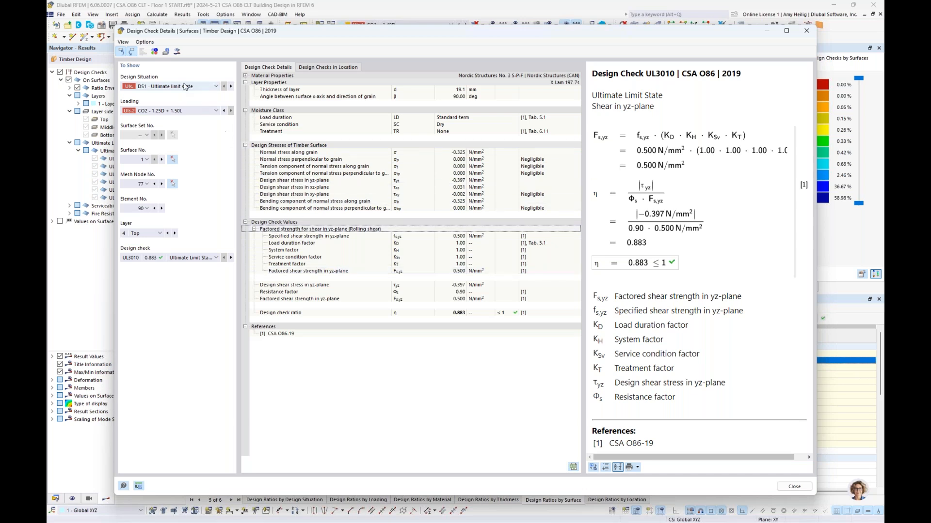
- Open the through-thickness result diagrams for the surface 1 check point and display the τyz shear stress instead of the design ratio
{"action": "left_click", "coordinate": [177, 52]}
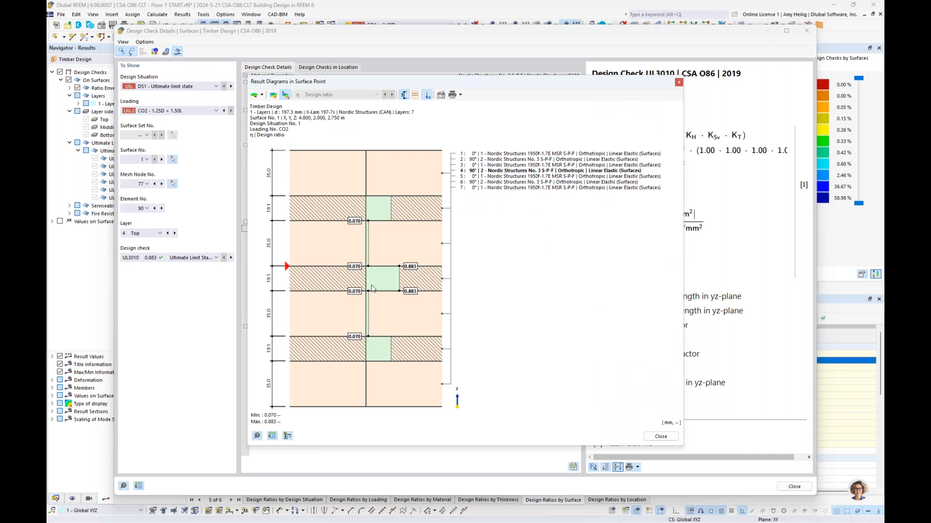
{"action": "left_click", "coordinate": [262, 97]}
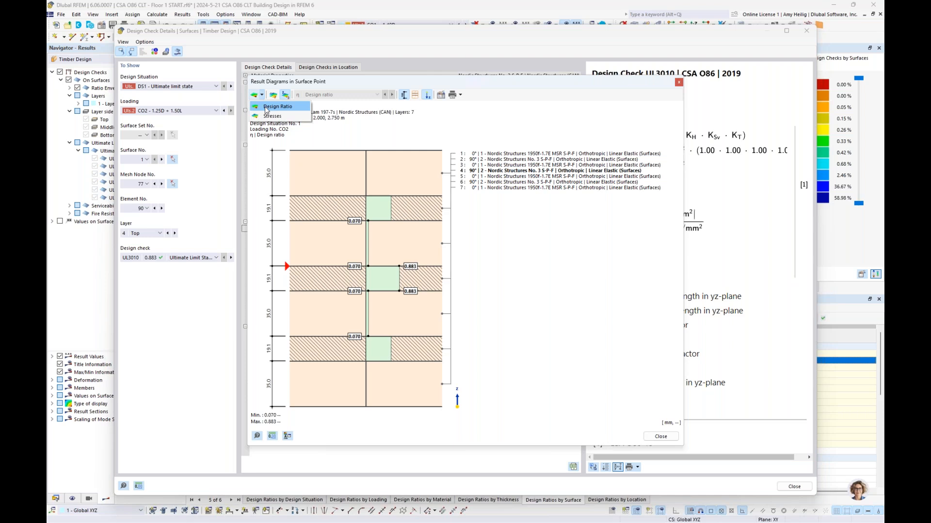
{"action": "left_click", "coordinate": [272, 116]}
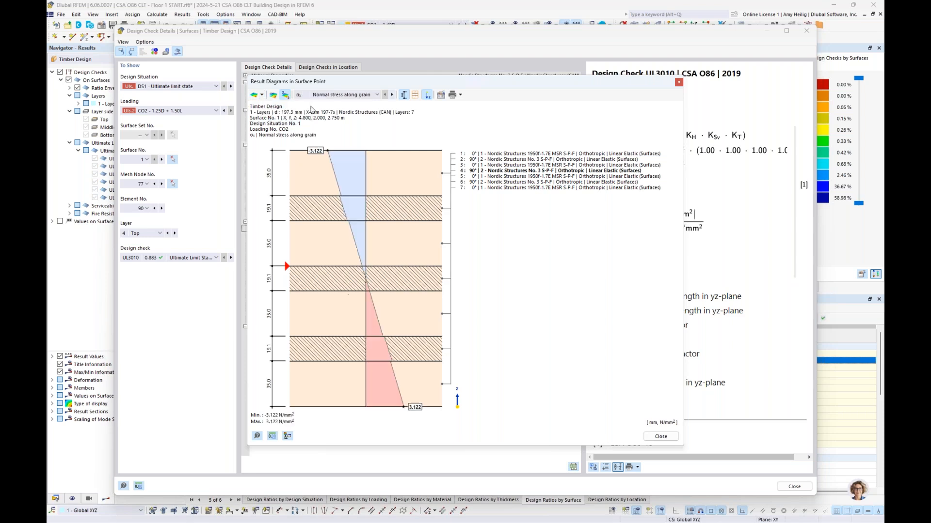
{"action": "left_click", "coordinate": [334, 95]}
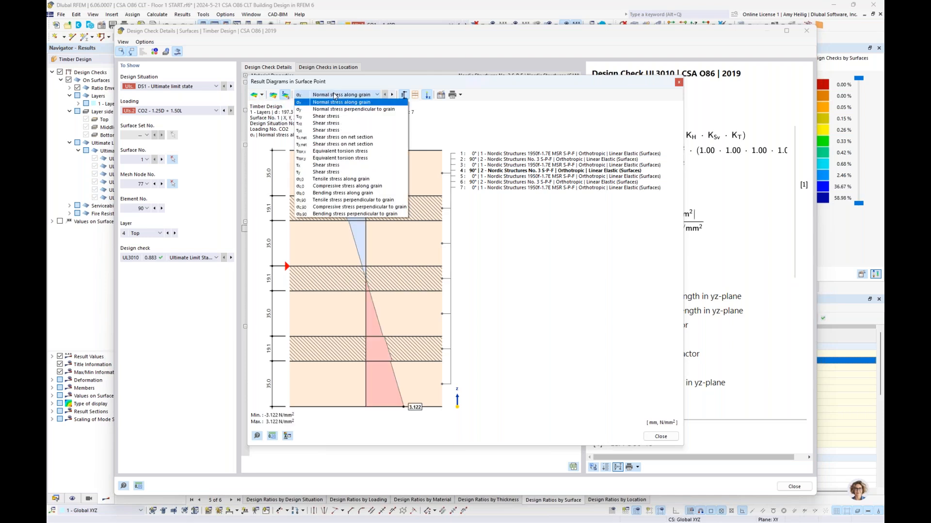
{"action": "left_click", "coordinate": [338, 131]}
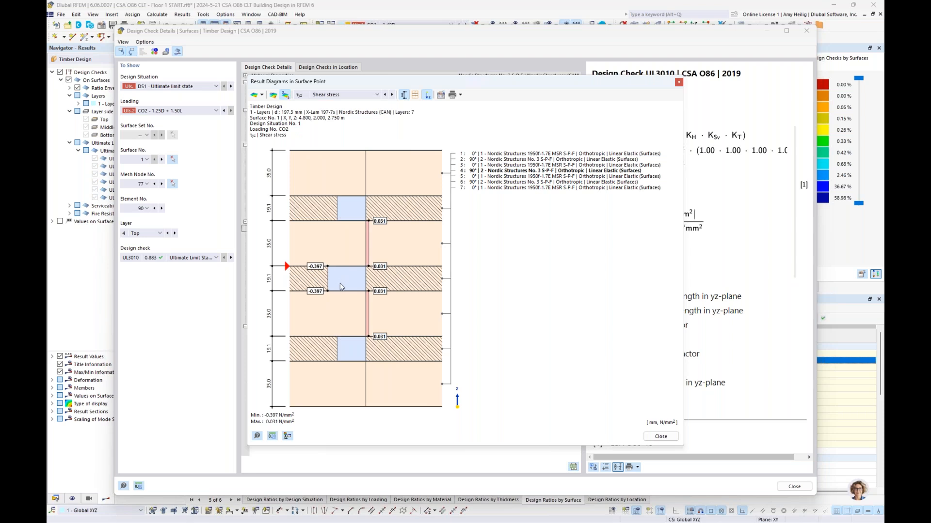
- Review the normal stress along grain diagram through the layers, then close the diagrams and the design check details
{"action": "left_click", "coordinate": [342, 95]}
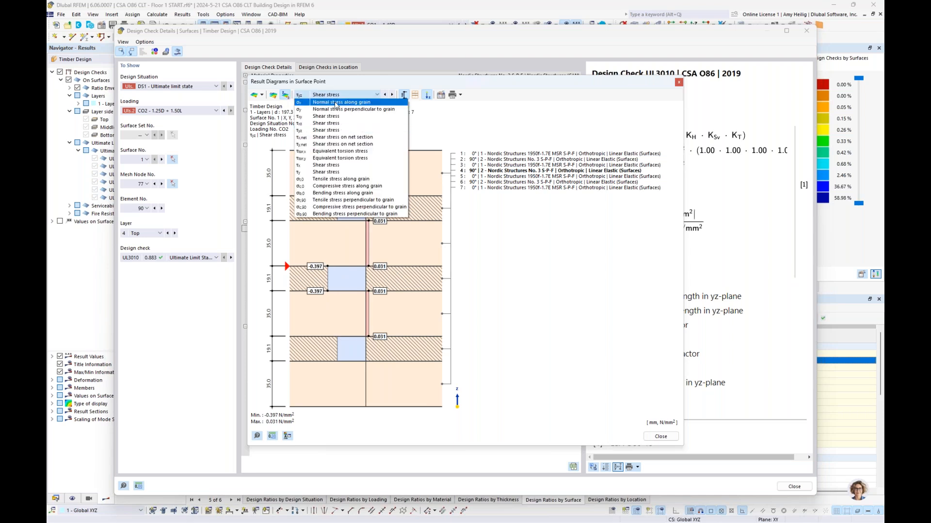
{"action": "left_click", "coordinate": [336, 102]}
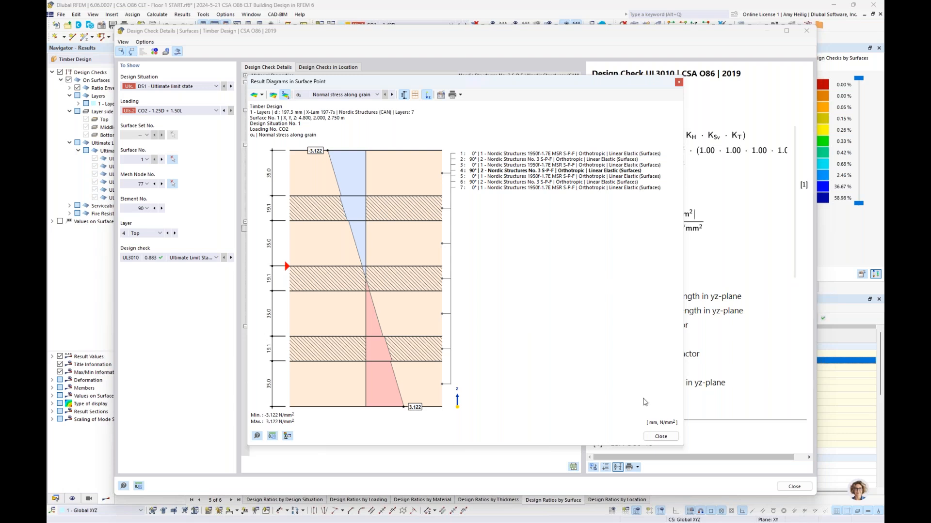
{"action": "left_click", "coordinate": [659, 438]}
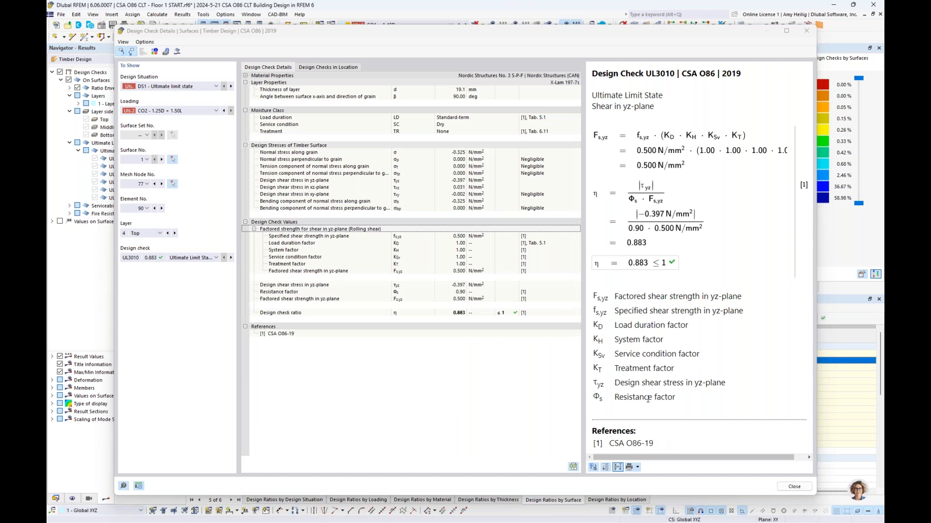
{"action": "left_click", "coordinate": [786, 488]}
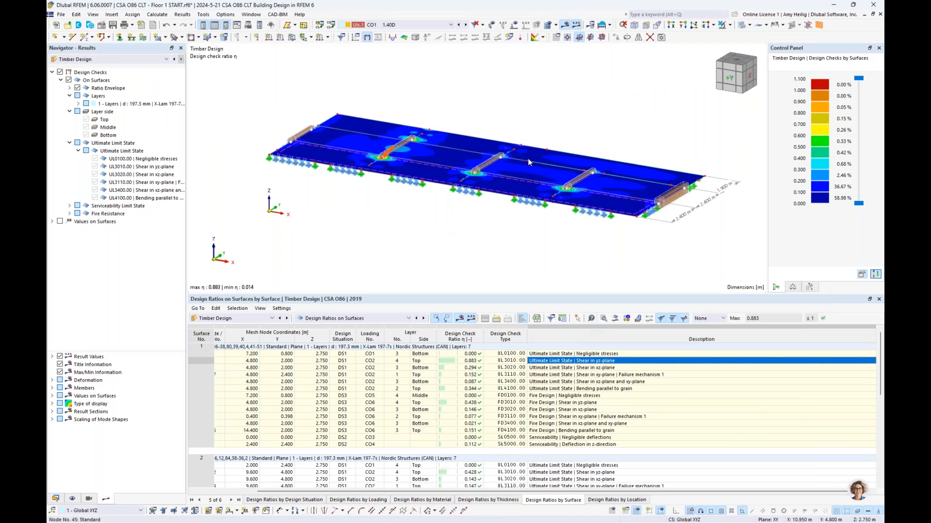
- Replace the ratio envelope on the surfaces with the UL3010 shear in yz-plane check for layer 4
{"action": "scroll", "coordinate": [380, 162], "scroll_direction": "up", "scroll_amount": 5}
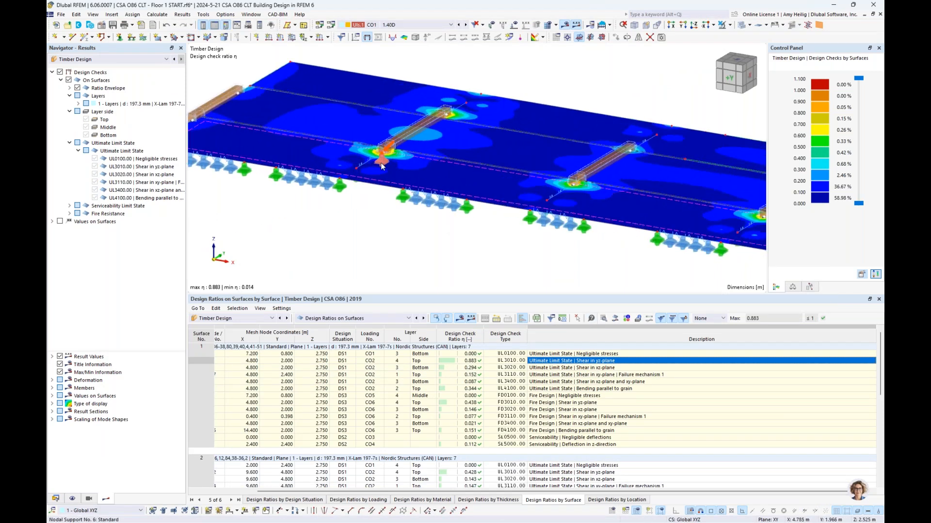
{"action": "left_click", "coordinate": [77, 89]}
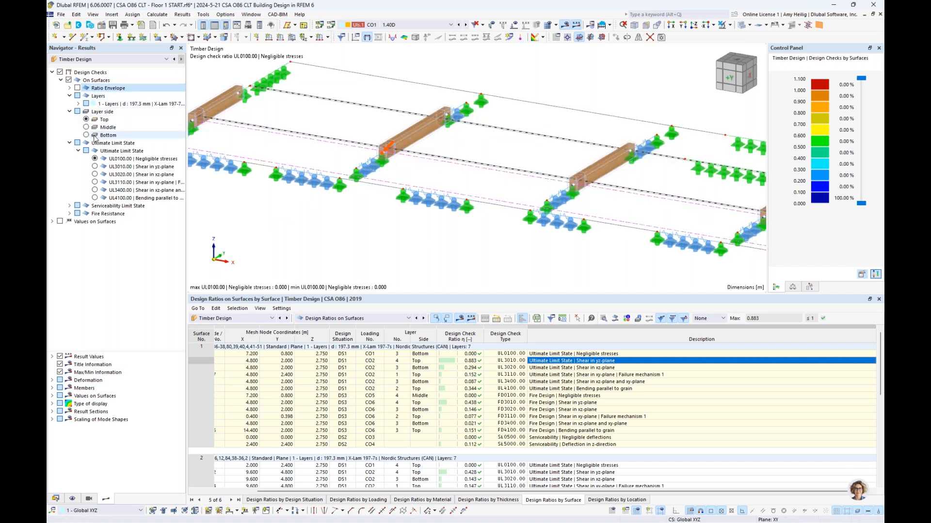
{"action": "left_click", "coordinate": [95, 167]}
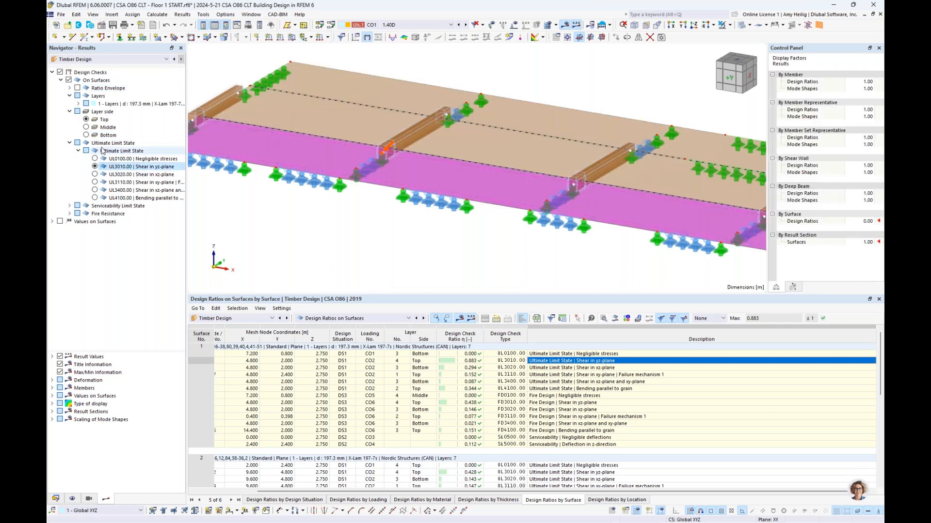
{"action": "left_click", "coordinate": [78, 104]}
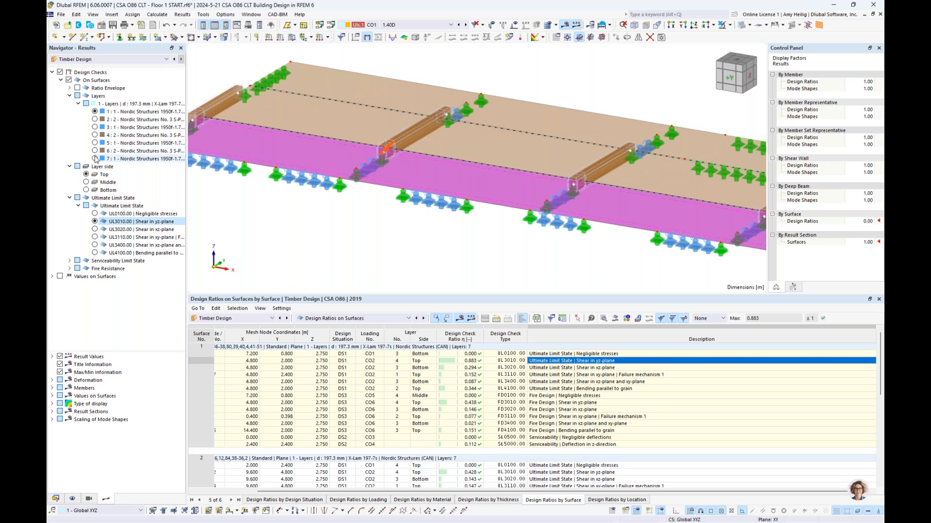
{"action": "left_click", "coordinate": [95, 135]}
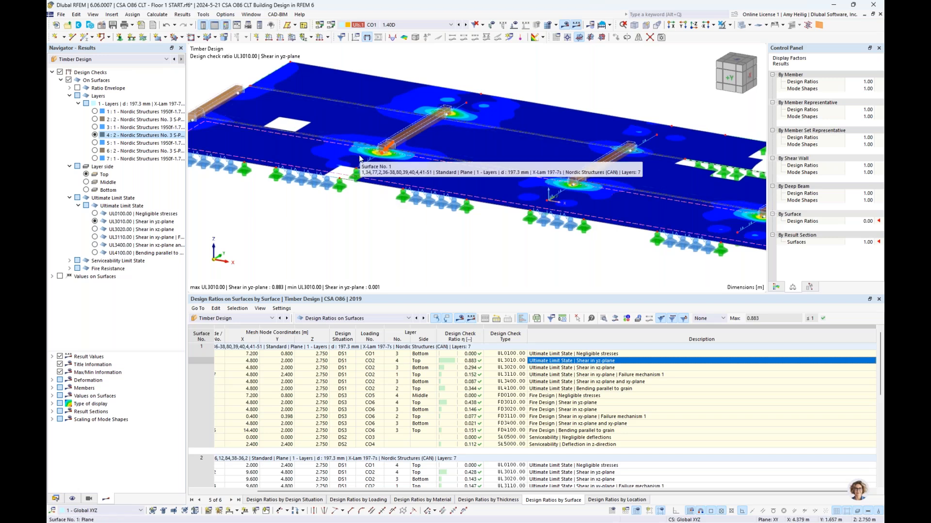
- Examine the FD3010 fire design check details for shear in yz-plane on surface 1, including the charring depth per layer
{"action": "left_click", "coordinate": [584, 406]}
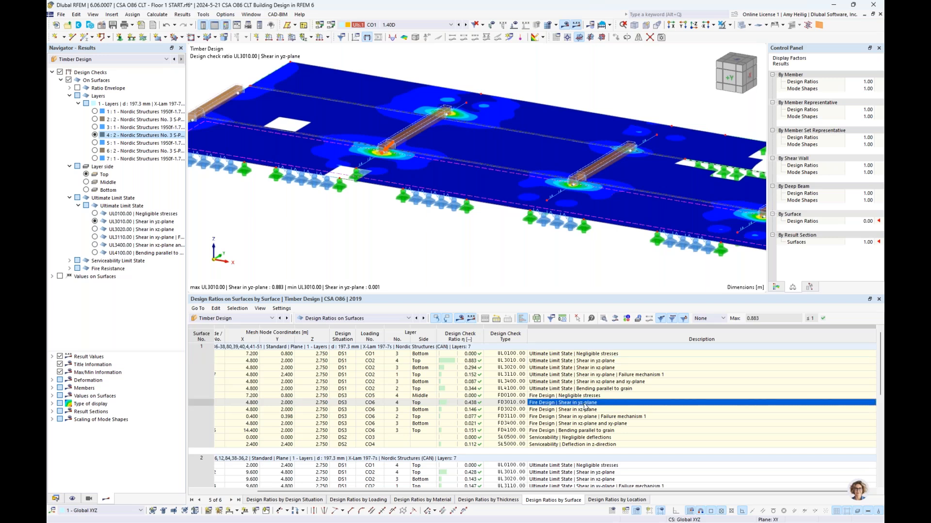
{"action": "left_click", "coordinate": [604, 319]}
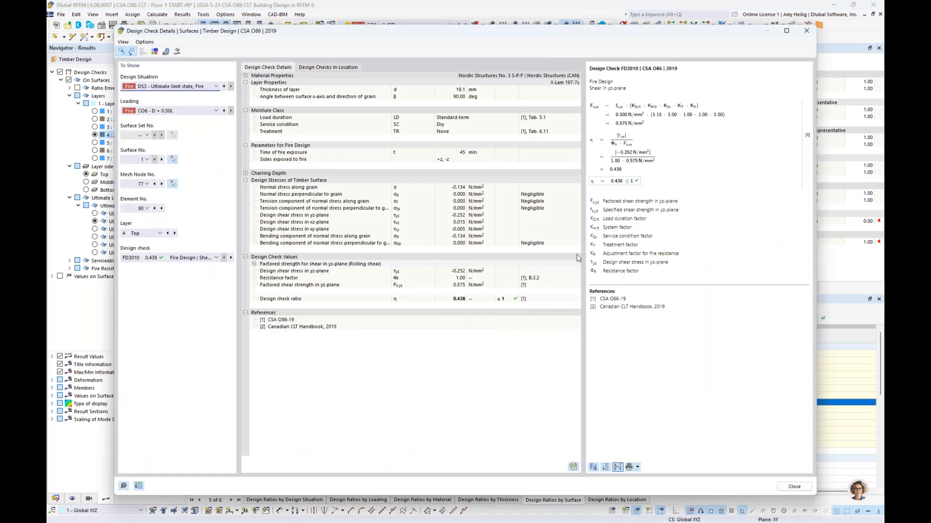
{"action": "left_click", "coordinate": [246, 174]}
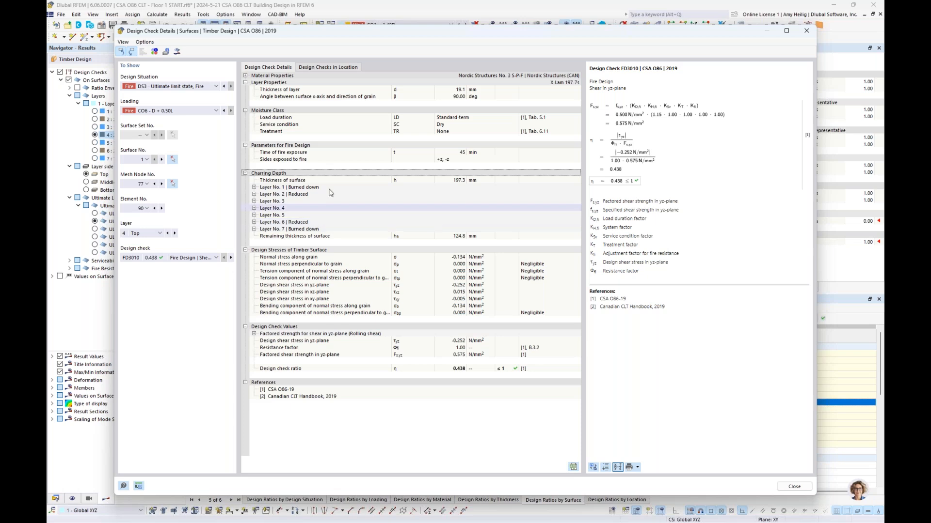
{"action": "left_click", "coordinate": [794, 486]}
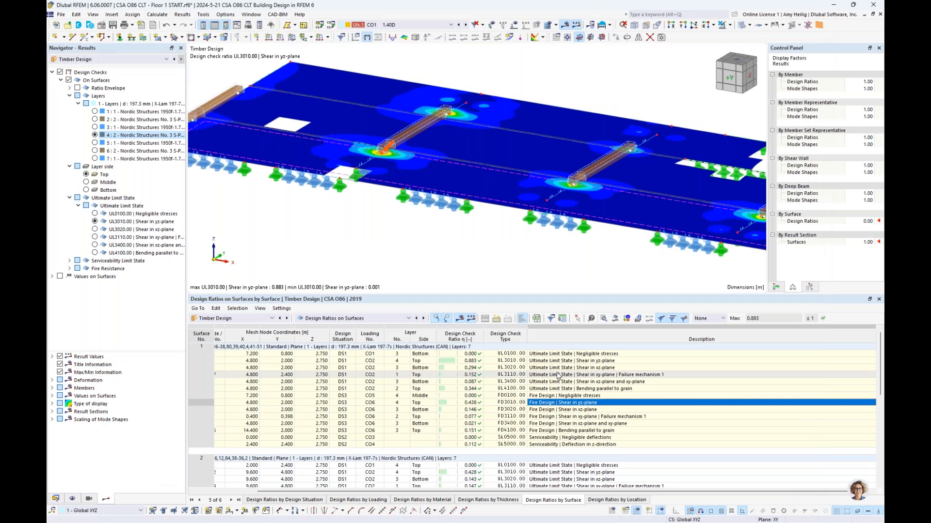
- Select load combination CO2 (1.25D + 1.50L) and switch the displayed results from Timber Design to Static Analysis
{"action": "scroll", "coordinate": [461, 250], "scroll_direction": "down", "scroll_amount": 5}
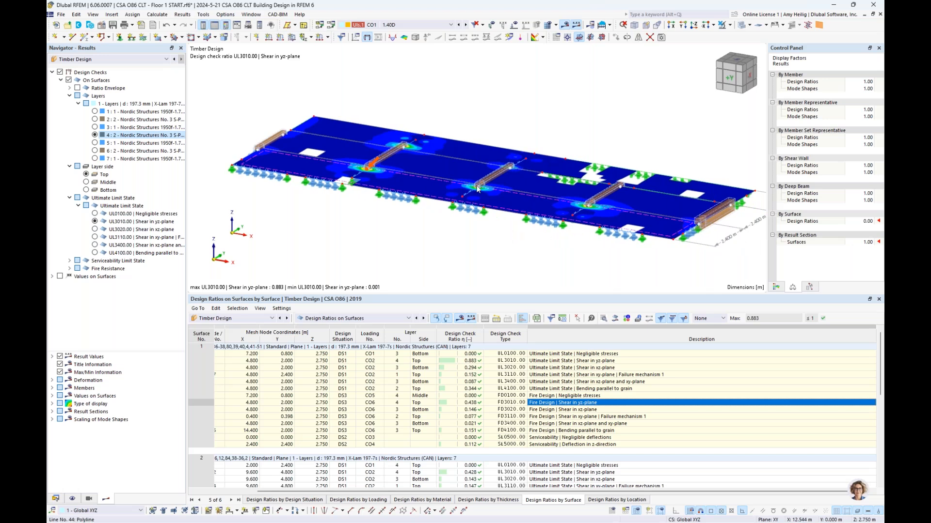
{"action": "left_click", "coordinate": [420, 25]}
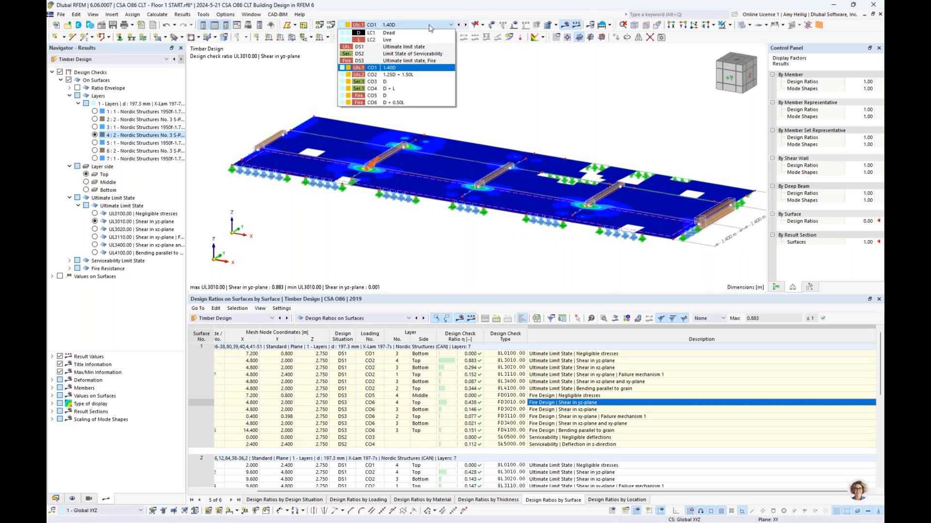
{"action": "left_click", "coordinate": [419, 75]}
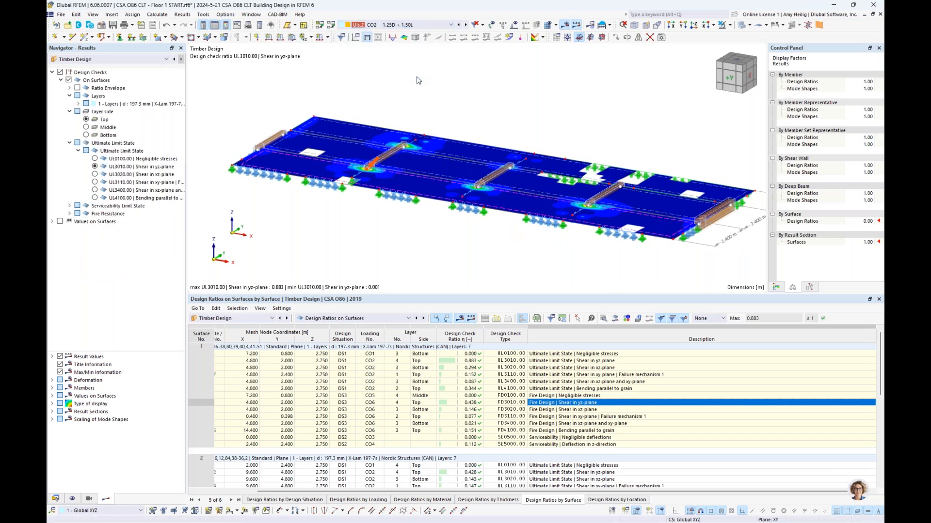
{"action": "left_click", "coordinate": [142, 60]}
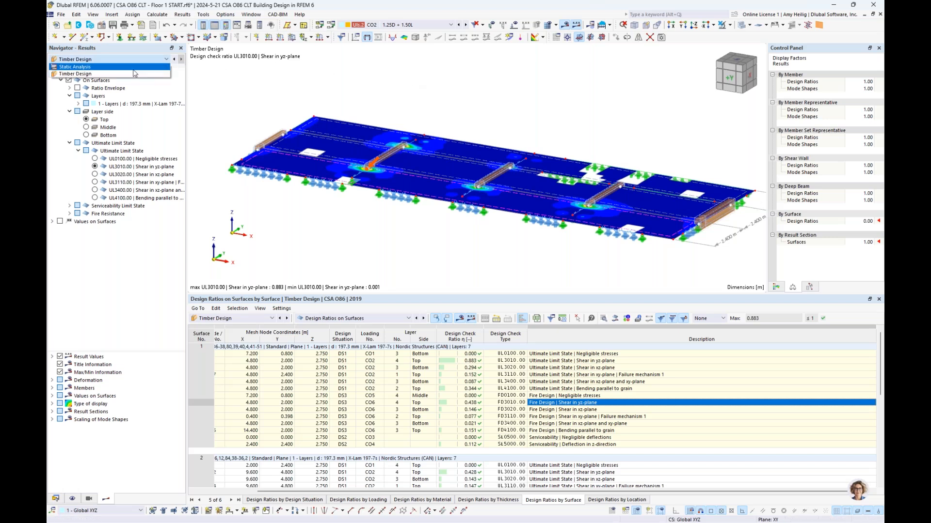
{"action": "left_click", "coordinate": [135, 69]}
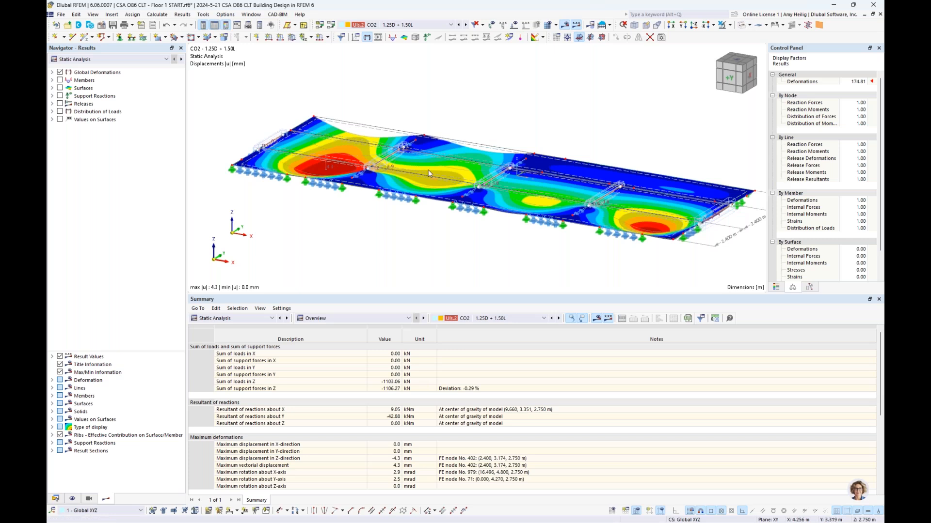
- Turn on the surface results and display the basic stress σx,+ on the floor
{"action": "left_click", "coordinate": [52, 88]}
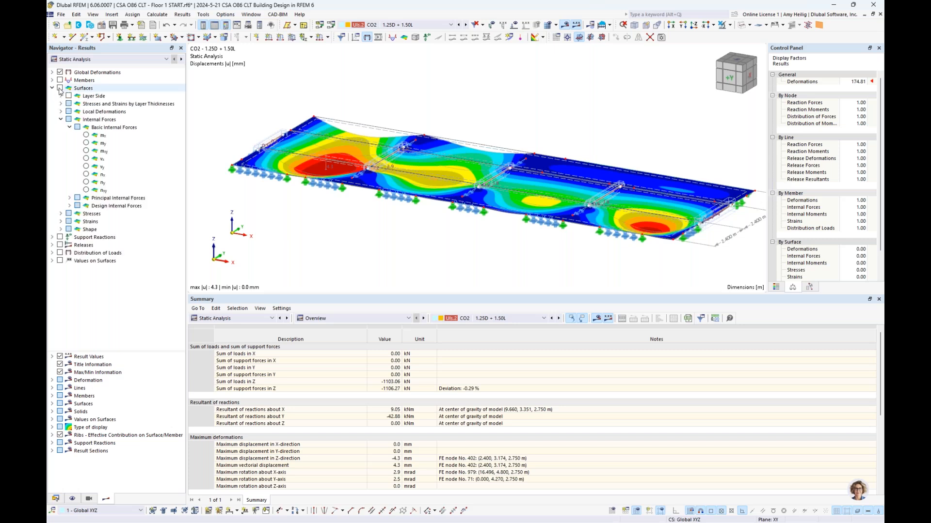
{"action": "left_click", "coordinate": [60, 89]}
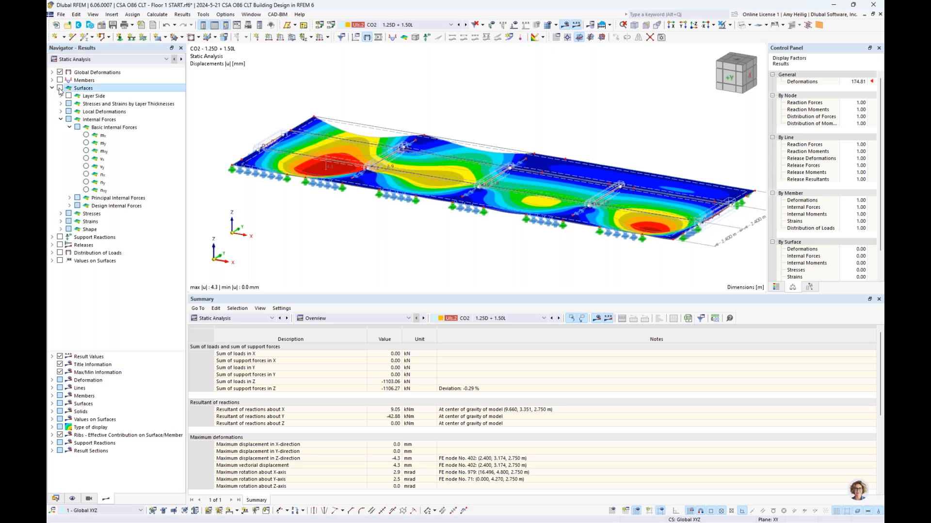
{"action": "left_click", "coordinate": [69, 127]}
{"action": "left_click", "coordinate": [61, 151]}
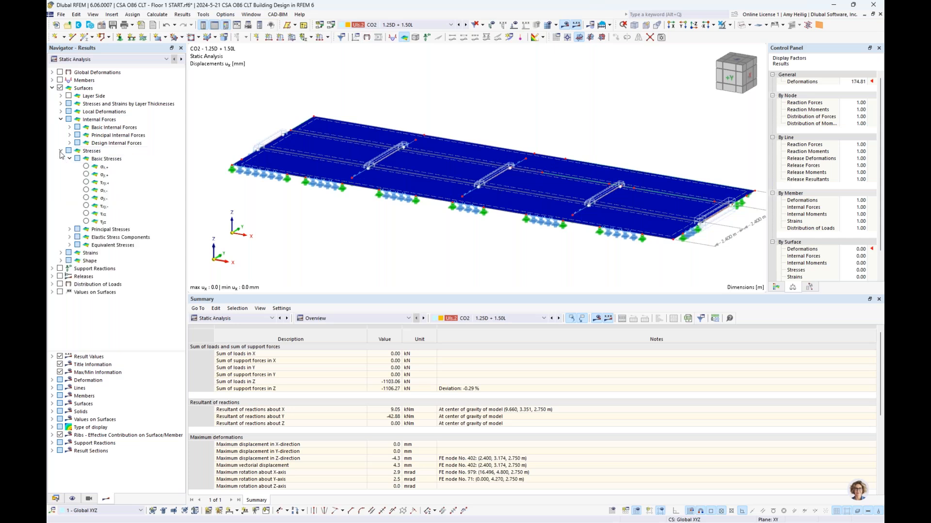
{"action": "left_click", "coordinate": [86, 167]}
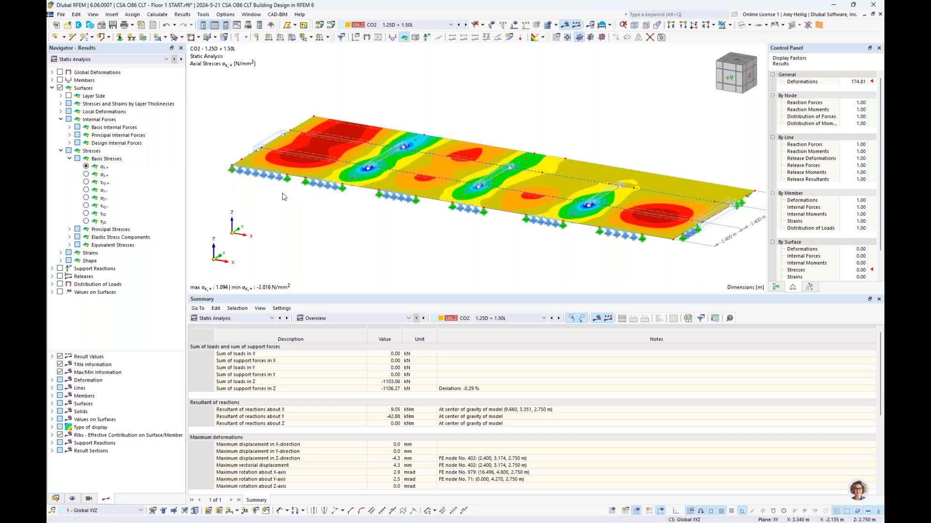
- Examine the surface stresses by layer, displaying σx,- in layer 7 and τxy,+ in layer 4 with the color scale
{"action": "left_click", "coordinate": [61, 103]}
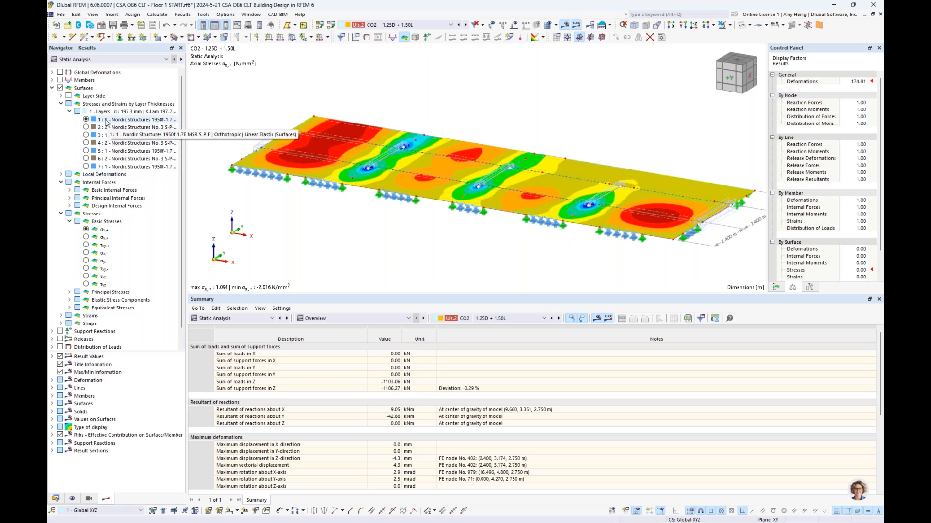
{"action": "left_click", "coordinate": [87, 253]}
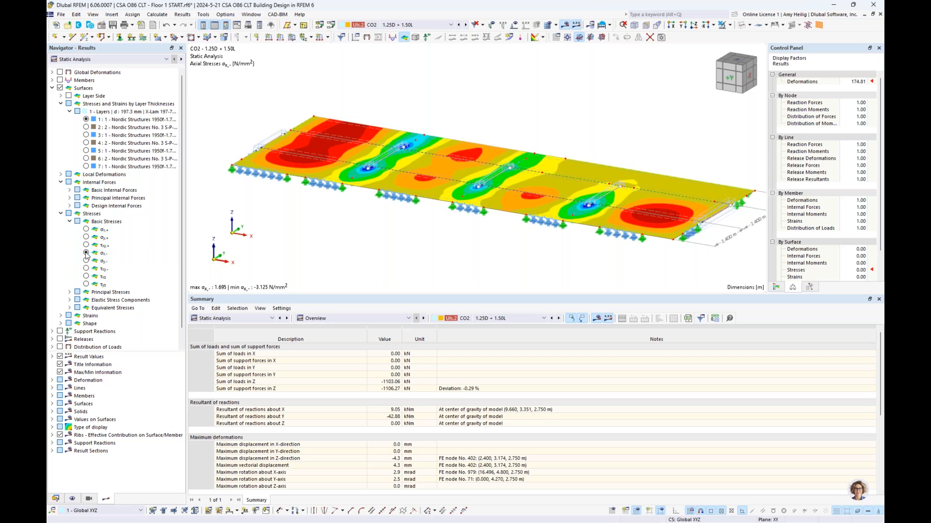
{"action": "left_click", "coordinate": [87, 167]}
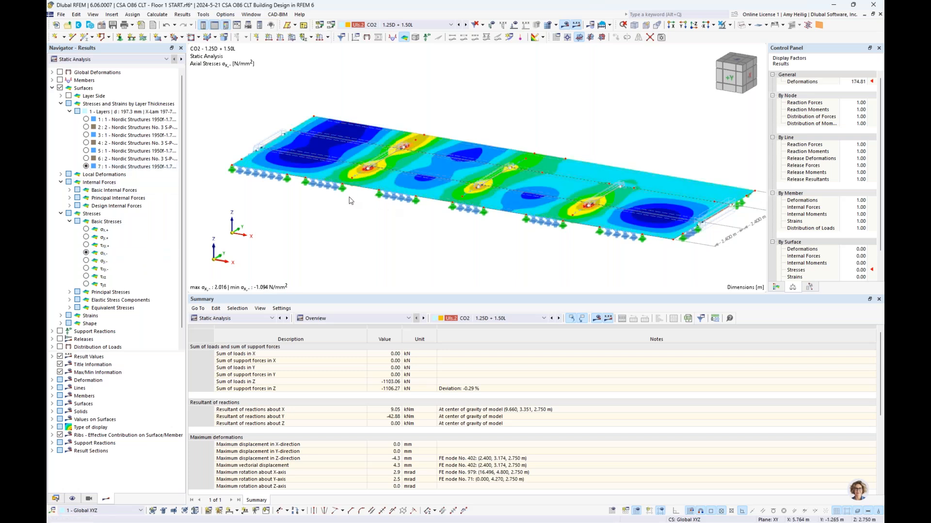
{"action": "left_click", "coordinate": [86, 245]}
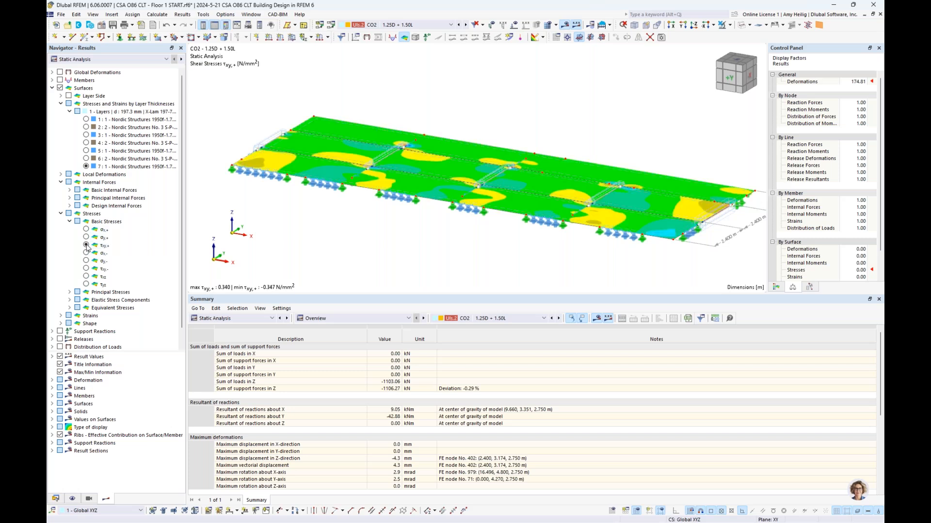
{"action": "left_click", "coordinate": [87, 143]}
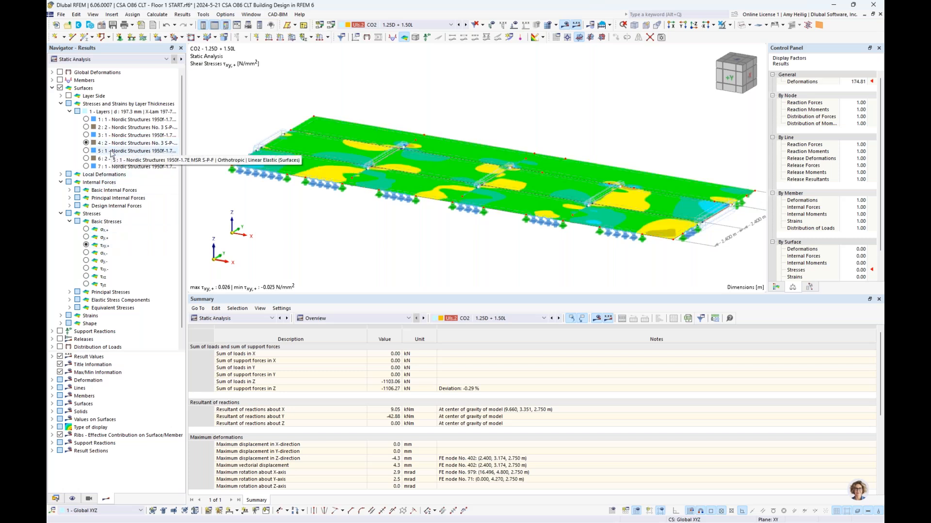
{"action": "left_click", "coordinate": [776, 287]}
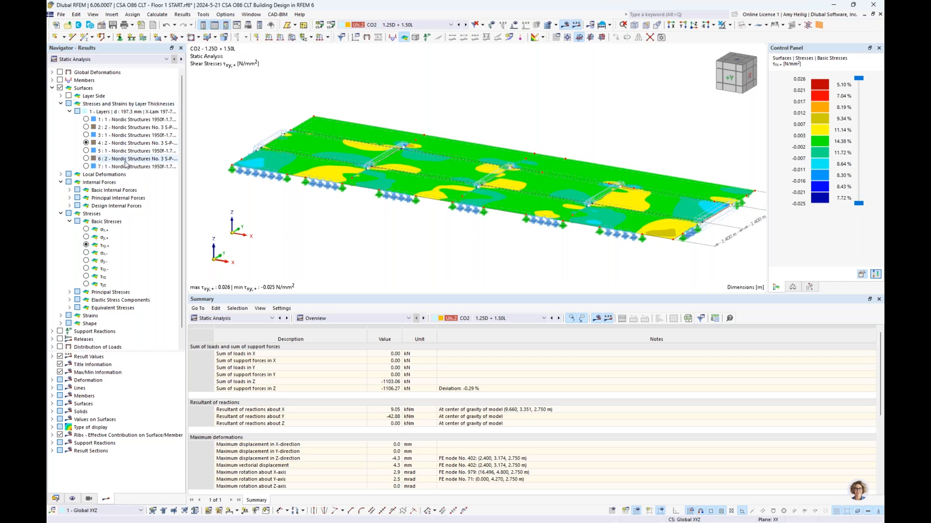
- Hide the surface stress results and display the line hinge forces vz on the floor
{"action": "left_click", "coordinate": [52, 88]}
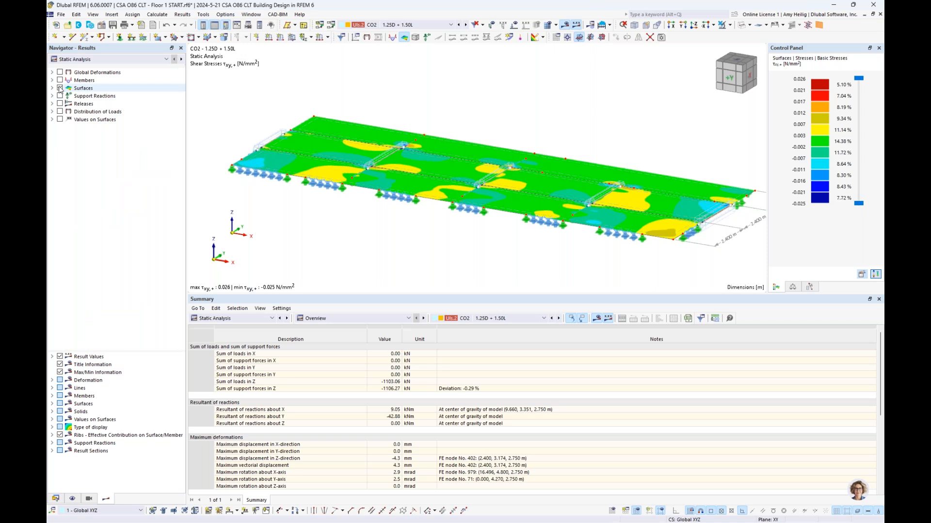
{"action": "left_click", "coordinate": [61, 88]}
{"action": "left_click", "coordinate": [53, 103]}
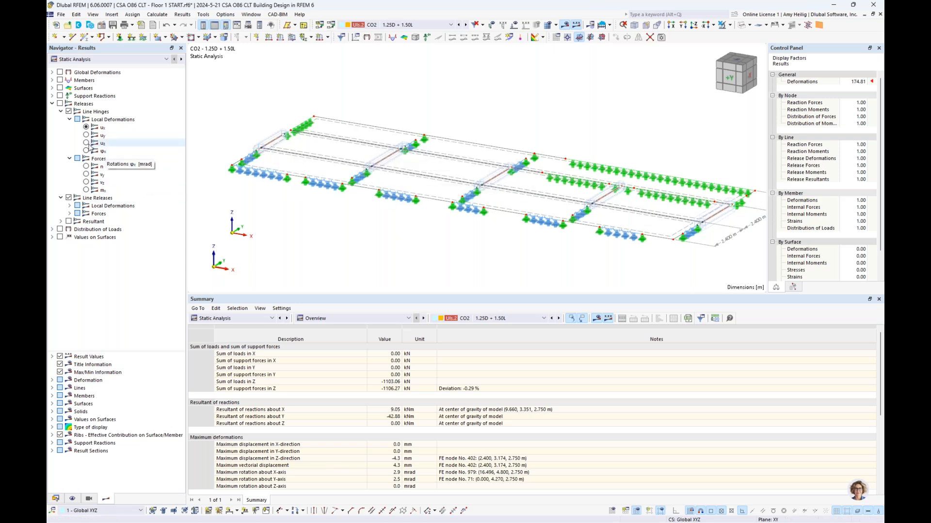
{"action": "left_click", "coordinate": [86, 143]}
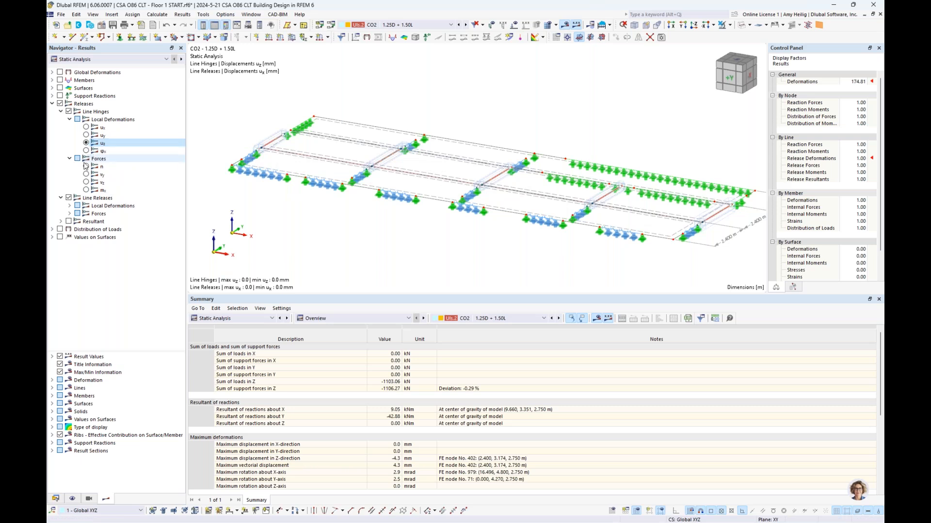
{"action": "left_click", "coordinate": [86, 182]}
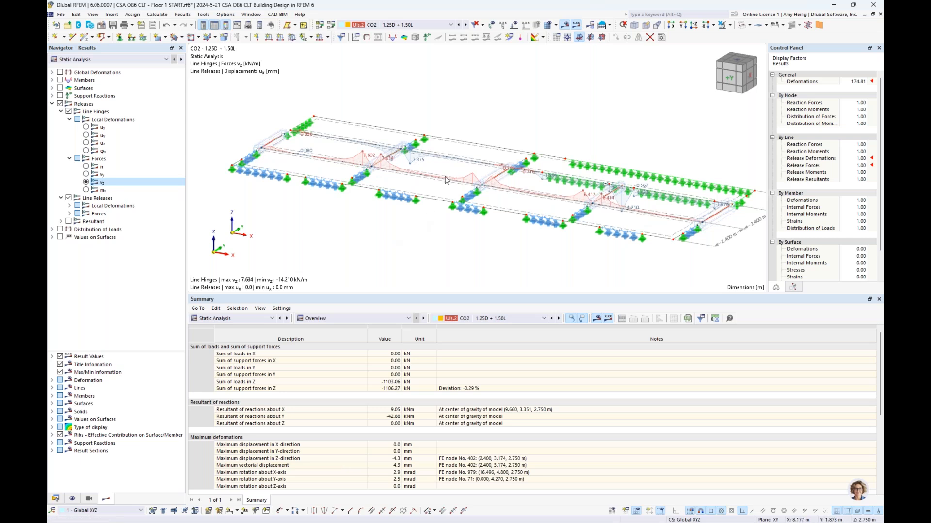
- Examine the result diagram of the line hinge force vz along the panel joint line 36 for CO2
{"action": "scroll", "coordinate": [439, 181], "scroll_direction": "up", "scroll_amount": 4}
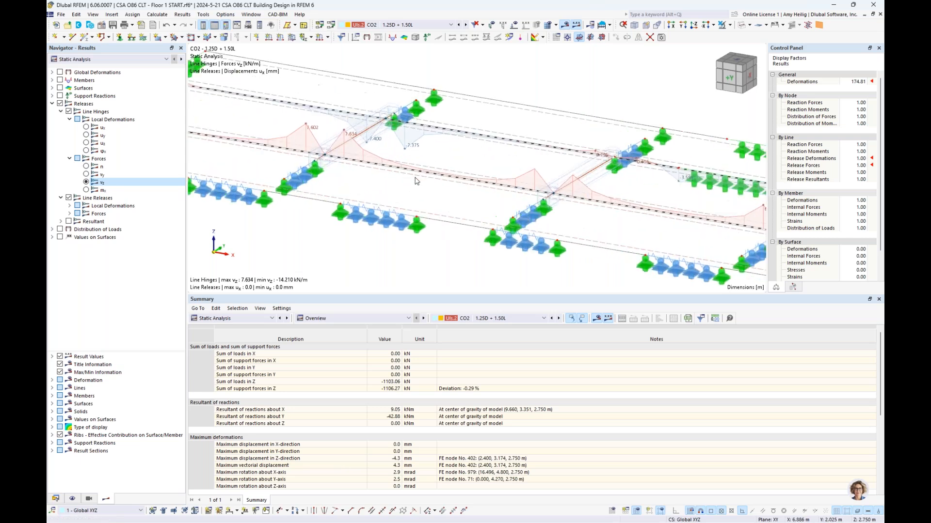
{"action": "scroll", "coordinate": [412, 170], "scroll_direction": "up", "scroll_amount": 3}
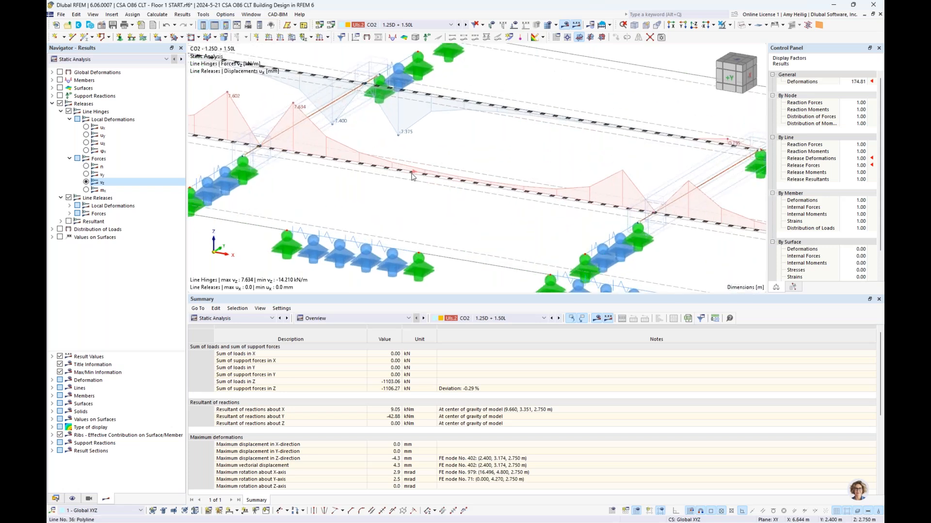
{"action": "right_click", "coordinate": [412, 178]}
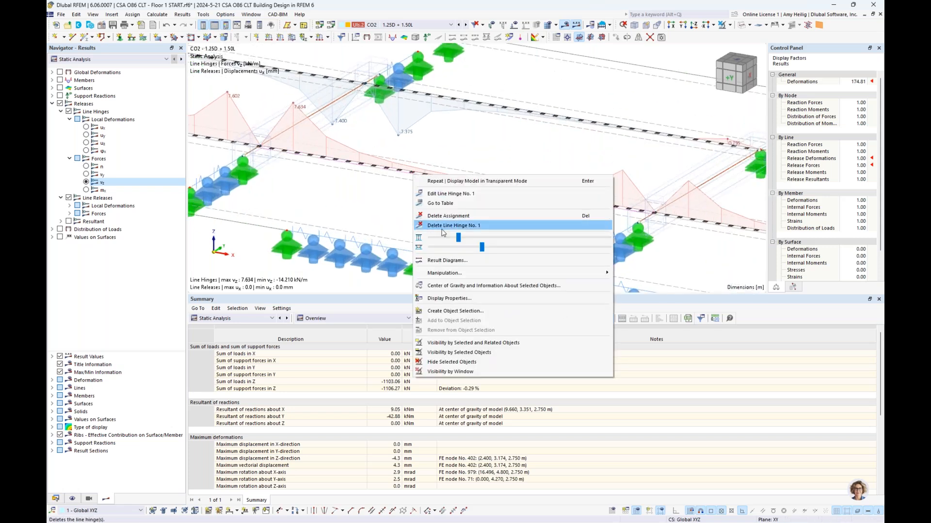
{"action": "left_click", "coordinate": [442, 261]}
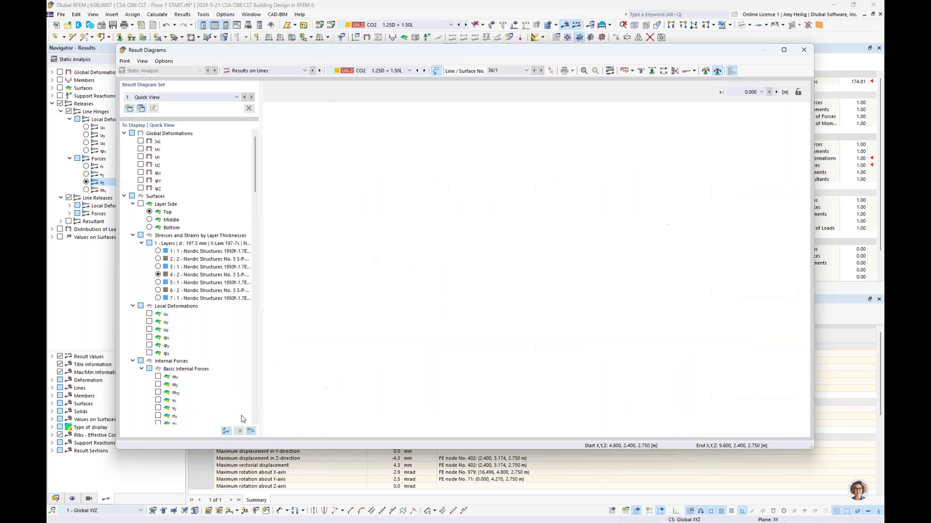
{"action": "scroll", "coordinate": [225, 330], "scroll_direction": "down", "scroll_amount": 9}
{"action": "scroll", "coordinate": [225, 330], "scroll_direction": "down", "scroll_amount": 15}
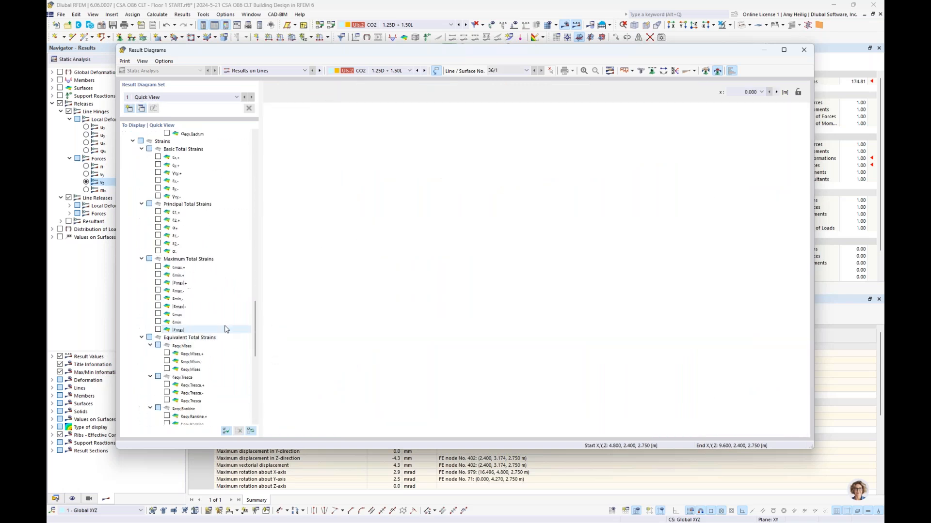
{"action": "scroll", "coordinate": [225, 330], "scroll_direction": "down", "scroll_amount": 2}
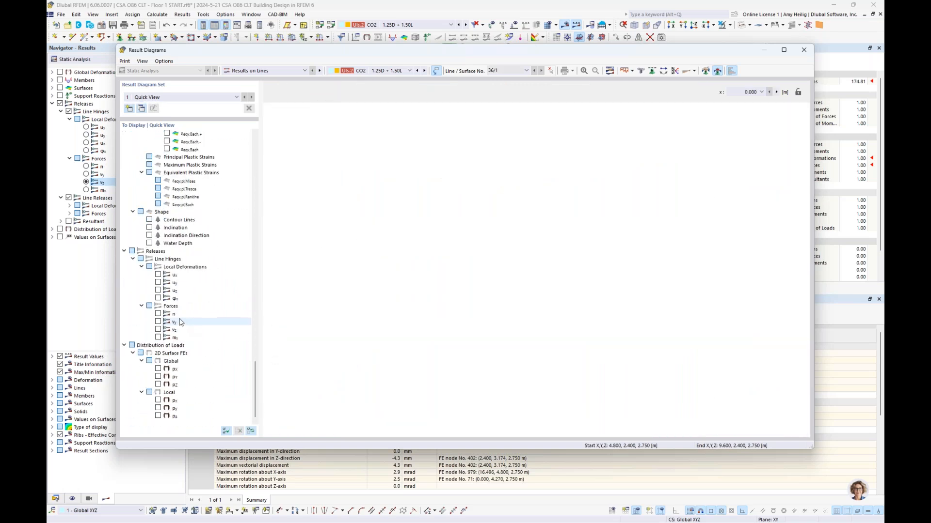
{"action": "left_click", "coordinate": [158, 330]}
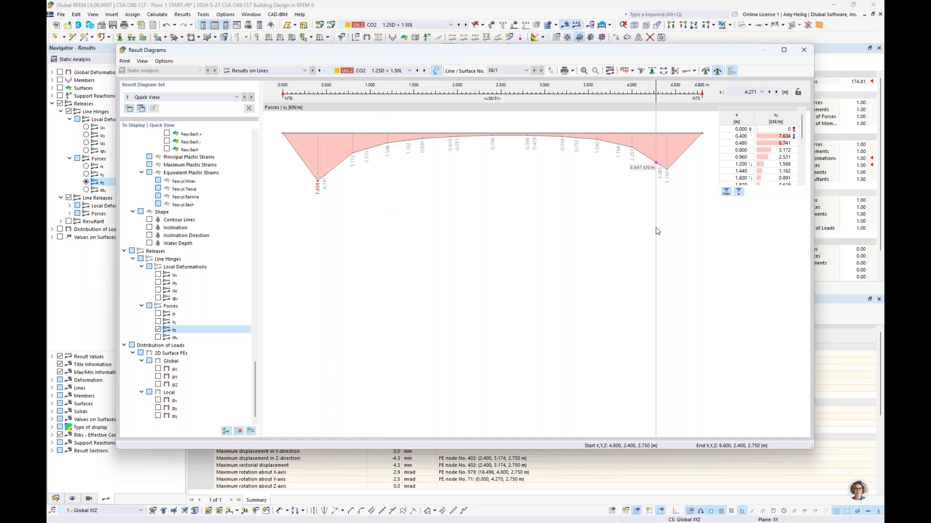
{"action": "left_click", "coordinate": [803, 50]}
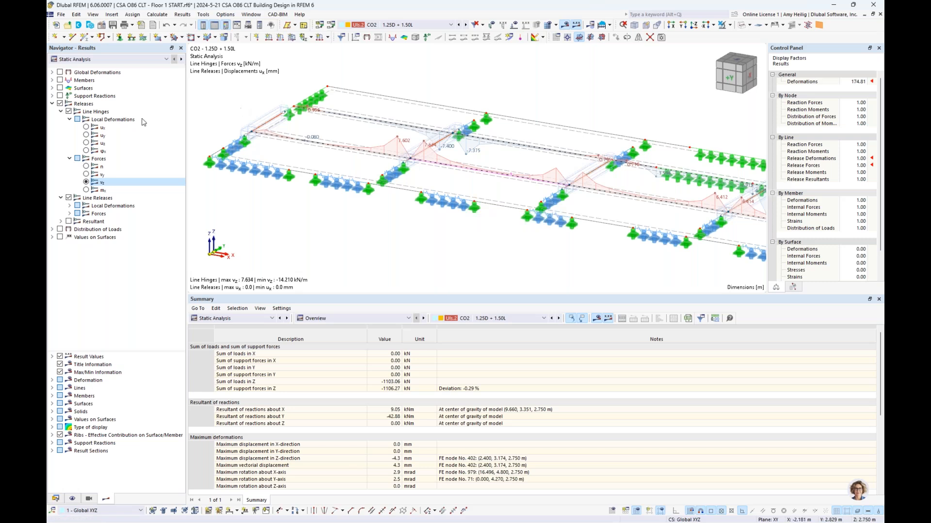
- Turn off the results display and show the floor model with its surfaces and beams as solid rendering
{"action": "left_click", "coordinate": [52, 103]}
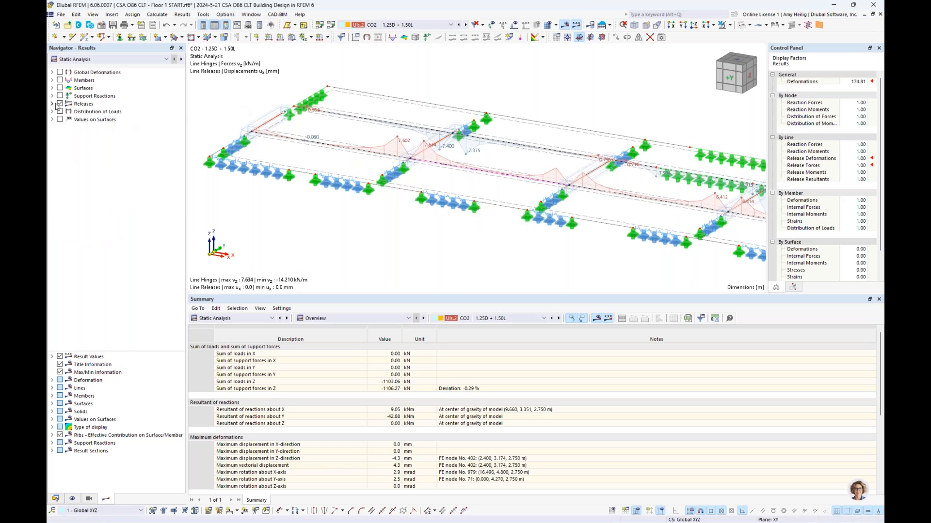
{"action": "left_click", "coordinate": [564, 26]}
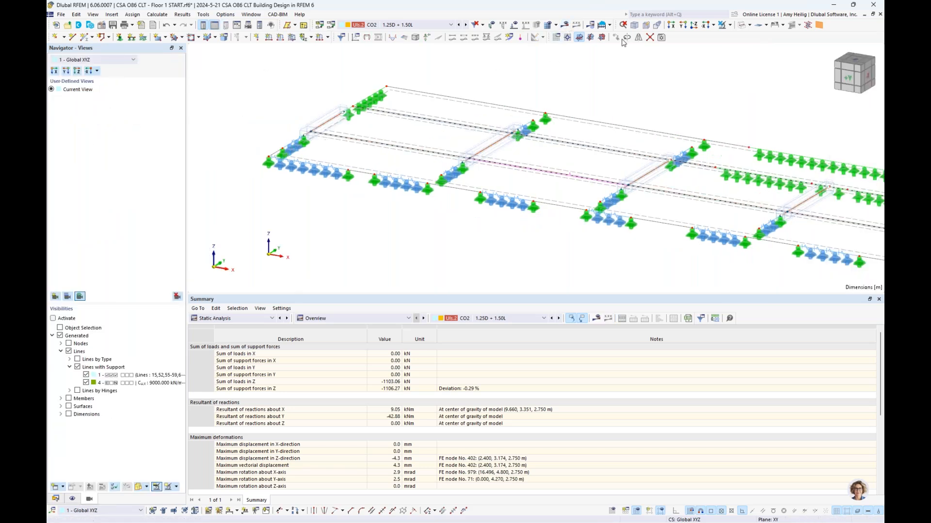
{"action": "left_click", "coordinate": [740, 26]}
{"action": "left_click", "coordinate": [741, 28]}
{"action": "middle_click_drag", "start_coordinate": [708, 123], "coordinate": [630, 125]}
{"action": "scroll", "coordinate": [630, 125], "scroll_direction": "down", "scroll_amount": 1}
{"action": "scroll", "coordinate": [628, 128], "scroll_direction": "down", "scroll_amount": 2}
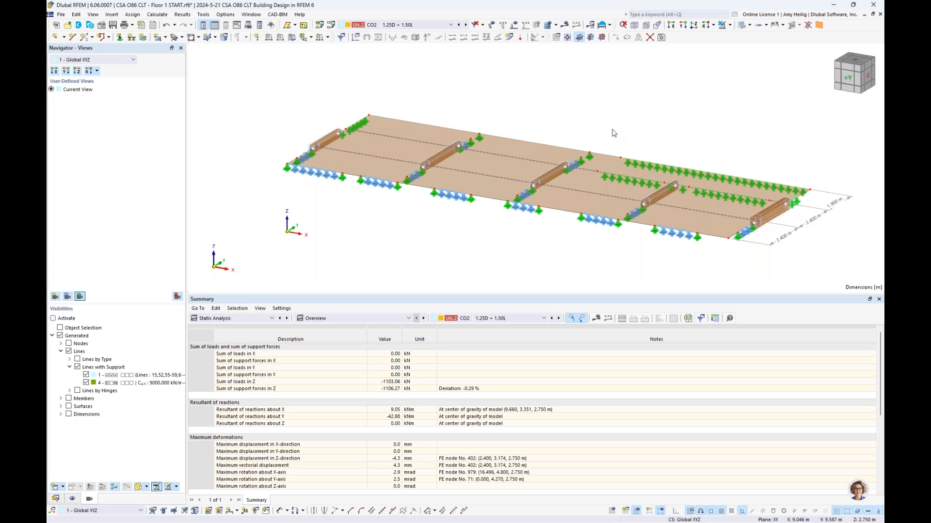
{"action": "middle_click_drag", "start_coordinate": [691, 134], "coordinate": [630, 129]}
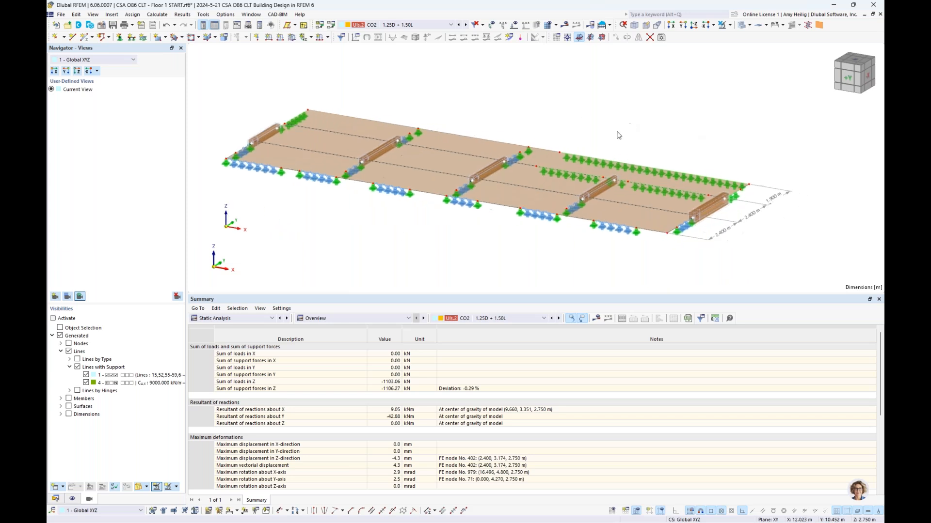
- In the Floor 1 model's base data, activate the Modal Analysis add-on and set the dynamic analysis standard to NBC 2020
{"action": "left_click", "coordinate": [56, 500]}
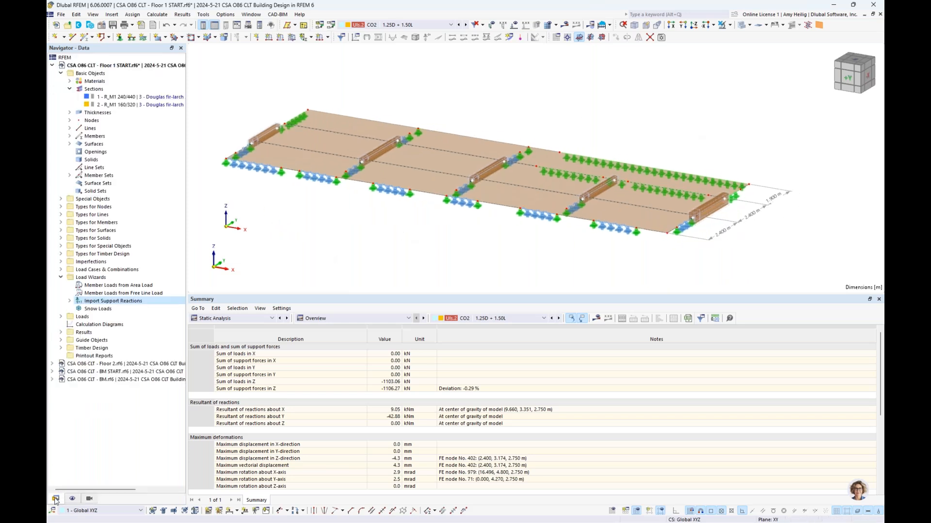
{"action": "right_click", "coordinate": [111, 66]}
{"action": "left_click", "coordinate": [122, 72]}
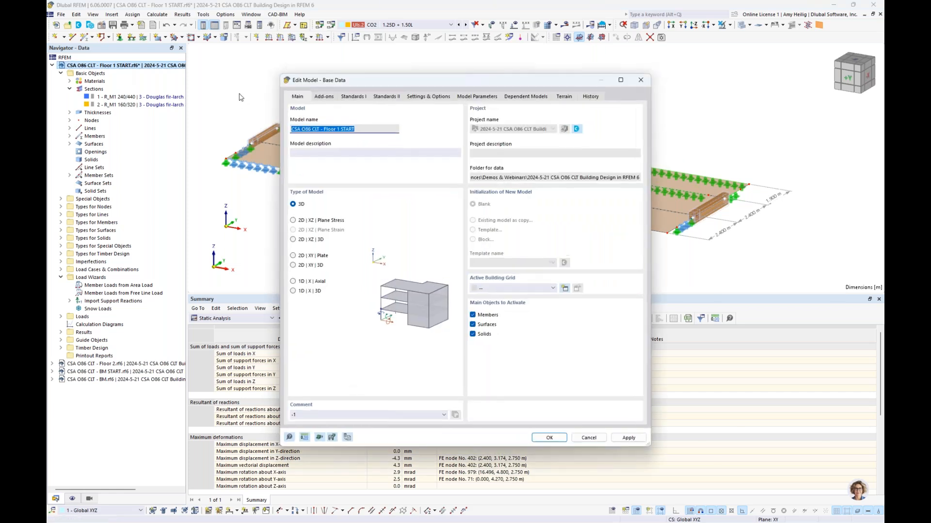
{"action": "left_click", "coordinate": [363, 130]}
{"action": "left_click", "coordinate": [328, 98]}
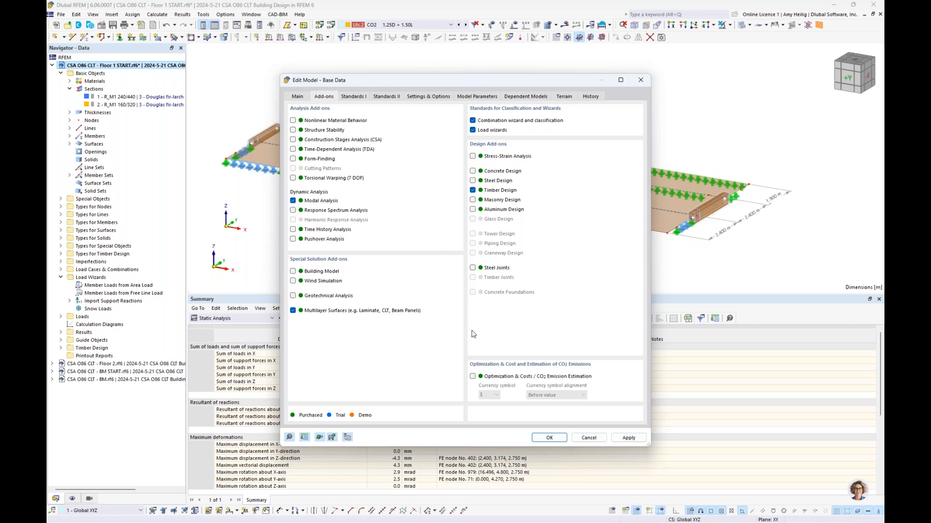
{"action": "left_click", "coordinate": [354, 97]}
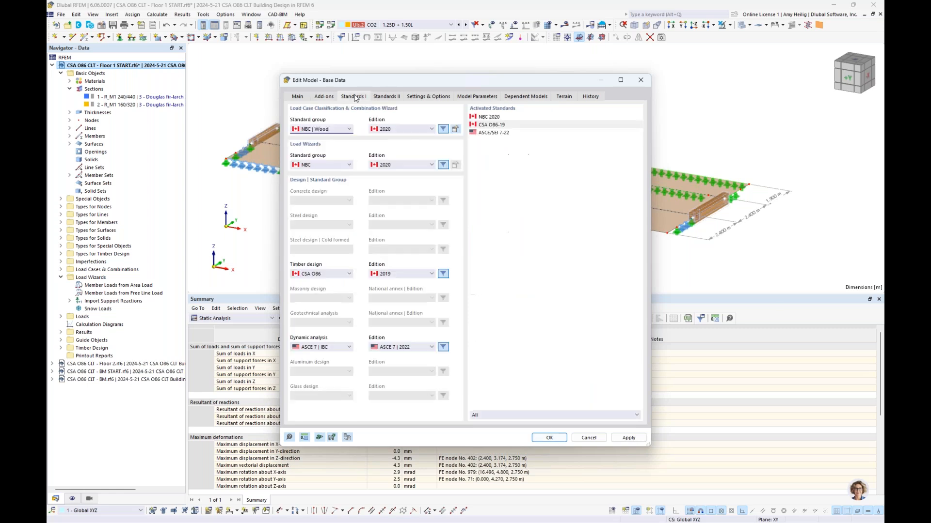
{"action": "left_click", "coordinate": [323, 348]}
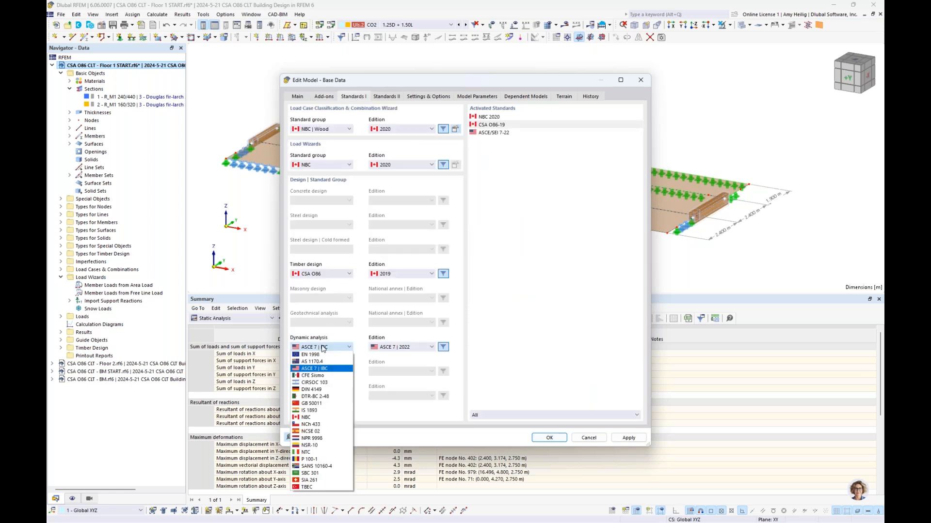
{"action": "left_click", "coordinate": [312, 417]}
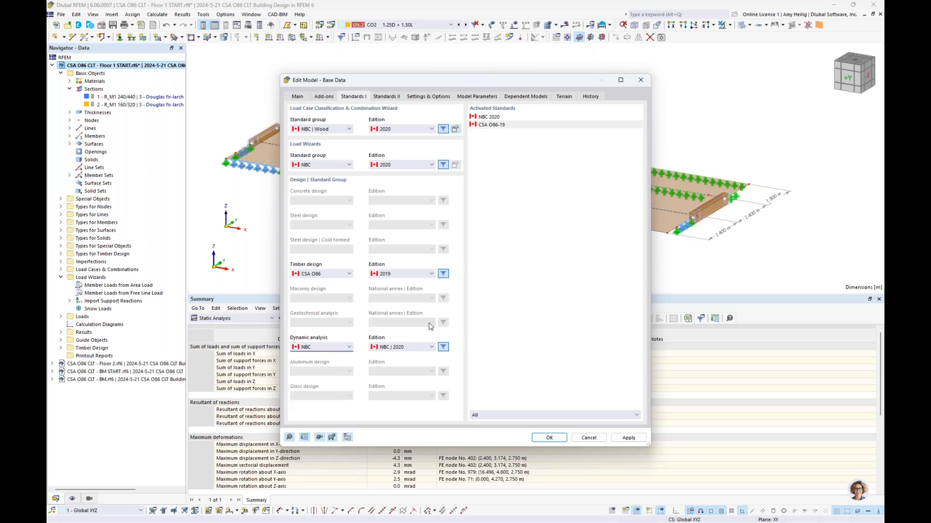
{"action": "left_click", "coordinate": [547, 438]}
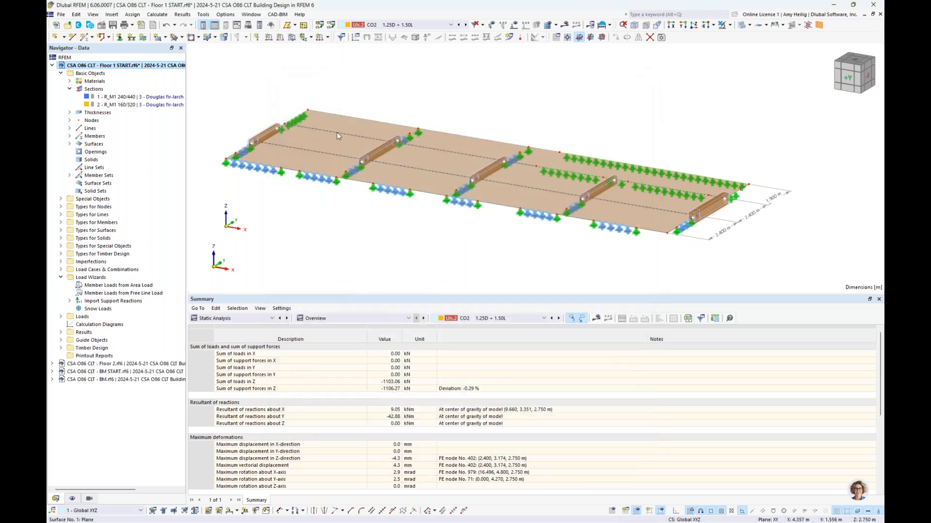
- Create a new load case named Modal with the analysis type Modal Analysis
{"action": "left_click", "coordinate": [331, 25]}
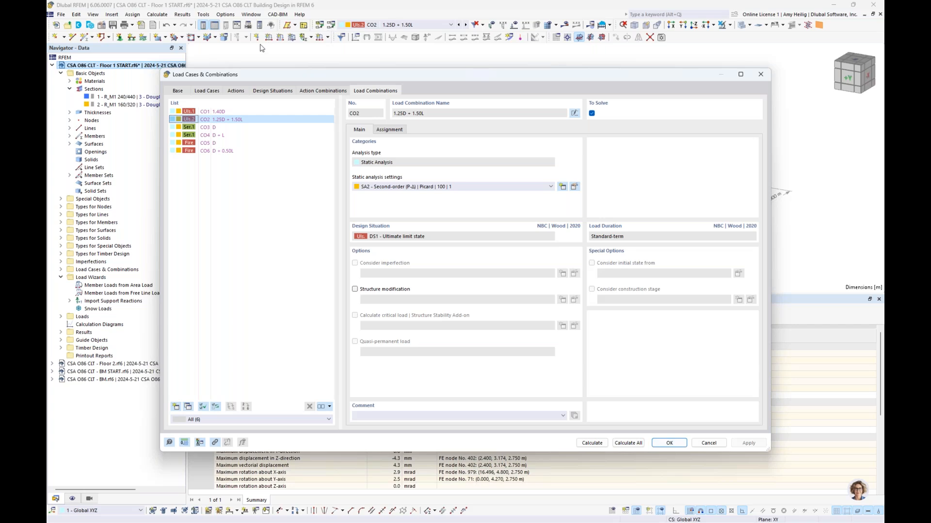
{"action": "left_click", "coordinate": [204, 92]}
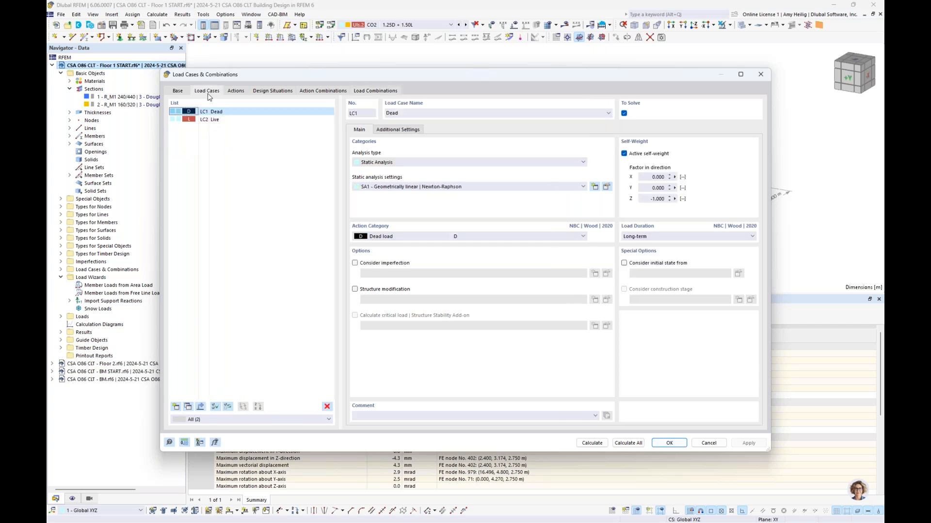
{"action": "left_click", "coordinate": [175, 407]}
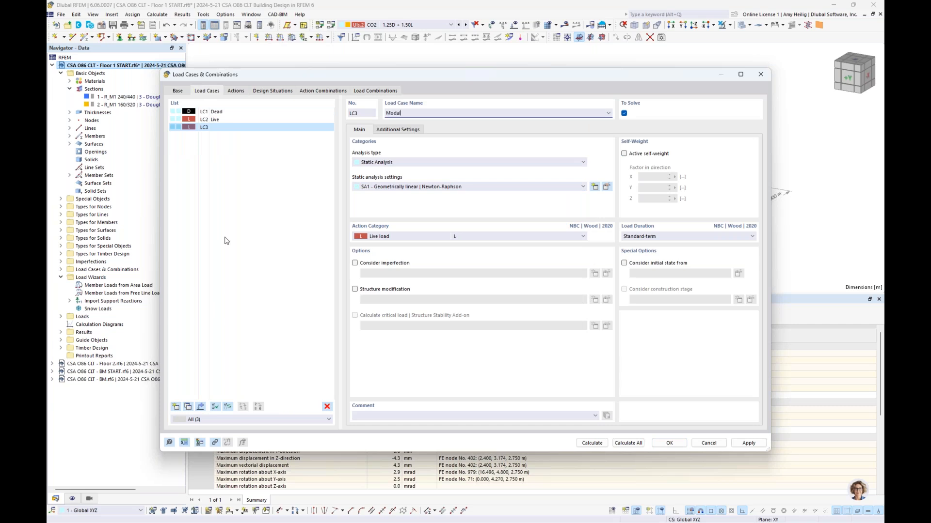
{"action": "left_click", "coordinate": [376, 161]}
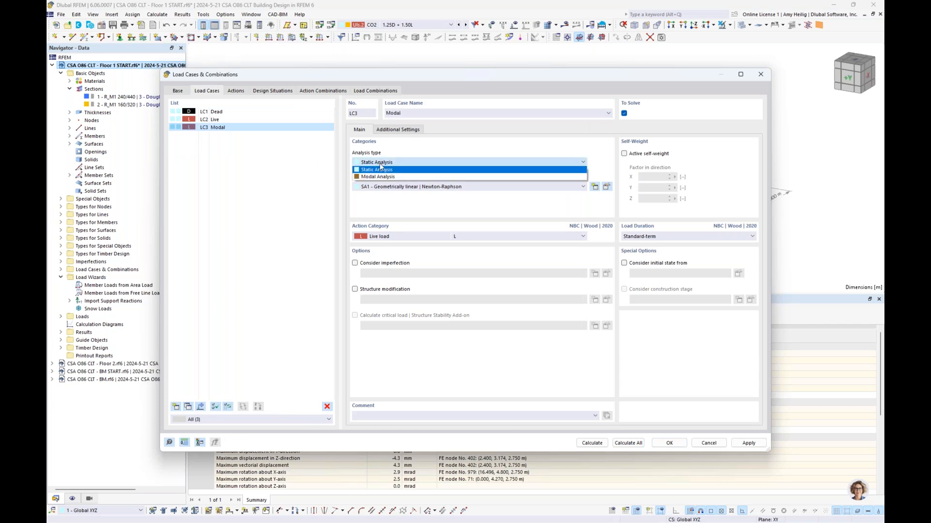
{"action": "left_click", "coordinate": [378, 176]}
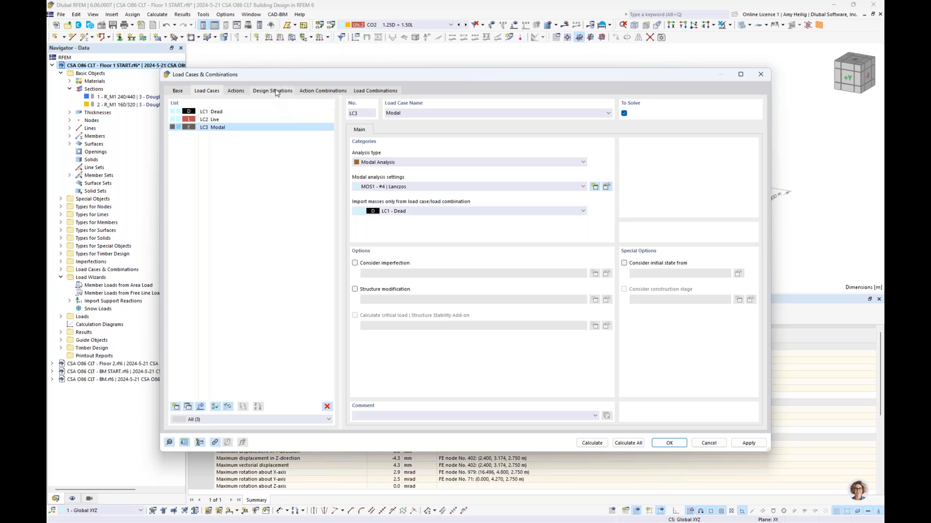
- Add a design situation of type Effective Seismic Weight and deactivate it for Timber Design
{"action": "left_click", "coordinate": [275, 91]}
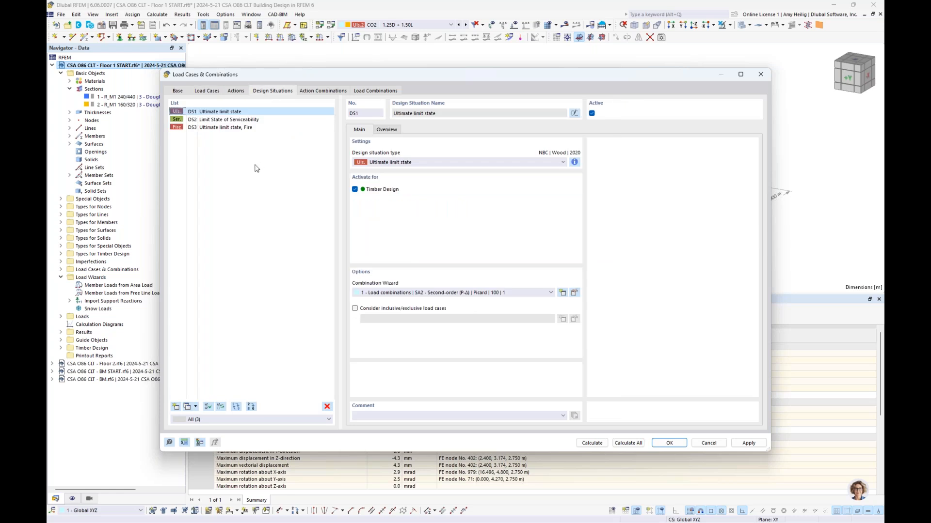
{"action": "left_click", "coordinate": [176, 407]}
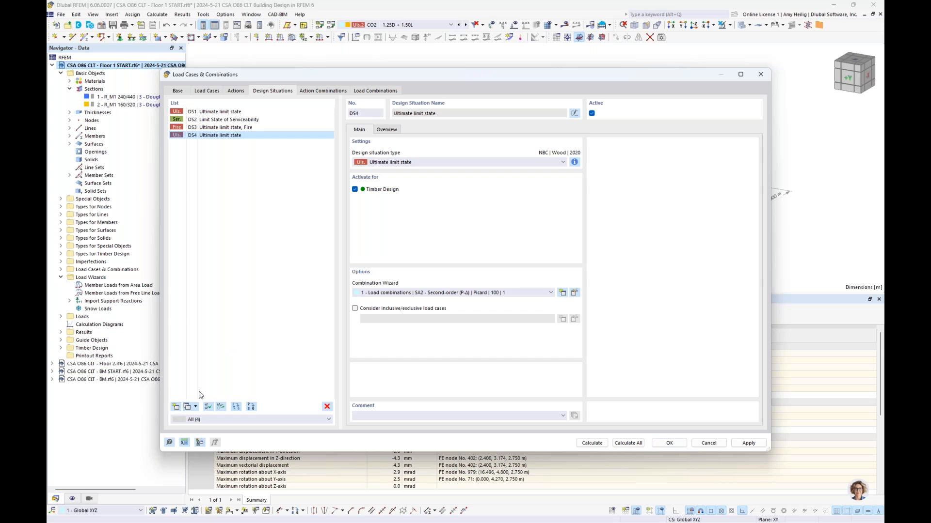
{"action": "left_click", "coordinate": [404, 164]}
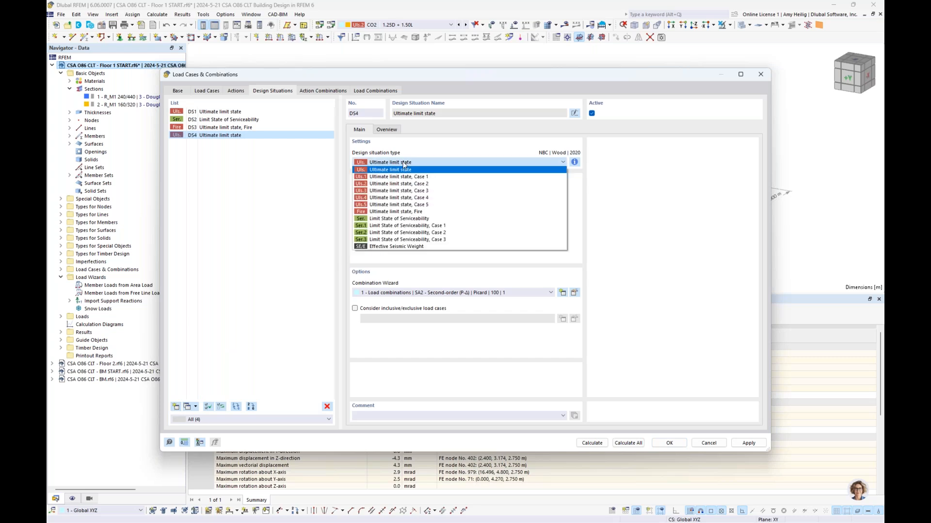
{"action": "left_click", "coordinate": [402, 247]}
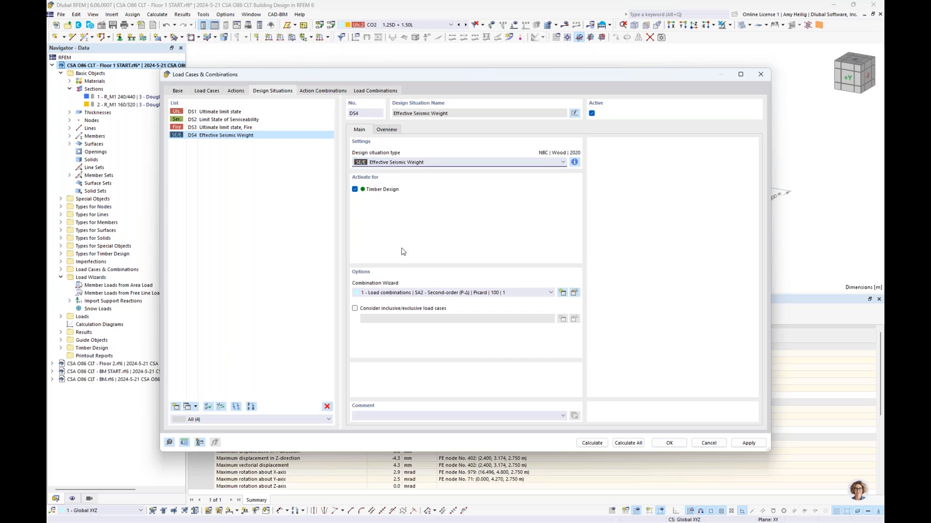
{"action": "left_click", "coordinate": [355, 190]}
- Set the Live load case to be considered in the Effective Seismic Weight design situation and generate the load combinations
{"action": "left_click", "coordinate": [206, 90]}
{"action": "left_click", "coordinate": [230, 120]}
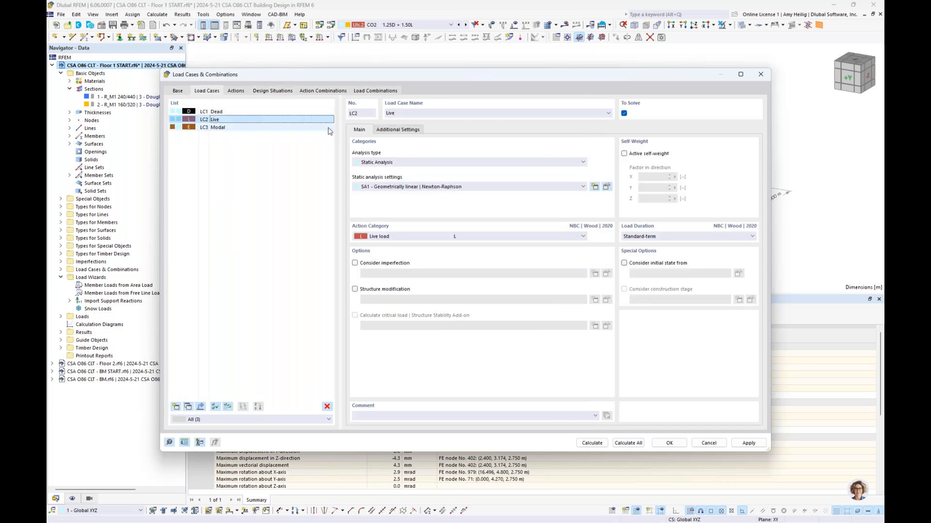
{"action": "left_click", "coordinate": [392, 130]}
{"action": "left_click", "coordinate": [355, 185]}
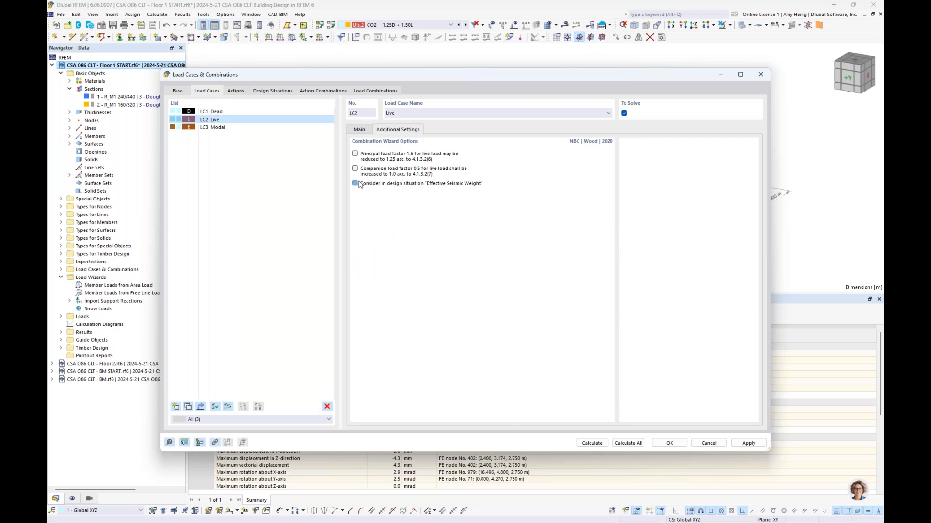
{"action": "left_click", "coordinate": [375, 92]}
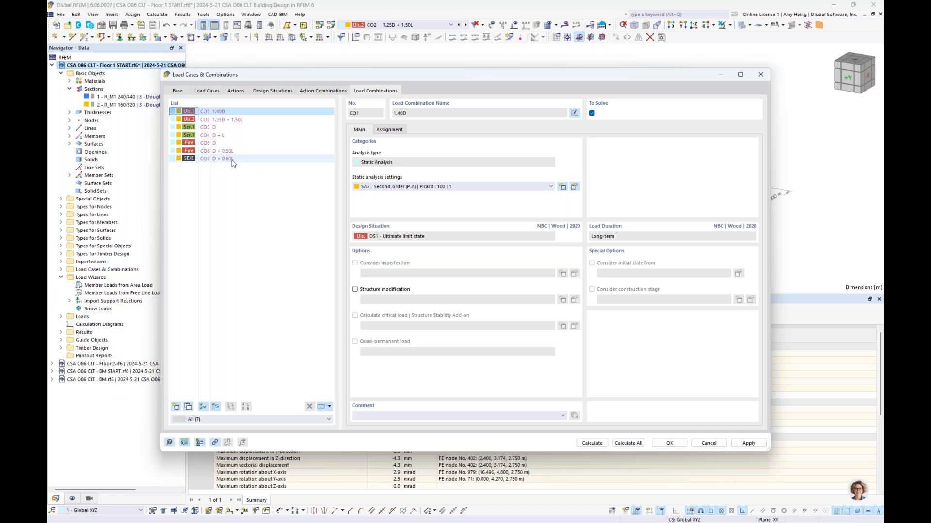
- Set the Modal load case to import its masses only from load combination CO7 (D + 0.60L)
{"action": "left_click", "coordinate": [215, 91]}
{"action": "left_click", "coordinate": [218, 127]}
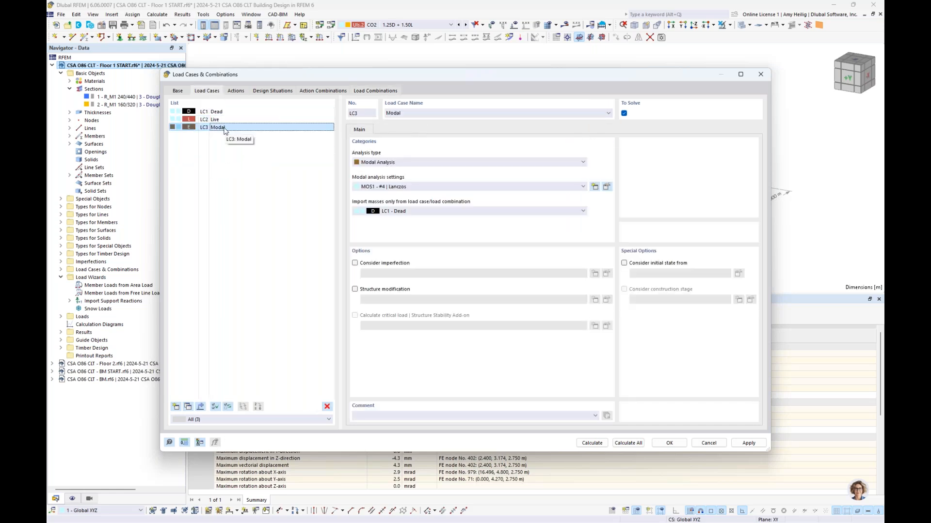
{"action": "left_click", "coordinate": [407, 214]}
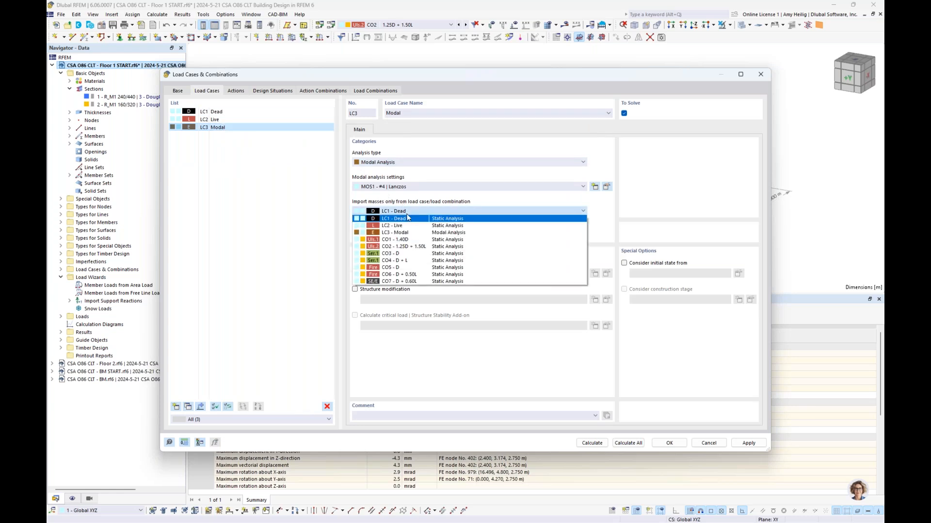
{"action": "left_click", "coordinate": [413, 283]}
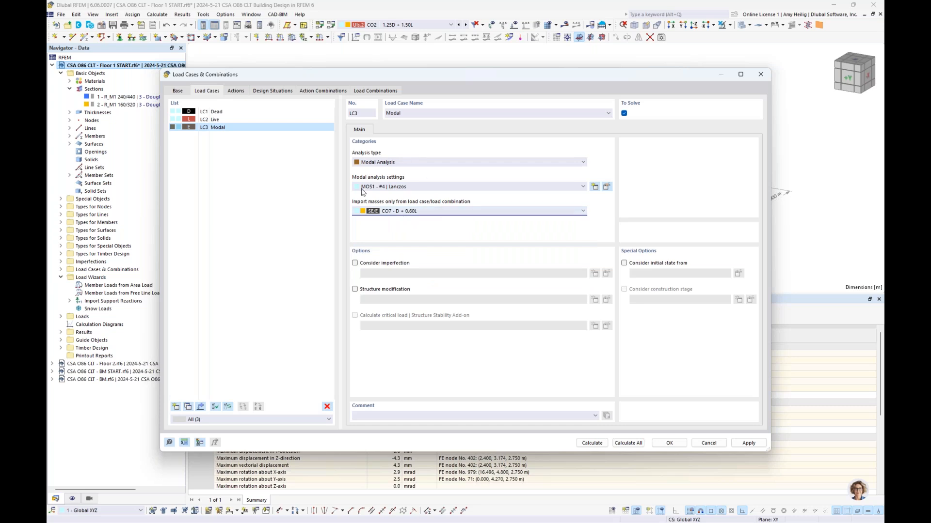
- Restrict the masses in modal analysis settings MOS1 to the Z direction, without any about-axis components, and calculate the Modal load case
{"action": "left_click", "coordinate": [606, 187]}
{"action": "left_click", "coordinate": [535, 212]}
{"action": "left_click", "coordinate": [535, 222]}
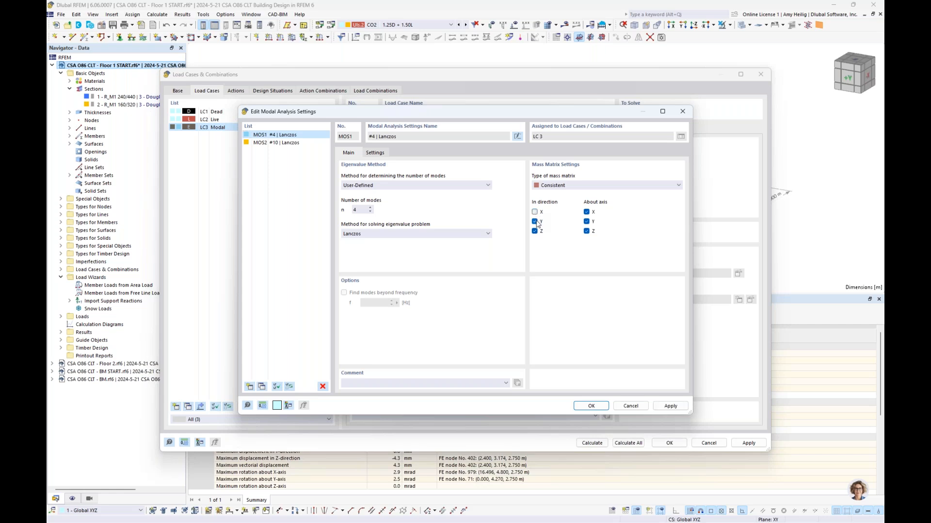
{"action": "left_click", "coordinate": [587, 212]}
{"action": "left_click", "coordinate": [586, 221]}
{"action": "left_click", "coordinate": [587, 231]}
{"action": "left_click", "coordinate": [590, 406]}
{"action": "left_click", "coordinate": [592, 444]}
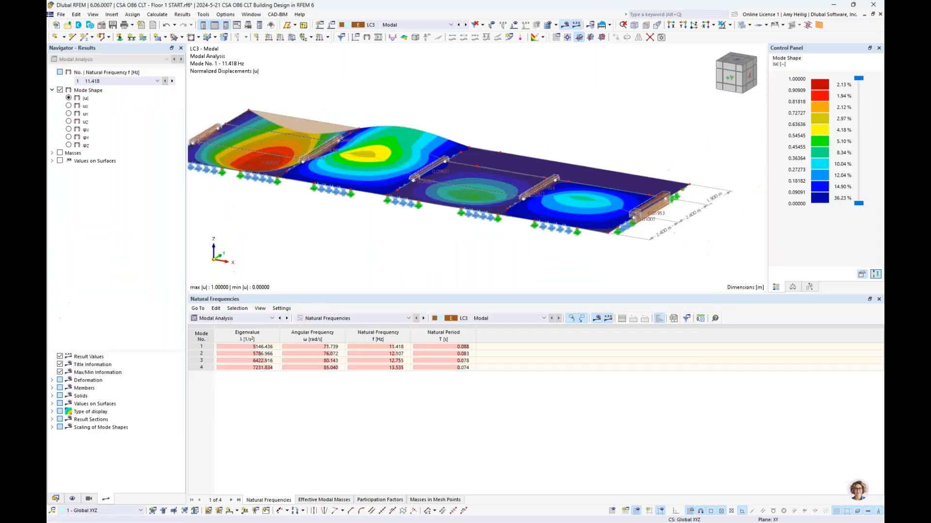
- Examine the floor's mode shapes for modes 1 to 3 alongside their natural frequencies, and return to mode 1
{"action": "middle_click_drag", "start_coordinate": [488, 246], "coordinate": [502, 252]}
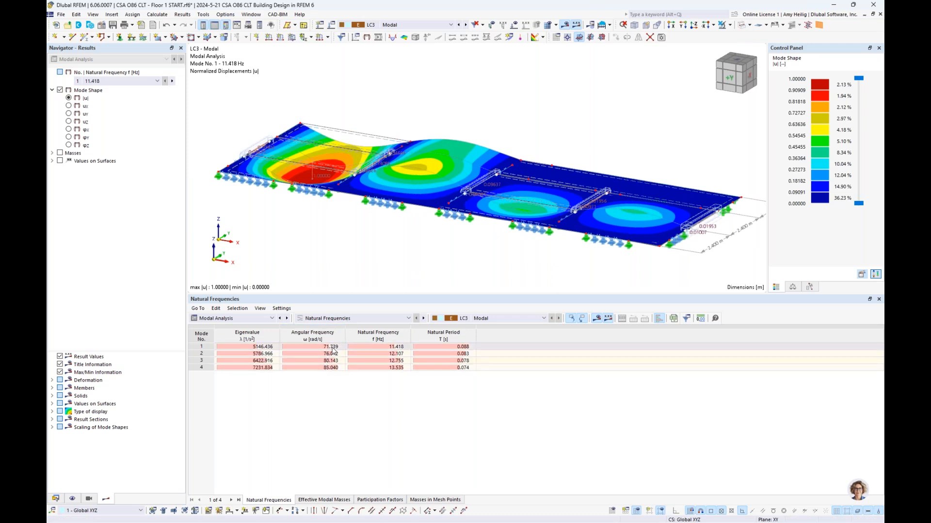
{"action": "left_click", "coordinate": [366, 348]}
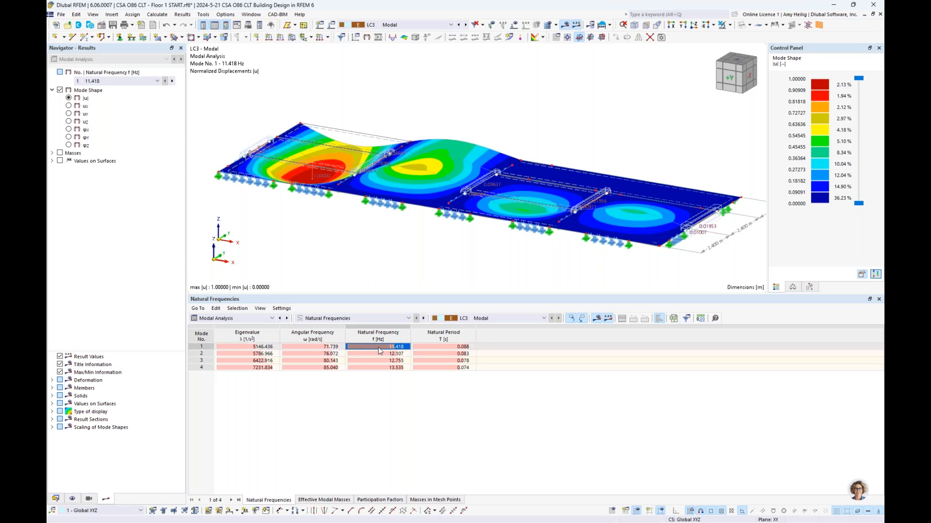
{"action": "left_click", "coordinate": [379, 354]}
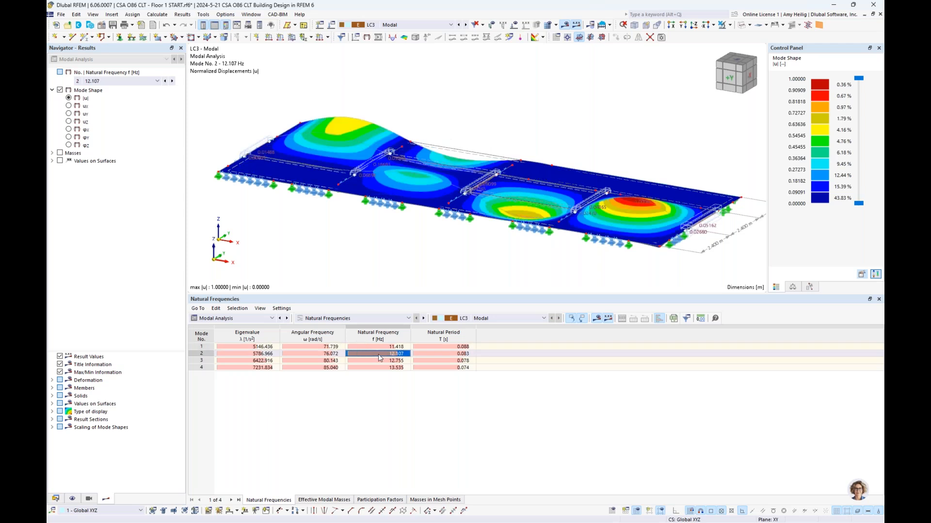
{"action": "left_click", "coordinate": [379, 359]}
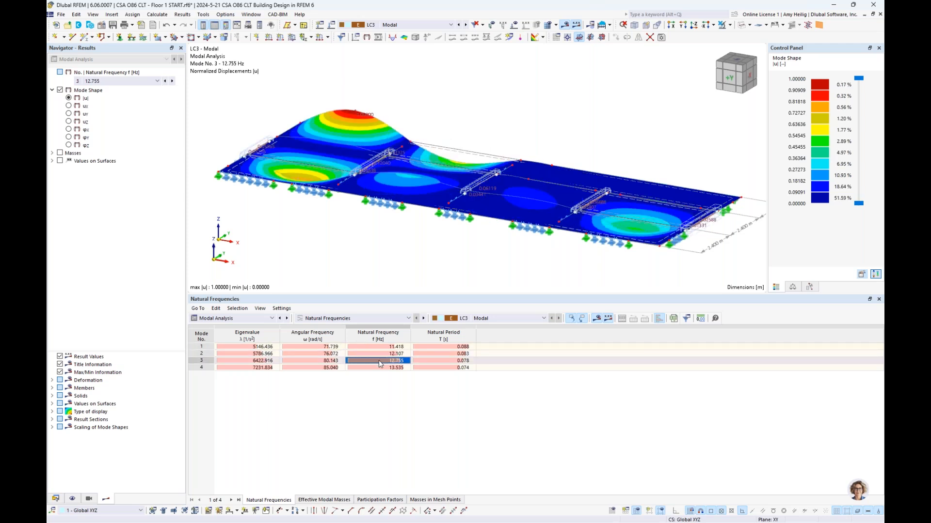
{"action": "left_click", "coordinate": [388, 347]}
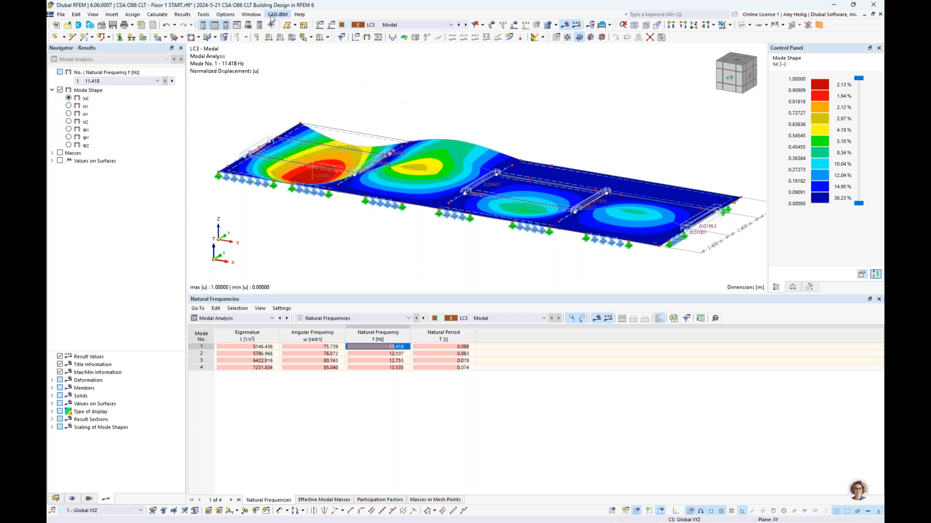
- Switch to the CSA O86 CLT - BM START.rf6 model and shrink the tables area to enlarge the building view
{"action": "left_click", "coordinate": [256, 16]}
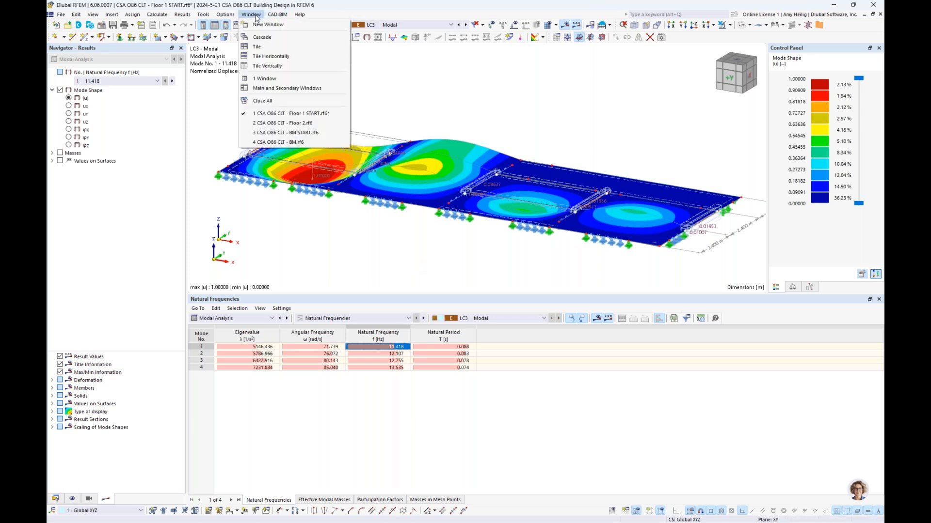
{"action": "left_click", "coordinate": [294, 133]}
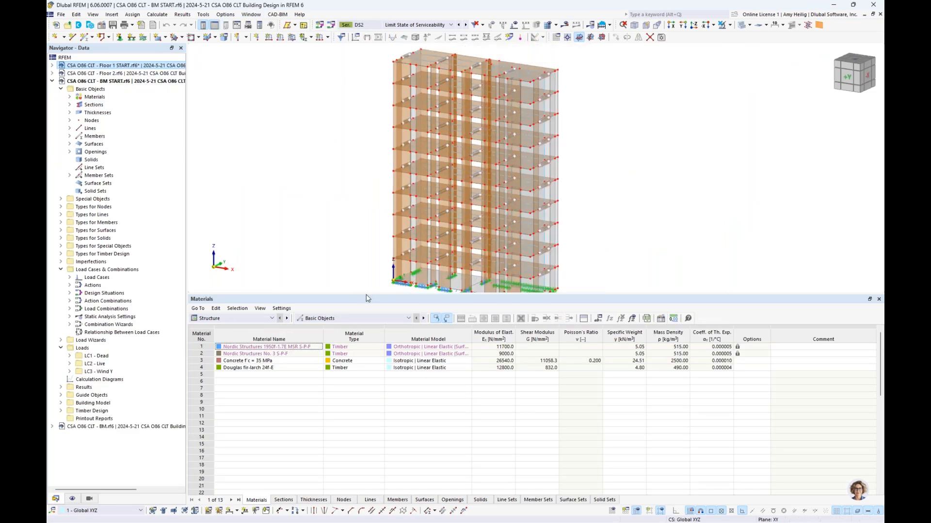
{"action": "left_click_drag", "start_coordinate": [368, 323], "coordinate": [371, 405]}
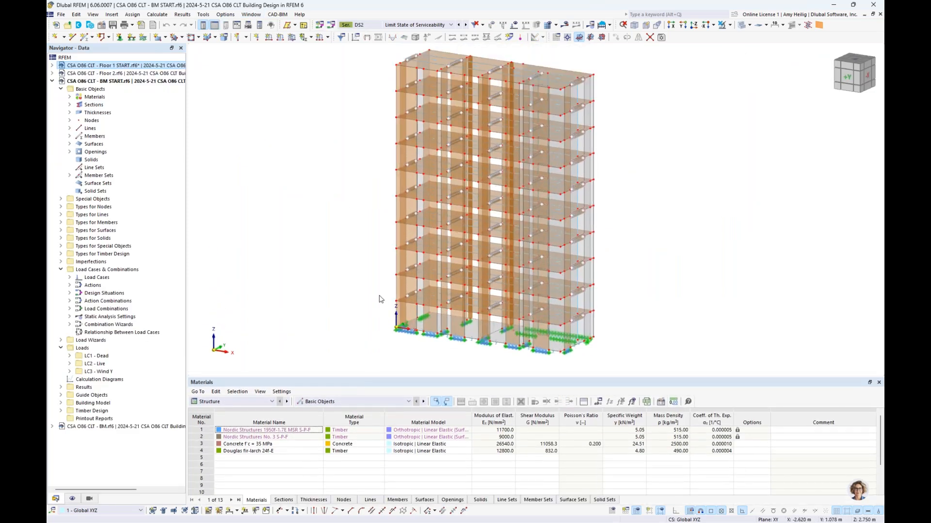
{"action": "middle_click_drag", "start_coordinate": [376, 260], "coordinate": [371, 268]}
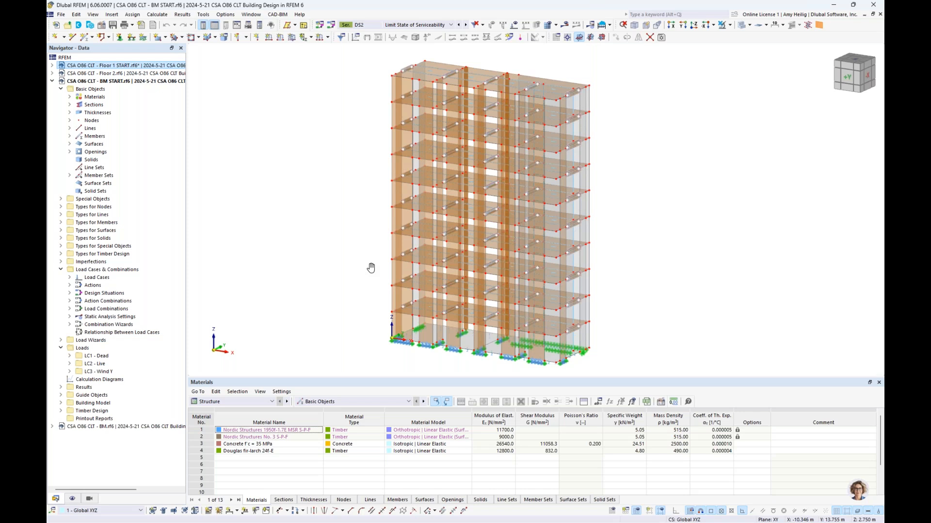
- Isolate the objects at the building's top floor level by selection and examine the floor's panels, beams and joint lines
{"action": "middle_click_drag", "start_coordinate": [387, 231], "coordinate": [436, 206], "text": "ctrl"}
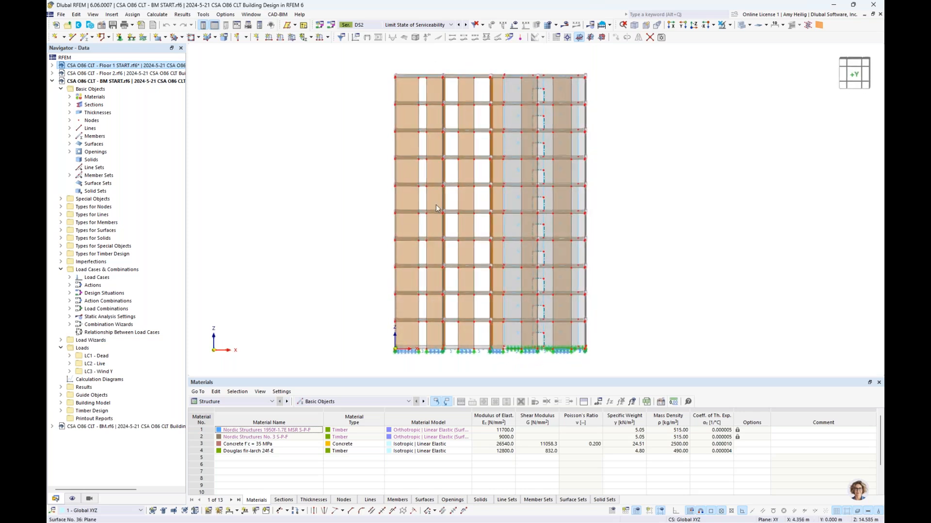
{"action": "left_click_drag", "start_coordinate": [385, 67], "coordinate": [599, 86]}
{"action": "left_click", "coordinate": [722, 25]}
{"action": "left_click", "coordinate": [735, 42]}
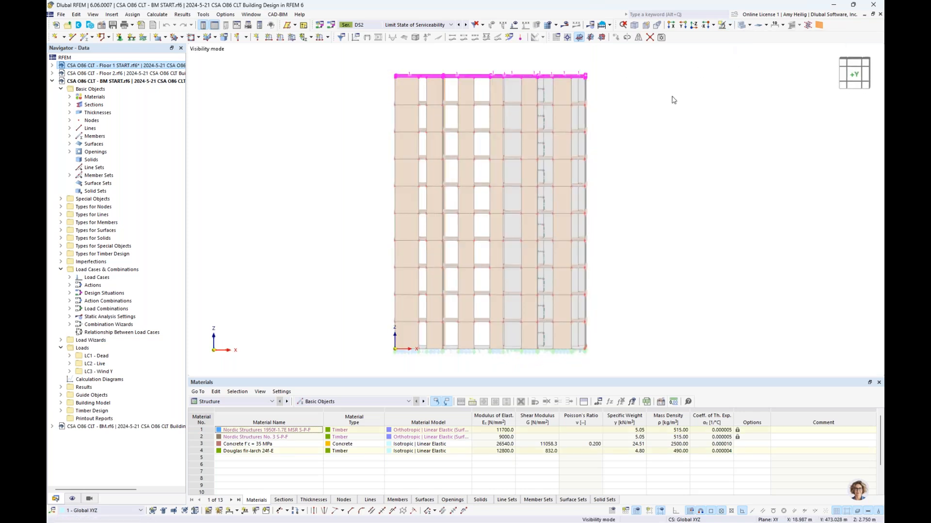
{"action": "middle_click_drag", "start_coordinate": [626, 114], "coordinate": [588, 220], "text": "ctrl"}
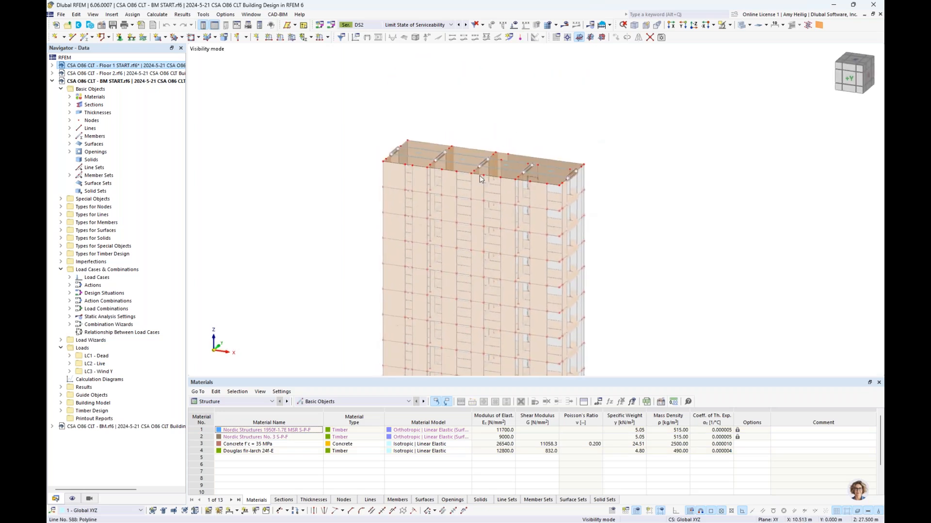
{"action": "scroll", "coordinate": [479, 180], "scroll_direction": "up", "scroll_amount": 5}
{"action": "middle_click_drag", "start_coordinate": [498, 217], "coordinate": [504, 260]}
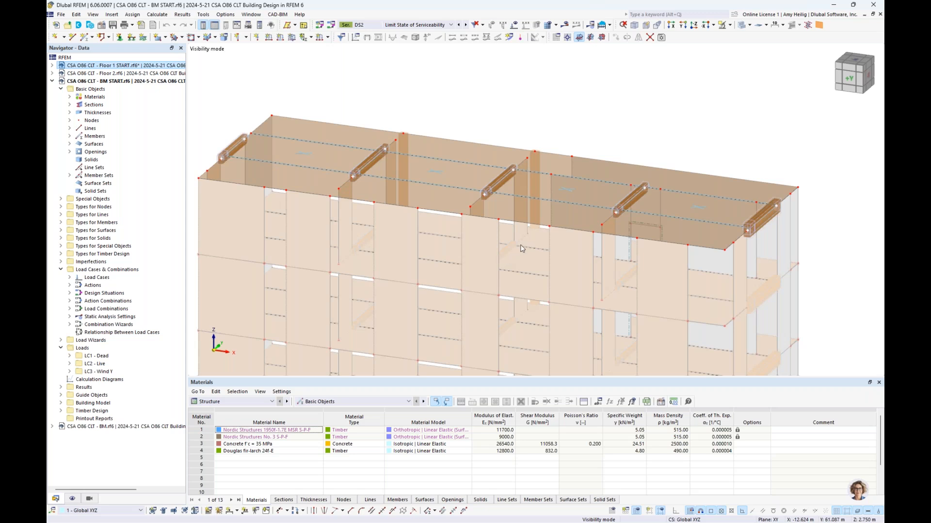
{"action": "middle_click_drag", "start_coordinate": [508, 255], "coordinate": [507, 212]}
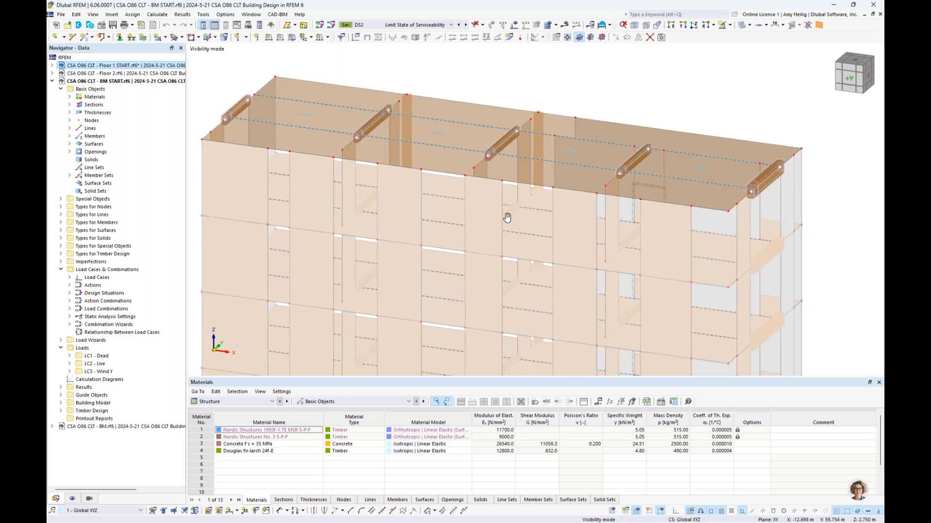
{"action": "scroll", "coordinate": [507, 212], "scroll_direction": "up", "scroll_amount": 2}
{"action": "scroll", "coordinate": [507, 213], "scroll_direction": "down", "scroll_amount": 2}
{"action": "middle_click_drag", "start_coordinate": [482, 214], "coordinate": [480, 202], "text": "ctrl"}
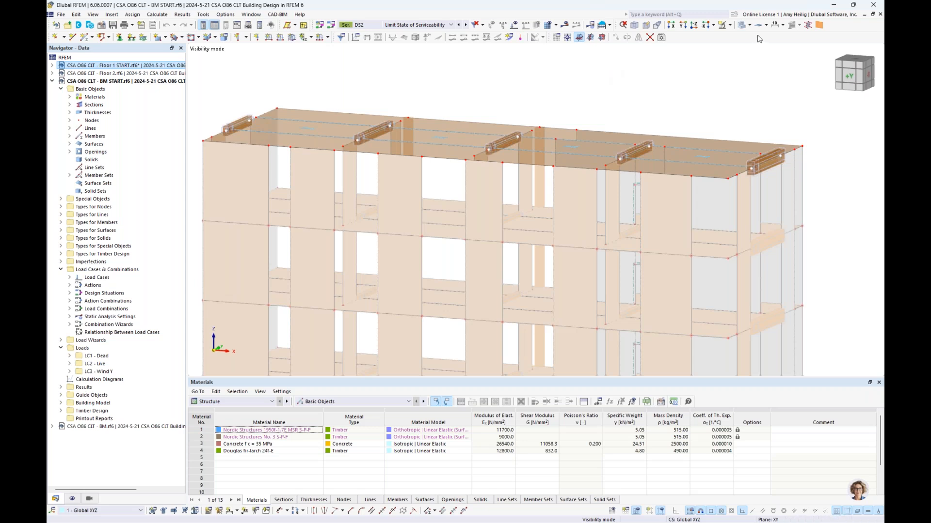
- Cancel the visibility mode so the entire multi-storey building is displayed again
{"action": "left_click", "coordinate": [729, 24]}
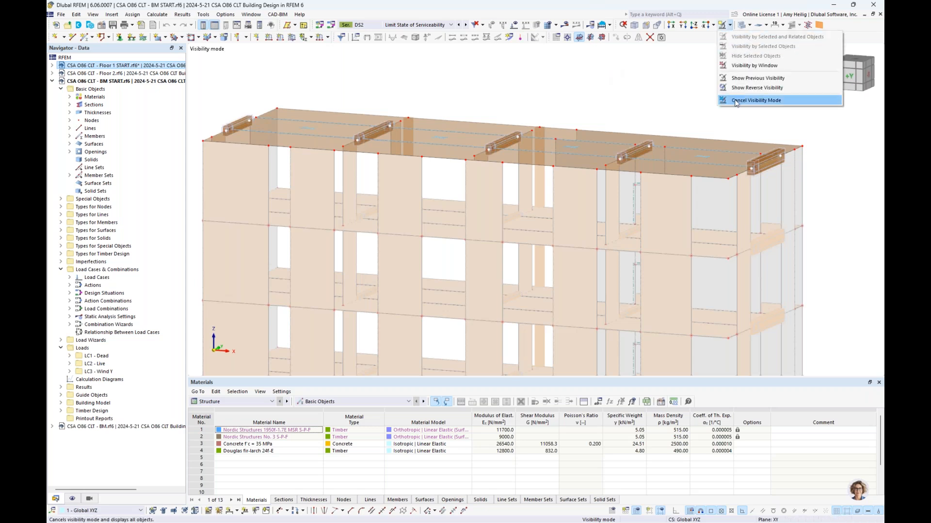
{"action": "left_click", "coordinate": [756, 100]}
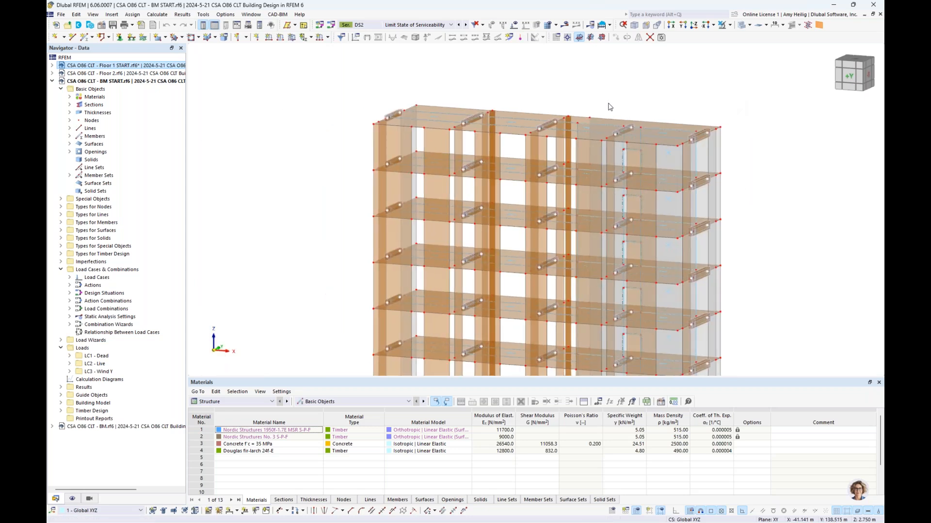
{"action": "middle_click_drag", "start_coordinate": [608, 103], "coordinate": [575, 82]}
{"action": "scroll", "coordinate": [575, 81], "scroll_direction": "down", "scroll_amount": 1}
{"action": "scroll", "coordinate": [498, 171], "scroll_direction": "down", "scroll_amount": 3}
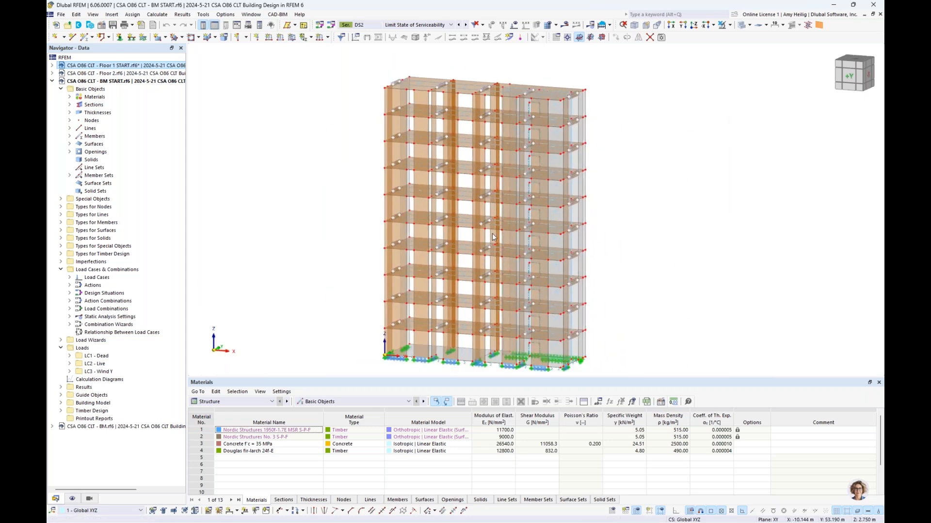
- Highlight the building parts that use the Concrete f'c = 35 MPa material, examine them, and clear the selection
{"action": "left_click", "coordinate": [70, 97]}
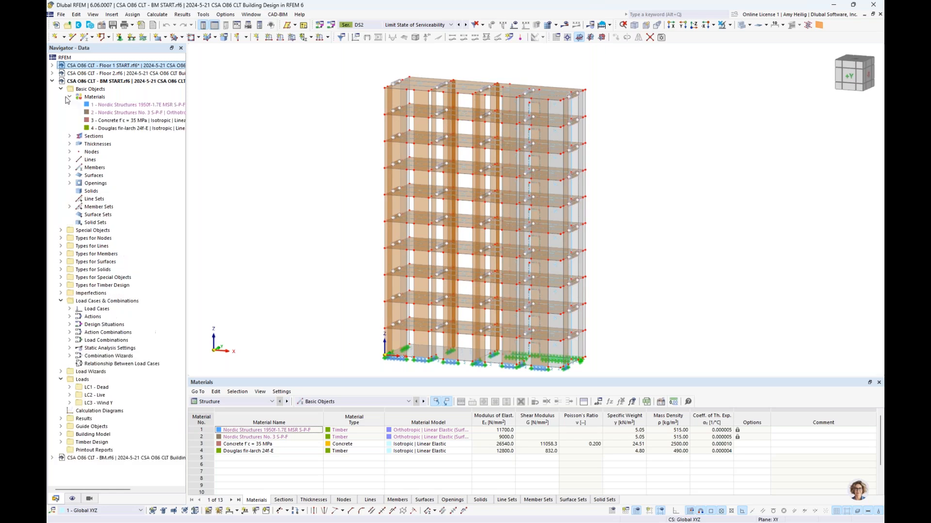
{"action": "left_click", "coordinate": [95, 121]}
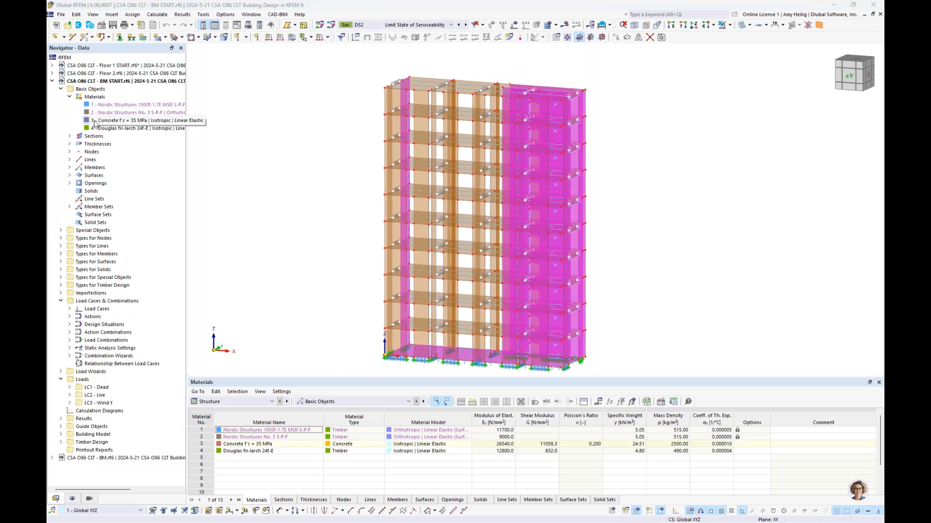
{"action": "mouse_move", "coordinate": [663, 234]}
{"action": "middle_mouse_down"}
{"action": "mouse_move", "coordinate": [573, 260]}
{"action": "mouse_move", "coordinate": [544, 282]}
{"action": "mouse_move", "coordinate": [566, 296]}
{"action": "mouse_move", "coordinate": [601, 283]}
{"action": "mouse_move", "coordinate": [652, 233]}
{"action": "middle_mouse_up"}
{"action": "middle_click_drag", "start_coordinate": [643, 285], "coordinate": [640, 252]}
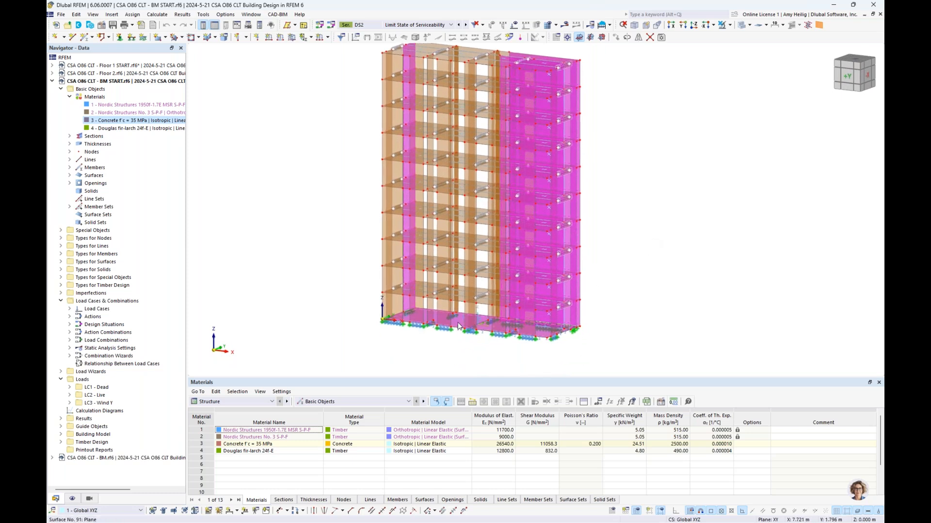
{"action": "left_click", "coordinate": [69, 97]}
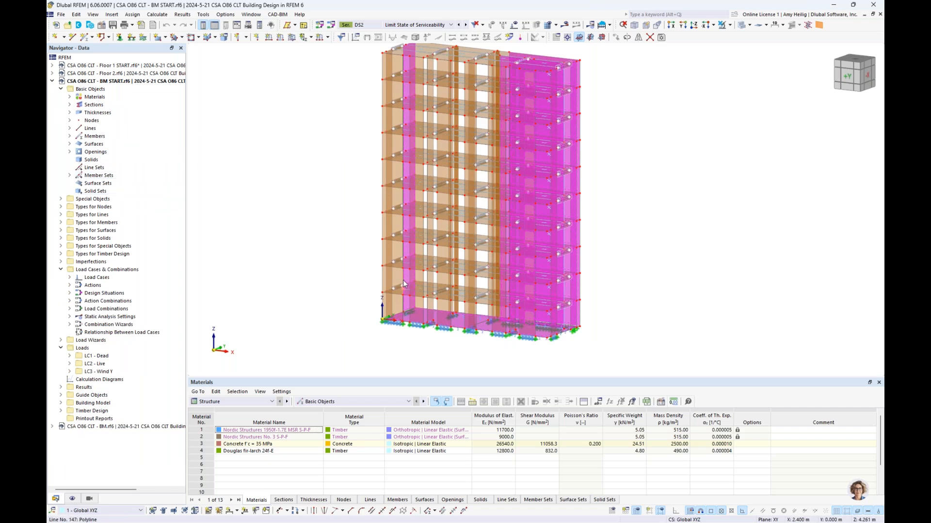
{"action": "left_click", "coordinate": [396, 356]}
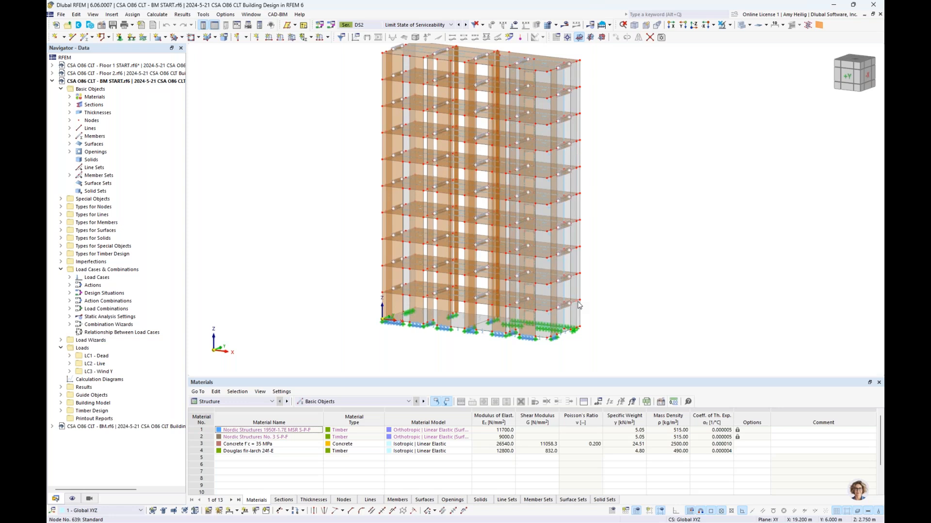
- Display the loads of load case LC3 Wind Y on the building, examine them from several sides, and hide the loads
{"action": "middle_click_drag", "start_coordinate": [631, 270], "coordinate": [541, 251], "text": "ctrl"}
{"action": "left_click", "coordinate": [420, 27]}
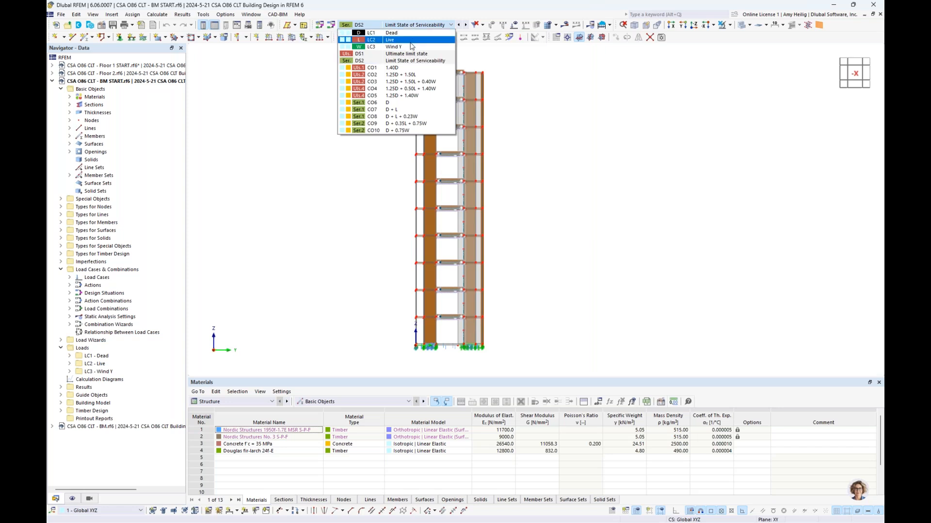
{"action": "left_click", "coordinate": [412, 46]}
{"action": "left_click", "coordinate": [514, 28]}
{"action": "middle_click_drag", "start_coordinate": [513, 139], "coordinate": [527, 155], "text": "ctrl"}
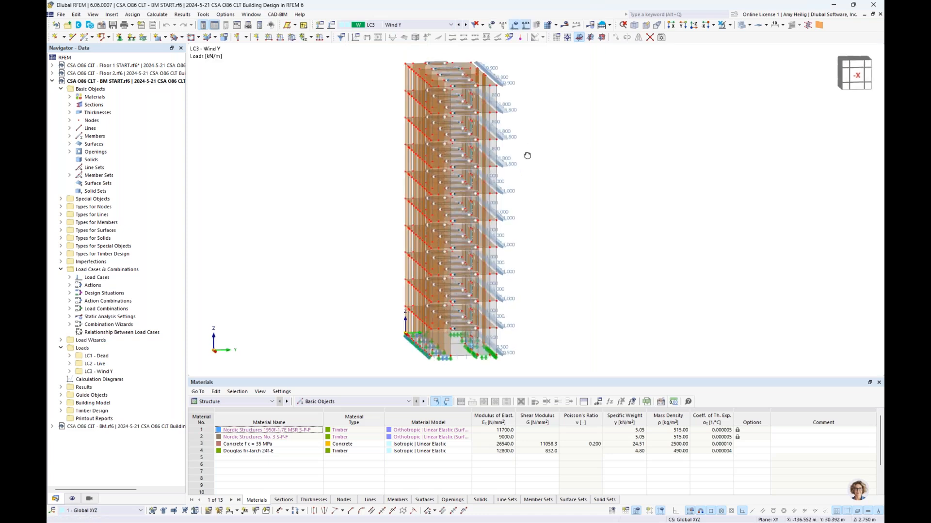
{"action": "scroll", "coordinate": [491, 109], "scroll_direction": "up", "scroll_amount": 5}
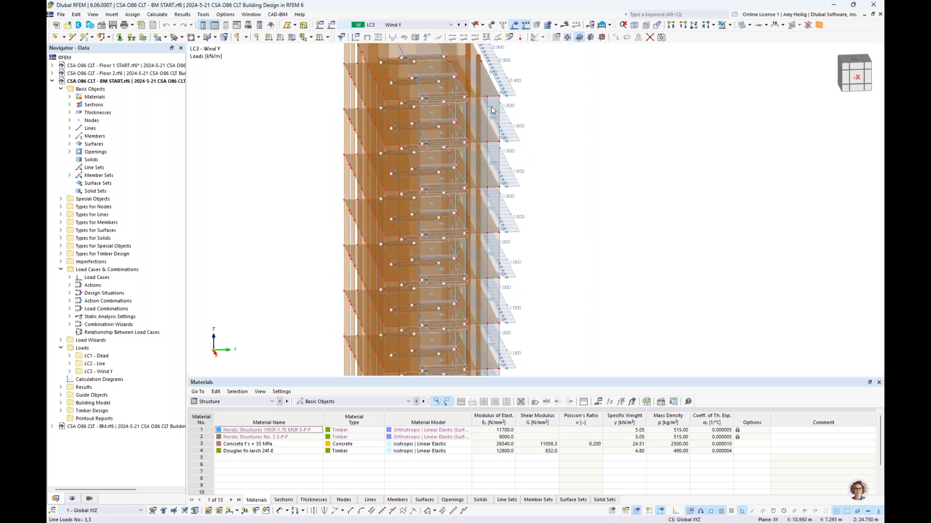
{"action": "scroll", "coordinate": [490, 113], "scroll_direction": "down", "scroll_amount": 5}
{"action": "middle_click_drag", "start_coordinate": [527, 153], "coordinate": [509, 125], "text": "ctrl"}
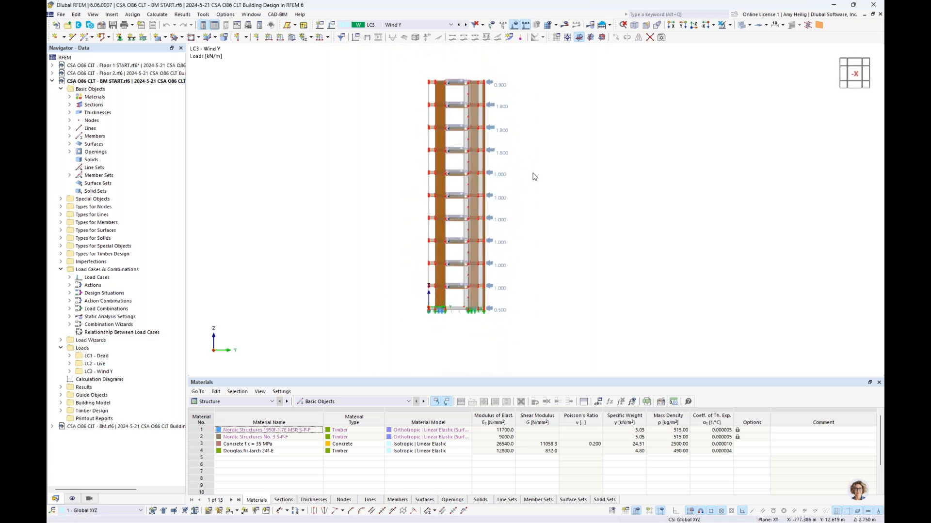
{"action": "middle_click_drag", "start_coordinate": [506, 181], "coordinate": [603, 213]}
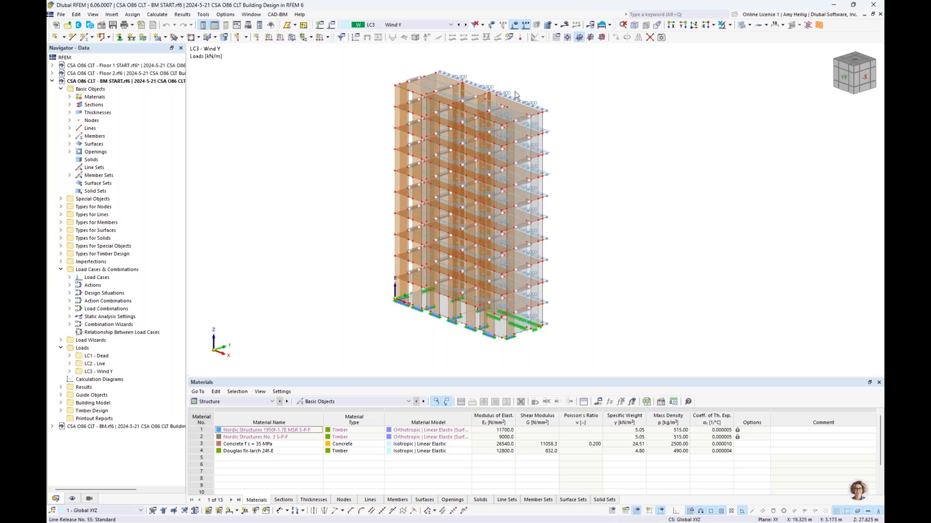
{"action": "left_click", "coordinate": [515, 25]}
{"action": "middle_click_drag", "start_coordinate": [353, 199], "coordinate": [460, 185], "text": "ctrl"}
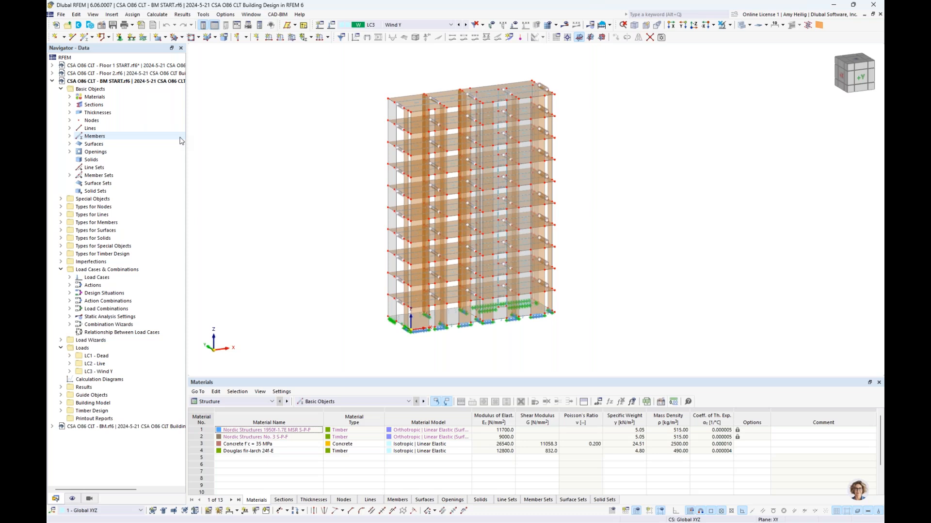
- Review the add-ons activated in the BM START model's base data, including Building Model, and leave the settings without changes
{"action": "right_click", "coordinate": [139, 82]}
{"action": "left_click", "coordinate": [167, 89]}
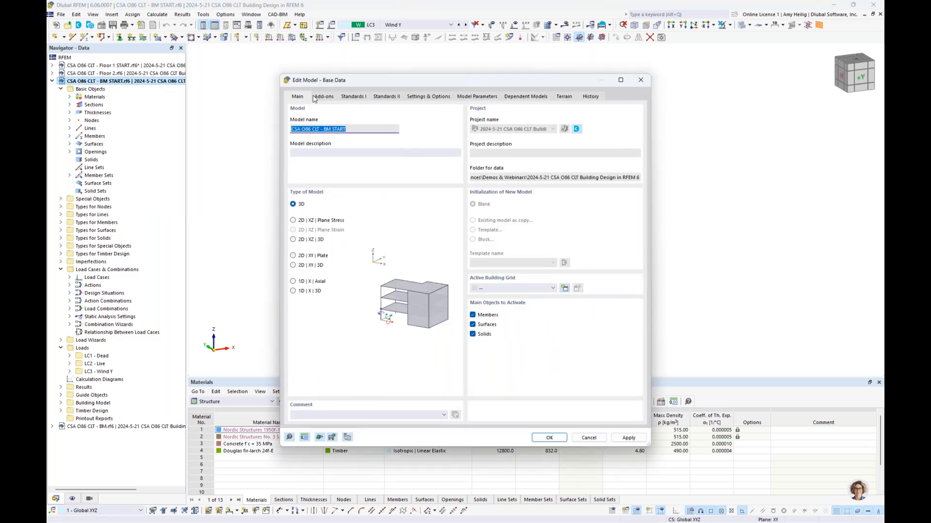
{"action": "left_click", "coordinate": [324, 97]}
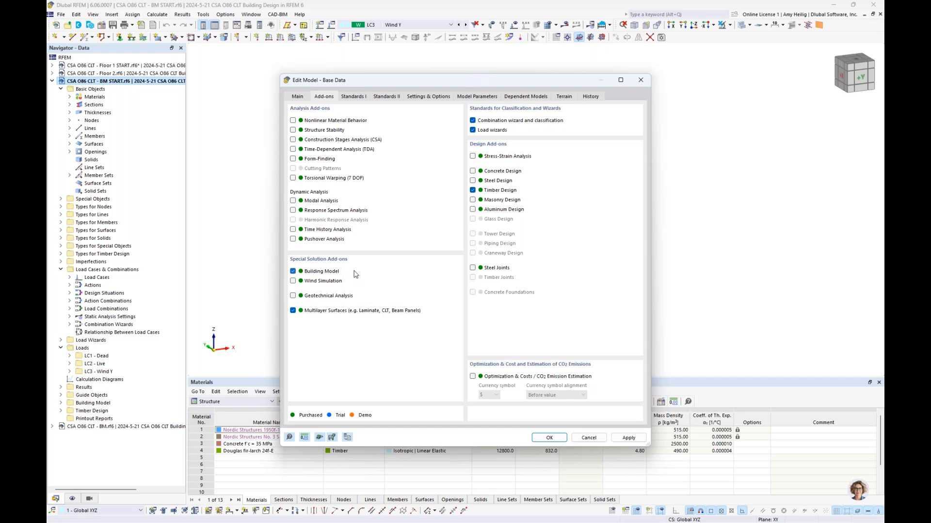
{"action": "left_click", "coordinate": [581, 438]}
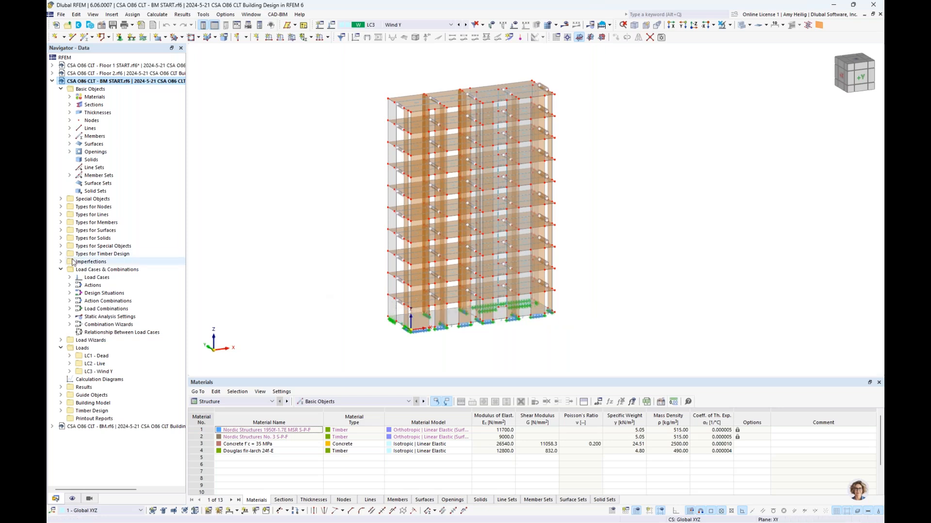
- Create a new building story at the base of the building and show the whole model in the story preview
{"action": "left_click", "coordinate": [61, 269]}
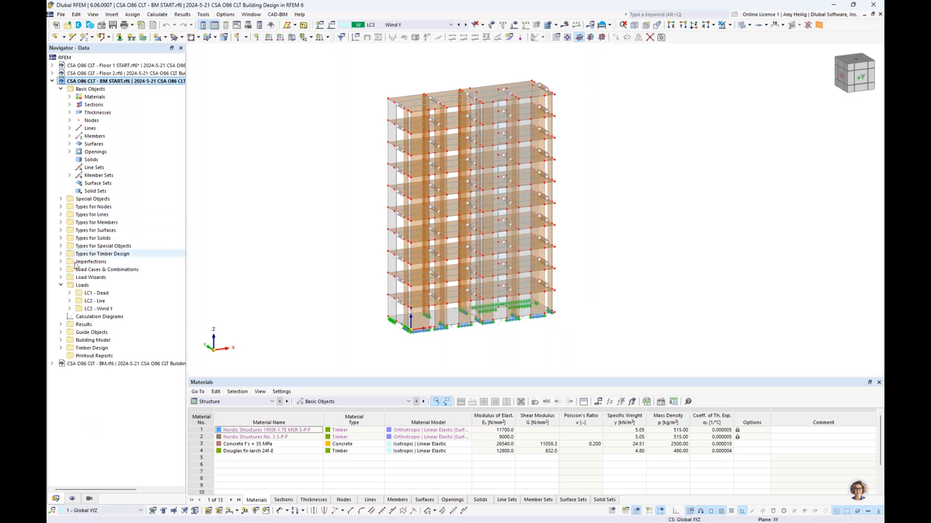
{"action": "left_click", "coordinate": [61, 285]}
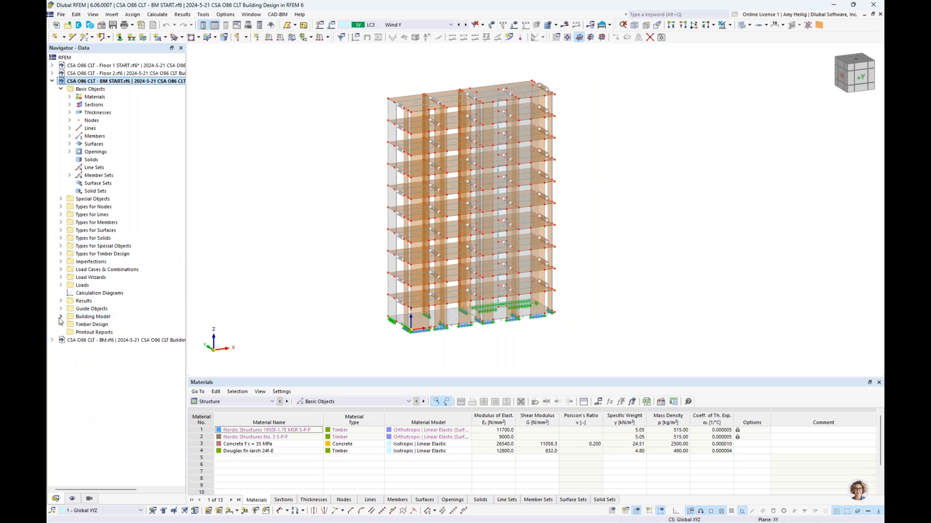
{"action": "double_click", "coordinate": [93, 317]}
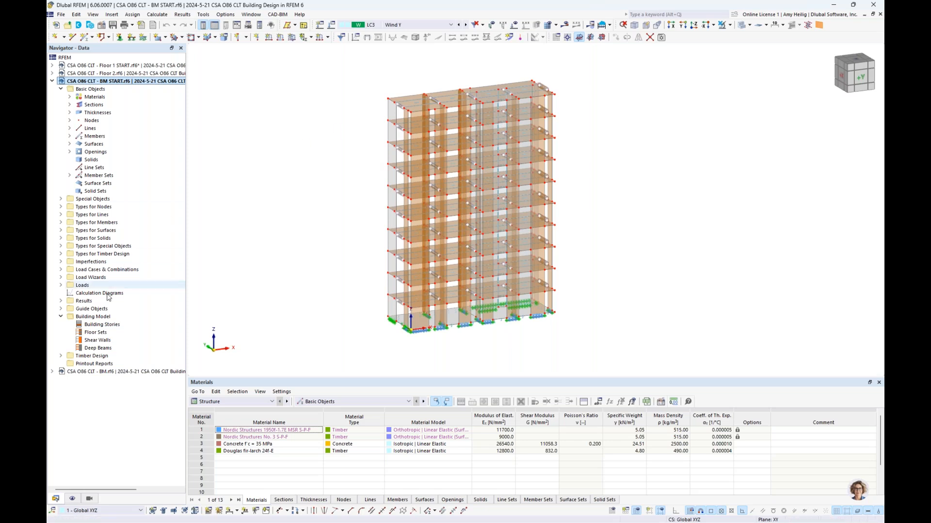
{"action": "right_click", "coordinate": [99, 324]}
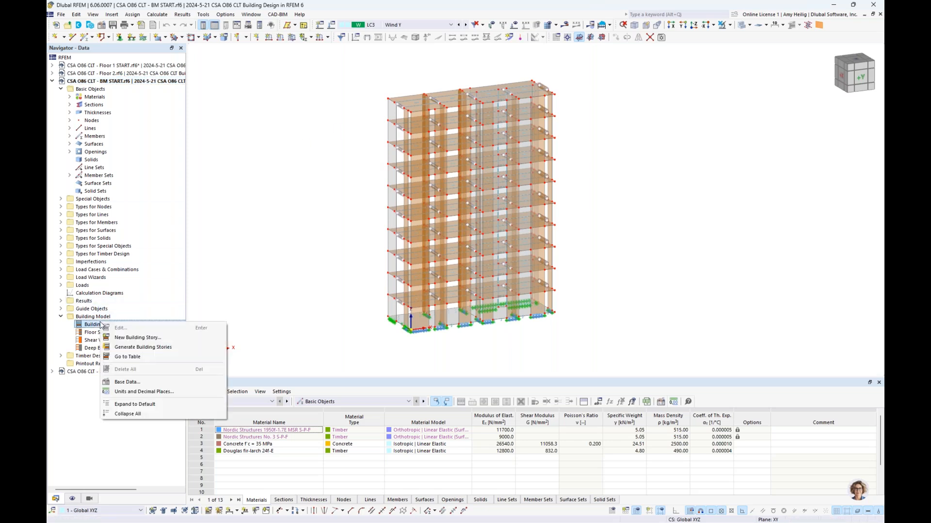
{"action": "left_click", "coordinate": [119, 338]}
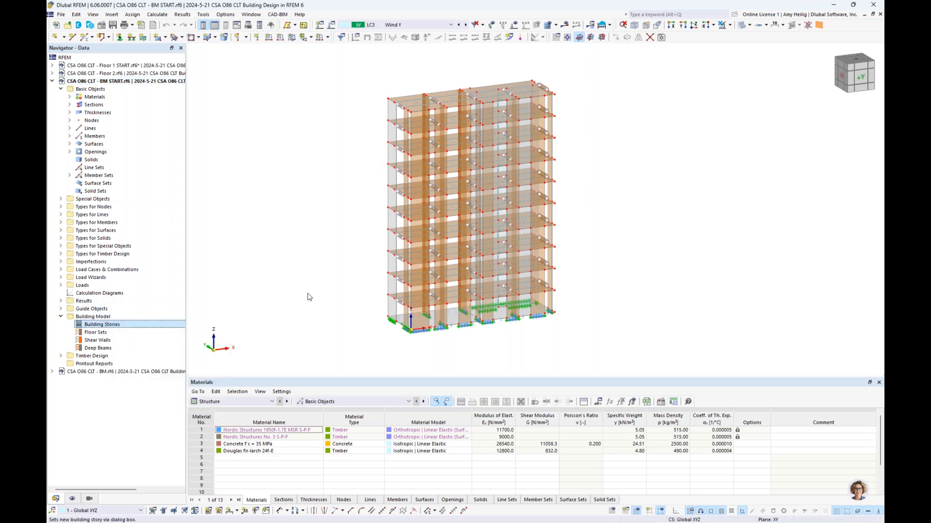
{"action": "left_click", "coordinate": [646, 439]}
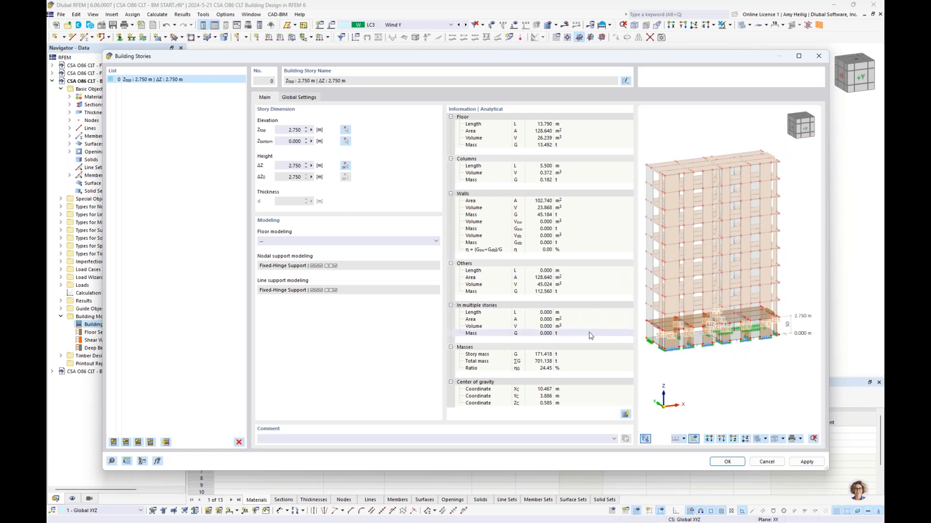
- Add nine more 2.750 m stories above the base story, up to the top elevation of 27.500 m
{"action": "left_click", "coordinate": [113, 442]}
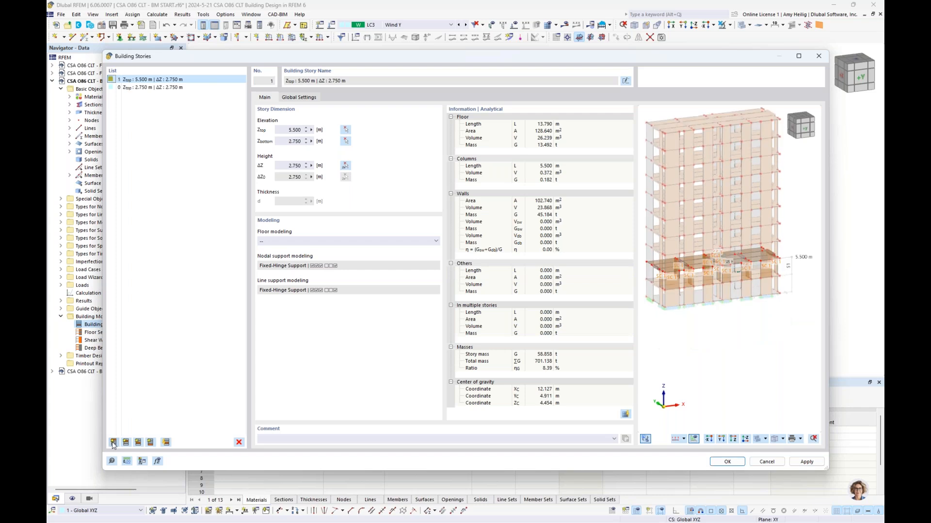
{"action": "left_click", "coordinate": [113, 442]}
{"action": "left_click", "coordinate": [113, 442]}
{"action": "left_click", "coordinate": [113, 442]}
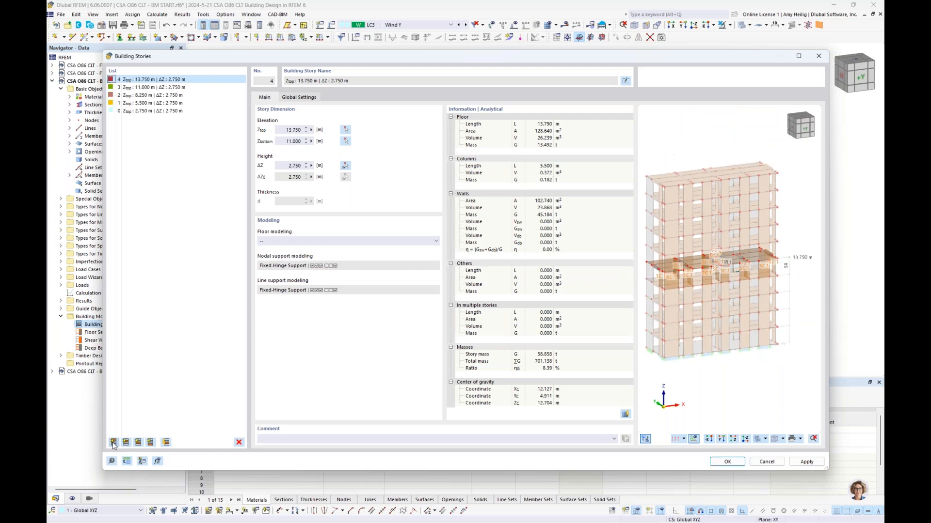
{"action": "left_click", "coordinate": [113, 443]}
{"action": "left_click", "coordinate": [113, 443]}
{"action": "left_click", "coordinate": [113, 443]}
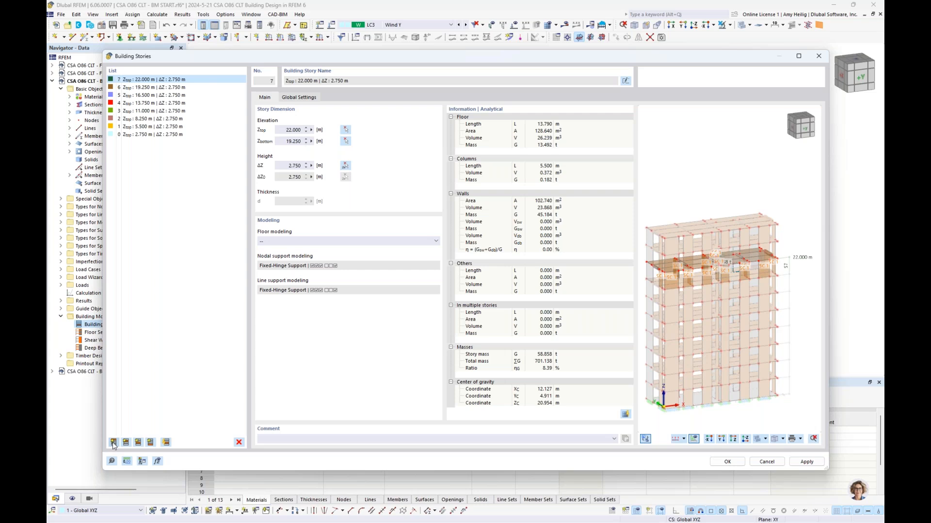
{"action": "left_click", "coordinate": [113, 443]}
{"action": "left_click", "coordinate": [113, 443]}
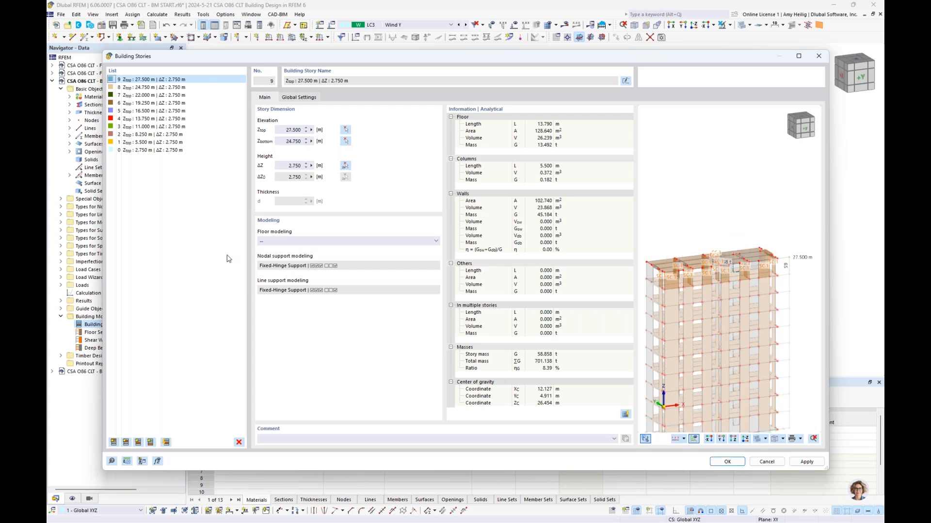
- Set the floor modeling of all ten building stories to Rigid Diaphragm and look over the alternative floor modeling options
{"action": "middle_click_drag", "start_coordinate": [728, 327], "coordinate": [750, 277]}
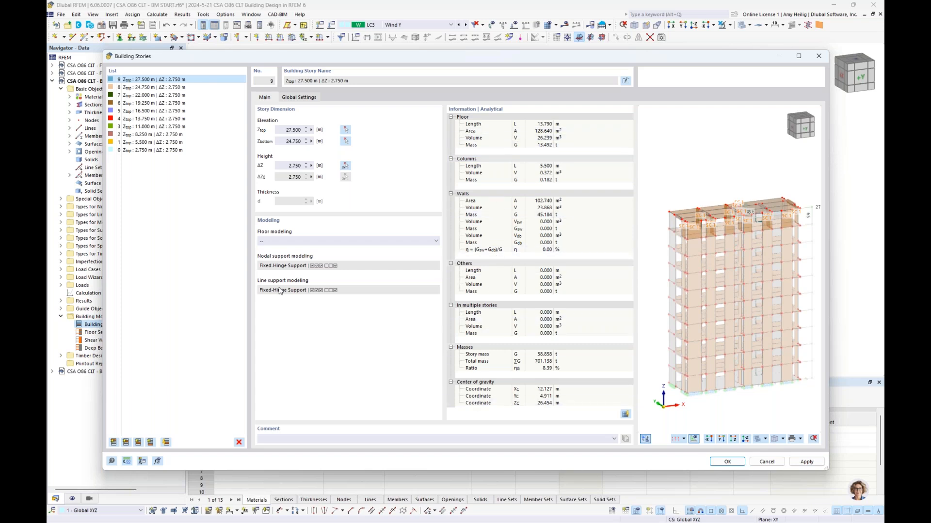
{"action": "left_click", "coordinate": [191, 151], "text": "shift"}
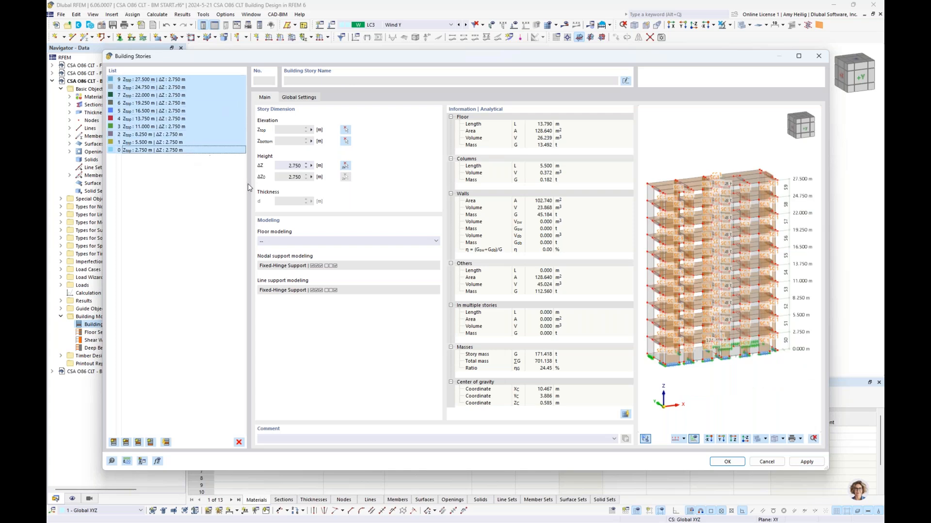
{"action": "left_click", "coordinate": [293, 242]}
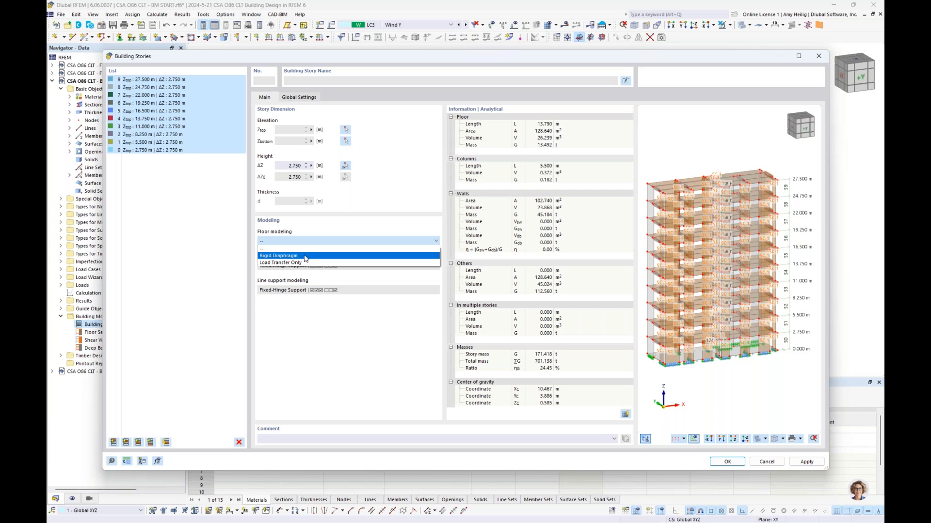
{"action": "left_click", "coordinate": [305, 255]}
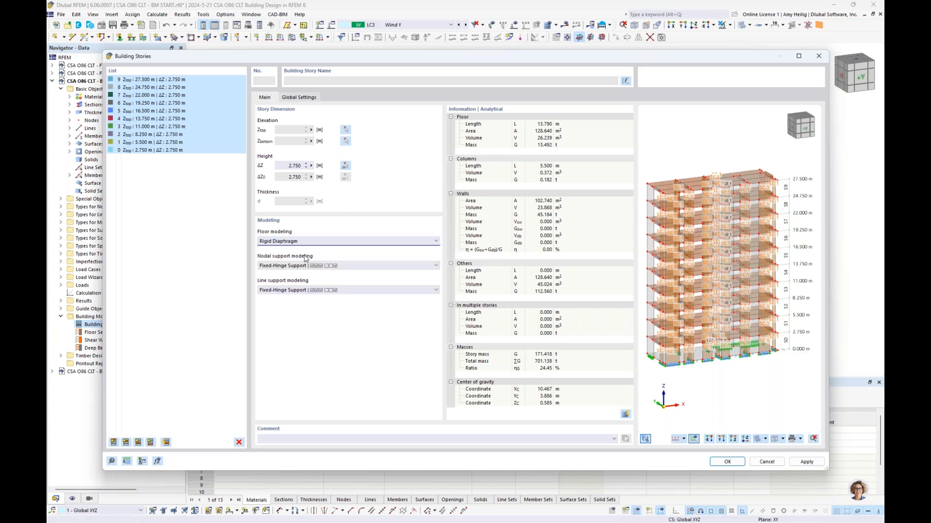
{"action": "left_click", "coordinate": [338, 245]}
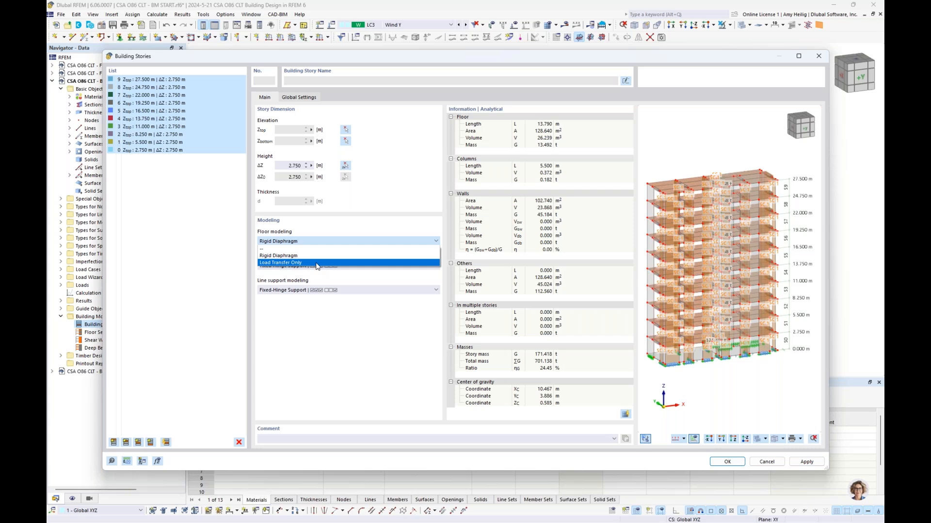
{"action": "left_click", "coordinate": [304, 339]}
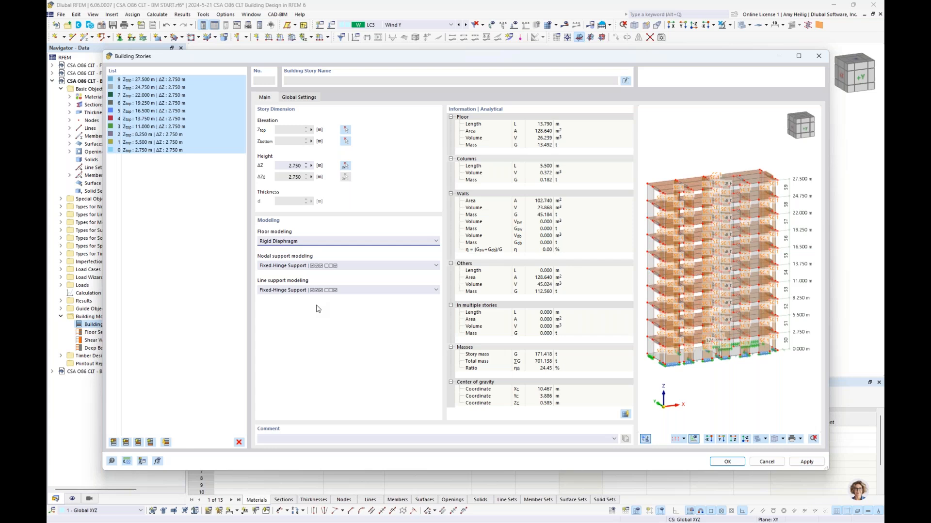
- Review the nodal support modeling options, keep Fixed-Hinge Support, and accept the building stories
{"action": "left_click", "coordinate": [368, 266]}
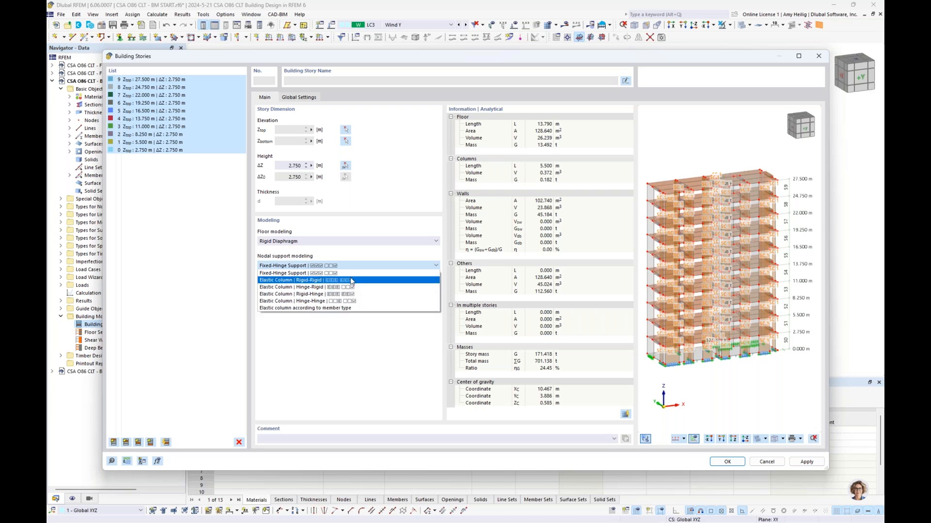
{"action": "left_click", "coordinate": [347, 332]}
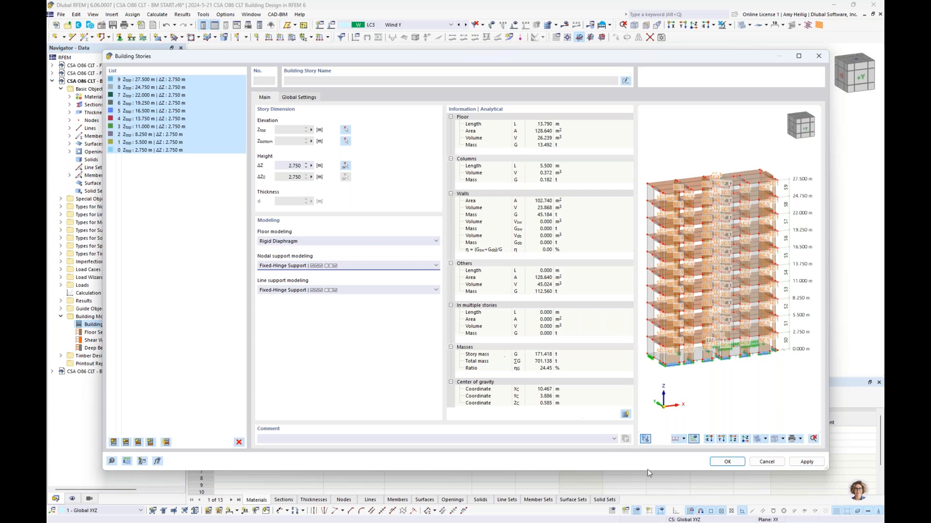
{"action": "left_click", "coordinate": [729, 464]}
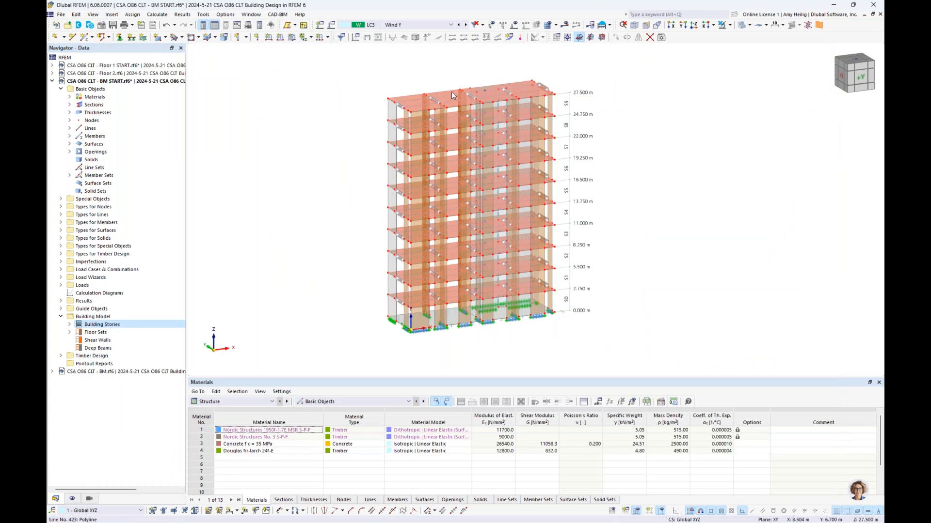
- Show the building as a wireframe and examine the rigid diaphragm links on the upper floors
{"action": "scroll", "coordinate": [452, 91], "scroll_direction": "up", "scroll_amount": 6}
{"action": "scroll", "coordinate": [503, 191], "scroll_direction": "down", "scroll_amount": 4}
{"action": "left_click", "coordinate": [743, 25]}
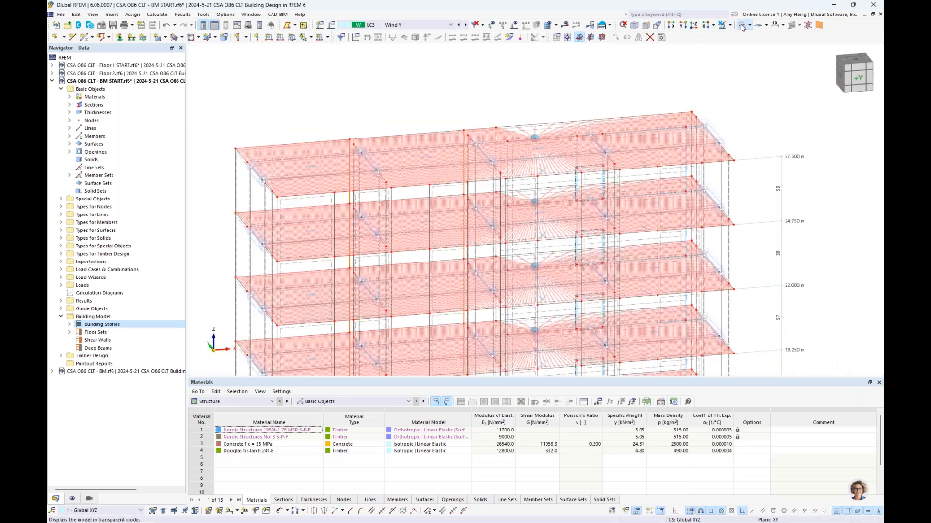
{"action": "scroll", "coordinate": [530, 165], "scroll_direction": "up", "scroll_amount": 2}
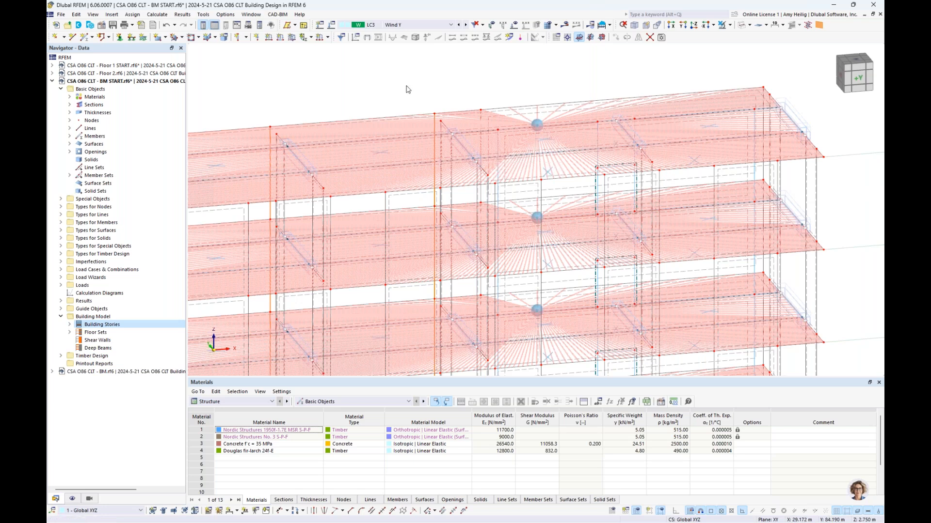
{"action": "scroll", "coordinate": [514, 114], "scroll_direction": "up", "scroll_amount": 3}
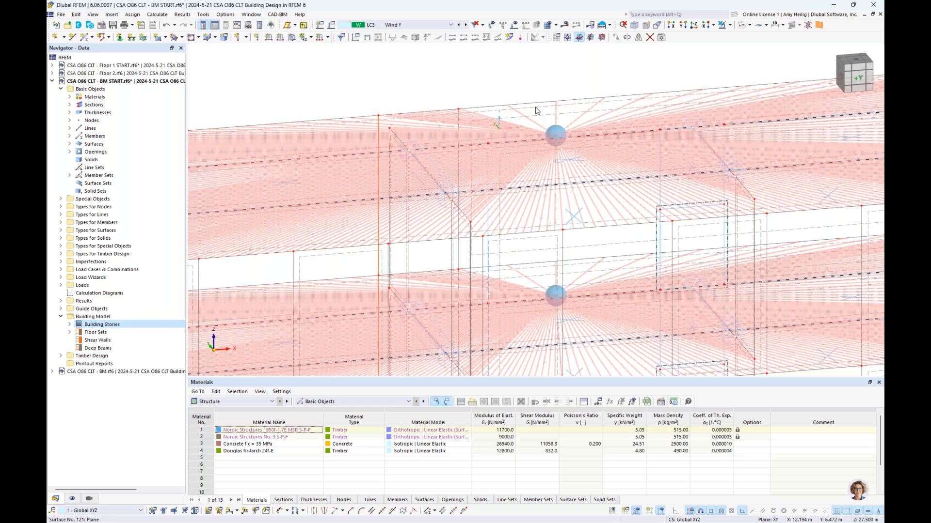
- Inspect the stiffness type and its alternatives for a top-floor slab surface, and leave the surface unmodified
{"action": "double_click", "coordinate": [536, 110]}
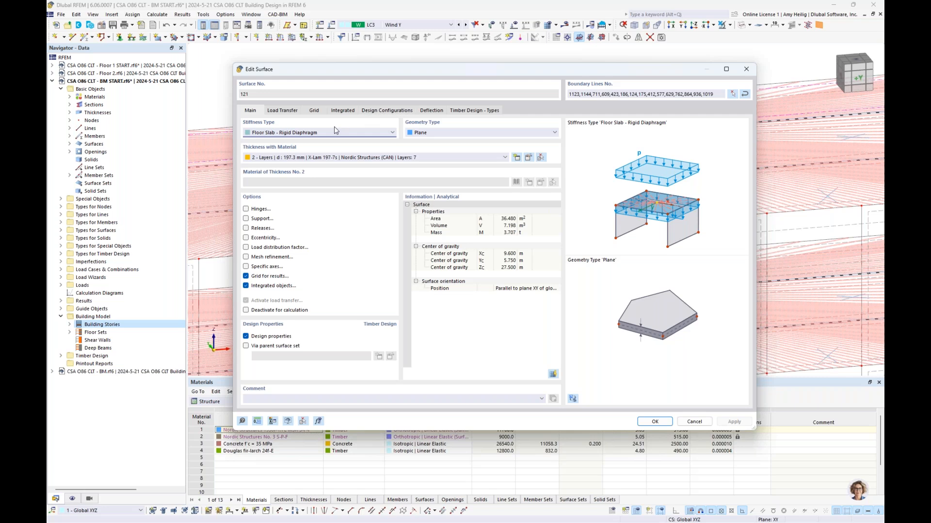
{"action": "left_click", "coordinate": [318, 134]}
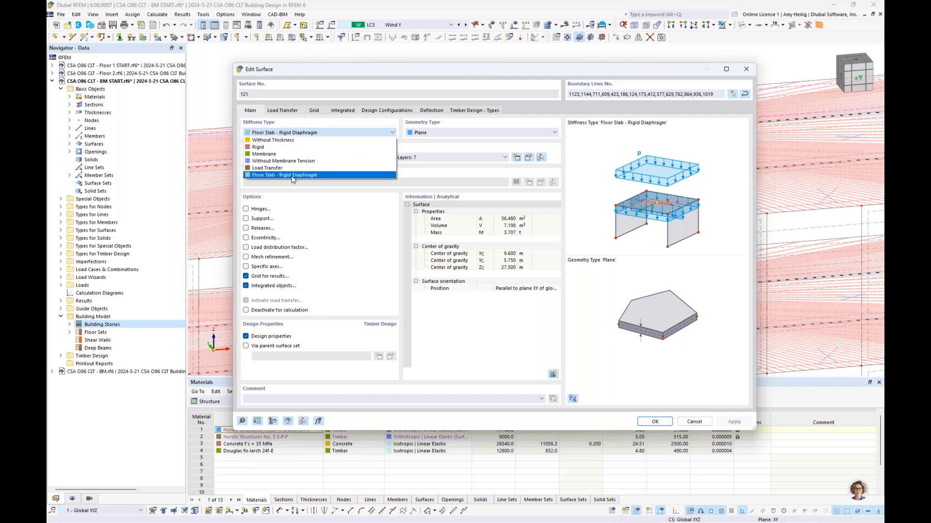
{"action": "left_click", "coordinate": [320, 196]}
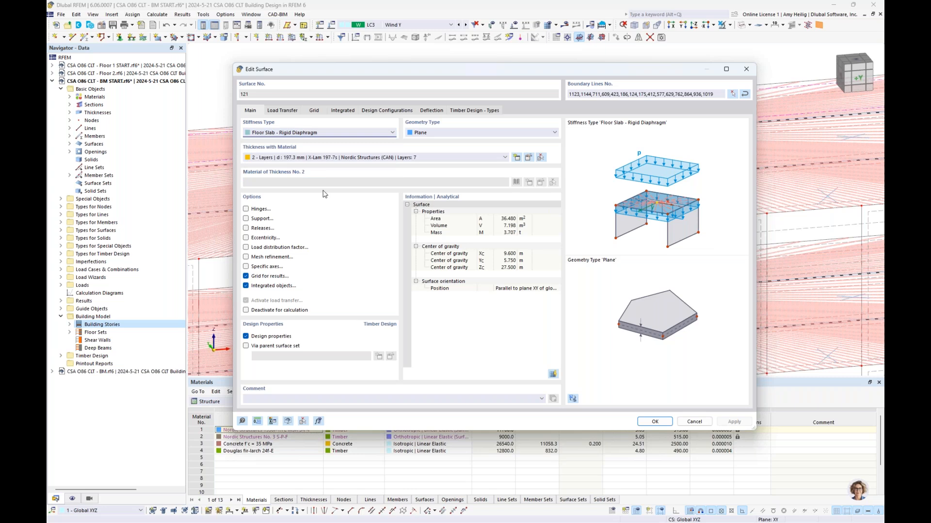
{"action": "left_click", "coordinate": [696, 424]}
{"action": "scroll", "coordinate": [536, 188], "scroll_direction": "down", "scroll_amount": 6}
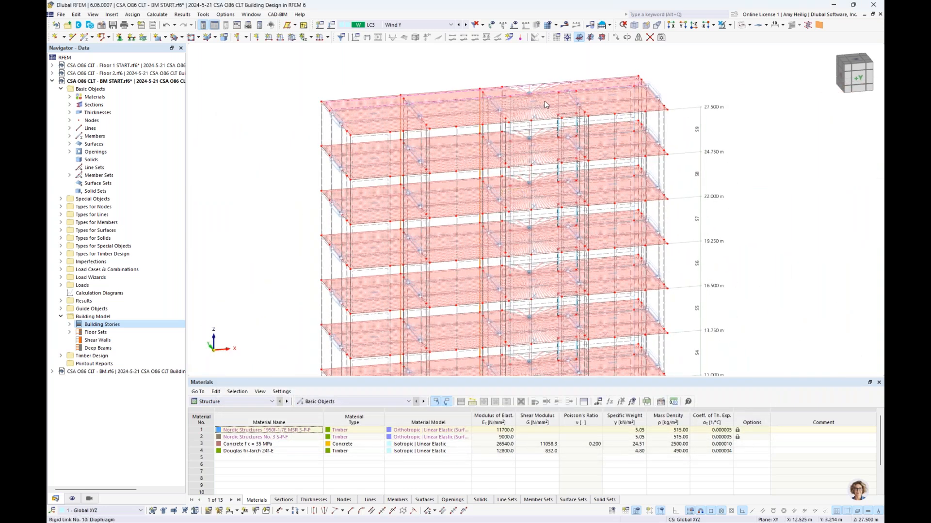
- Hide the rigid links in the model display
{"action": "left_click", "coordinate": [73, 498]}
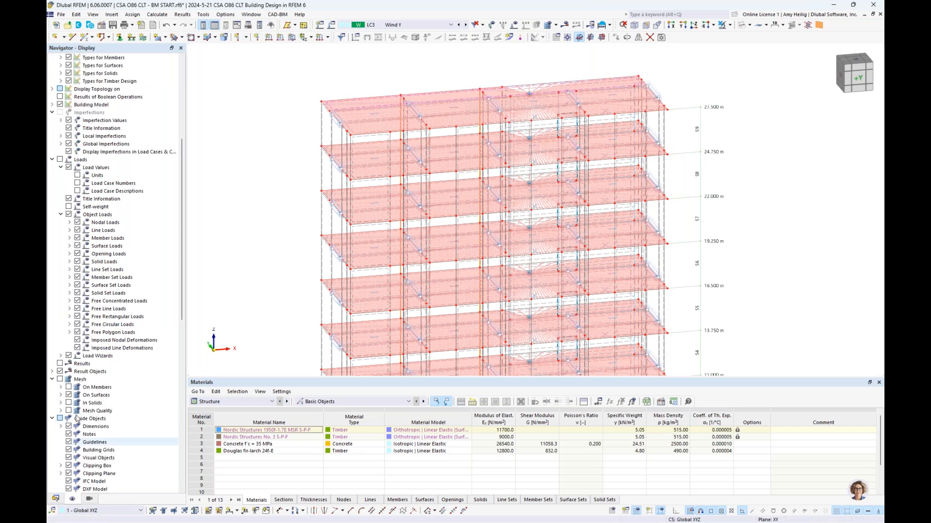
{"action": "scroll", "coordinate": [116, 280], "scroll_direction": "up", "scroll_amount": 8}
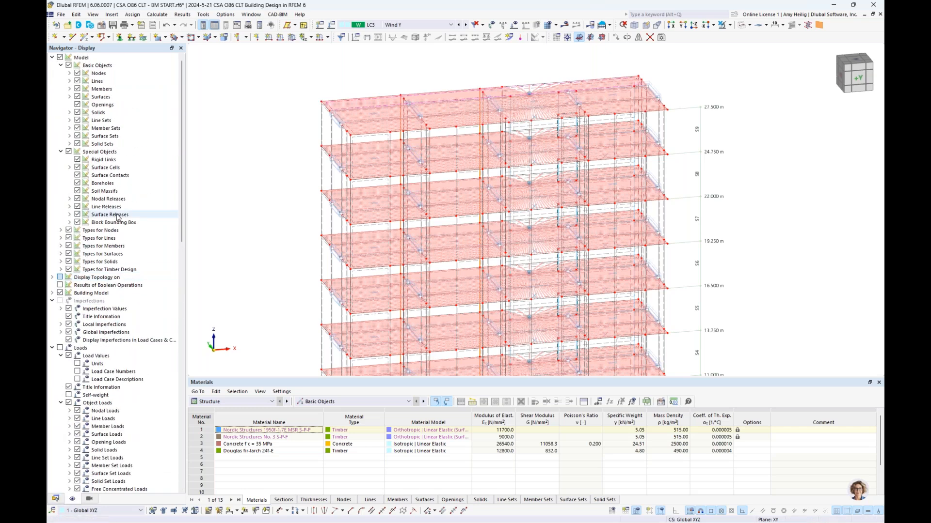
{"action": "left_click", "coordinate": [77, 160]}
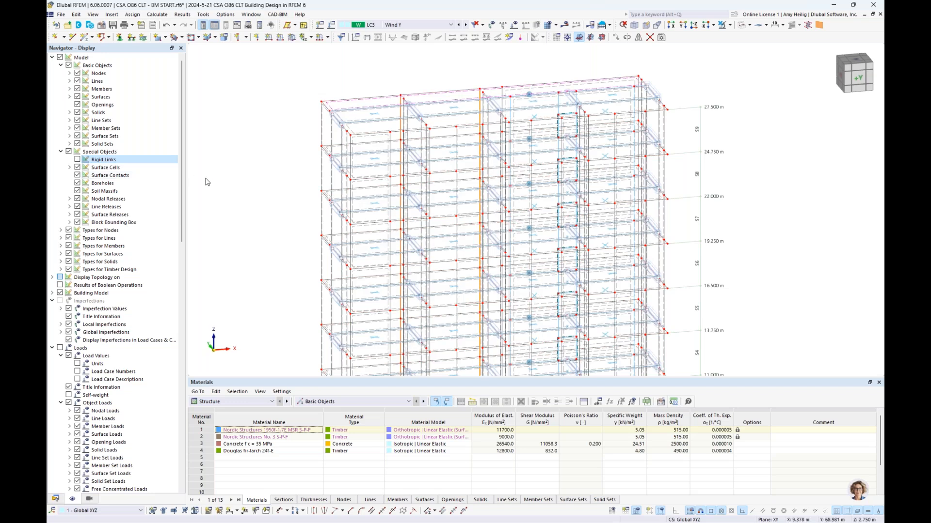
- Return the building from wireframe to the transparent solid display and bring back the model data tree
{"action": "left_click", "coordinate": [741, 26]}
{"action": "left_click", "coordinate": [740, 27]}
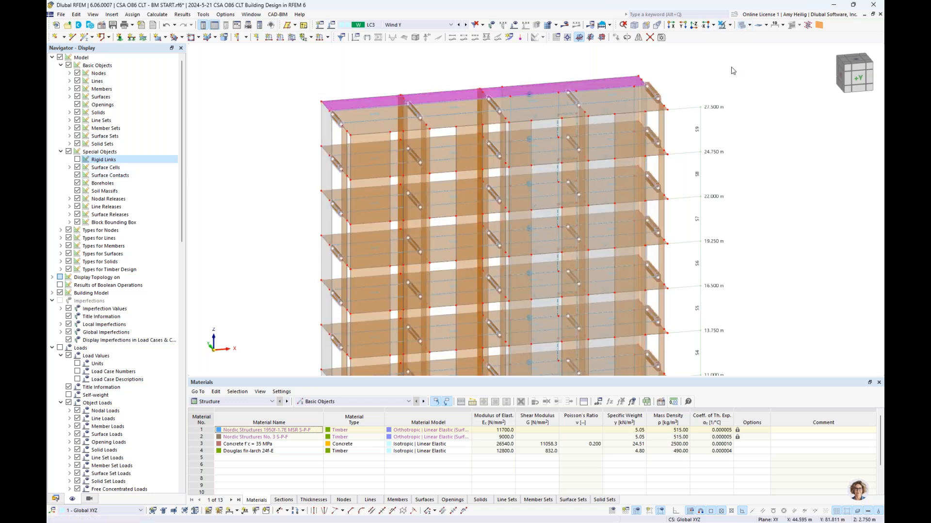
{"action": "scroll", "coordinate": [679, 120], "scroll_direction": "down", "scroll_amount": 2}
{"action": "middle_click_drag", "start_coordinate": [732, 218], "coordinate": [690, 180]}
{"action": "scroll", "coordinate": [672, 213], "scroll_direction": "down", "scroll_amount": 3}
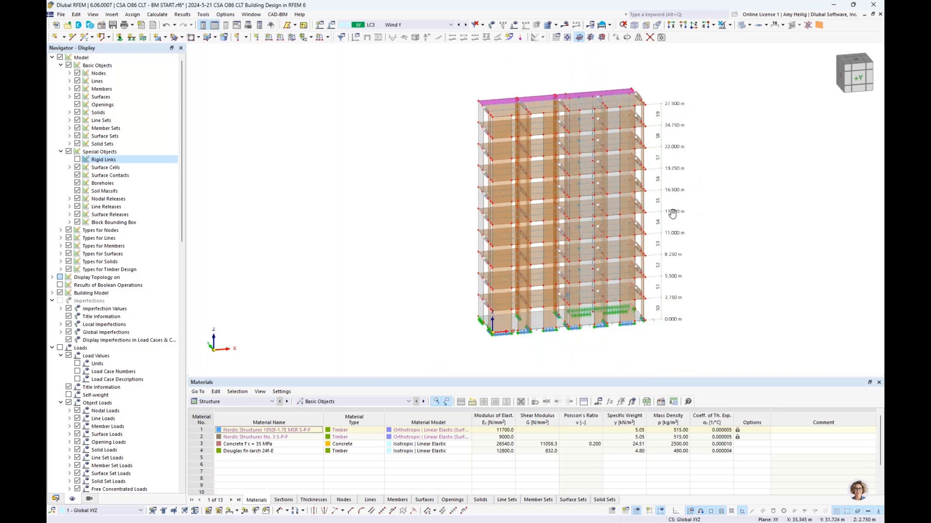
{"action": "left_click", "coordinate": [56, 498]}
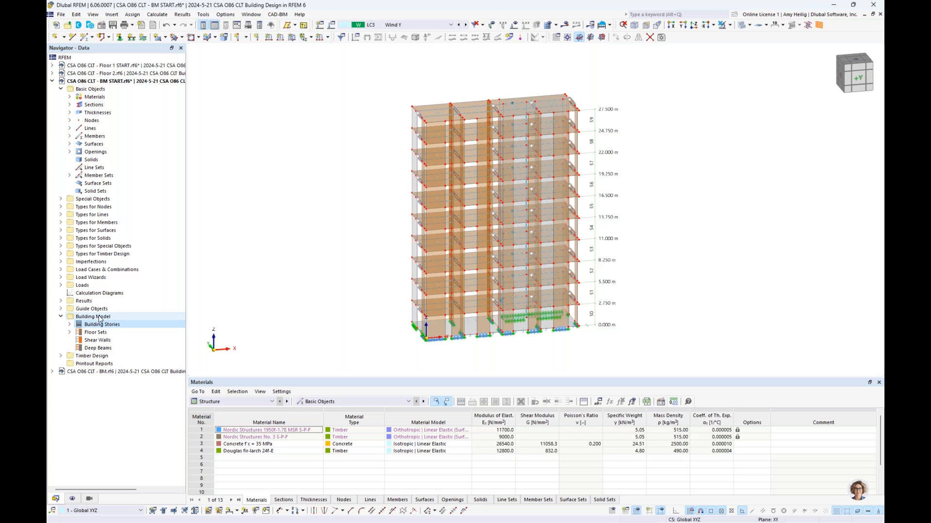
- Create a shear wall from the ten stacked end-wall surfaces 11-20, covering every storey from the base to the roof
{"action": "right_click", "coordinate": [89, 343]}
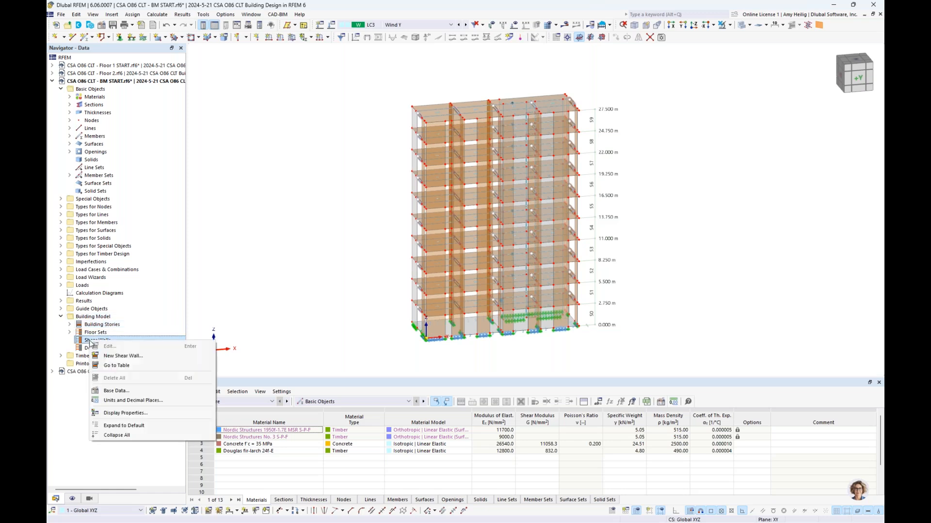
{"action": "left_click", "coordinate": [131, 356]}
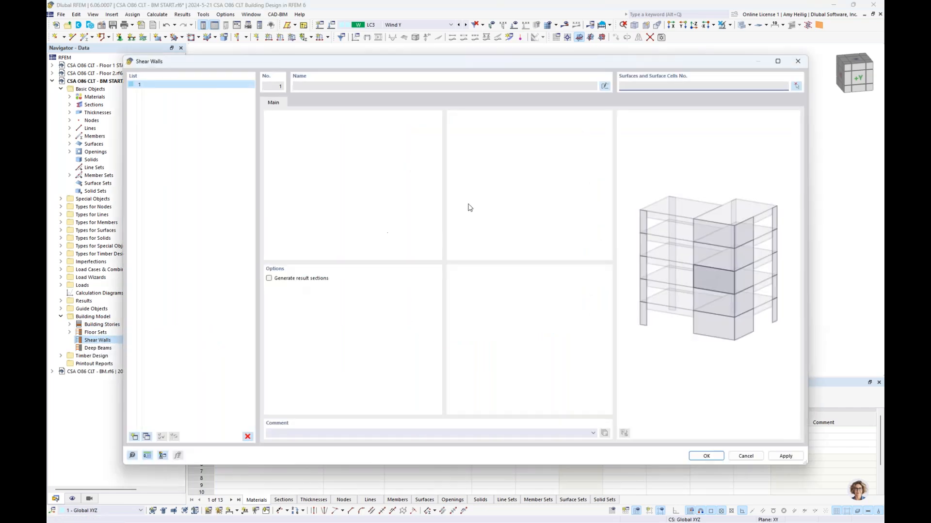
{"action": "left_click", "coordinate": [796, 86]}
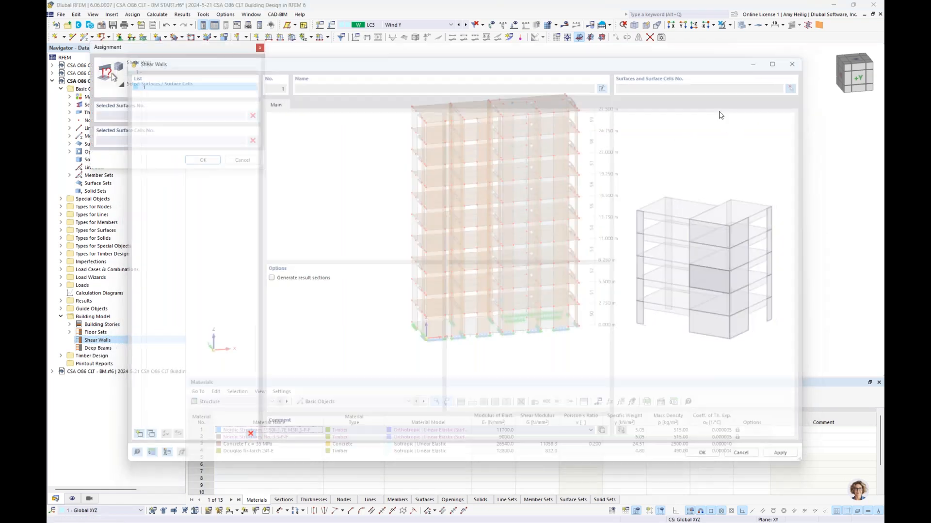
{"action": "middle_click_drag", "start_coordinate": [400, 323], "coordinate": [423, 329], "text": "ctrl"}
{"action": "scroll", "coordinate": [423, 329], "scroll_direction": "up", "scroll_amount": 2}
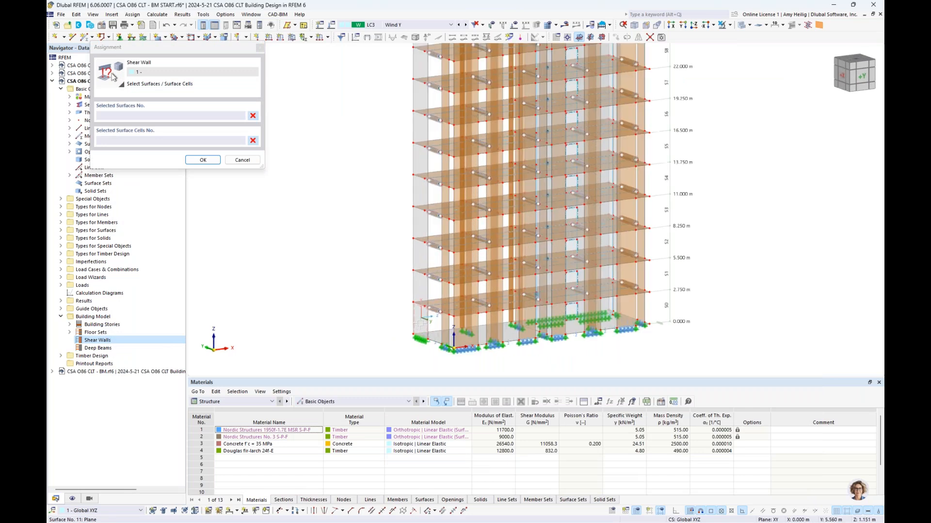
{"action": "scroll", "coordinate": [423, 330], "scroll_direction": "down", "scroll_amount": 1}
{"action": "left_click", "coordinate": [423, 322]}
{"action": "left_click", "coordinate": [422, 296]}
{"action": "left_click", "coordinate": [421, 269]}
{"action": "left_click", "coordinate": [422, 242]}
{"action": "left_click", "coordinate": [421, 218]}
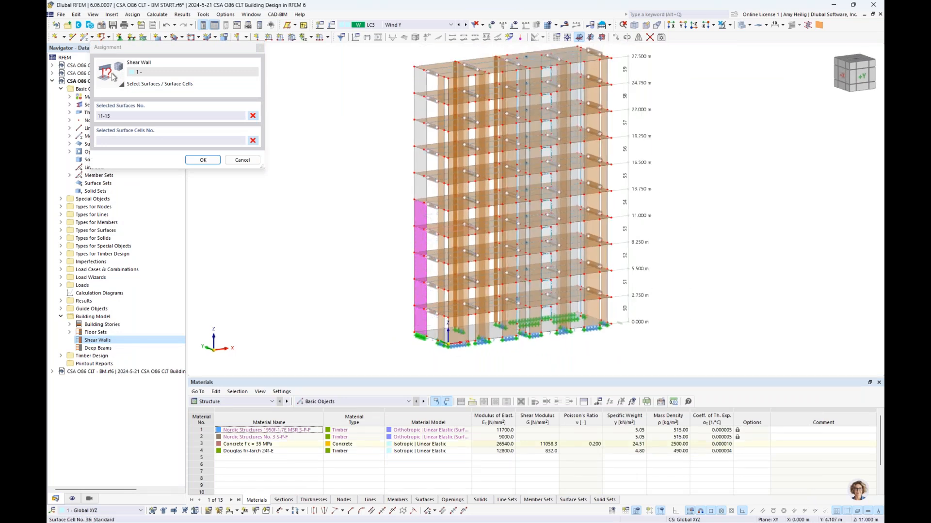
{"action": "left_click", "coordinate": [422, 188]}
{"action": "left_click", "coordinate": [421, 161]}
{"action": "left_click", "coordinate": [421, 135]}
{"action": "left_click", "coordinate": [421, 108]}
{"action": "left_click", "coordinate": [421, 82]}
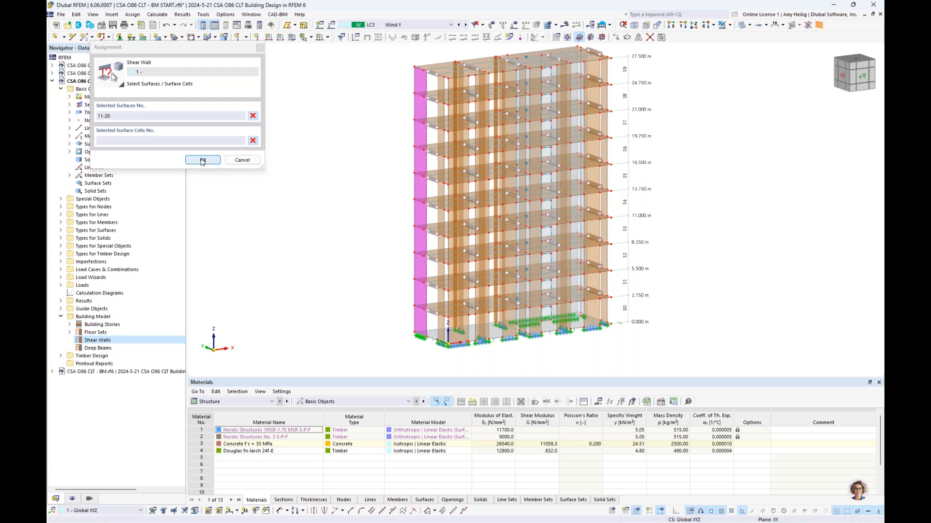
{"action": "left_click", "coordinate": [202, 160]}
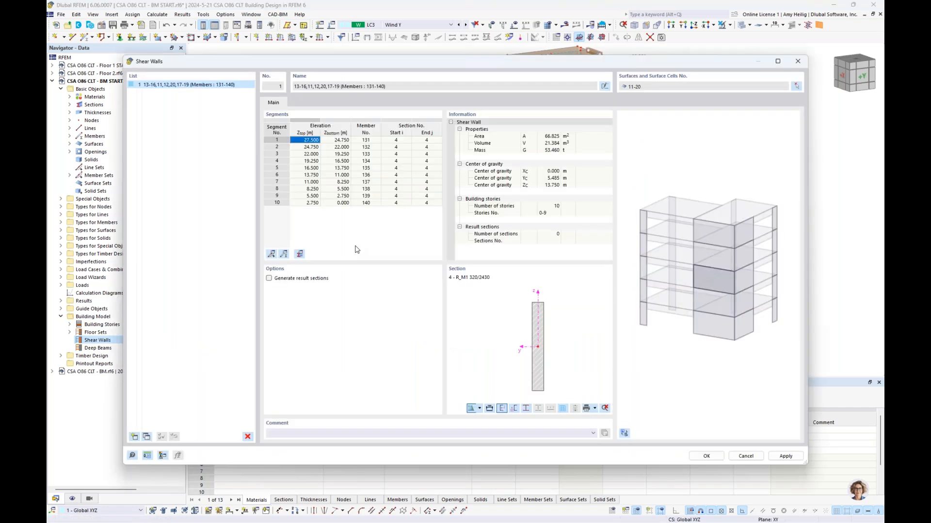
- Add a second shear wall from the ten stacked CLT wall surfaces 21-30 beside the first, and accept both walls
{"action": "left_click", "coordinate": [135, 436]}
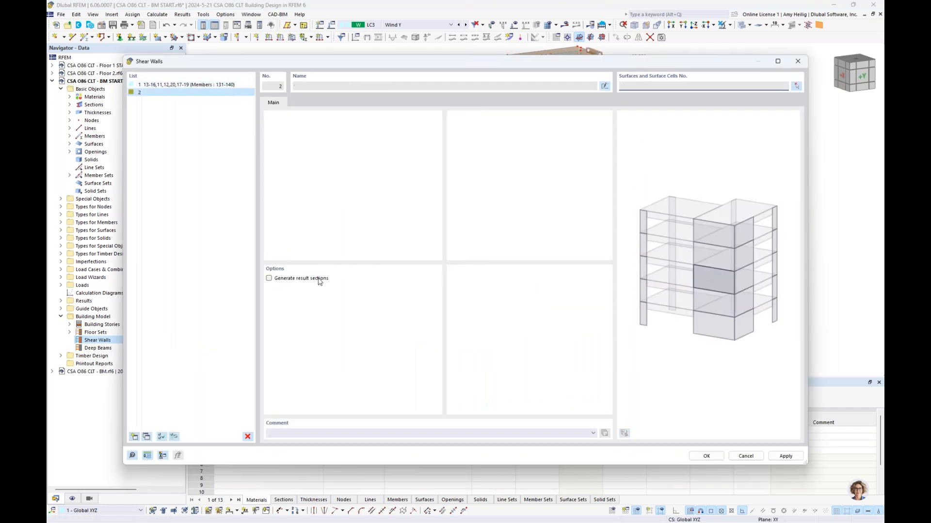
{"action": "left_click", "coordinate": [795, 86]}
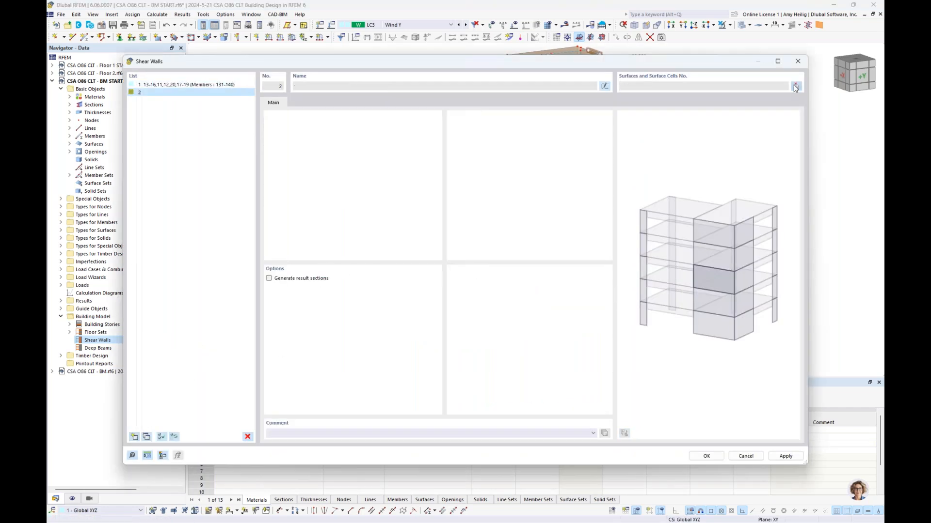
{"action": "middle_click_drag", "start_coordinate": [644, 311], "coordinate": [625, 305], "text": "ctrl"}
{"action": "scroll", "coordinate": [625, 306], "scroll_direction": "down", "scroll_amount": 1}
{"action": "left_click", "coordinate": [472, 319]}
{"action": "left_click", "coordinate": [474, 296]}
{"action": "left_click", "coordinate": [474, 274]}
{"action": "left_click", "coordinate": [474, 251]}
{"action": "left_click", "coordinate": [474, 229]}
{"action": "left_click", "coordinate": [474, 206]}
{"action": "left_click", "coordinate": [474, 183]}
{"action": "left_click", "coordinate": [474, 161]}
{"action": "left_click", "coordinate": [474, 140]}
{"action": "left_click", "coordinate": [473, 117]}
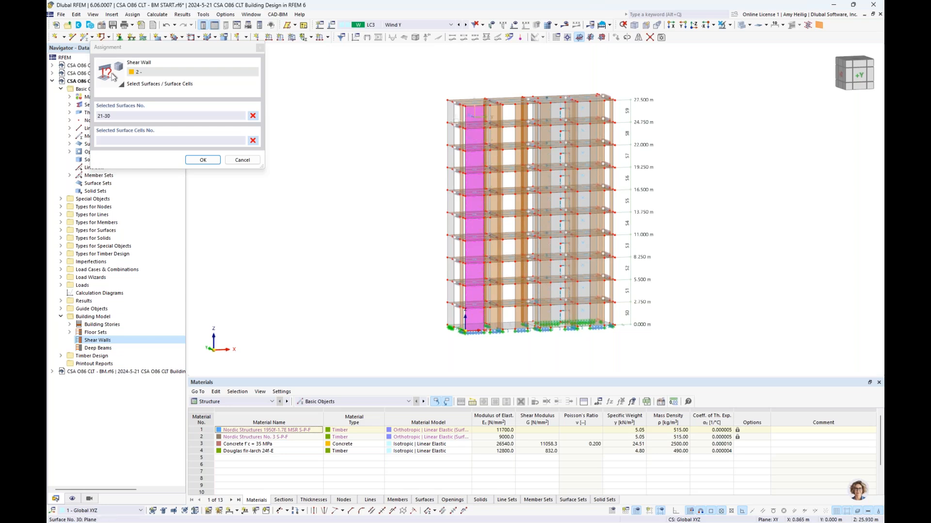
{"action": "left_click", "coordinate": [205, 160]}
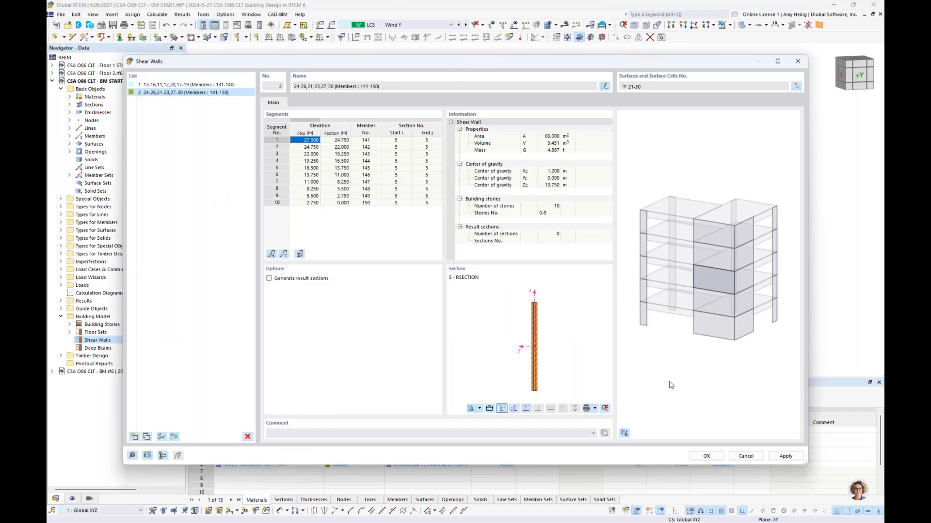
{"action": "left_click", "coordinate": [707, 457]}
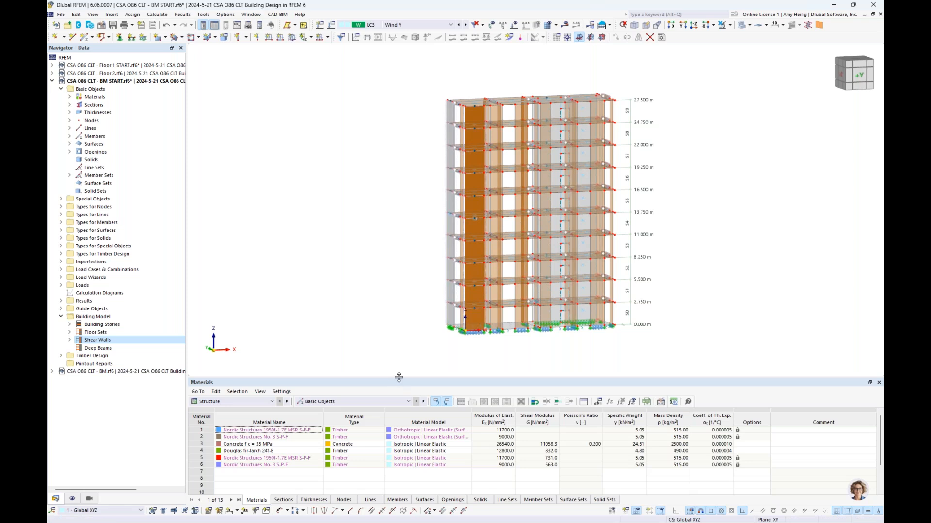
- Review the Timber Design input data, checking the design situations and locating the surfaces selected for design in the model
{"action": "left_click_drag", "start_coordinate": [395, 378], "coordinate": [386, 330]}
{"action": "left_click", "coordinate": [244, 353]}
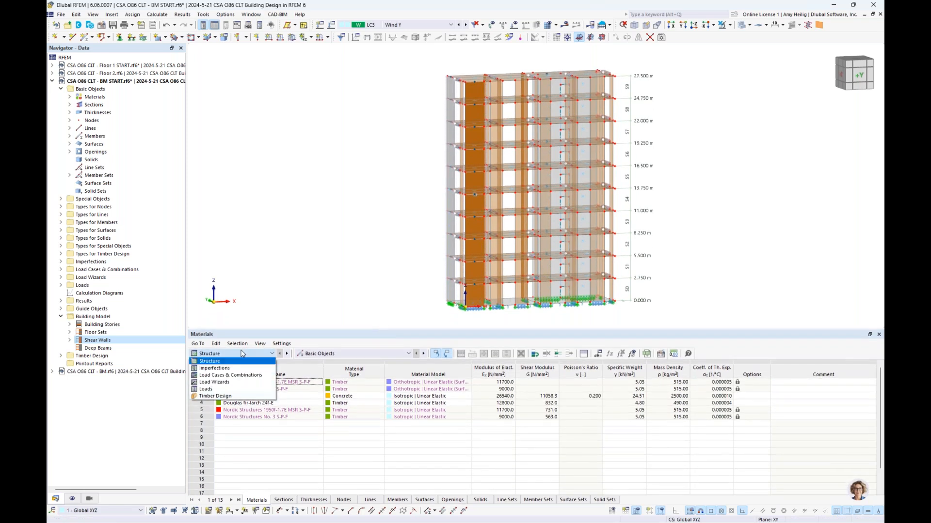
{"action": "left_click", "coordinate": [232, 396]}
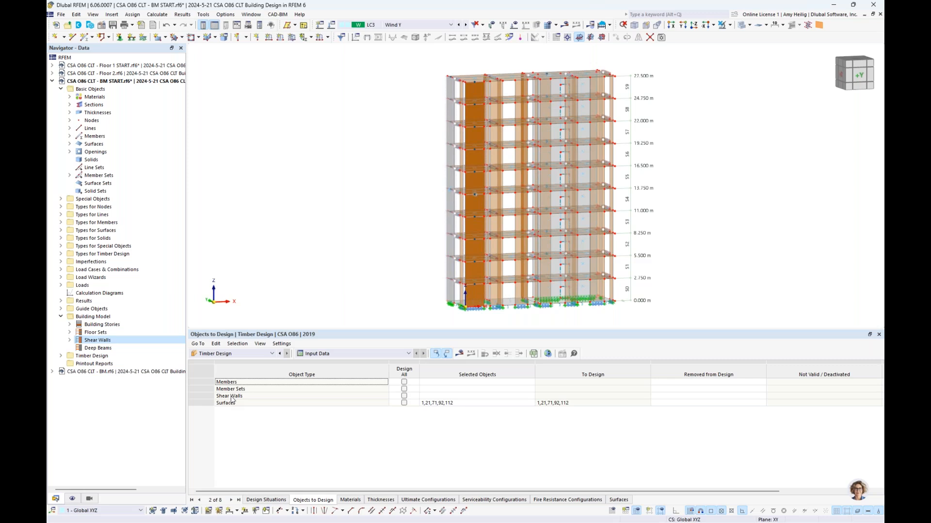
{"action": "left_click", "coordinate": [258, 500]}
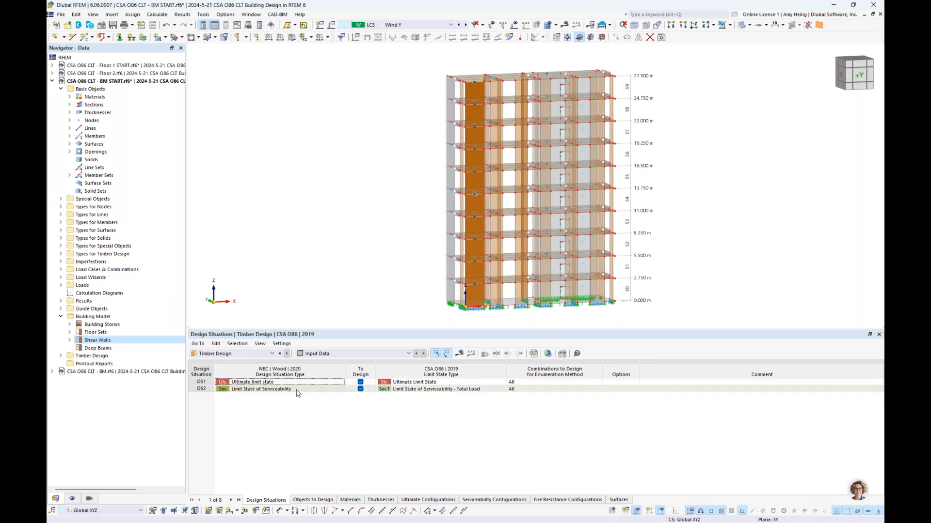
{"action": "left_click", "coordinate": [313, 500]}
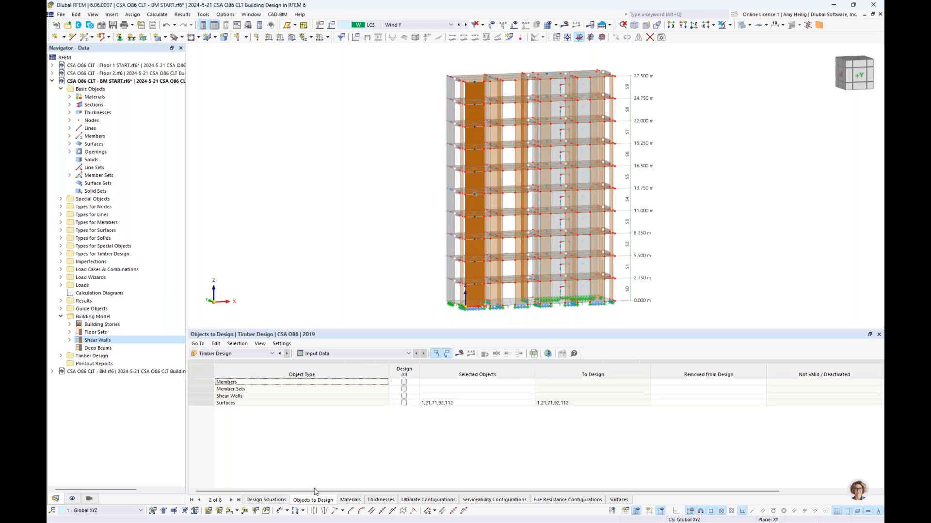
{"action": "left_click", "coordinate": [454, 404]}
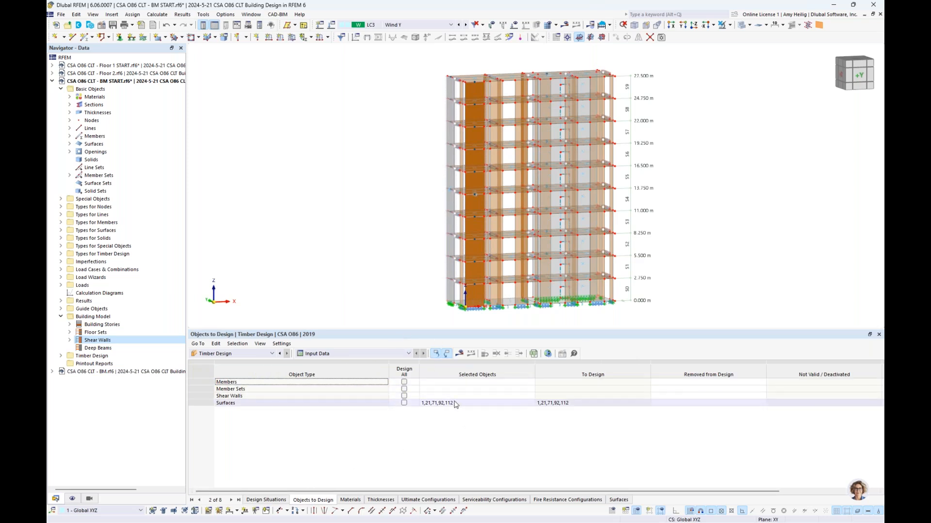
{"action": "left_click", "coordinate": [454, 403]}
{"action": "scroll", "coordinate": [525, 313], "scroll_direction": "up", "scroll_amount": 4}
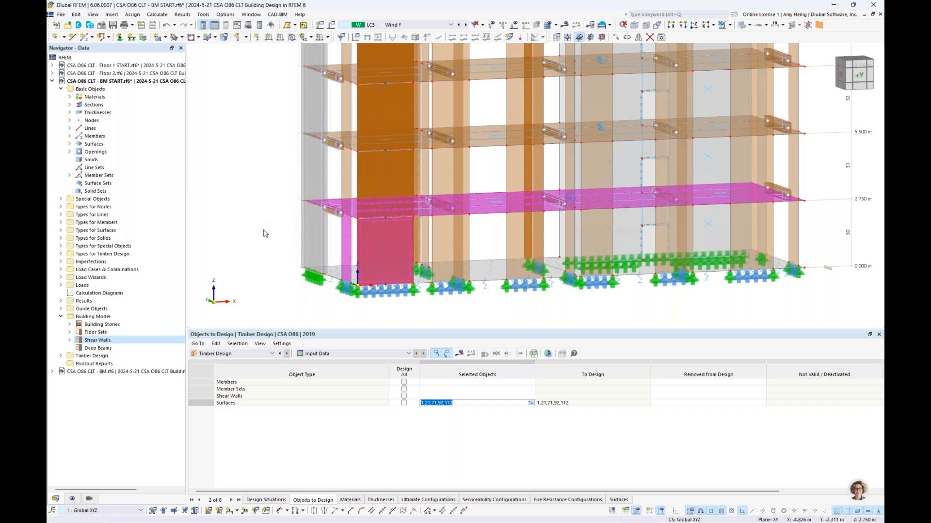
{"action": "key", "text": "Return"}
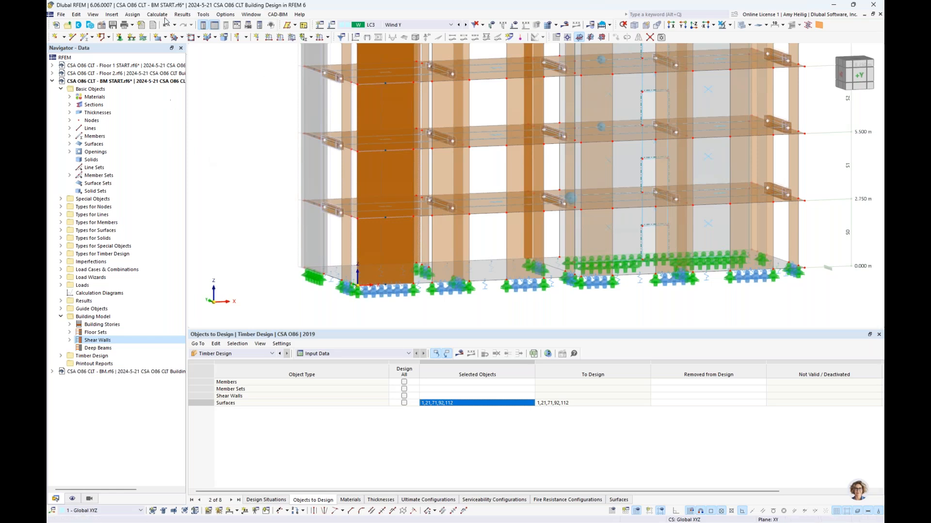
- Switch to the CSA O86 CLT - BM.rf6 model and examine the walls' global deformation results for load combination CO4
{"action": "left_click", "coordinate": [251, 14]}
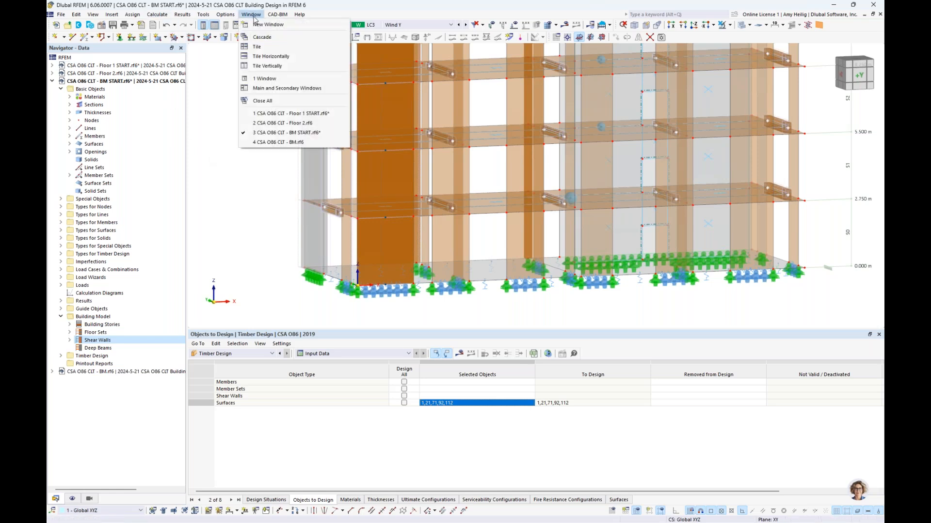
{"action": "left_click", "coordinate": [274, 142]}
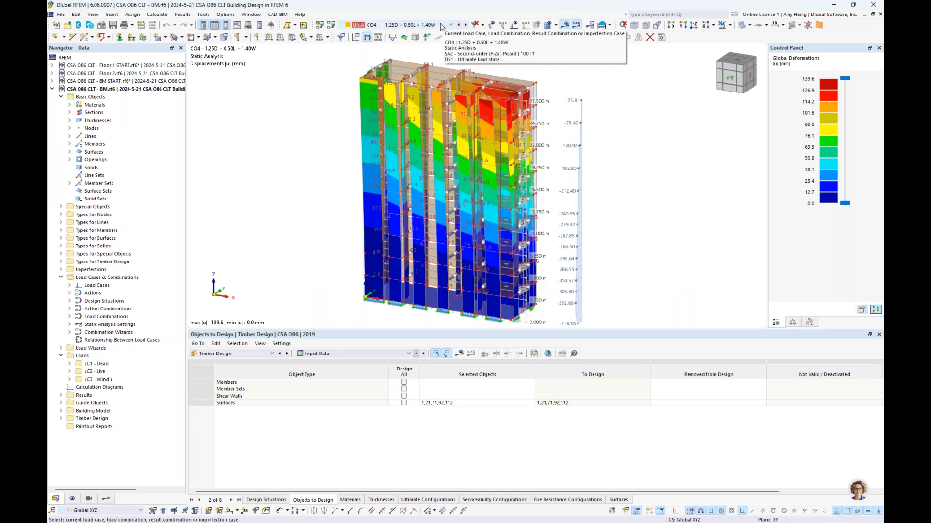
{"action": "left_click", "coordinate": [441, 26]}
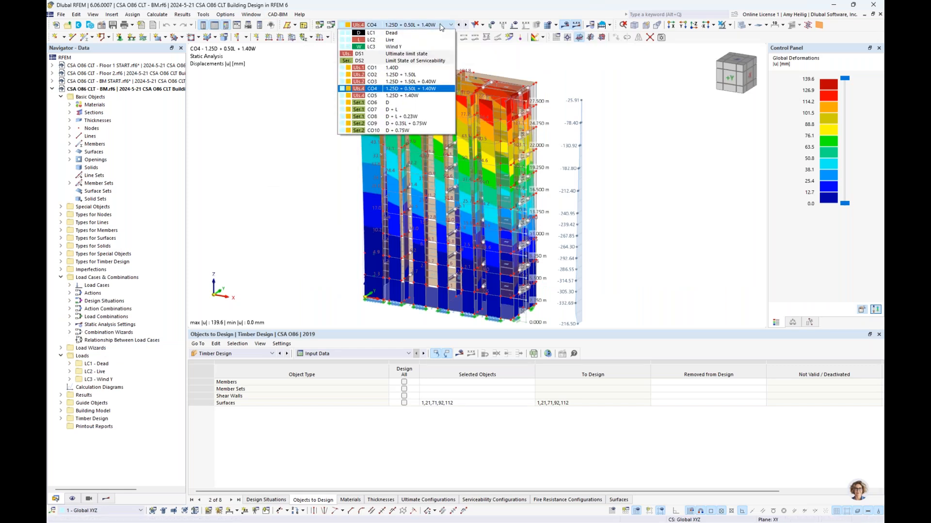
{"action": "left_click", "coordinate": [402, 91]}
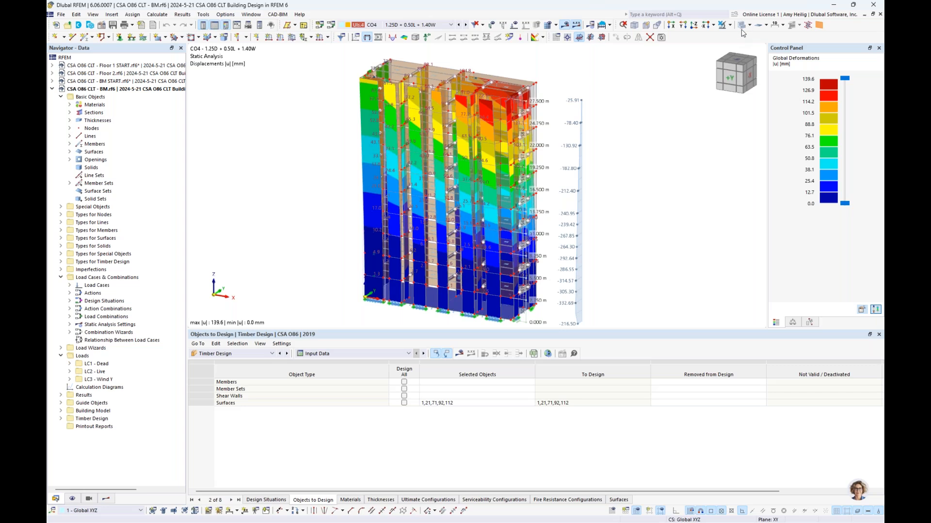
{"action": "left_click", "coordinate": [106, 498]}
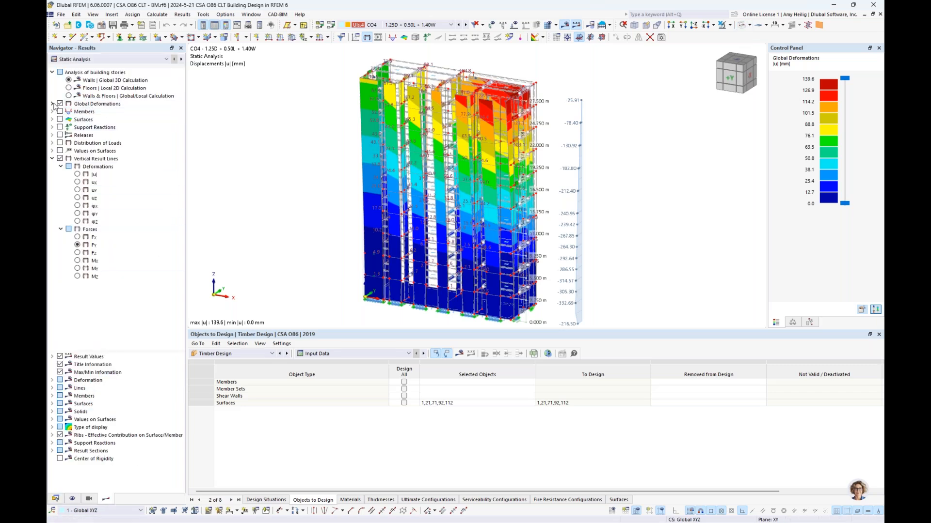
{"action": "double_click", "coordinate": [89, 104]}
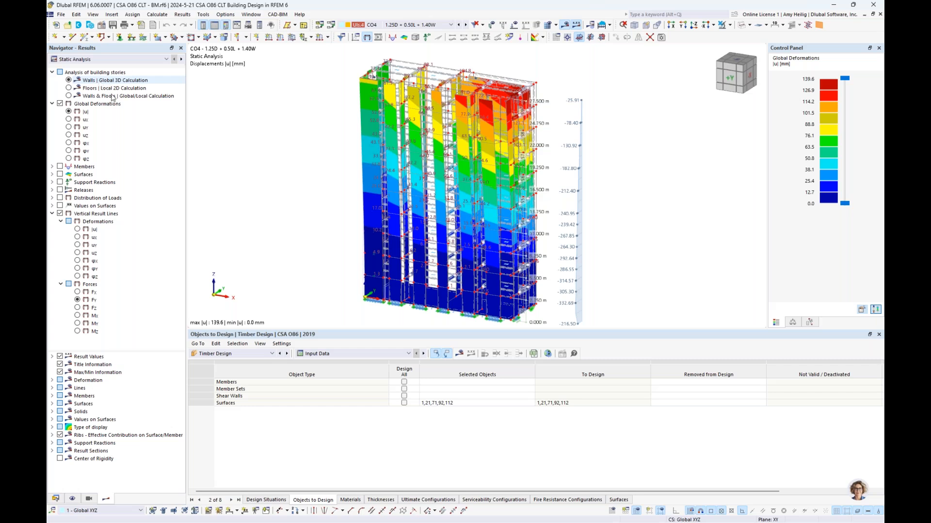
{"action": "middle_click_drag", "start_coordinate": [645, 193], "coordinate": [625, 189]}
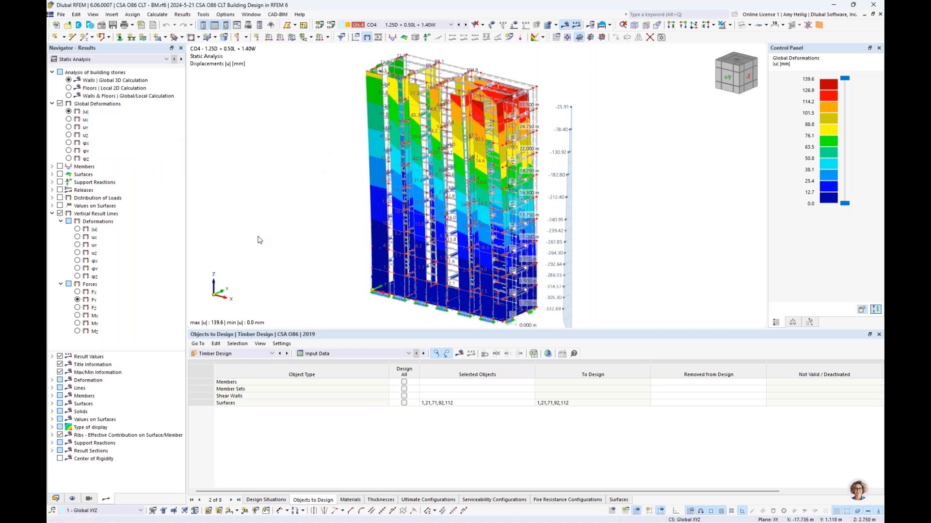
- Show the Floors | Local 2D Calculation results and examine the total deformation of the upper floor slabs
{"action": "left_click", "coordinate": [69, 89]}
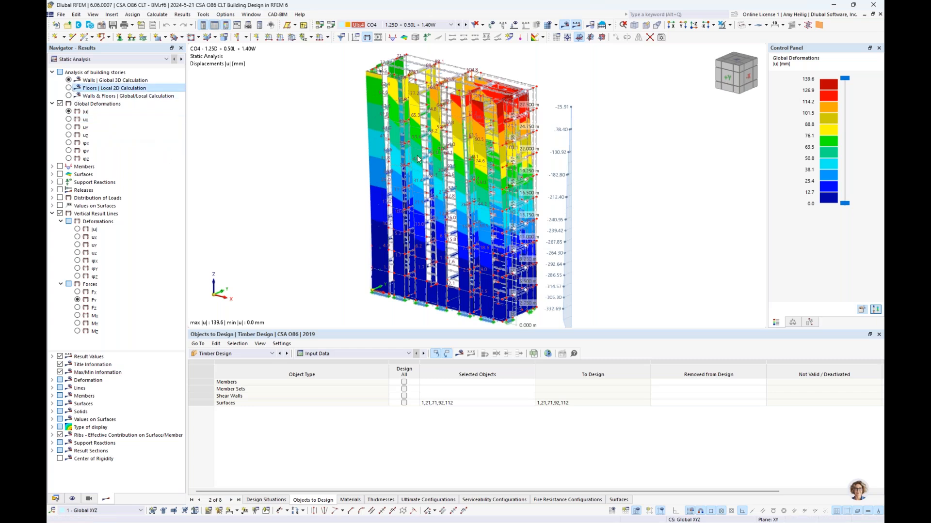
{"action": "middle_click_drag", "start_coordinate": [476, 136], "coordinate": [490, 159]}
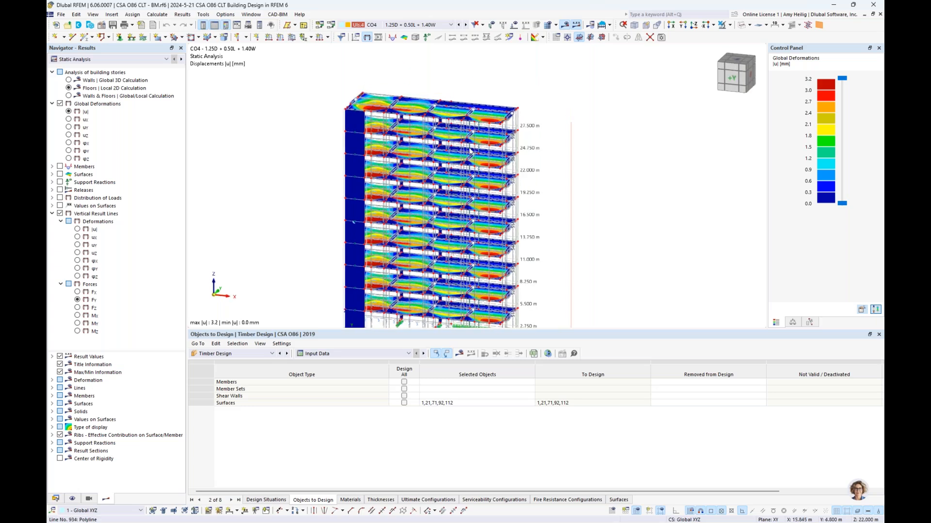
{"action": "scroll", "coordinate": [420, 113], "scroll_direction": "up", "scroll_amount": 4}
{"action": "scroll", "coordinate": [421, 113], "scroll_direction": "up", "scroll_amount": 1}
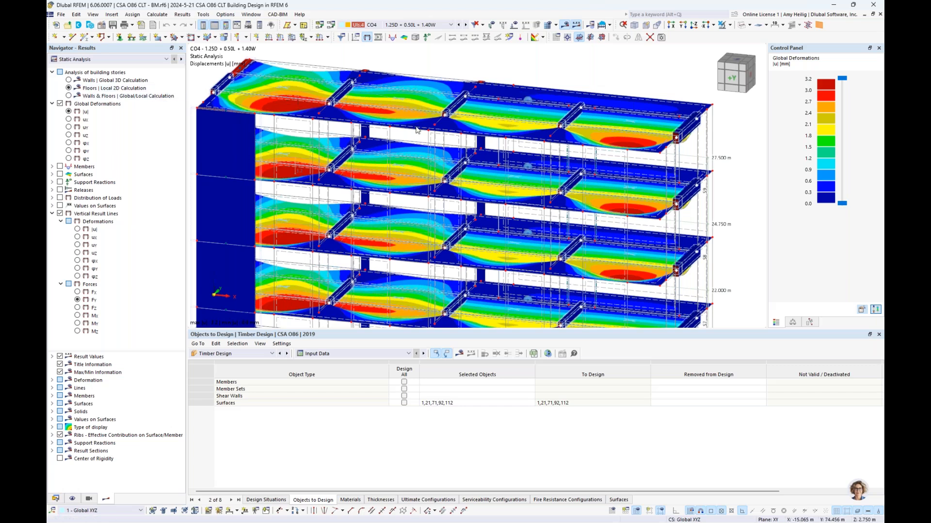
- Display the floor slabs' horizontal displacements, first uY and then uX
{"action": "left_click", "coordinate": [69, 129]}
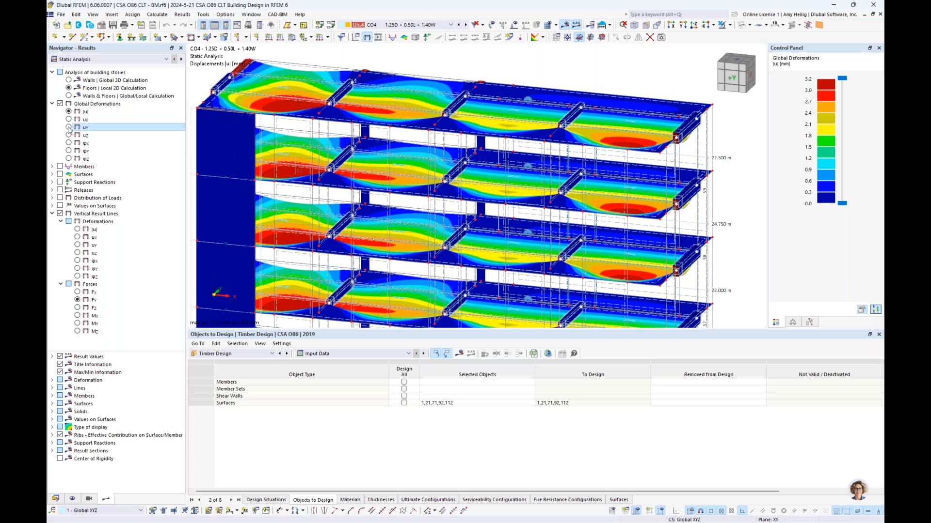
{"action": "left_click", "coordinate": [69, 128]}
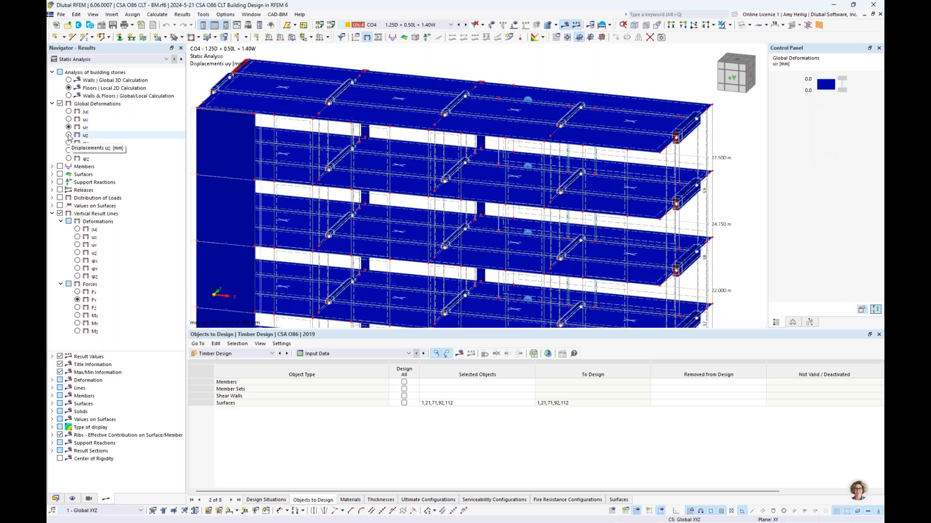
{"action": "left_click", "coordinate": [68, 119]}
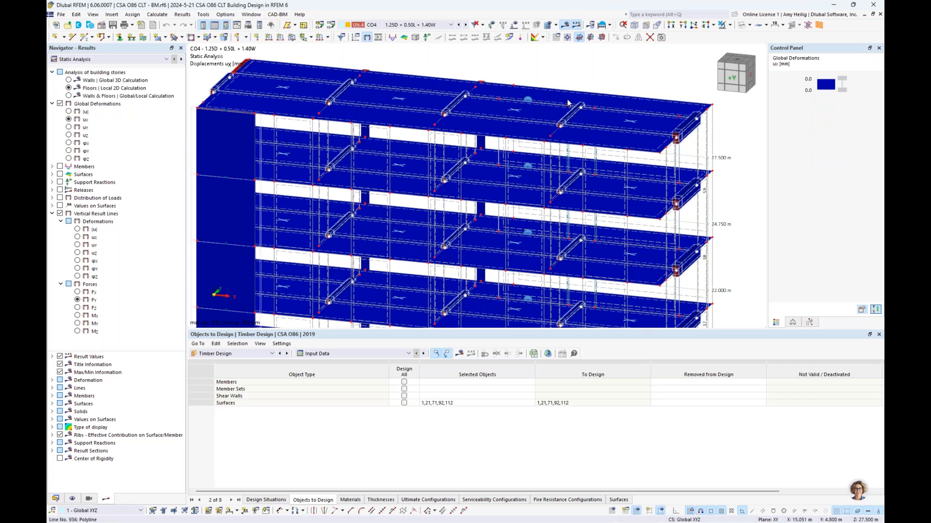
{"action": "mouse_move", "coordinate": [576, 122]}
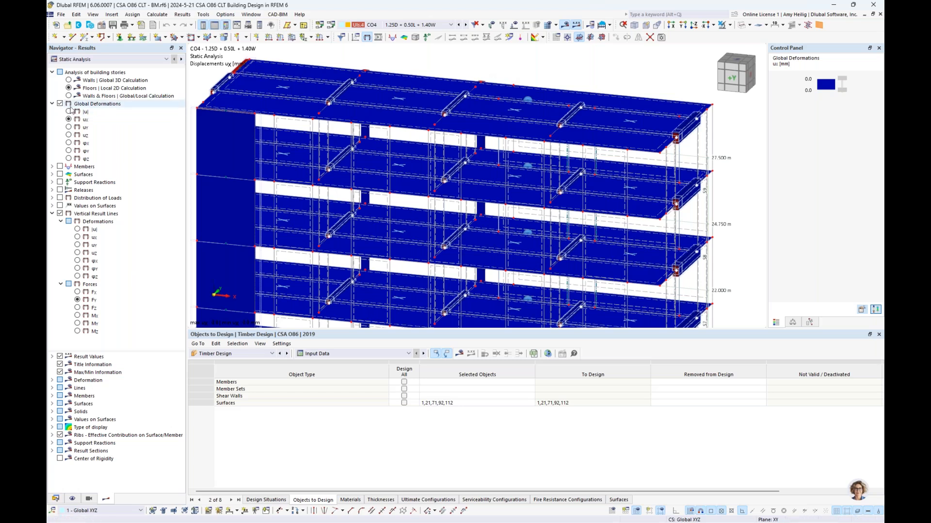
- Display the floor slabs' basic internal forces one after another: moments mx and my, and axial forces nx and ny
{"action": "left_click", "coordinate": [52, 174]}
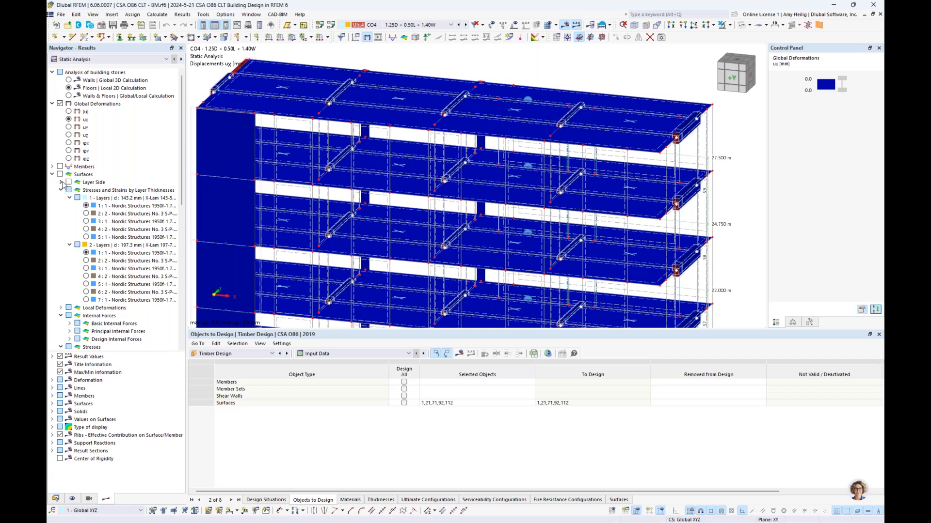
{"action": "left_click", "coordinate": [60, 190]}
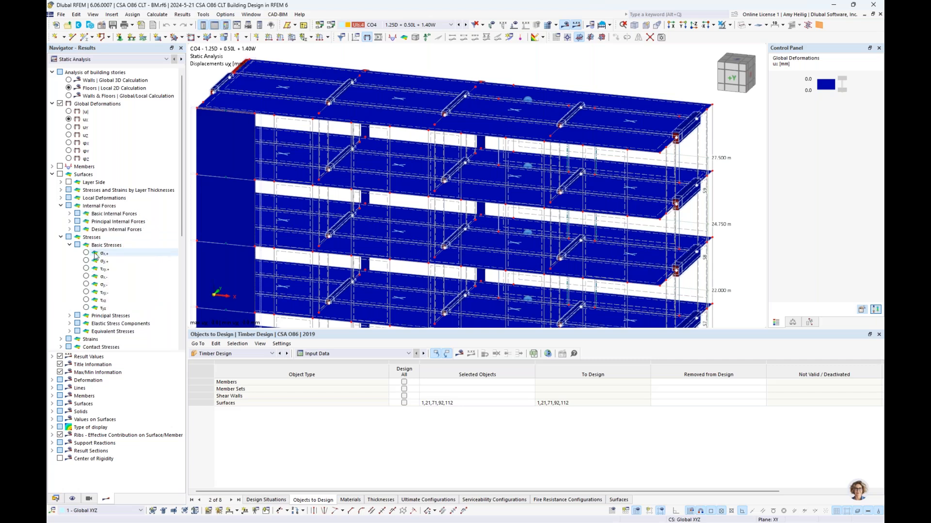
{"action": "left_click", "coordinate": [61, 237]}
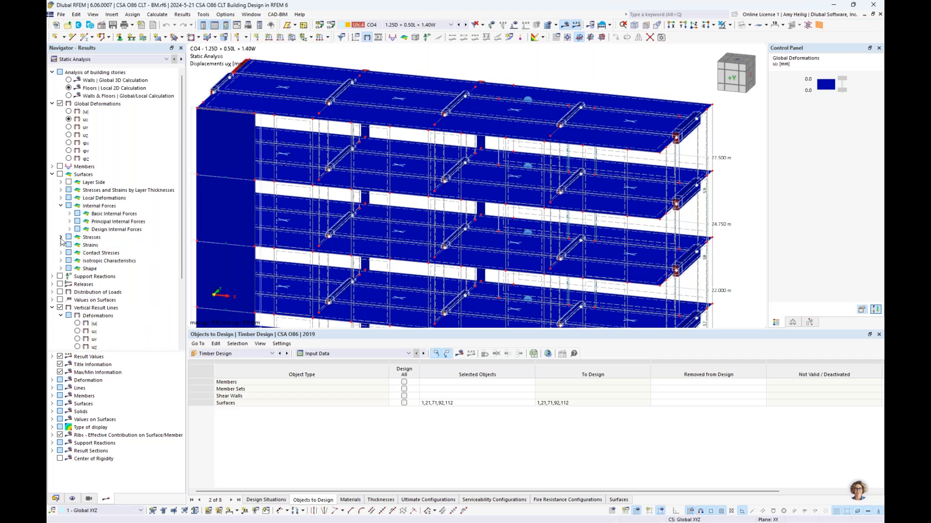
{"action": "left_click", "coordinate": [69, 214]}
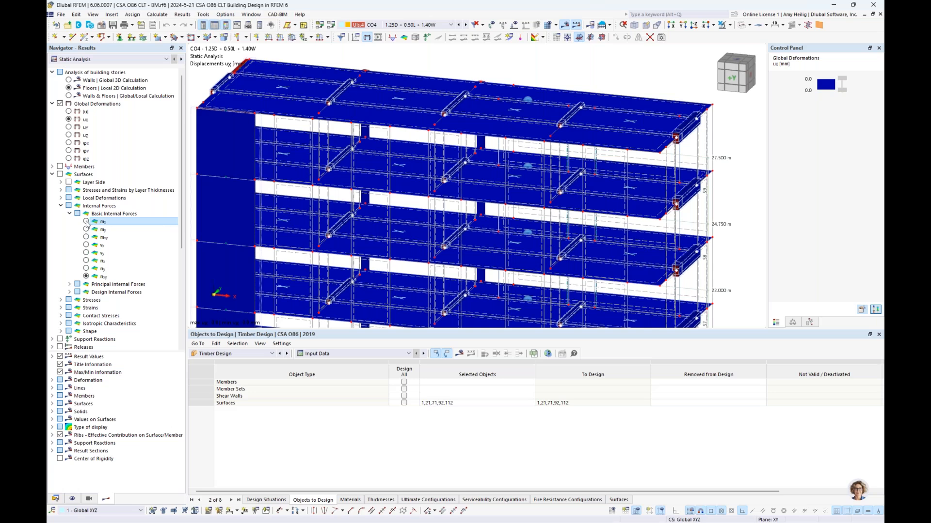
{"action": "left_click", "coordinate": [86, 222]}
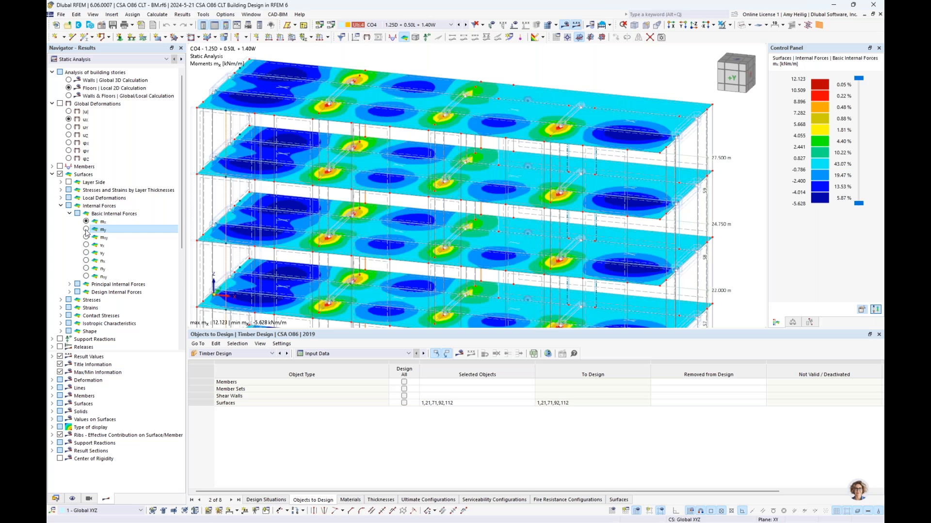
{"action": "left_click", "coordinate": [122, 230]}
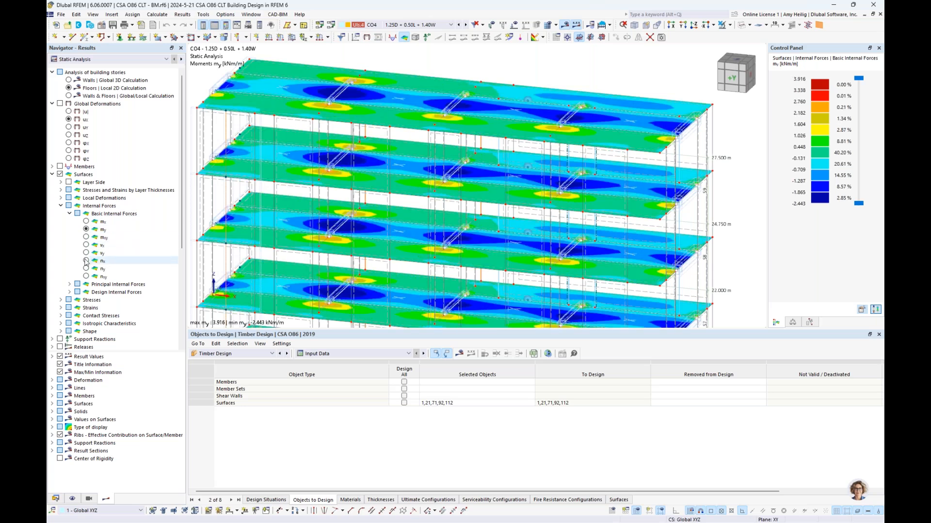
{"action": "left_click", "coordinate": [86, 261]}
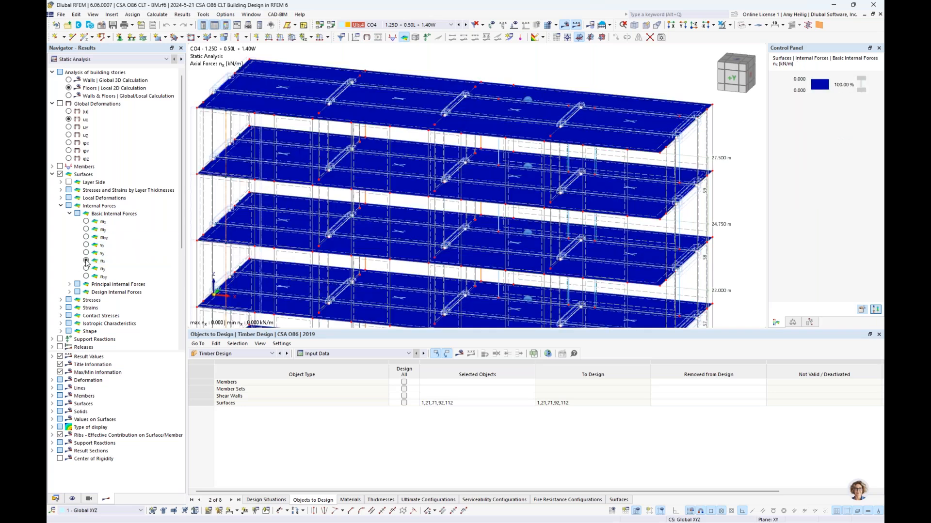
{"action": "left_click", "coordinate": [87, 270]}
- Show the combined Walls & Floors | Global/Local Calculation results and examine the whole building's total deformation |u|
{"action": "left_click", "coordinate": [71, 96]}
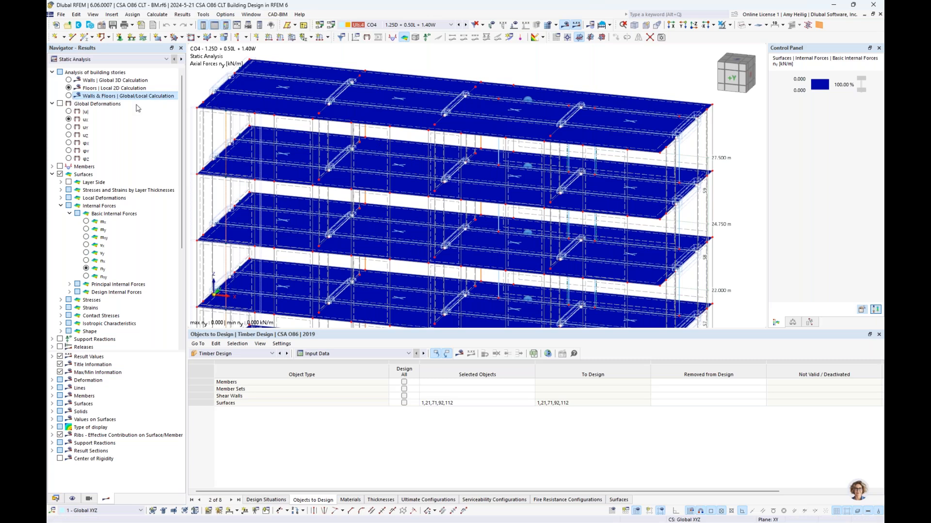
{"action": "left_click", "coordinate": [68, 112]}
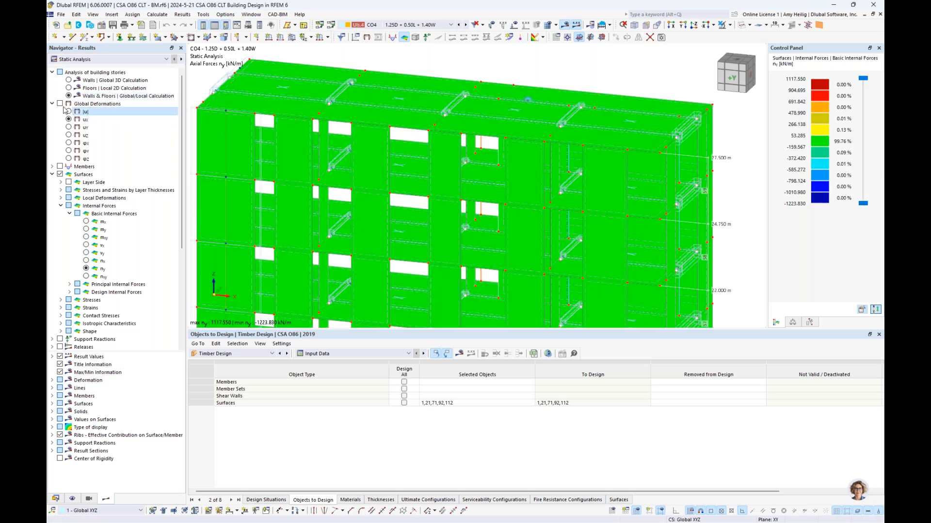
{"action": "left_click", "coordinate": [60, 104]}
{"action": "scroll", "coordinate": [472, 201], "scroll_direction": "down", "scroll_amount": 5}
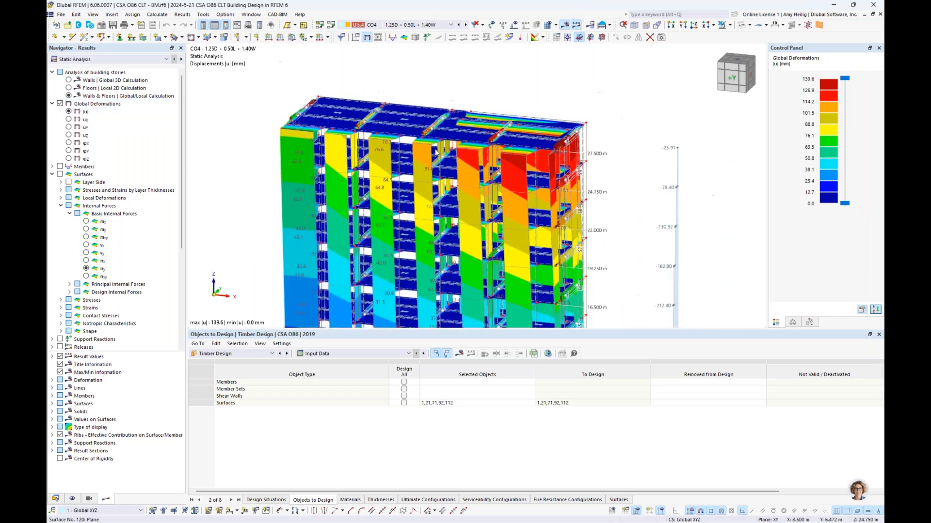
{"action": "middle_click_drag", "start_coordinate": [473, 201], "coordinate": [582, 202], "text": "ctrl"}
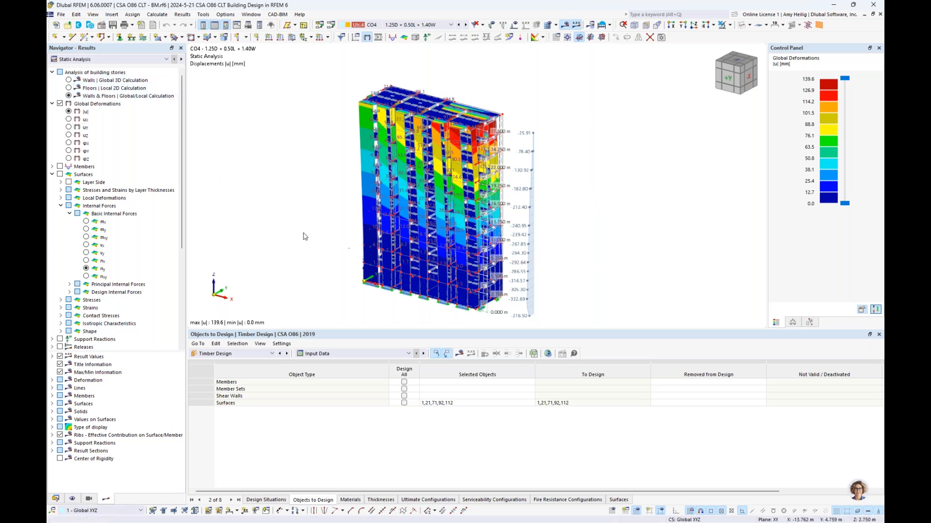
{"action": "middle_click_drag", "start_coordinate": [315, 234], "coordinate": [322, 257], "text": "ctrl"}
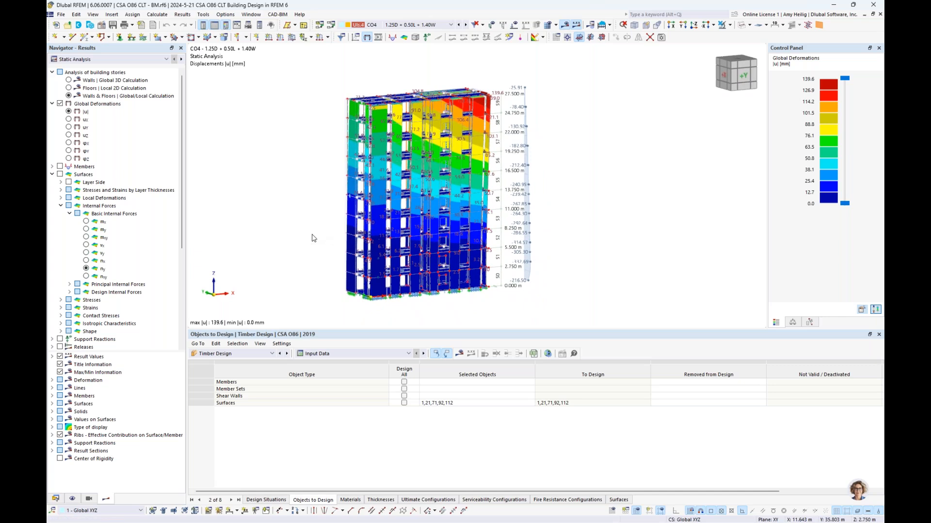
- Display the member internal force Vz instead of the global deformations
{"action": "left_click", "coordinate": [52, 104]}
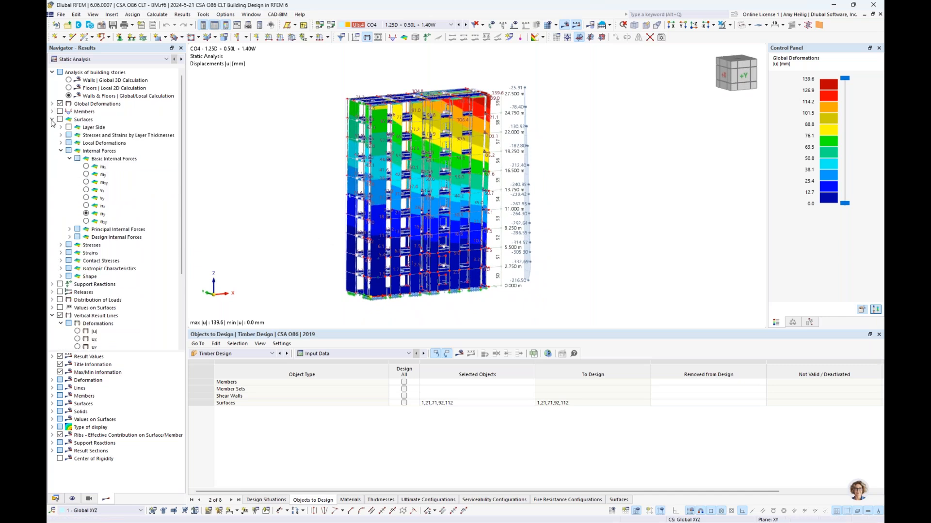
{"action": "left_click", "coordinate": [51, 119]}
{"action": "left_click", "coordinate": [52, 111]}
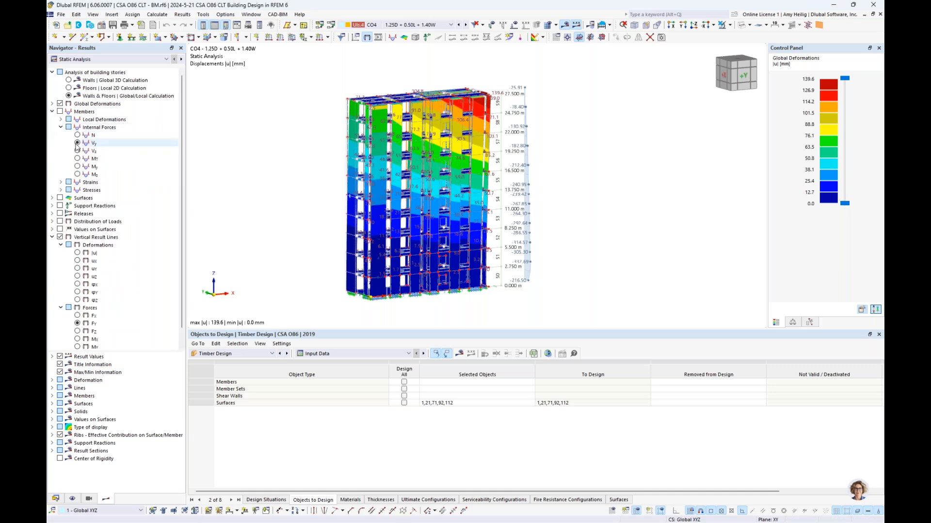
{"action": "left_click", "coordinate": [59, 112]}
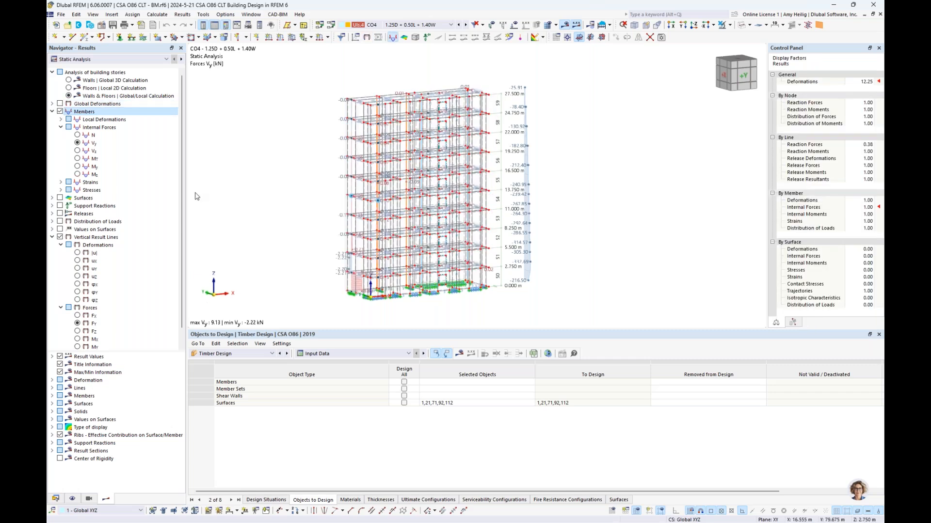
{"action": "left_click", "coordinate": [81, 151]}
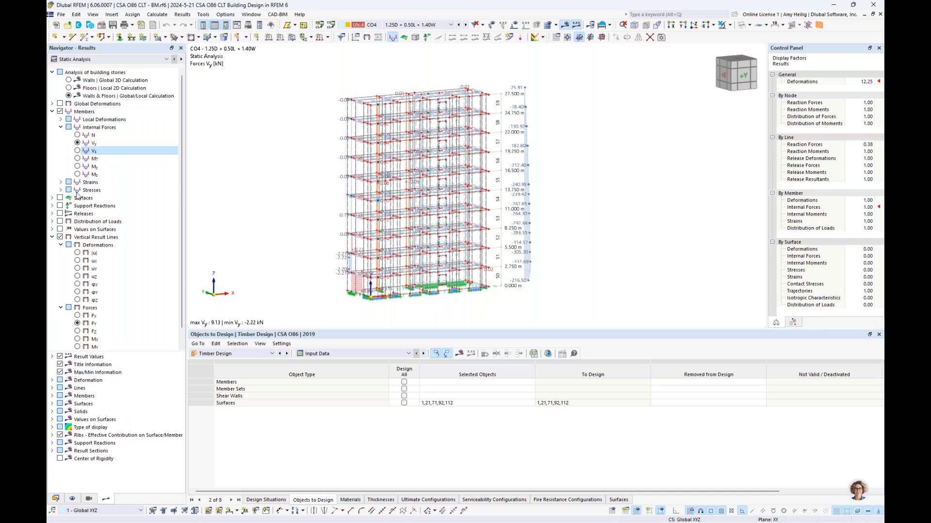
- Limit the visible objects to members of type Result Beam and show the hidden objects in the background
{"action": "left_click", "coordinate": [89, 499]}
{"action": "left_click", "coordinate": [62, 368]}
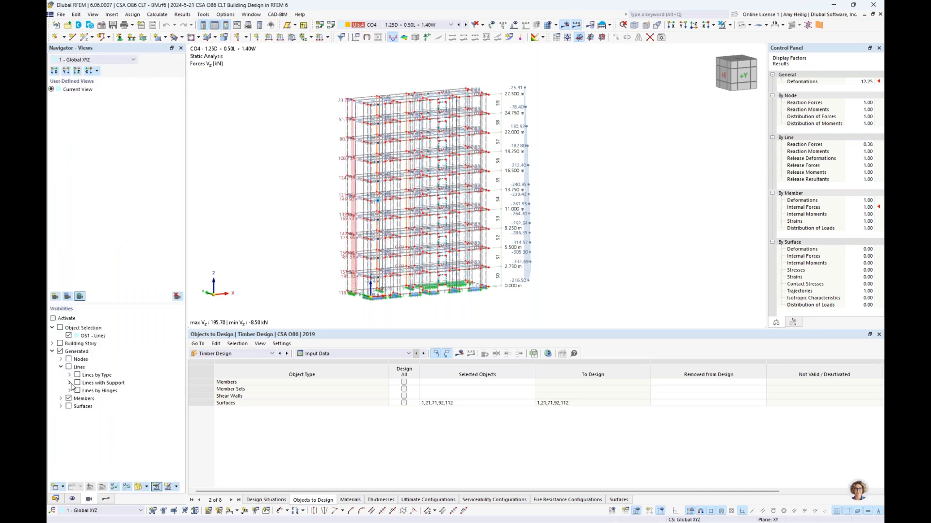
{"action": "left_click", "coordinate": [61, 367]}
{"action": "left_click", "coordinate": [61, 375]}
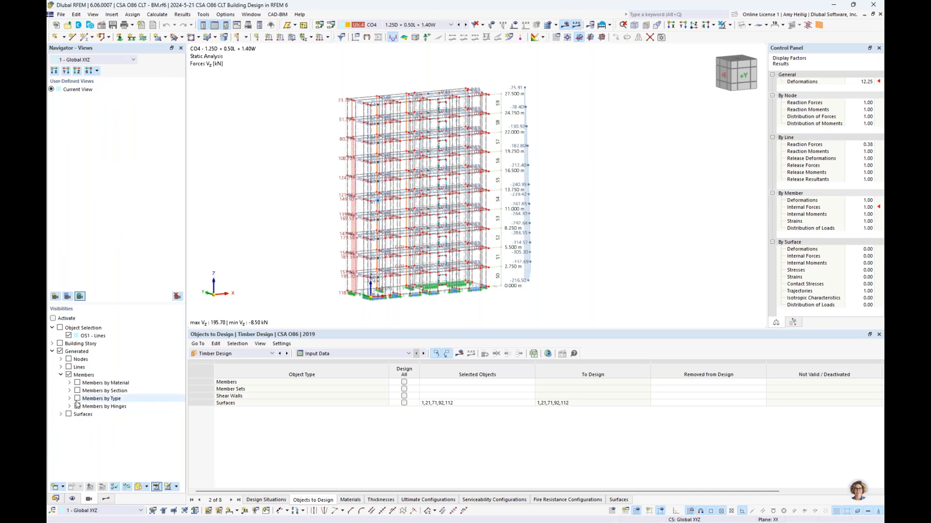
{"action": "left_click", "coordinate": [69, 399]}
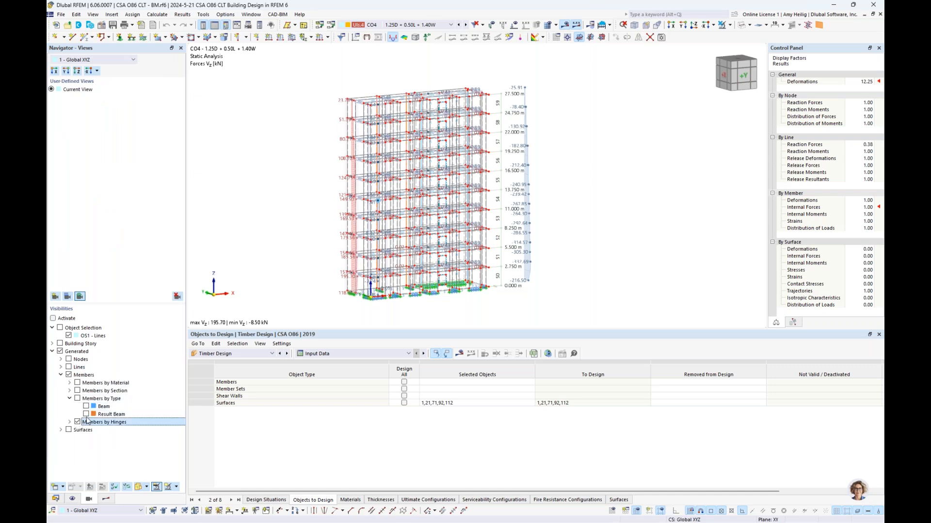
{"action": "left_click", "coordinate": [90, 414]}
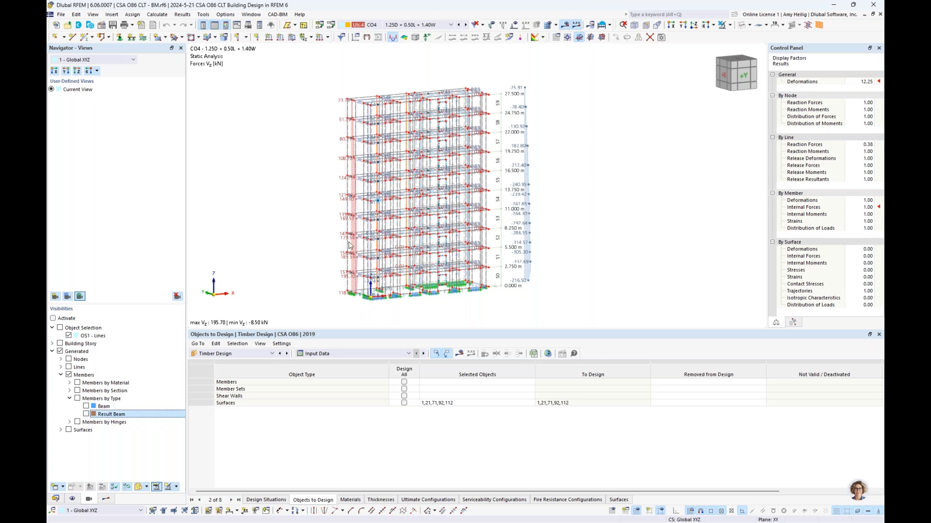
{"action": "right_click", "coordinate": [465, 190]}
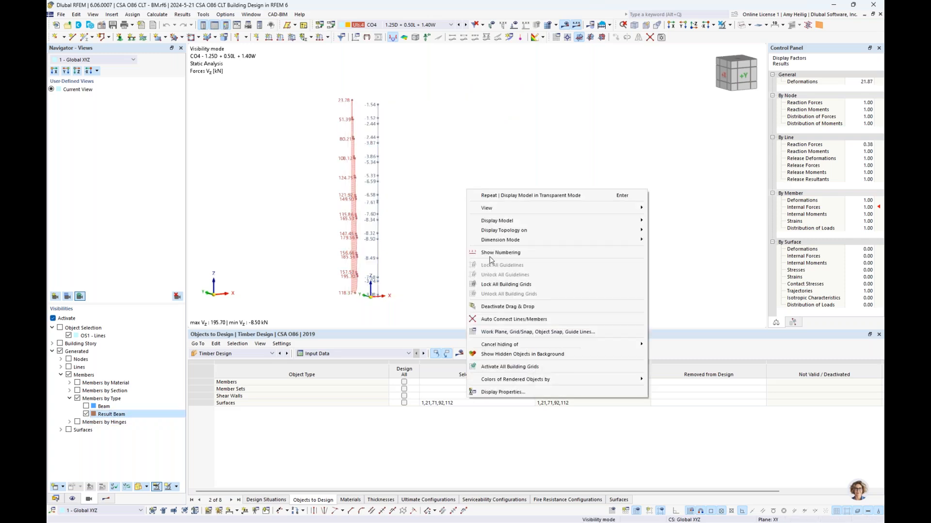
{"action": "left_click", "coordinate": [499, 345]}
- Enlarge the model window and examine the shear force Vz over the full height of the result beams
{"action": "scroll", "coordinate": [353, 289], "scroll_direction": "up", "scroll_amount": 3}
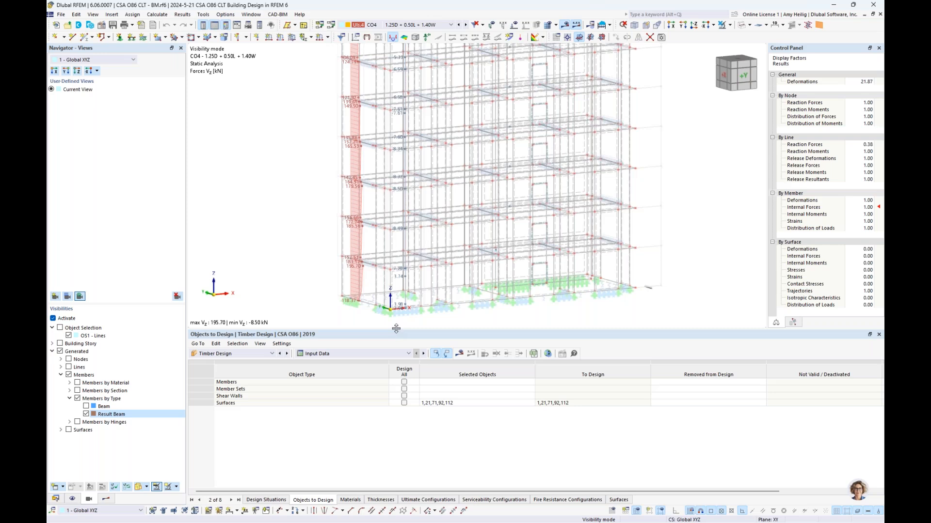
{"action": "left_click_drag", "start_coordinate": [396, 329], "coordinate": [396, 413]}
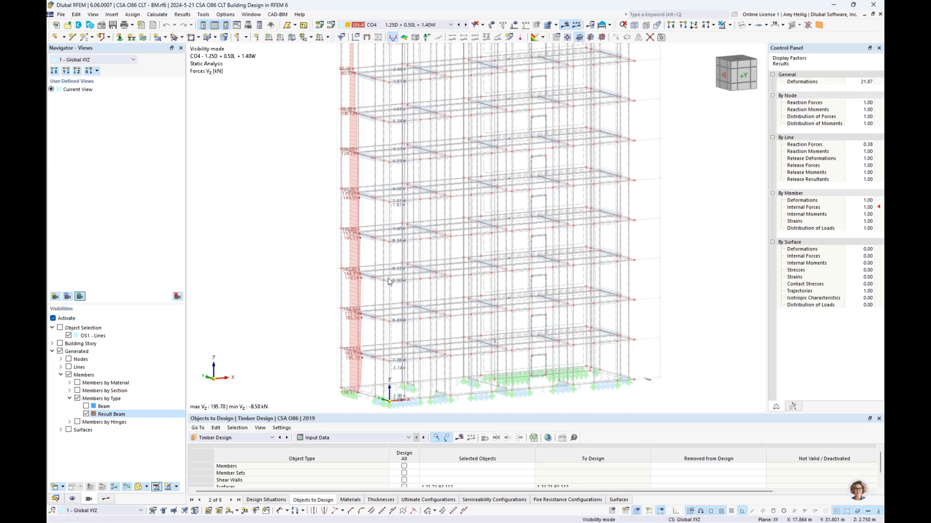
{"action": "scroll", "coordinate": [387, 276], "scroll_direction": "down", "scroll_amount": 3}
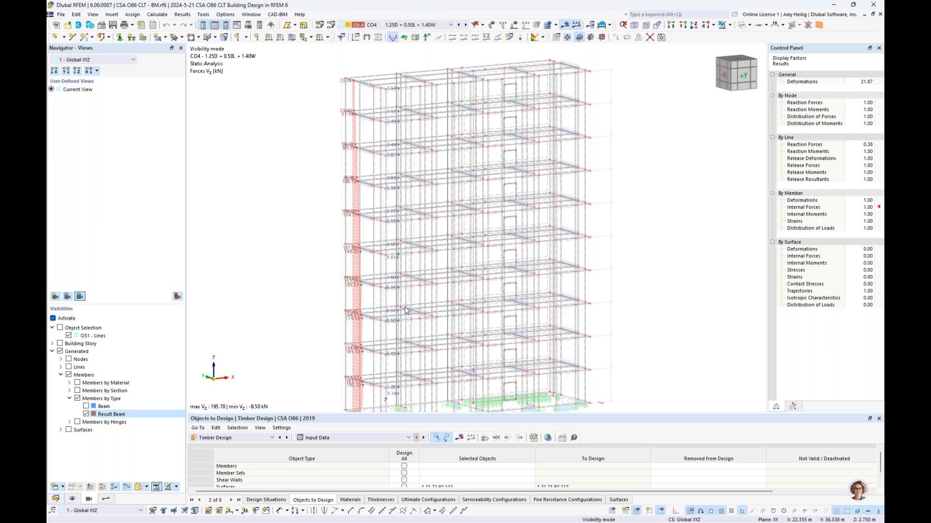
{"action": "middle_click_drag", "start_coordinate": [464, 387], "coordinate": [474, 332]}
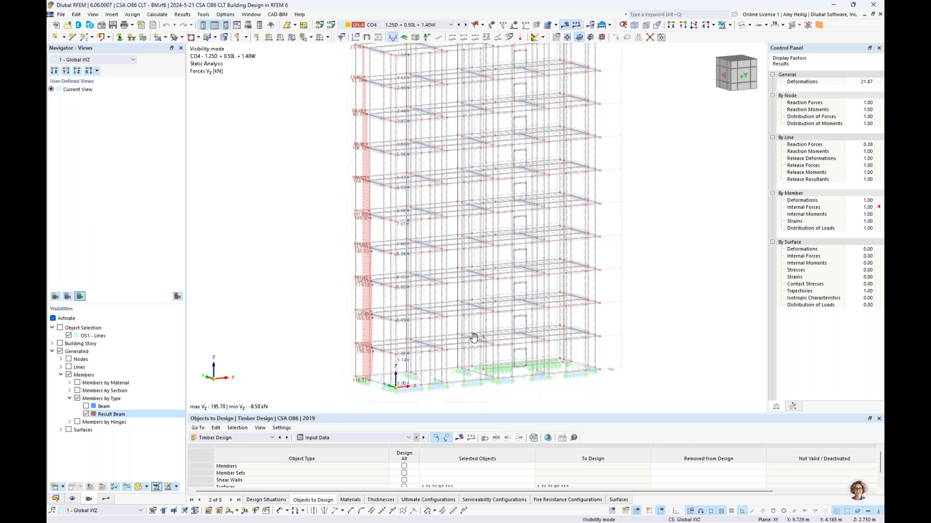
- Open the Static Analysis results by stories and review the Member Forces in Shear Walls table
{"action": "left_click_drag", "start_coordinate": [468, 414], "coordinate": [491, 318]}
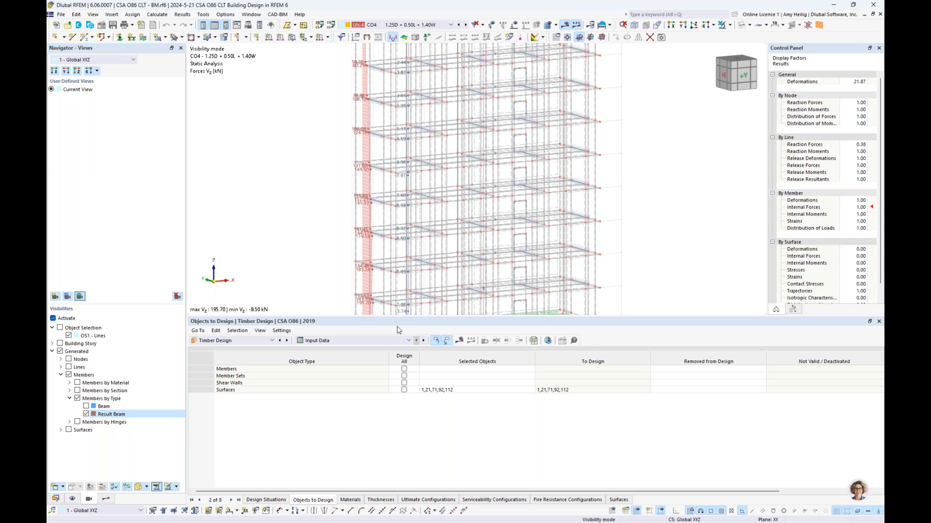
{"action": "left_click", "coordinate": [250, 341]}
{"action": "left_click", "coordinate": [229, 397]}
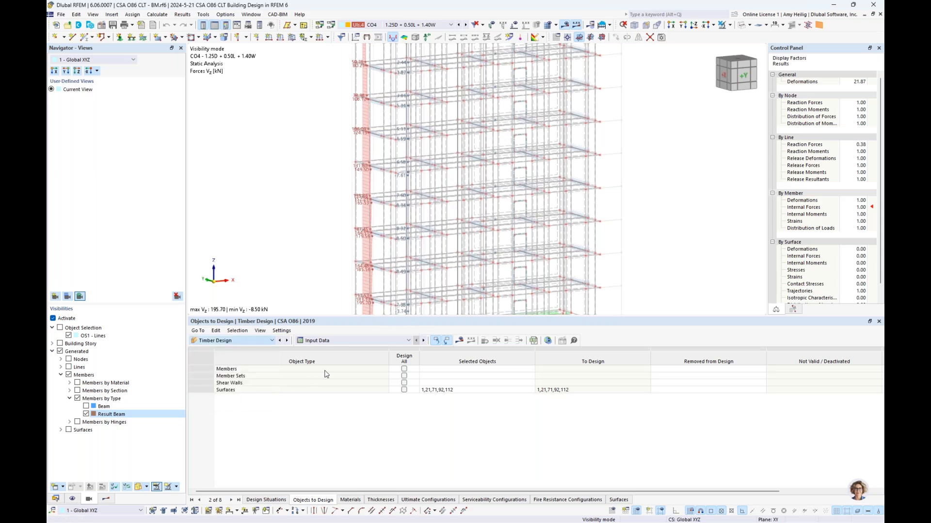
{"action": "left_click", "coordinate": [357, 341]}
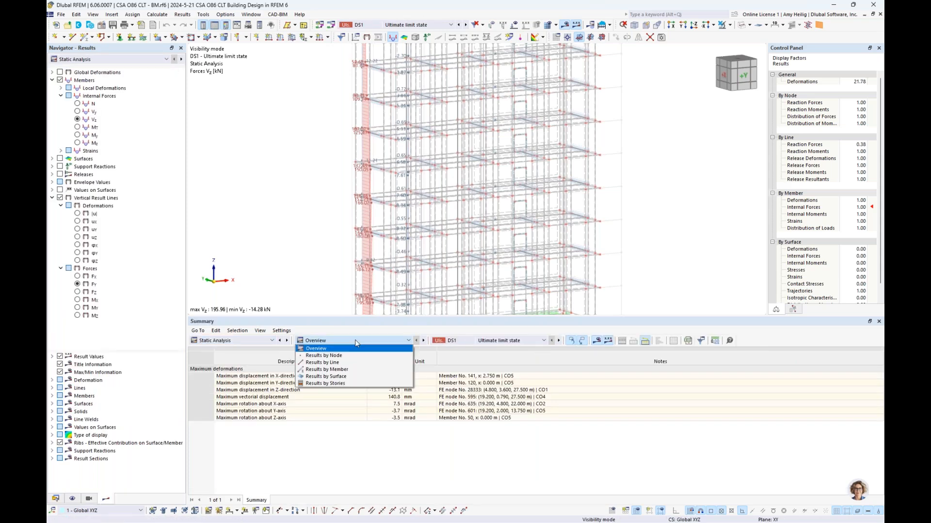
{"action": "left_click", "coordinate": [339, 385]}
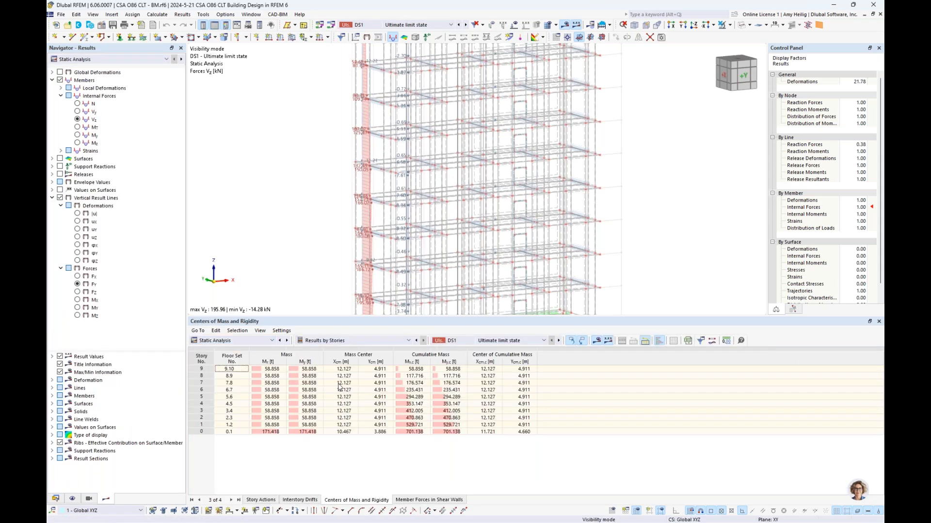
{"action": "left_click", "coordinate": [415, 501]}
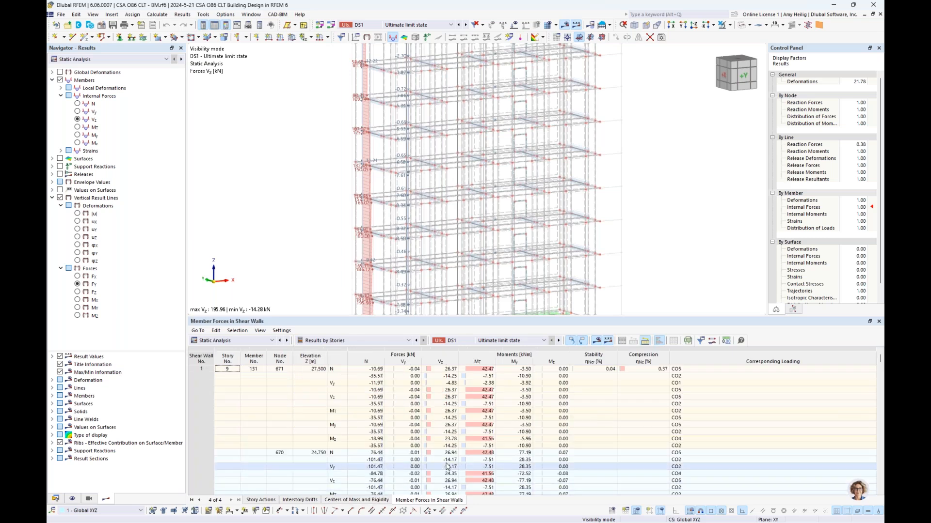
{"action": "scroll", "coordinate": [492, 272], "scroll_direction": "down", "scroll_amount": 5}
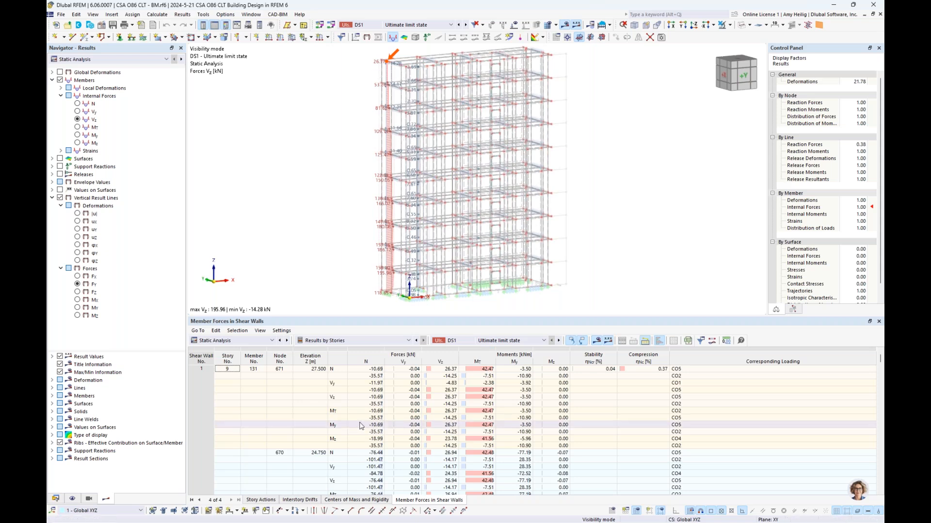
- Open the Story Actions table and restore the full model view with the member results turned off
{"action": "left_click", "coordinate": [262, 501]}
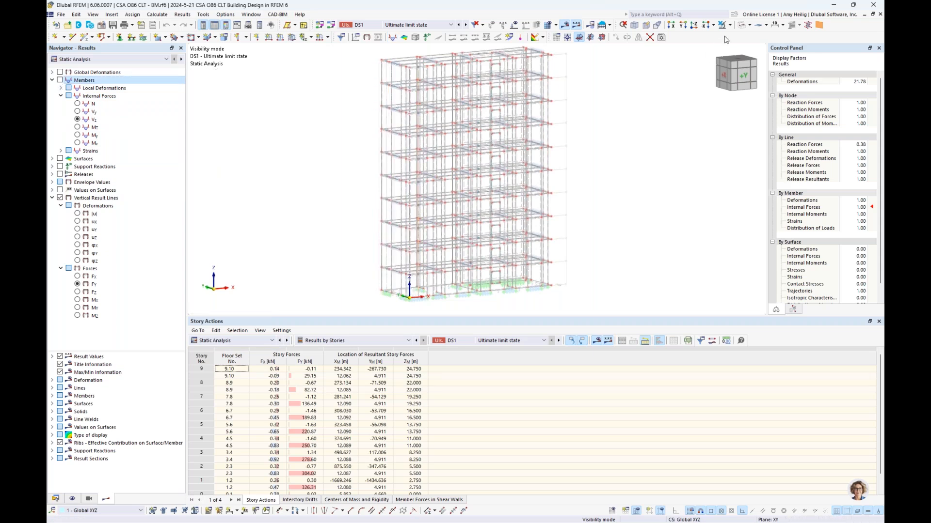
{"action": "left_click", "coordinate": [729, 25]}
{"action": "left_click", "coordinate": [735, 102]}
{"action": "middle_click_drag", "start_coordinate": [650, 228], "coordinate": [550, 234], "text": "ctrl"}
{"action": "scroll", "coordinate": [550, 233], "scroll_direction": "down", "scroll_amount": 1}
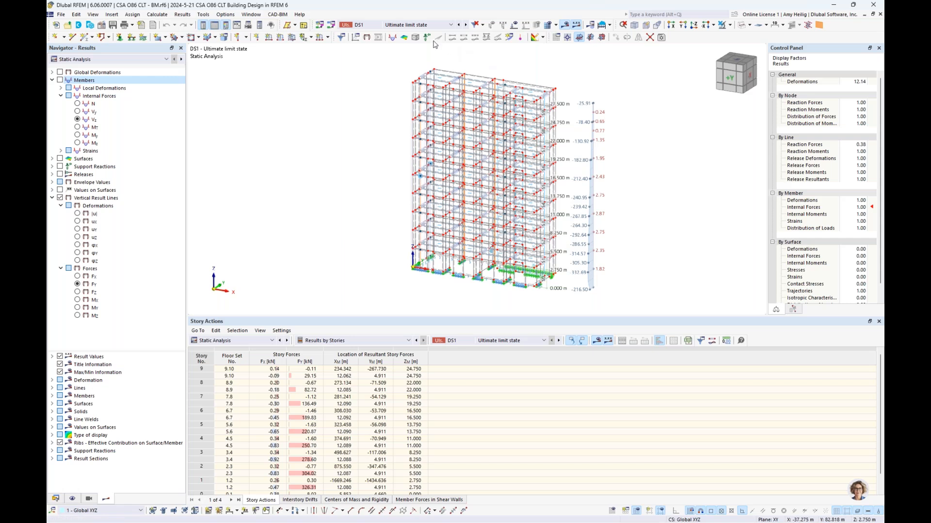
- Select load combination CO4 and examine its story forces in the table and along the building height
{"action": "left_click", "coordinate": [429, 27]}
{"action": "left_click", "coordinate": [433, 92]}
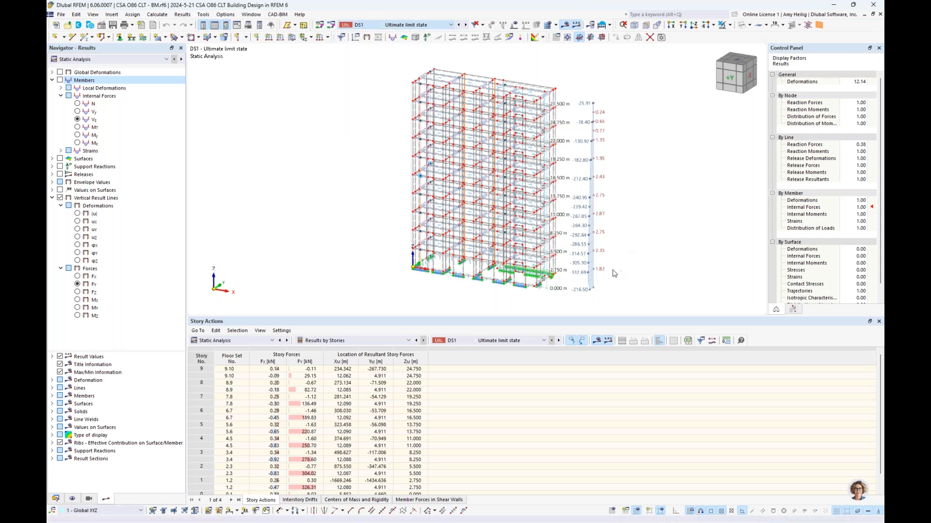
{"action": "scroll", "coordinate": [596, 267], "scroll_direction": "up", "scroll_amount": 5}
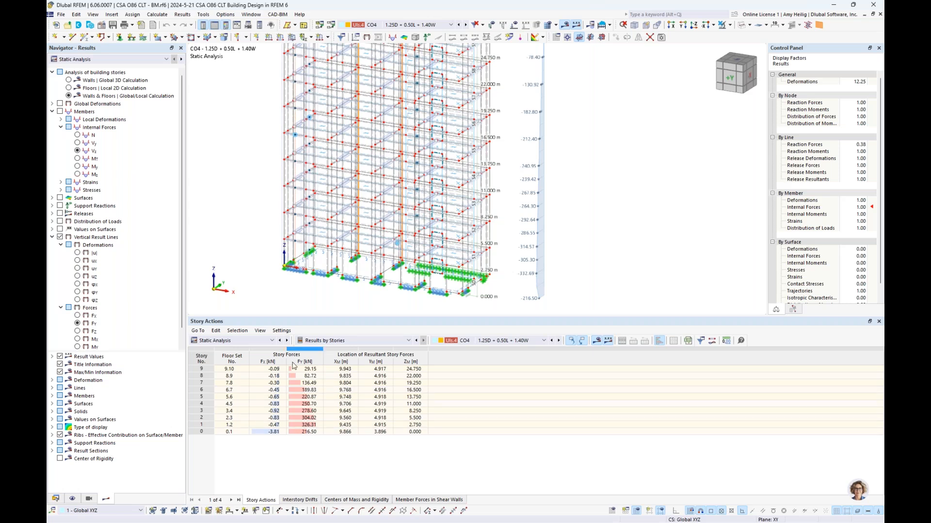
- Display the uY deformation along the building's vertical result lines and review the Interstory Drifts table for CO4
{"action": "left_click", "coordinate": [77, 268]}
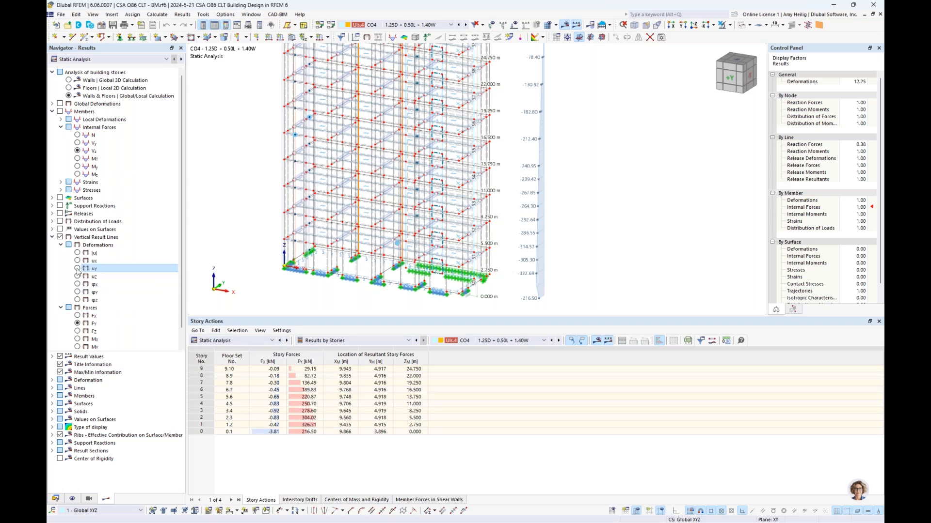
{"action": "scroll", "coordinate": [575, 177], "scroll_direction": "down", "scroll_amount": 2}
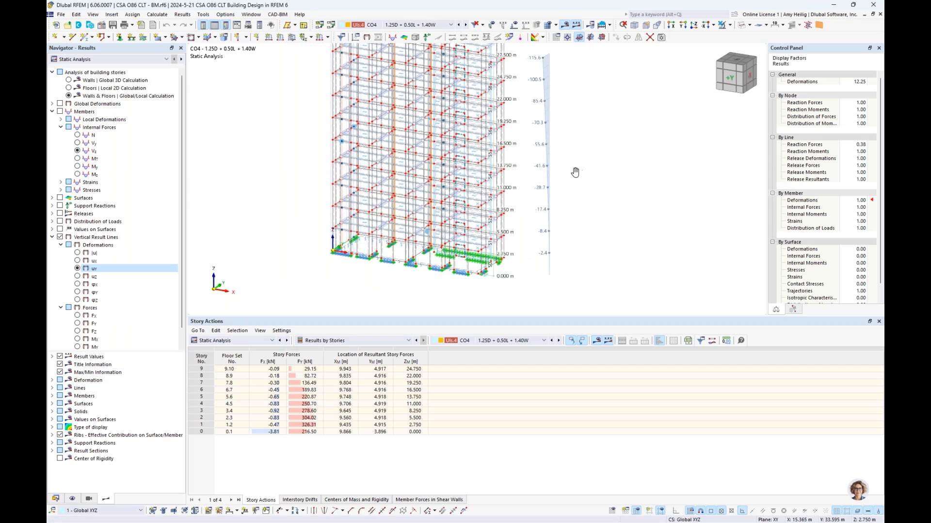
{"action": "middle_click_drag", "start_coordinate": [573, 170], "coordinate": [557, 200]}
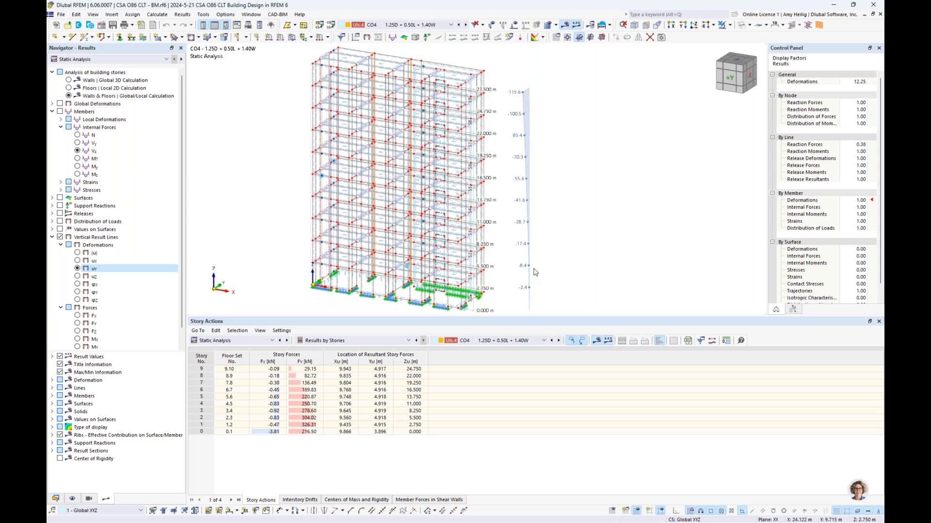
{"action": "middle_click_drag", "start_coordinate": [532, 271], "coordinate": [528, 263]}
{"action": "left_click", "coordinate": [297, 501]}
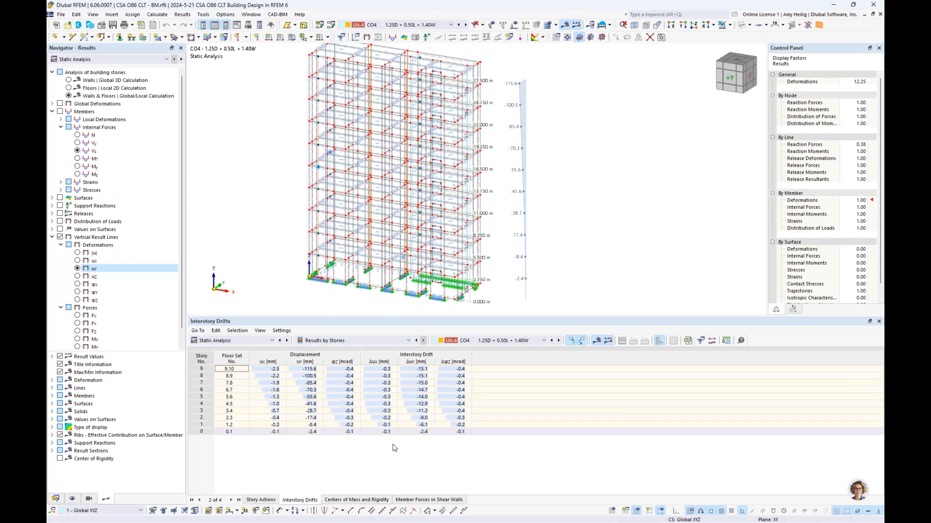
- Open the Centers of Mass and Rigidity table and locate the mass centre of story 7 in the model
{"action": "left_click", "coordinate": [354, 501]}
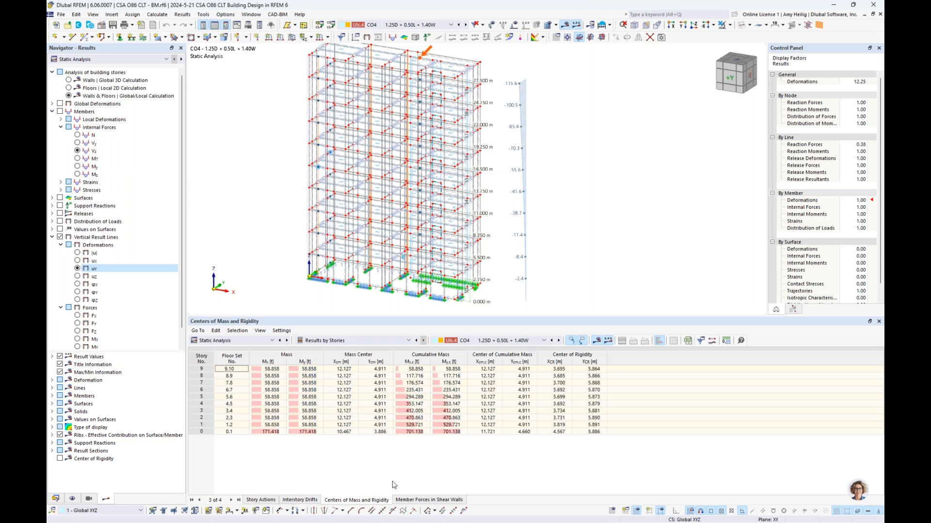
{"action": "middle_click_drag", "start_coordinate": [301, 182], "coordinate": [359, 182], "text": "ctrl"}
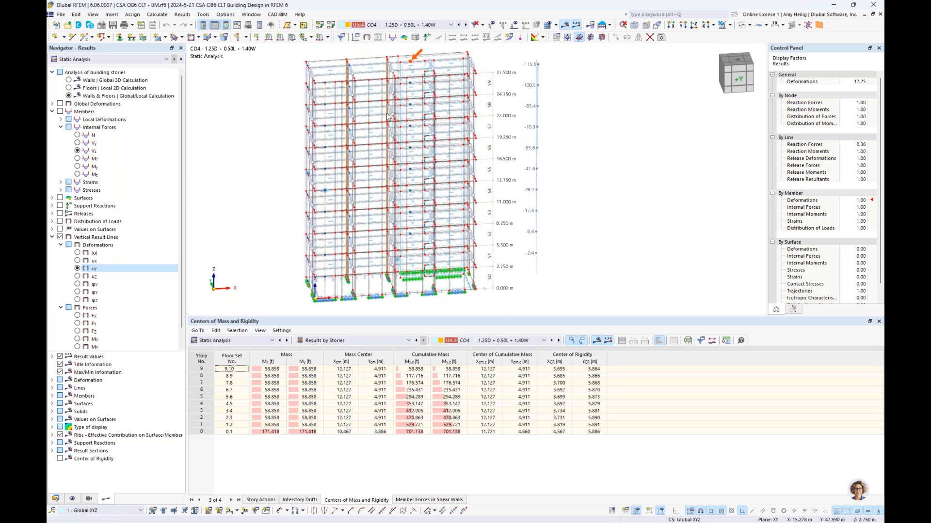
{"action": "scroll", "coordinate": [422, 144], "scroll_direction": "up", "scroll_amount": 5}
{"action": "scroll", "coordinate": [442, 102], "scroll_direction": "up", "scroll_amount": 1}
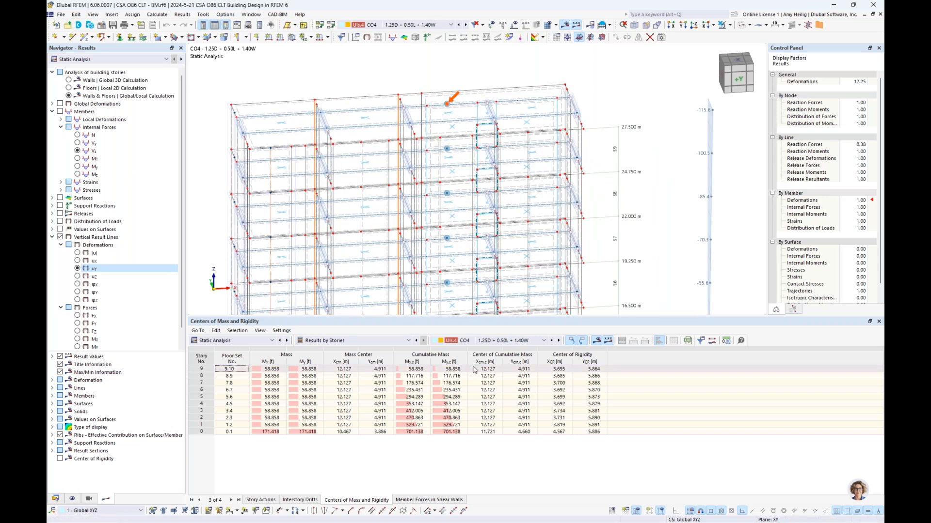
{"action": "left_click", "coordinate": [271, 383]}
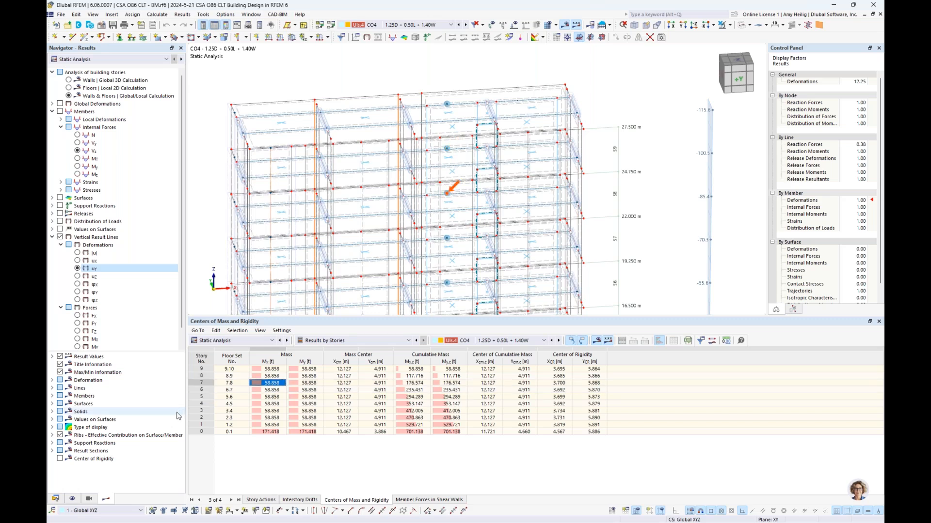
- Turn on the Center of Rigidity display and locate the rigidity centres of stories 8 and 7 in the model
{"action": "left_click", "coordinate": [60, 459]}
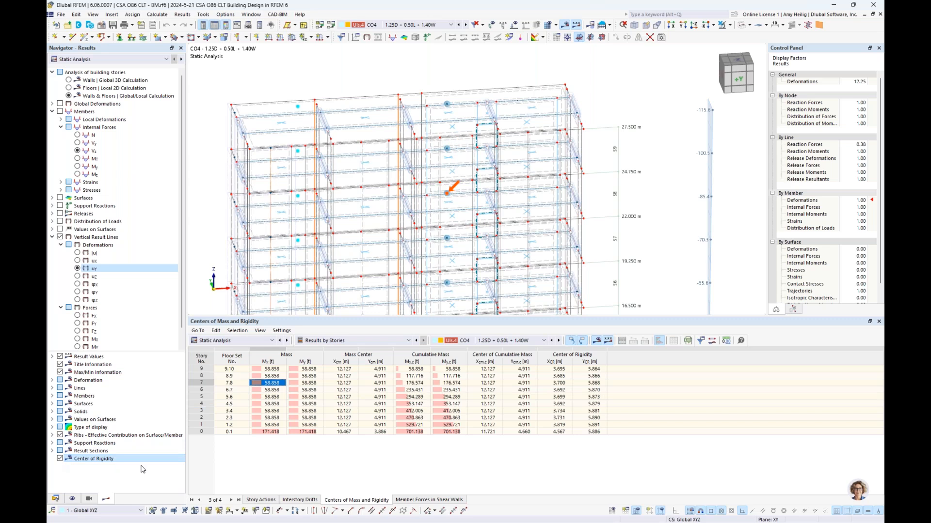
{"action": "left_click", "coordinate": [559, 369]}
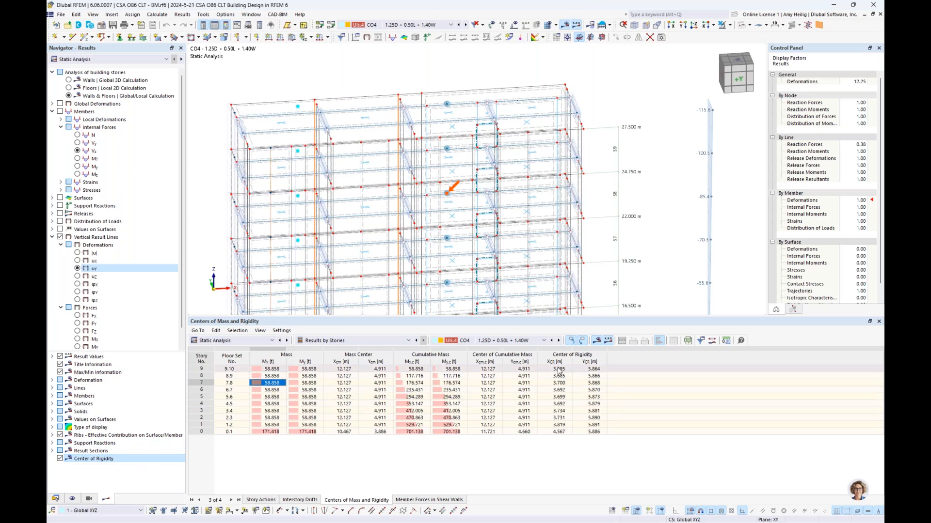
{"action": "left_click", "coordinate": [560, 377]}
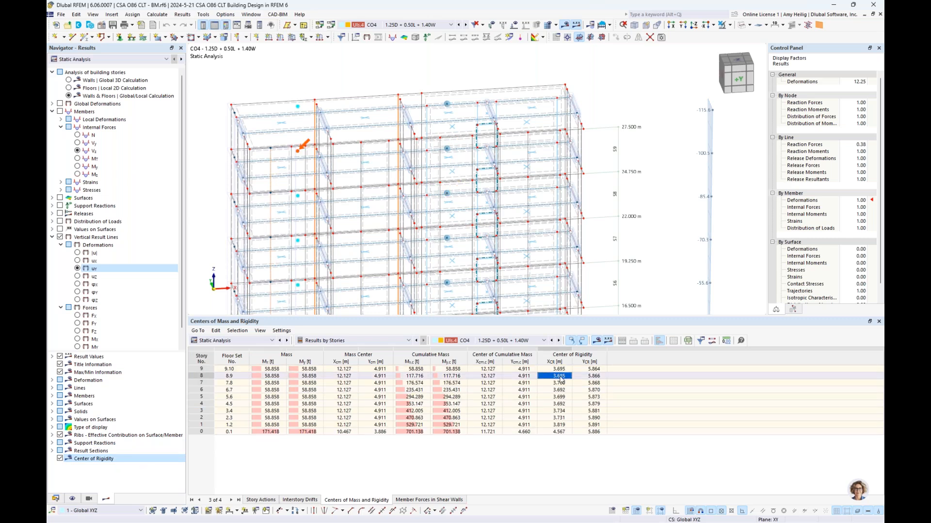
{"action": "left_click", "coordinate": [560, 383]}
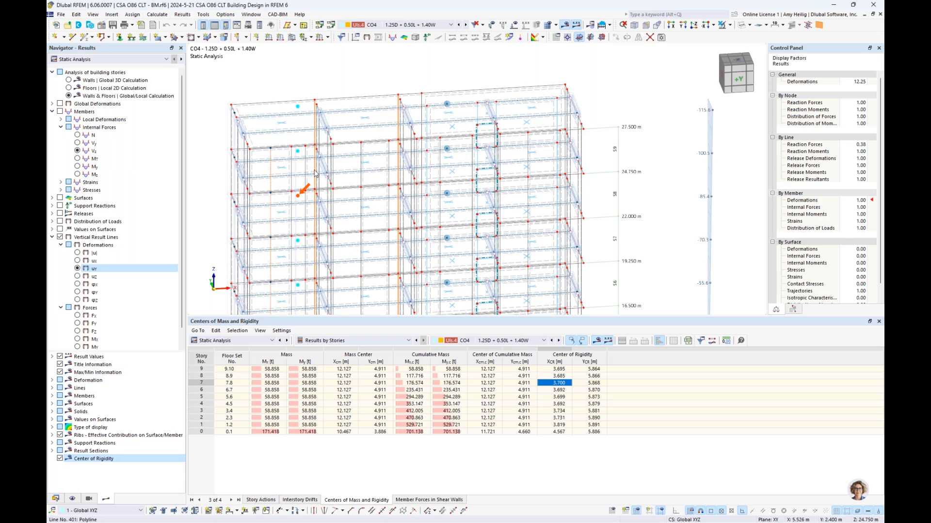
- Switch to the Timber Design results, list the Design Ratios on Surfaces, and examine the ratio contours on the lowest floor and walls
{"action": "left_click", "coordinate": [245, 342]}
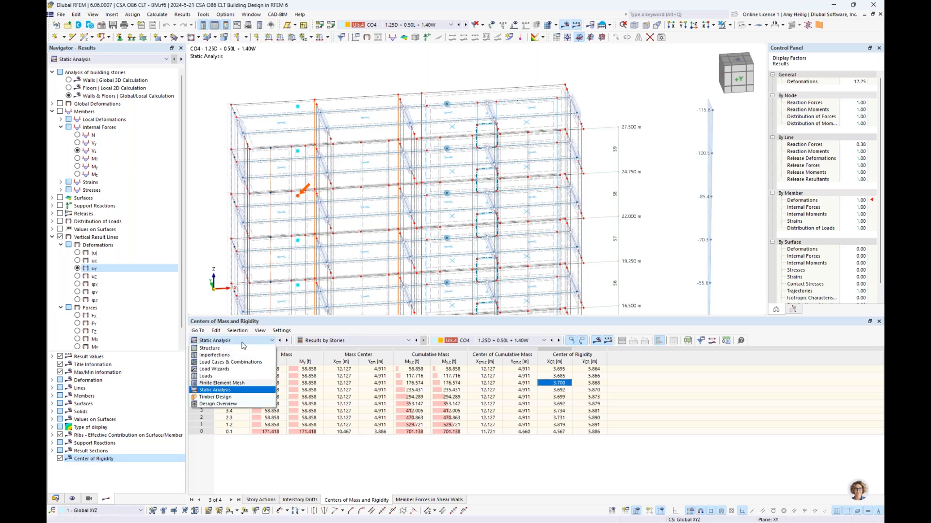
{"action": "left_click", "coordinate": [223, 397]}
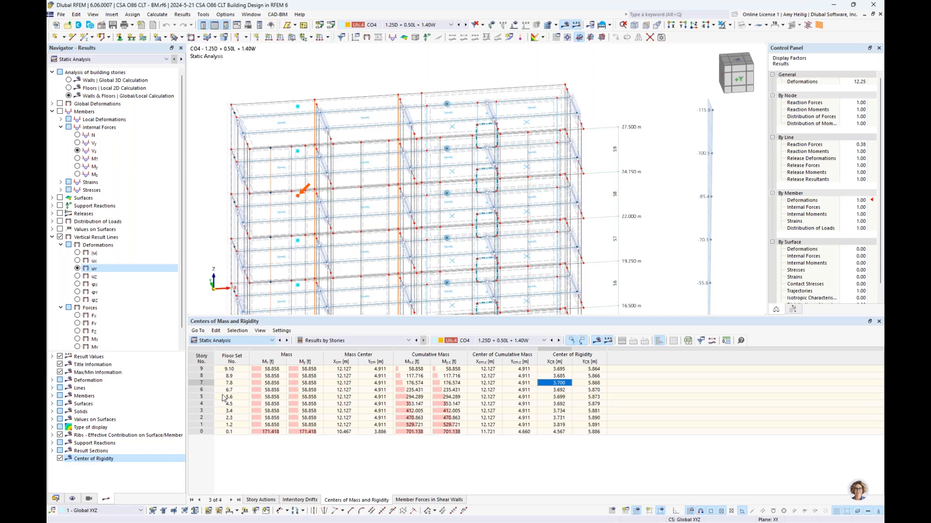
{"action": "scroll", "coordinate": [415, 264], "scroll_direction": "down", "scroll_amount": 2}
{"action": "middle_click_drag", "start_coordinate": [431, 272], "coordinate": [412, 119]}
{"action": "left_click", "coordinate": [349, 341]}
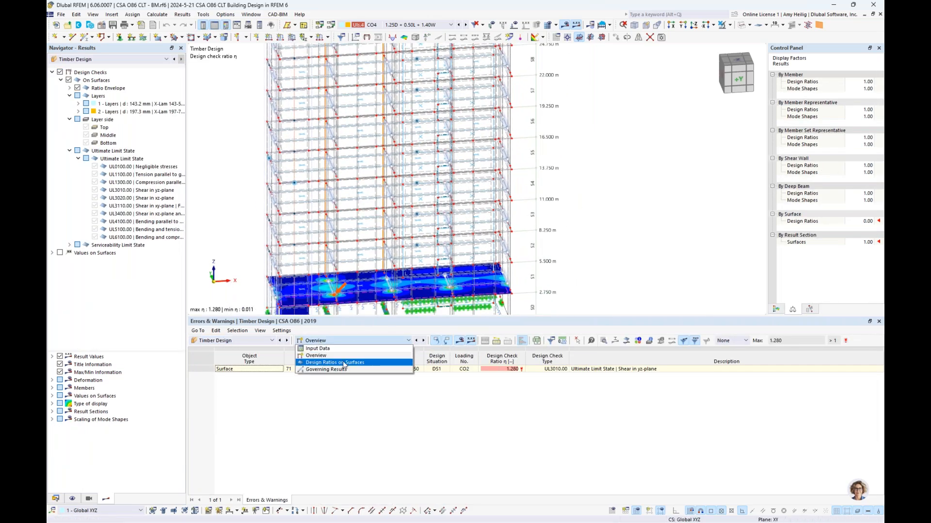
{"action": "left_click", "coordinate": [343, 362]}
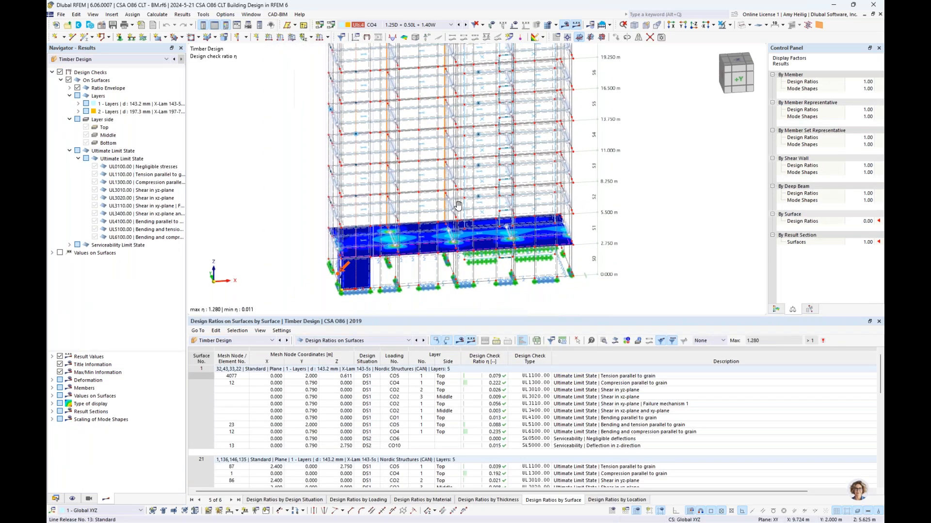
{"action": "scroll", "coordinate": [412, 276], "scroll_direction": "up", "scroll_amount": 4}
{"action": "middle_click_drag", "start_coordinate": [412, 273], "coordinate": [410, 253], "text": "ctrl"}
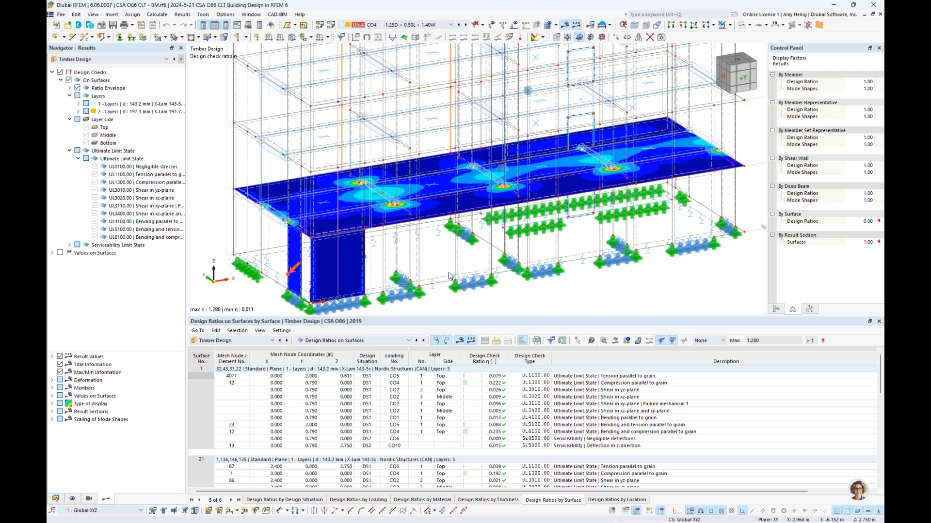
- Switch to the running PowerPoint slide show and advance to the Dlubal Software Information slide
{"action": "key", "text": "super"}
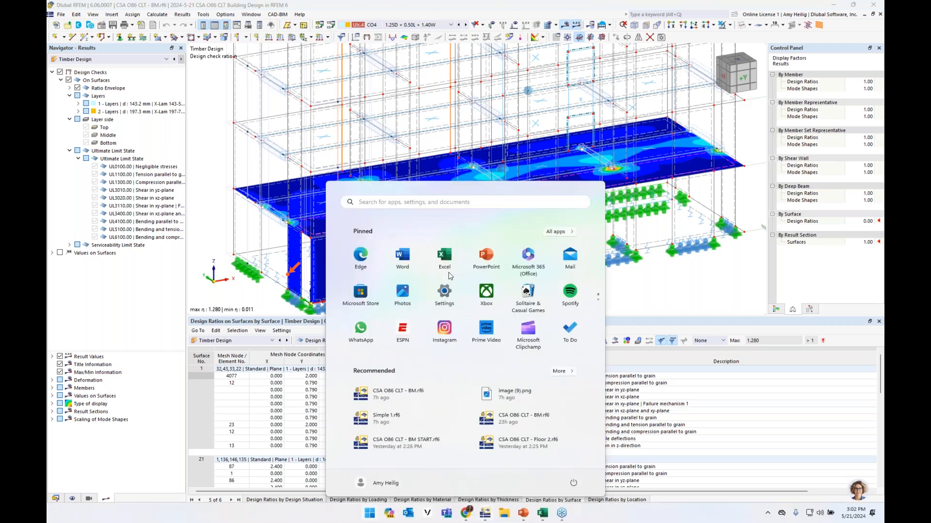
{"action": "key", "text": "super+Tab"}
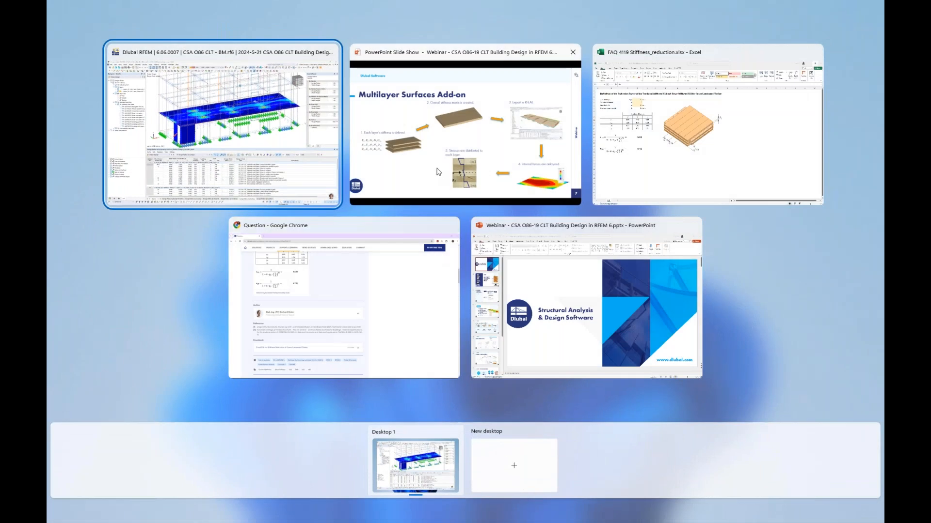
{"action": "left_click", "coordinate": [443, 194]}
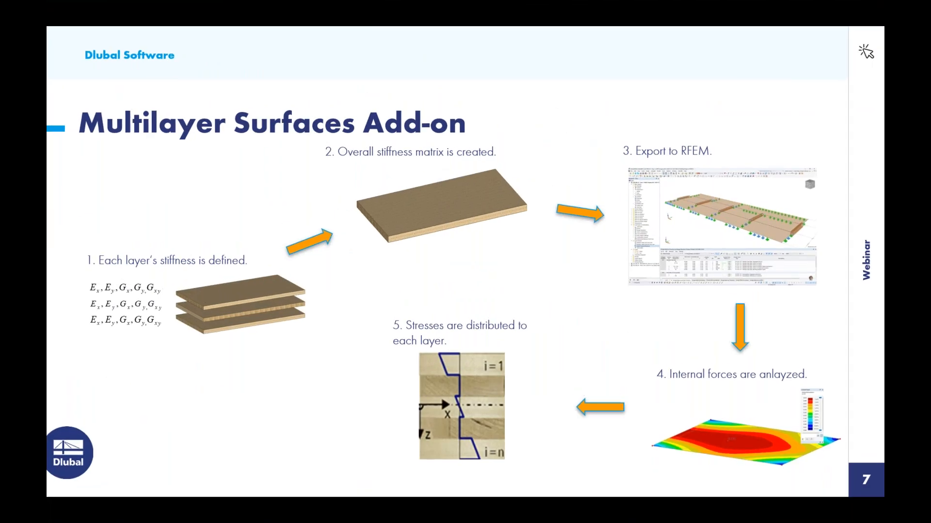
{"action": "key", "text": "Right"}
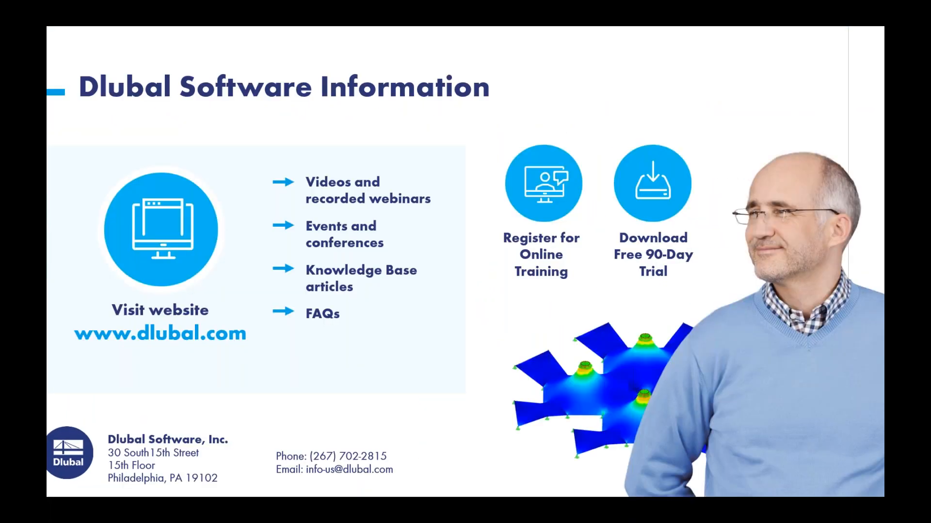